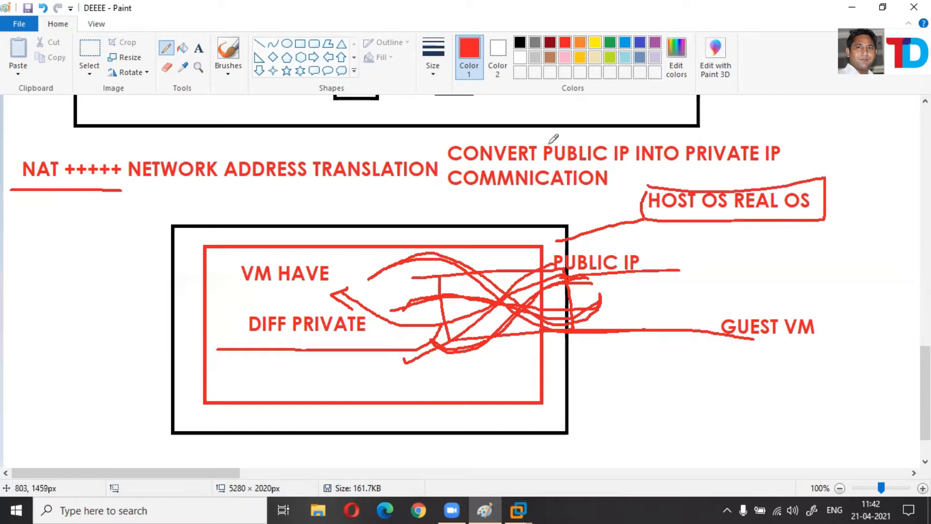
Underline PRIVATE IP in red and loop red strokes linking PUBLIC IP to it.
left_click_drag(549, 136, 620, 132)
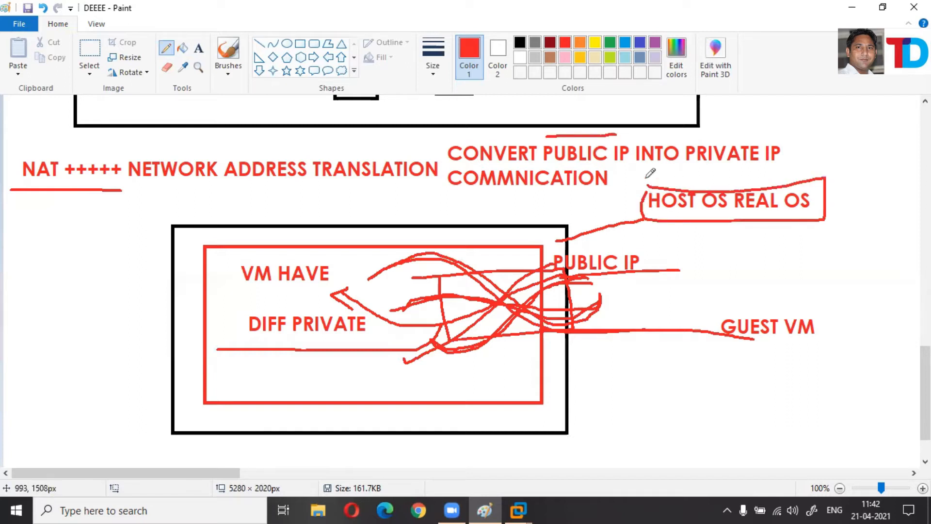
left_click_drag(678, 171, 798, 171)
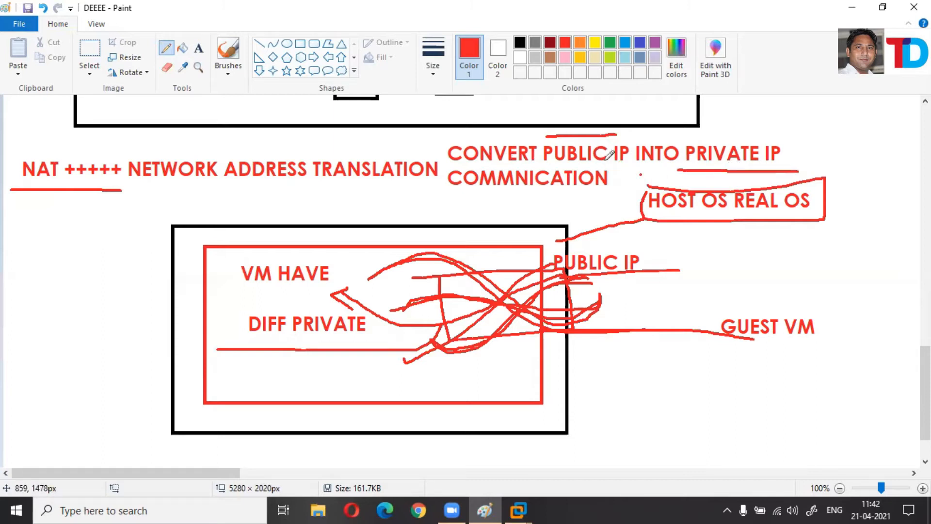
mouse_move(617, 134)
left_mouse_down()
mouse_move(712, 159)
mouse_move(708, 165)
left_mouse_up()
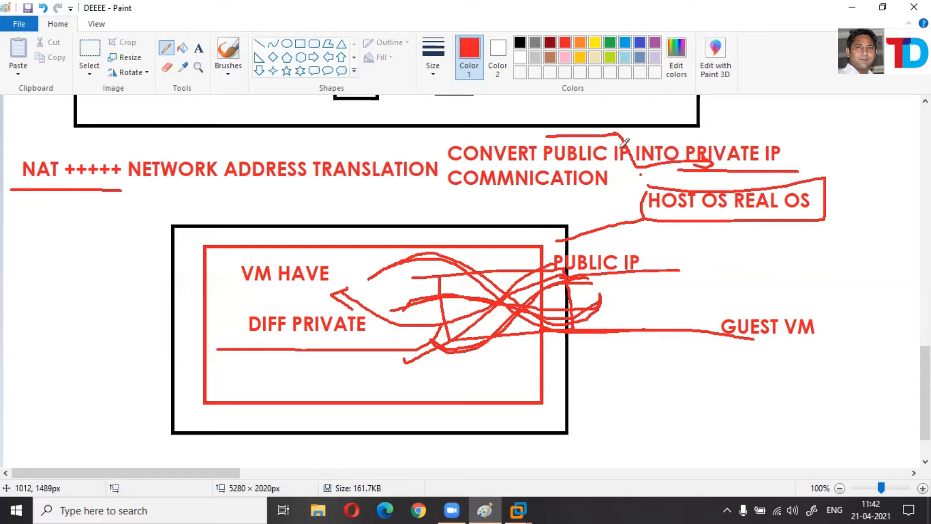
mouse_move(699, 127)
left_mouse_down()
mouse_move(633, 170)
mouse_move(571, 143)
mouse_move(558, 165)
mouse_move(569, 187)
left_mouse_up()
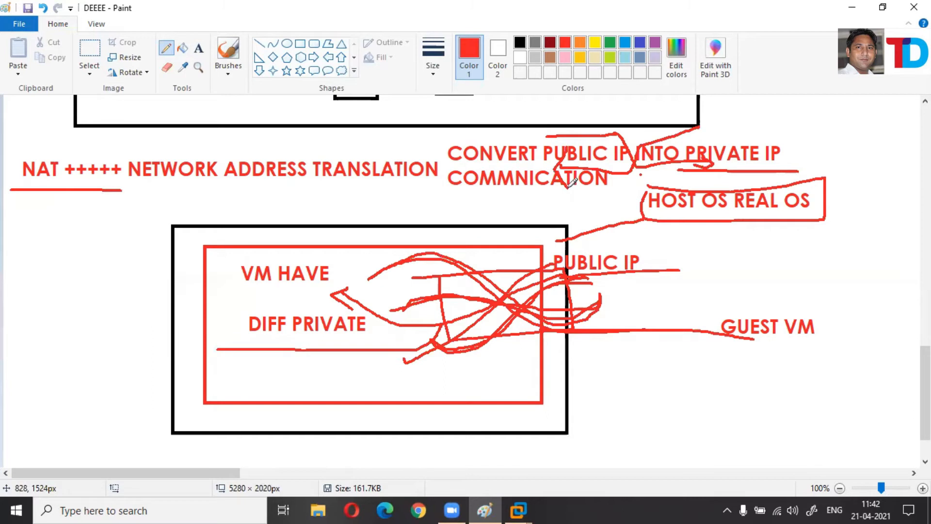
scroll(502, 291, "down", 2)
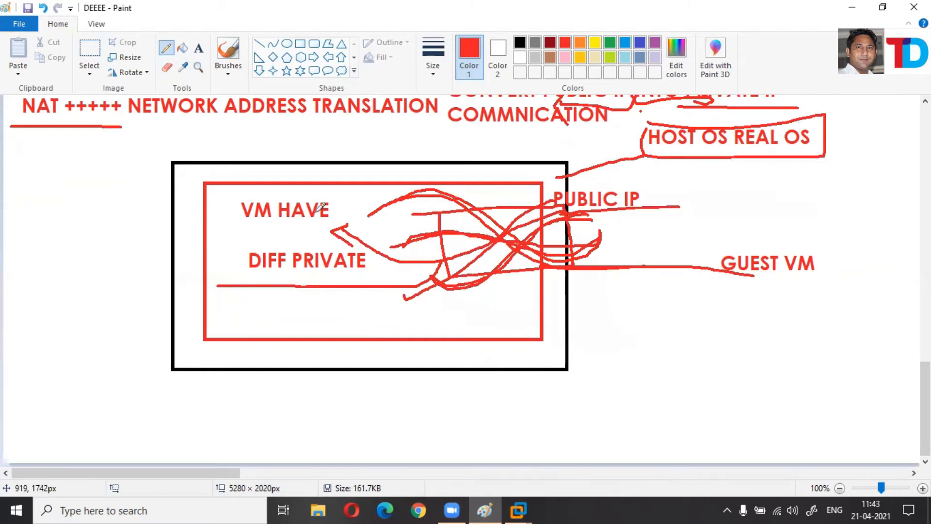
scroll(356, 322, "up", 10)
scroll(524, 354, "down", 10)
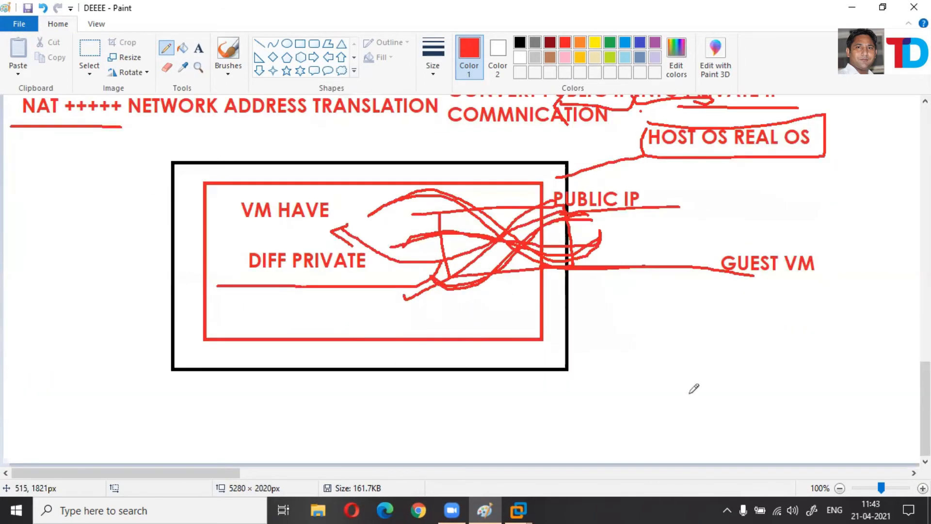
Add the heading 'HOST ONLY ___' in blank canvas space.
left_click(663, 471)
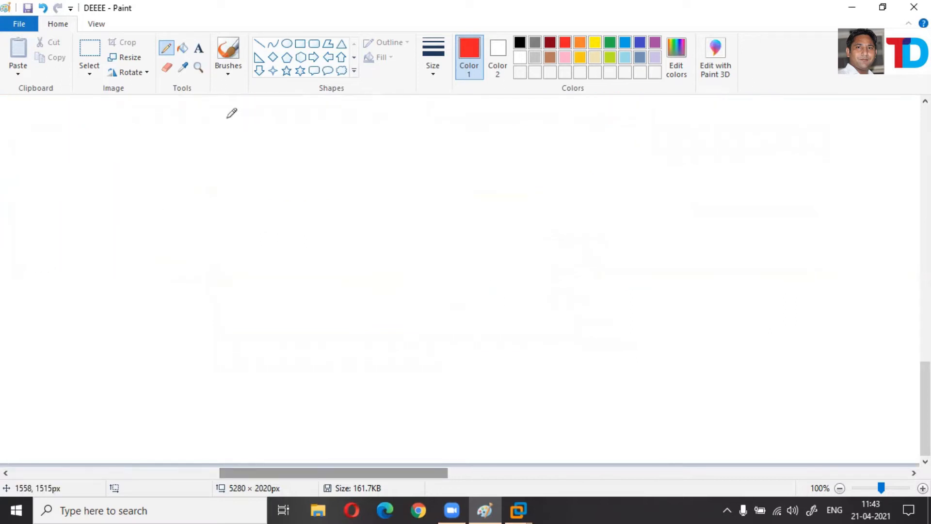
left_click_drag(20, 113, 865, 184)
type("H")
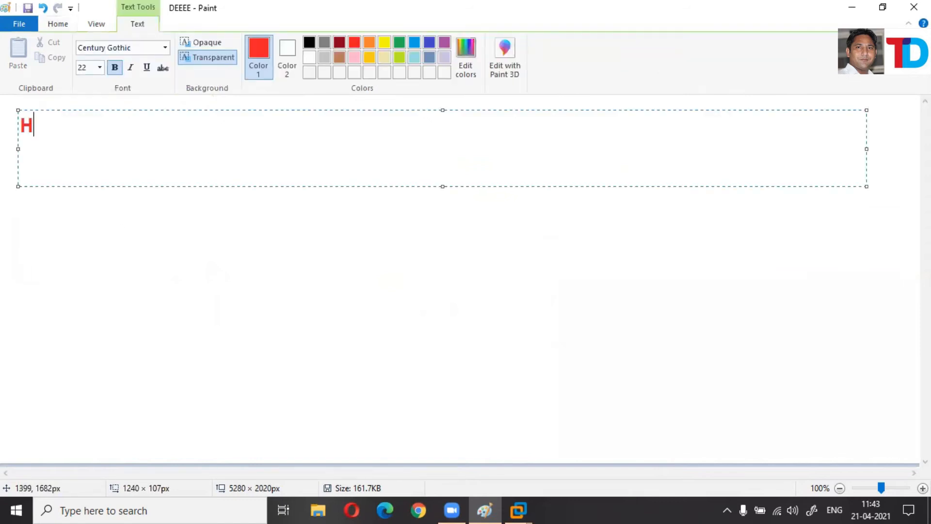
type("OST O")
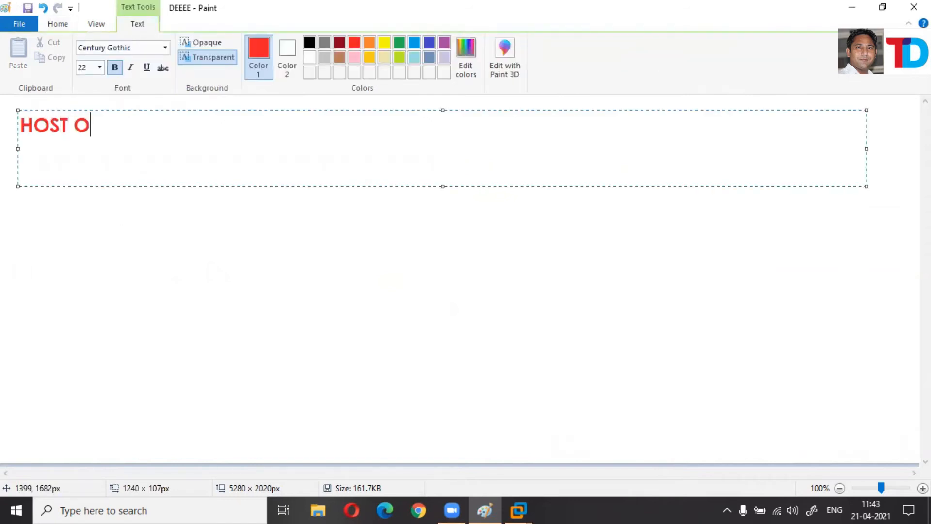
type("NLY ____")
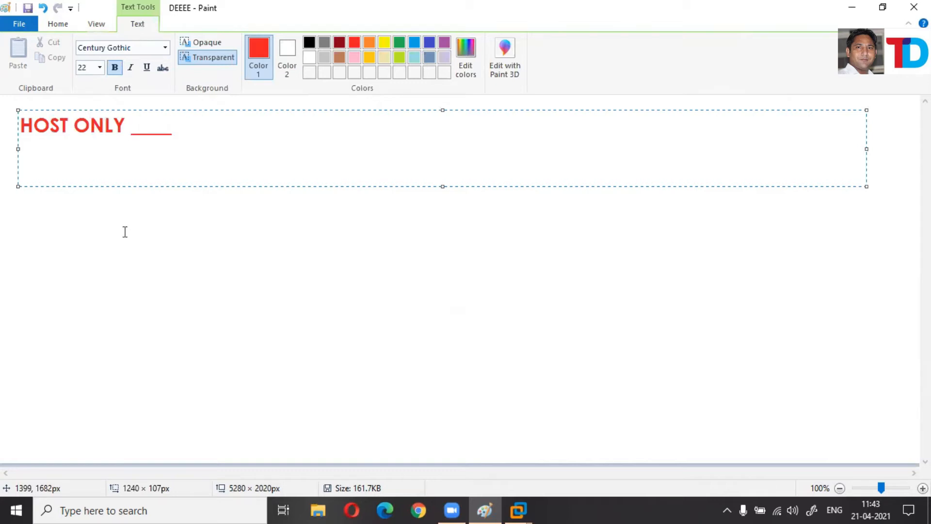
left_click(124, 219)
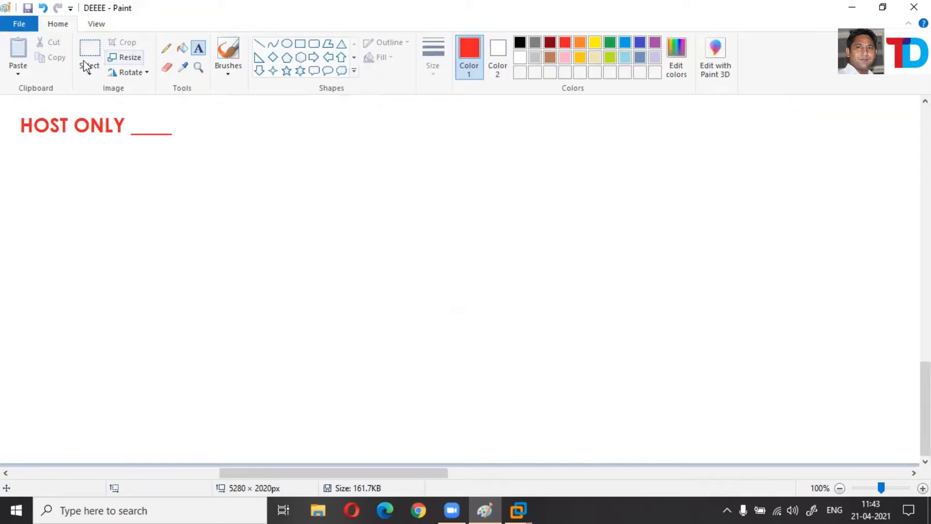
Draw a large red rectangular frame below the HOST ONLY heading.
left_click(301, 43)
left_click_drag(703, 140, 123, 418)
mouse_move(233, 256)
left_mouse_down()
mouse_move(222, 181)
mouse_move(239, 231)
mouse_move(224, 266)
left_mouse_up()
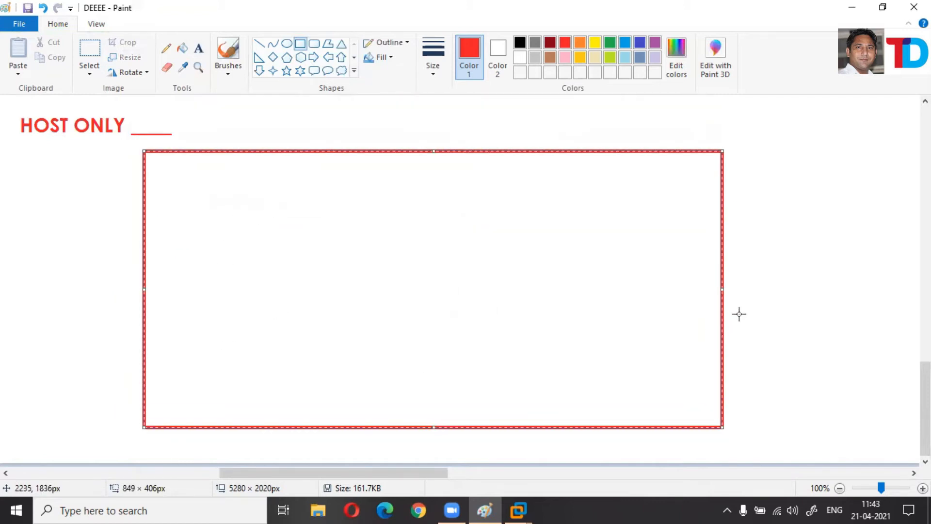
left_click(532, 137)
Switch to black and draw two boxes side by side inside the frame.
left_click(519, 43)
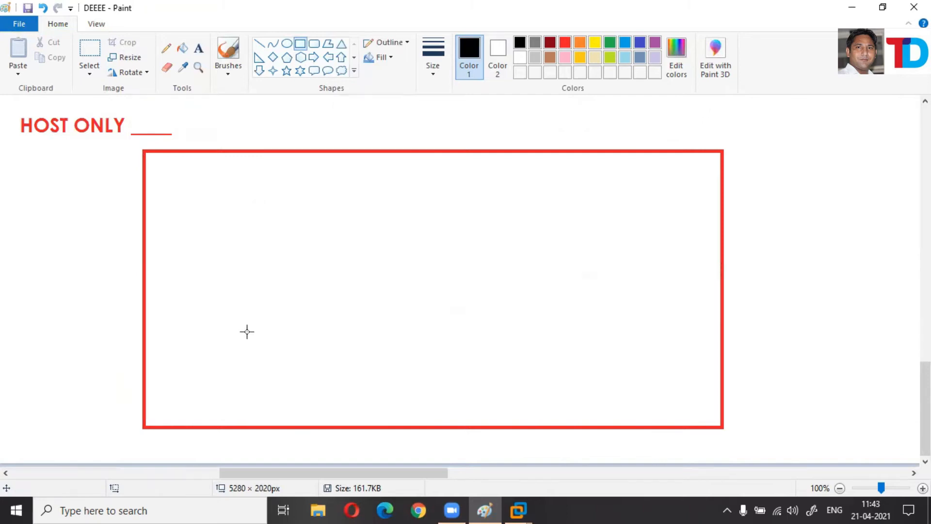
mouse_move(225, 235)
left_mouse_down()
mouse_move(318, 299)
mouse_move(365, 311)
left_mouse_up()
mouse_move(493, 225)
left_mouse_down()
mouse_move(525, 306)
mouse_move(644, 301)
left_mouse_up()
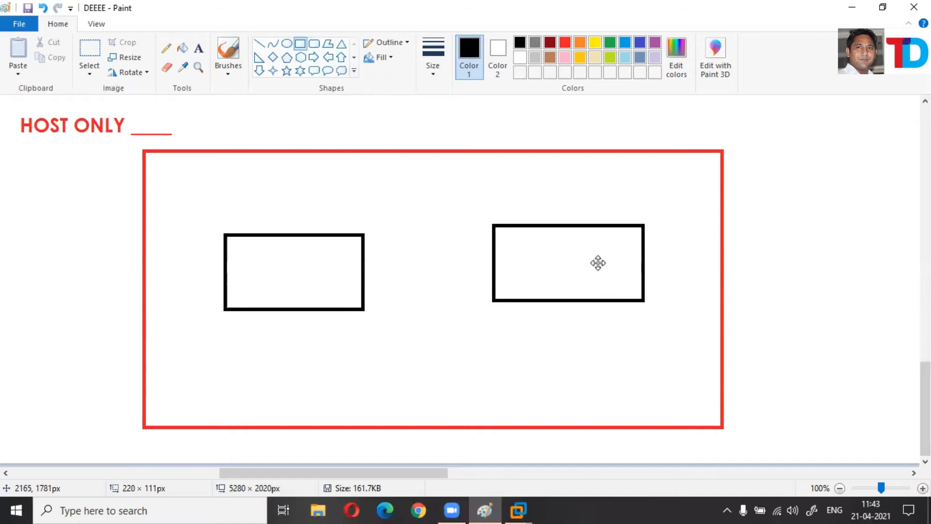
Label the left and right black boxes 'VM'.
left_click(198, 48)
left_click_drag(262, 256, 303, 279)
type("VM")
left_click(541, 262)
left_click(525, 256)
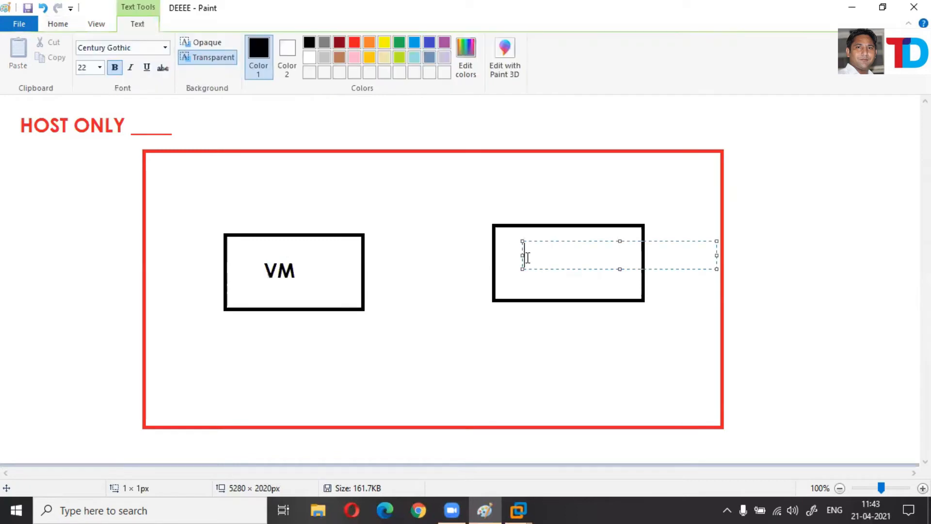
type("VM")
left_click(285, 176)
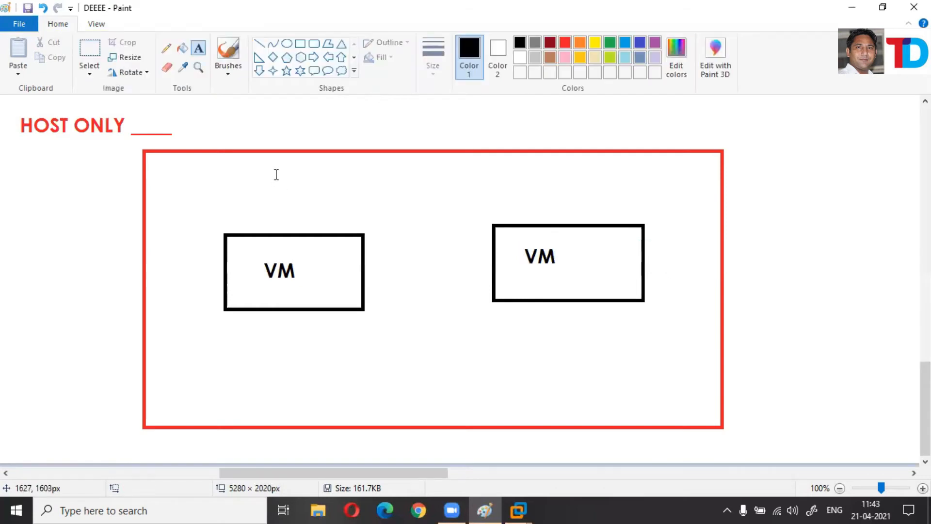
Add the title 'HOST OS' above the boxes inside the red frame.
left_click(277, 175)
type("HOST OS")
left_click(902, 218)
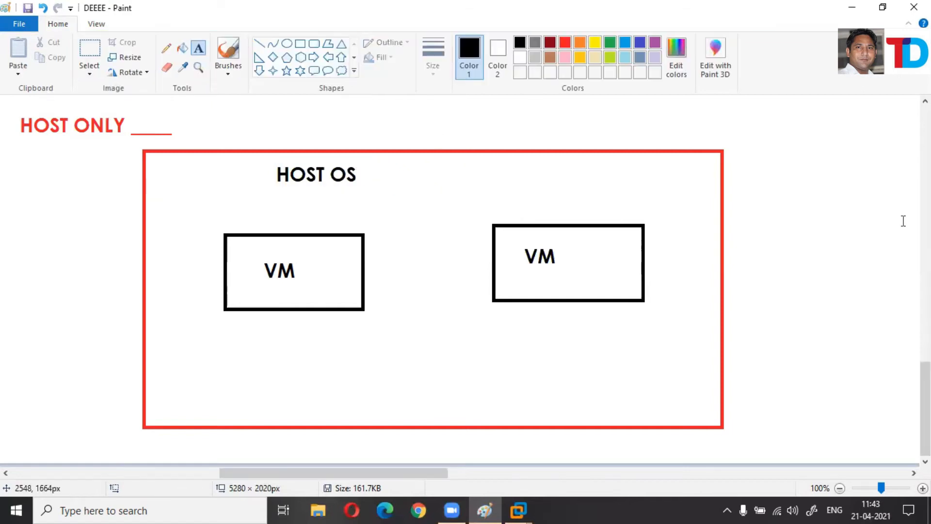
Underline the HOST ONLY heading with the Pencil and set the thickest line width.
left_click(166, 47)
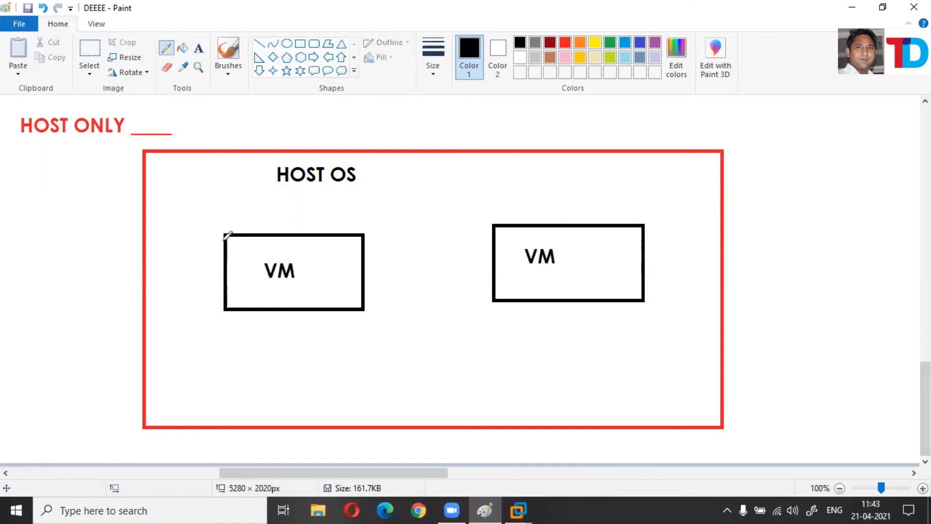
left_click_drag(15, 144, 80, 145)
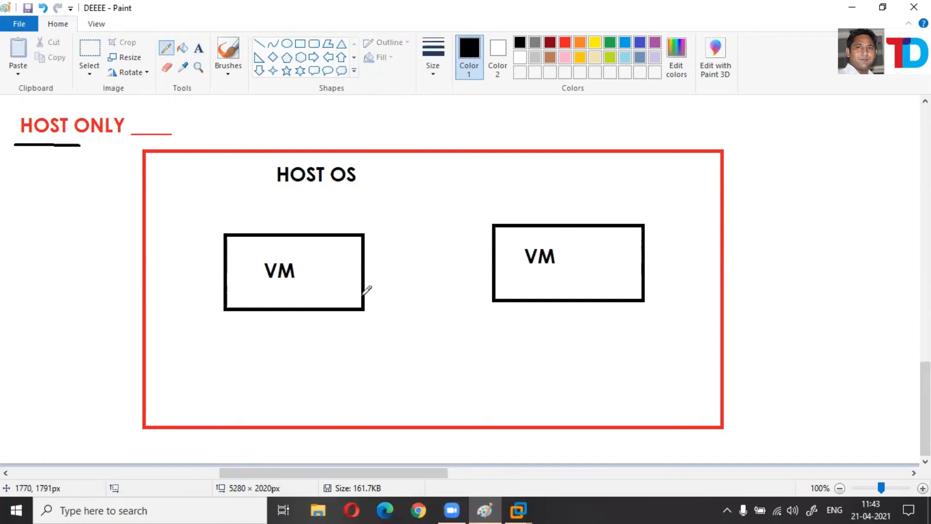
left_click(434, 68)
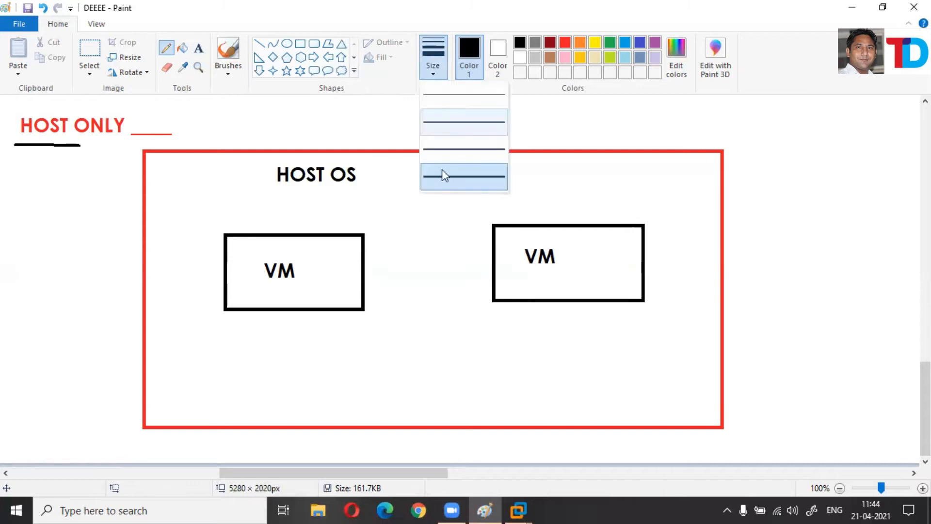
left_click(452, 177)
Draw two-way arrows with arrowheads between the left and right VM boxes.
mouse_move(361, 264)
left_mouse_down()
mouse_move(531, 257)
mouse_move(510, 272)
left_mouse_up()
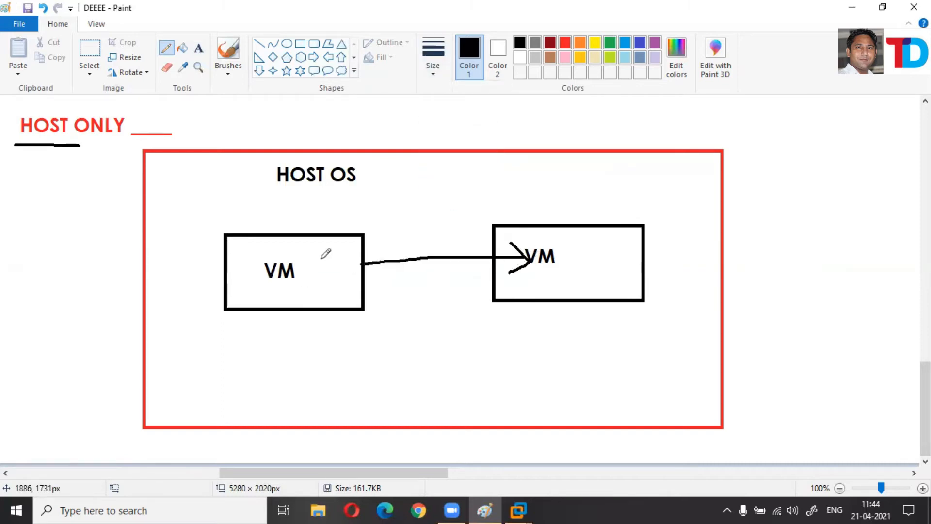
left_click_drag(346, 243, 396, 308)
left_click_drag(340, 264, 533, 265)
left_click_drag(488, 225, 528, 258)
left_click_drag(490, 281, 469, 281)
left_click_drag(416, 312, 342, 267)
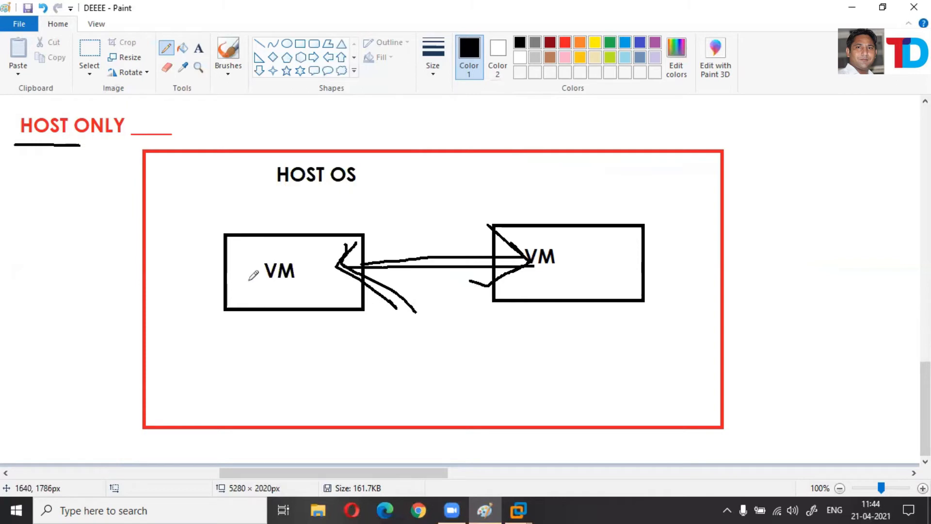
Circle the left VM, arrow it to HOST OS, mark an R, and reinforce the VM arrow.
mouse_move(262, 255)
left_mouse_down()
mouse_move(286, 290)
mouse_move(285, 208)
mouse_move(294, 193)
mouse_move(277, 191)
mouse_move(311, 207)
left_mouse_up()
mouse_move(375, 172)
left_mouse_down()
mouse_move(387, 136)
mouse_move(381, 157)
mouse_move(401, 179)
left_mouse_up()
mouse_move(409, 145)
left_mouse_down()
mouse_move(398, 164)
mouse_move(420, 153)
left_mouse_up()
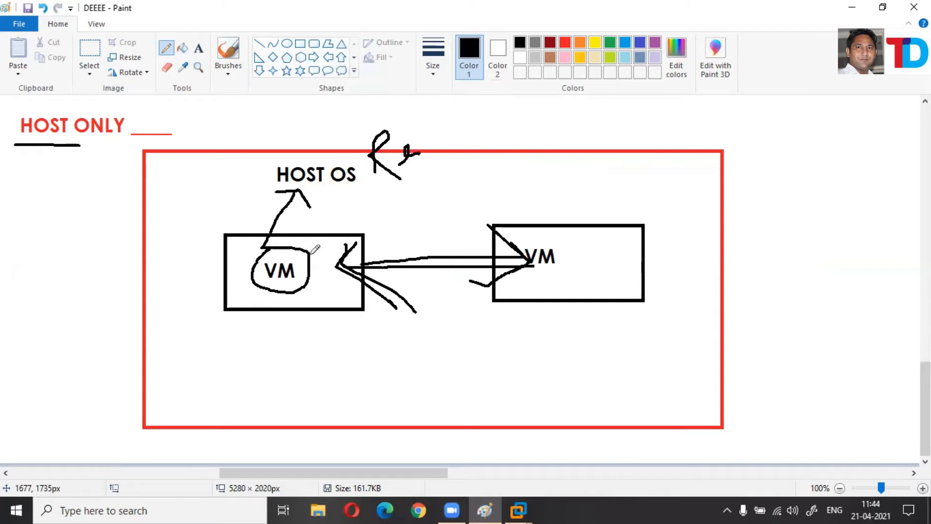
left_click_drag(267, 253, 320, 172)
mouse_move(17, 142)
left_mouse_down()
mouse_move(90, 107)
mouse_move(11, 116)
mouse_move(64, 147)
mouse_move(19, 145)
left_mouse_up()
mouse_move(340, 267)
left_mouse_down()
mouse_move(534, 264)
mouse_move(573, 228)
mouse_move(493, 248)
left_mouse_up()
Draw checkmarks under the heading and above the frame, then minimize Paint.
left_click_drag(40, 166, 127, 155)
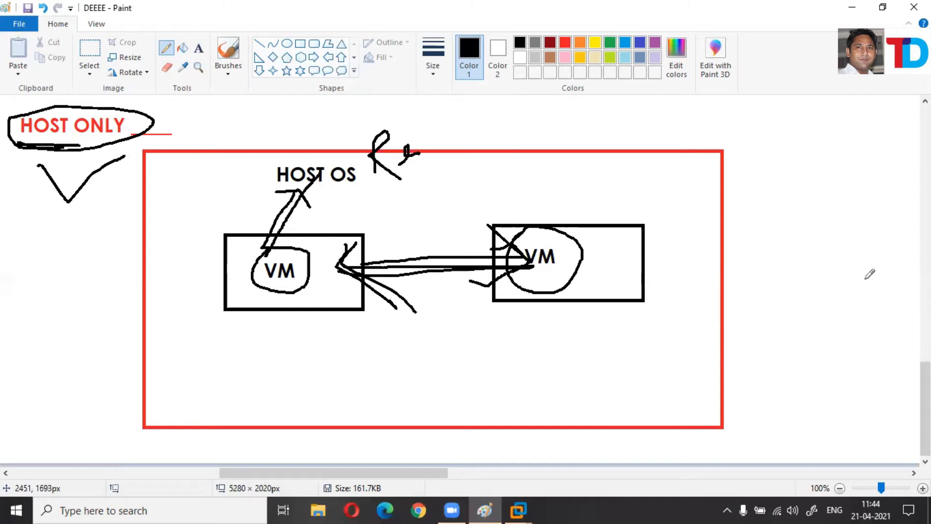
left_click_drag(467, 128, 609, 102)
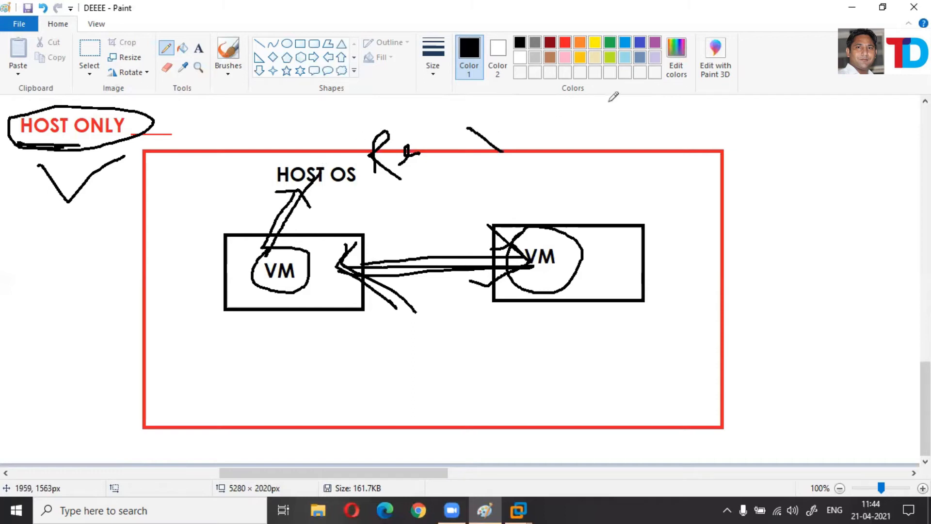
left_click(464, 161)
mouse_move(518, 183)
left_mouse_down()
mouse_move(603, 148)
mouse_move(614, 174)
left_mouse_up()
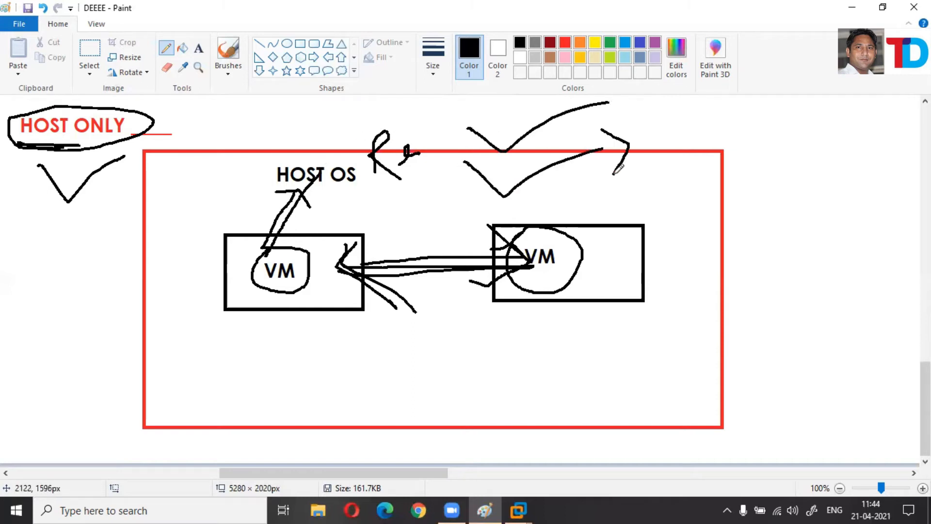
left_click(863, 8)
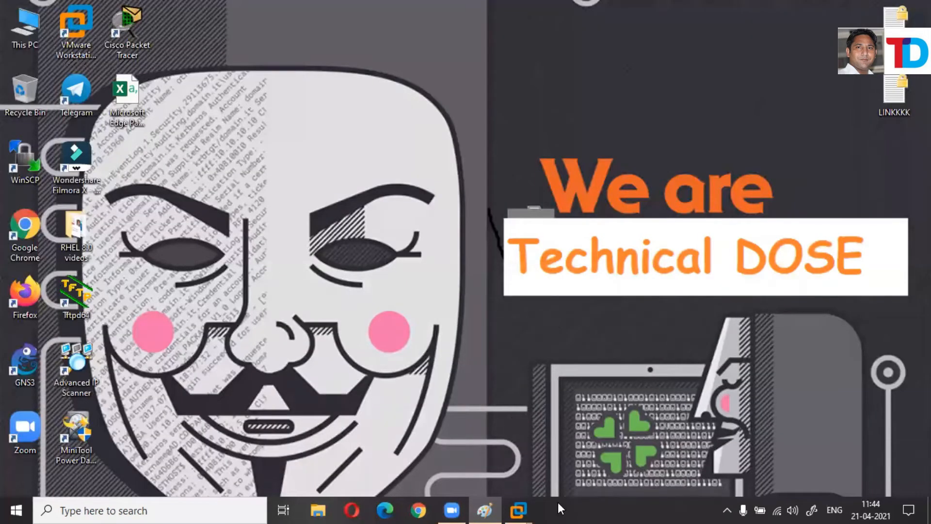
Bring up VMware Workstation, switch between cehV11 and ME-703 tabs, and close the ME-703 tab.
mouse_move(519, 509)
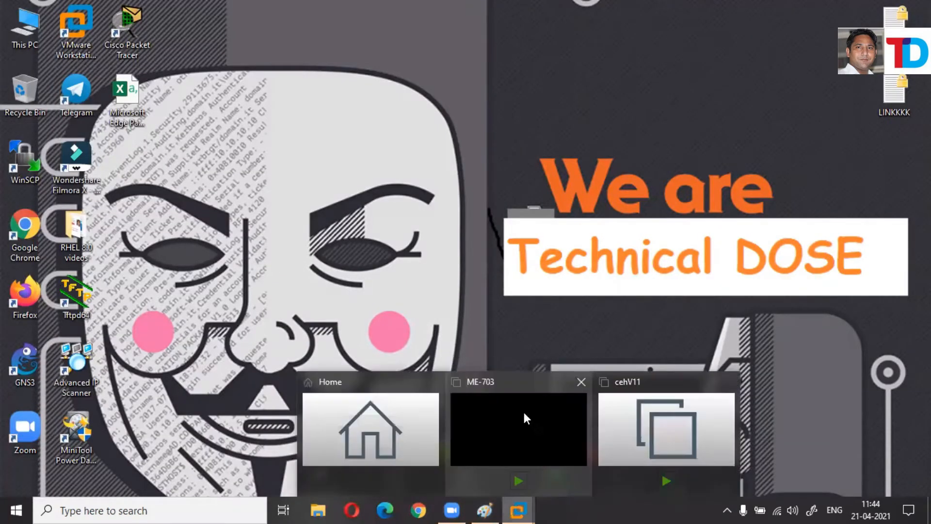
left_click(523, 418)
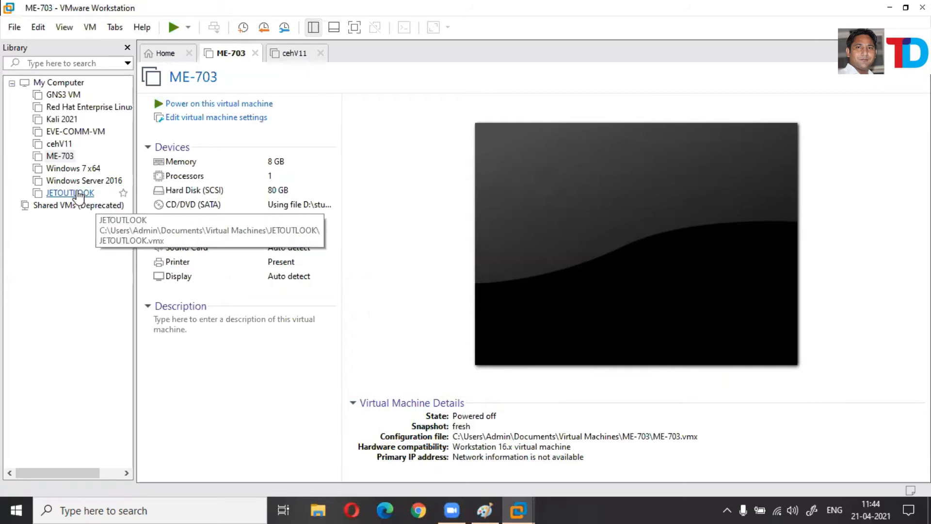
left_click(309, 59)
left_click(234, 58)
left_click(273, 58)
left_click(226, 57)
left_click(282, 53)
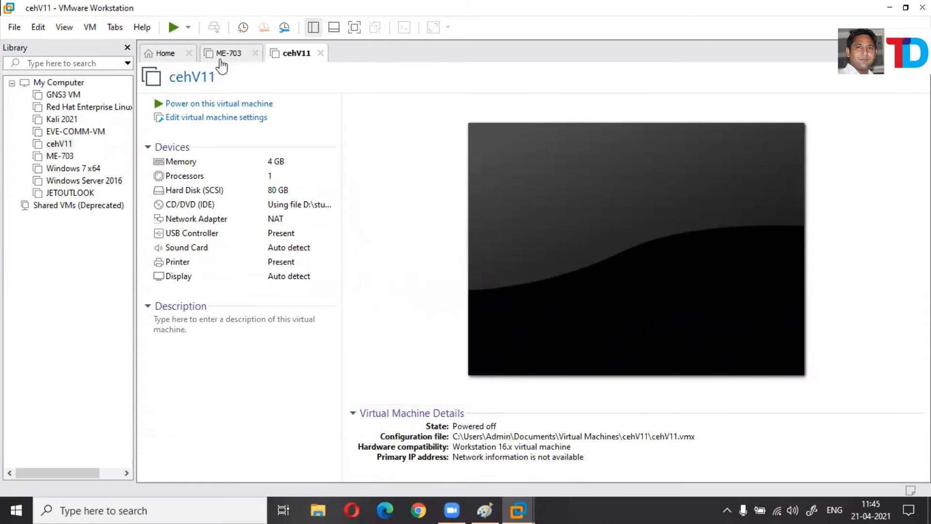
left_click(254, 53)
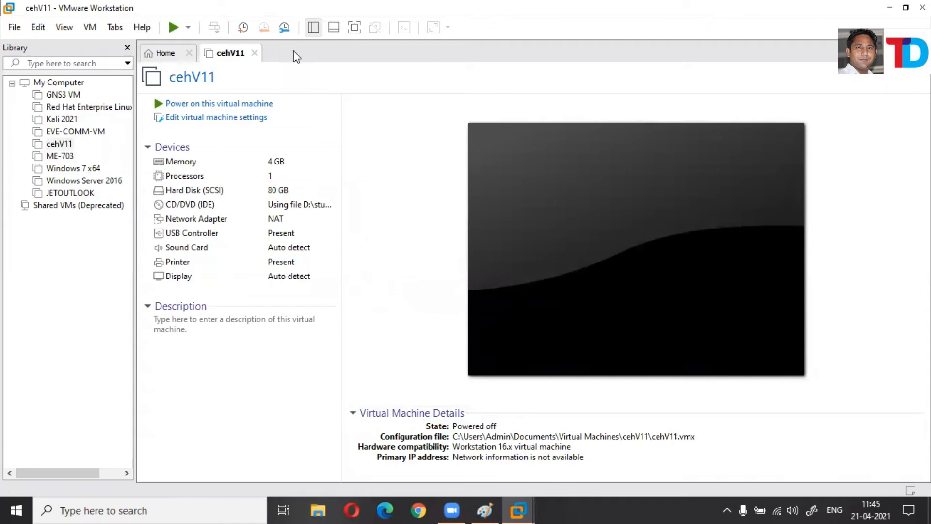
Reopen ME-703 from the Library, then open cehV11's Network Adapter settings.
left_click(69, 159)
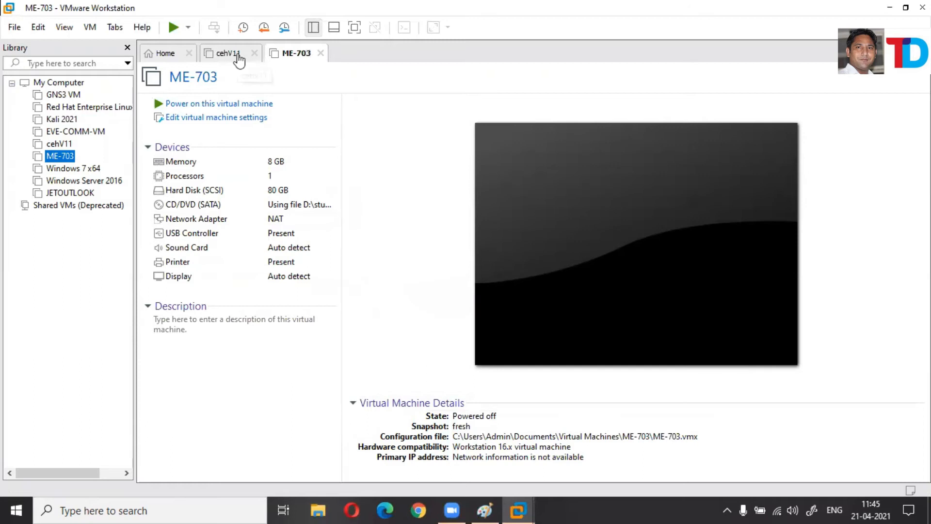
left_click(238, 55)
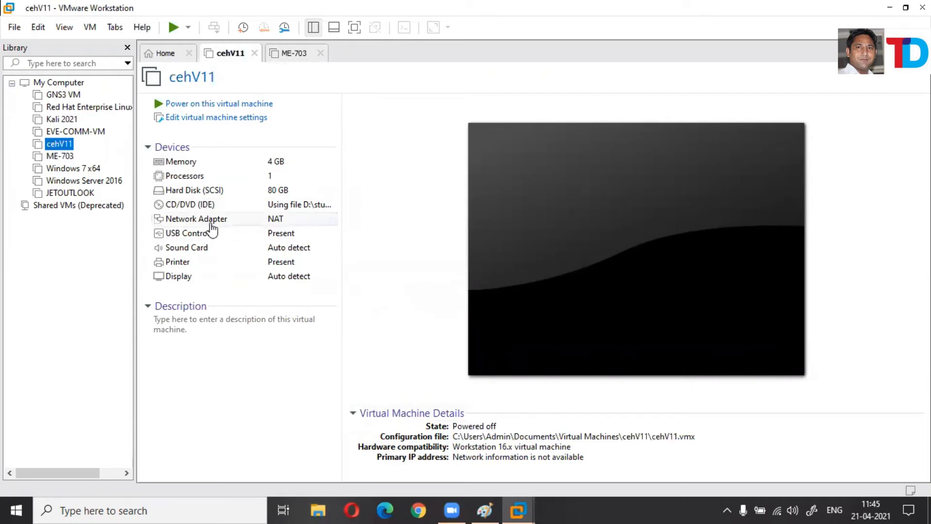
left_click(298, 222)
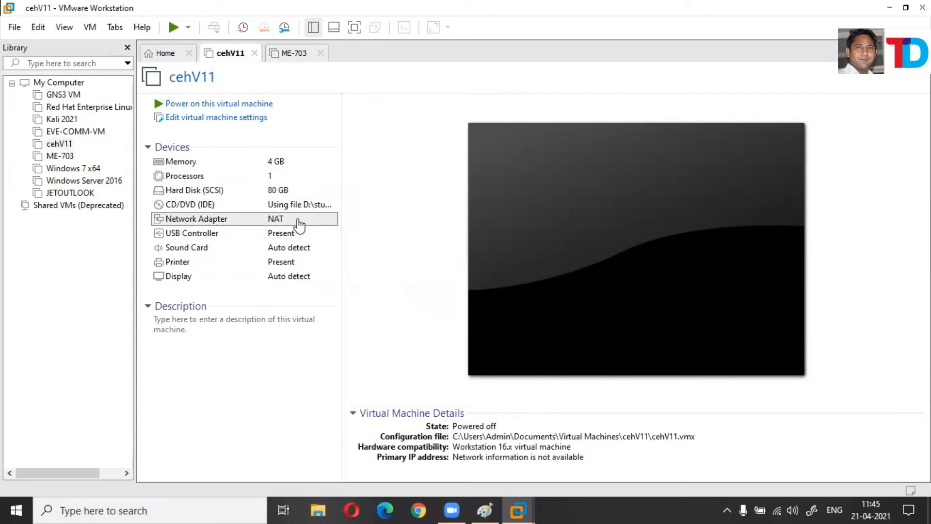
double_click(299, 223)
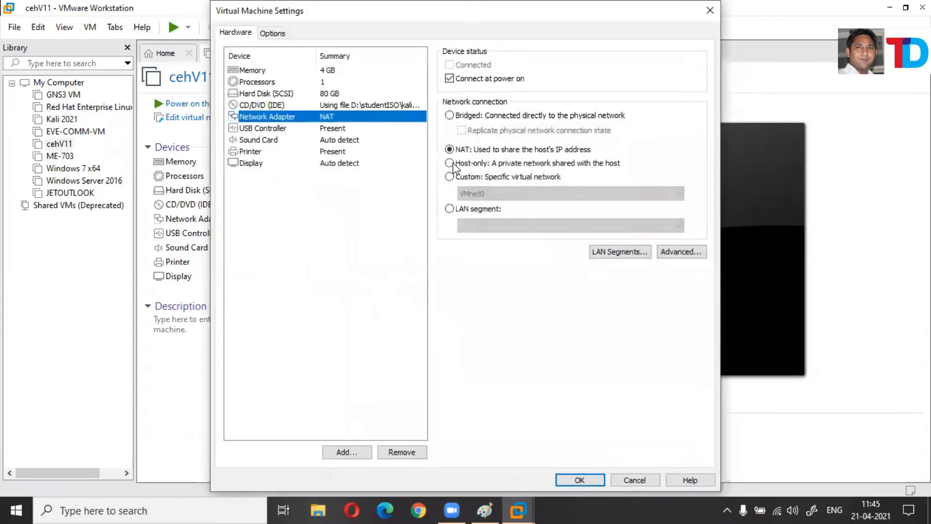
Close cehV11's adapter settings without saving, leaving it on NAT, and move to ME-703.
left_click(449, 164)
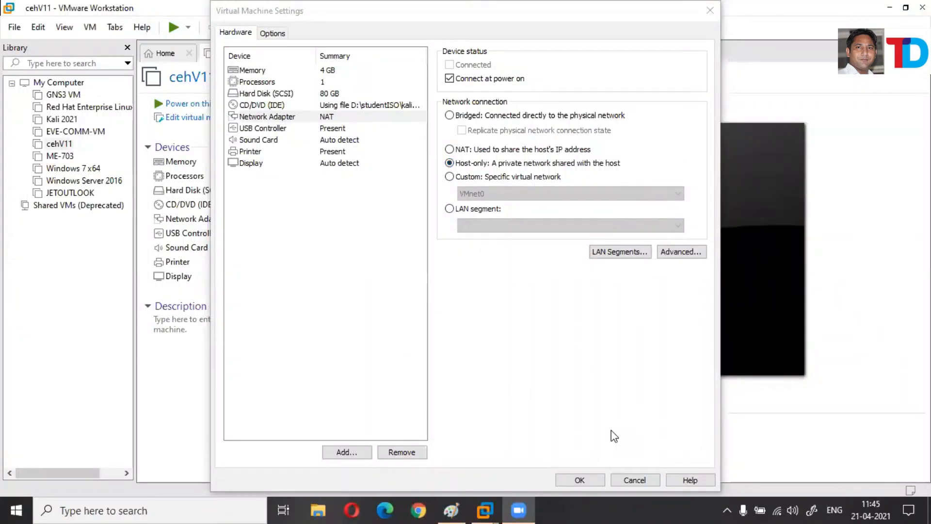
left_click(710, 10)
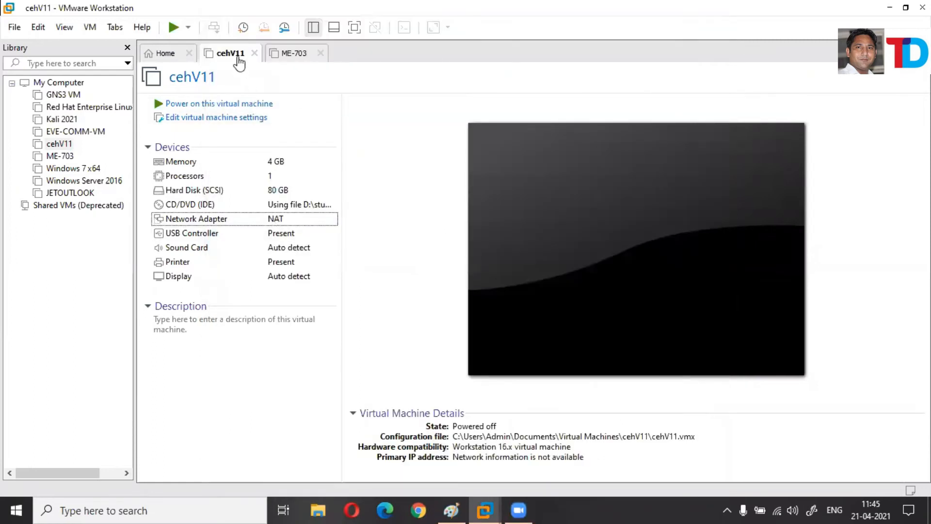
left_click(304, 54)
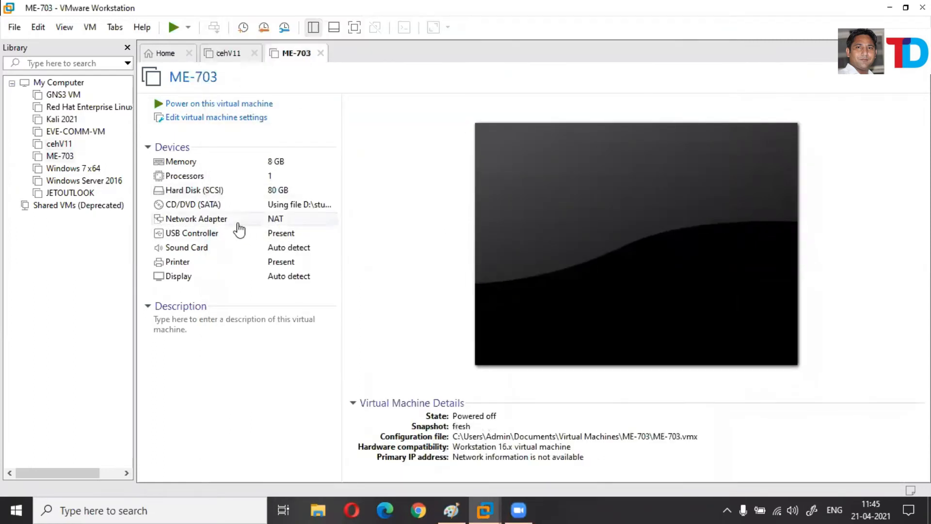
Set ME-703's network adapter to Host-only, then start powering on cehV11.
left_click(245, 227)
double_click(262, 221)
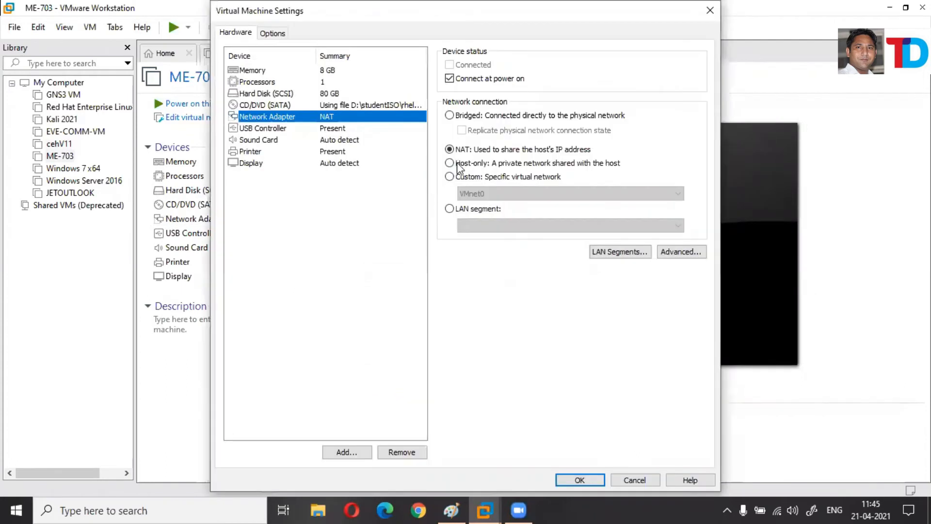
left_click(458, 164)
key("Return")
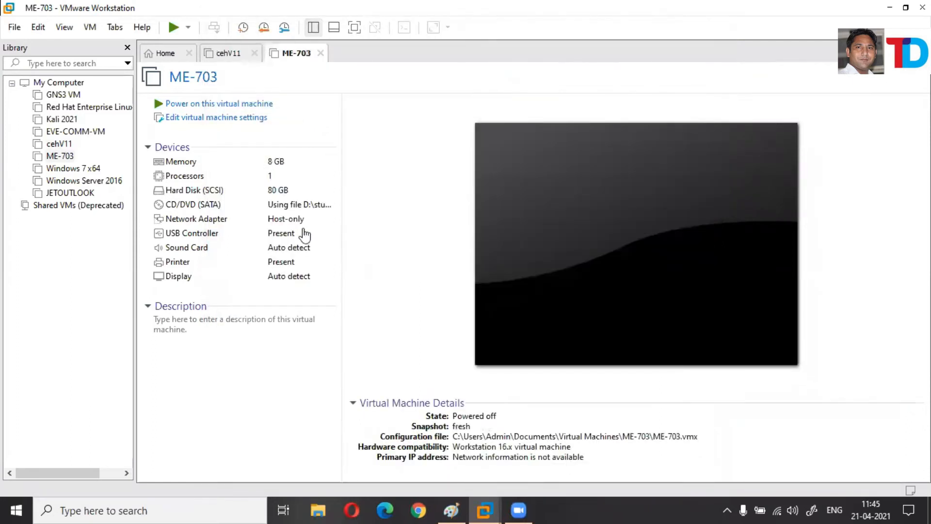
left_click(229, 54)
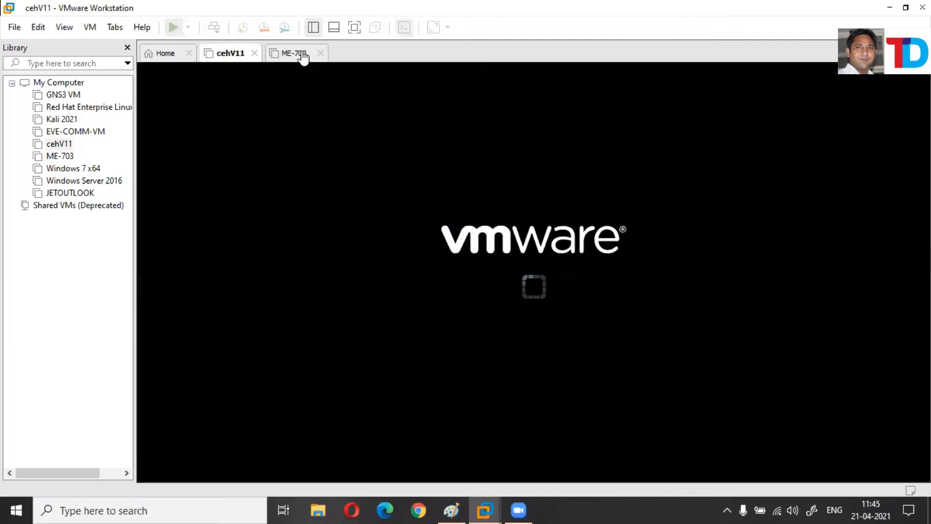
left_click(303, 55)
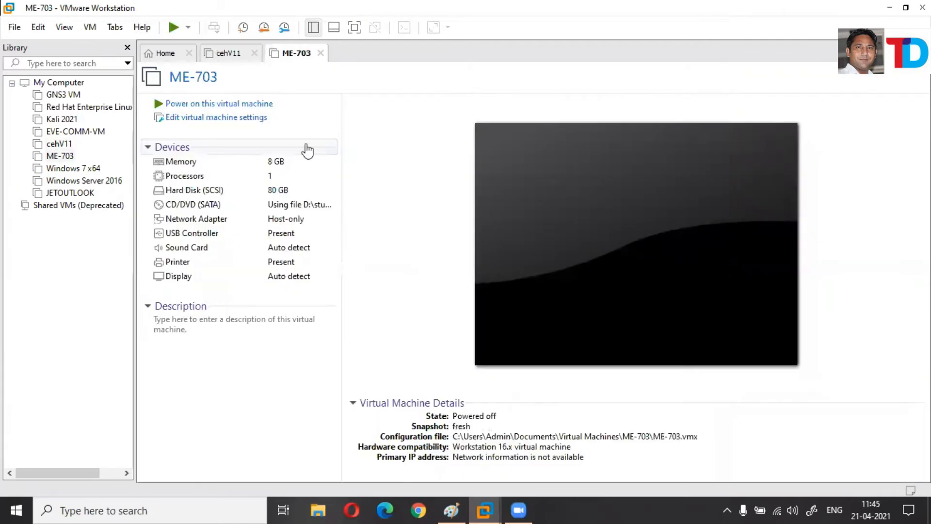
Power on ME-703 and bring up the Kali cehV11 login prompt.
left_click(223, 105)
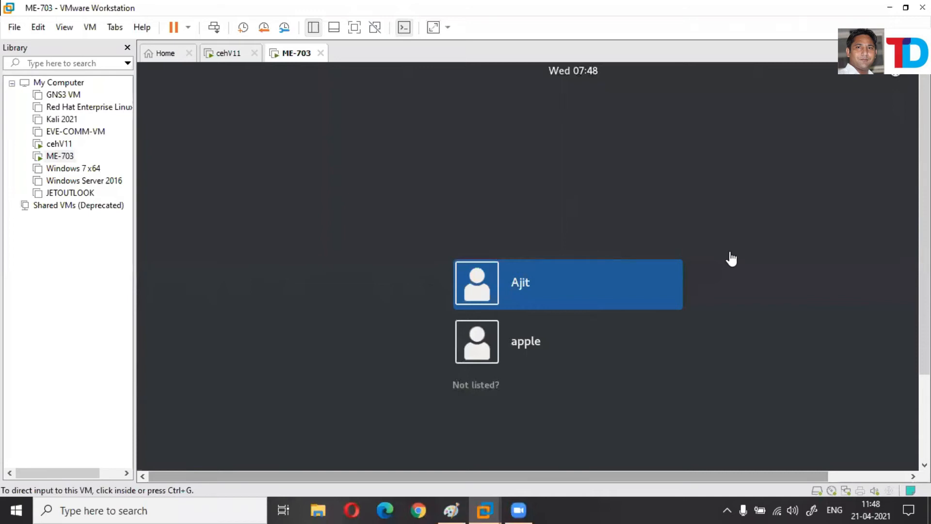
left_click(231, 55)
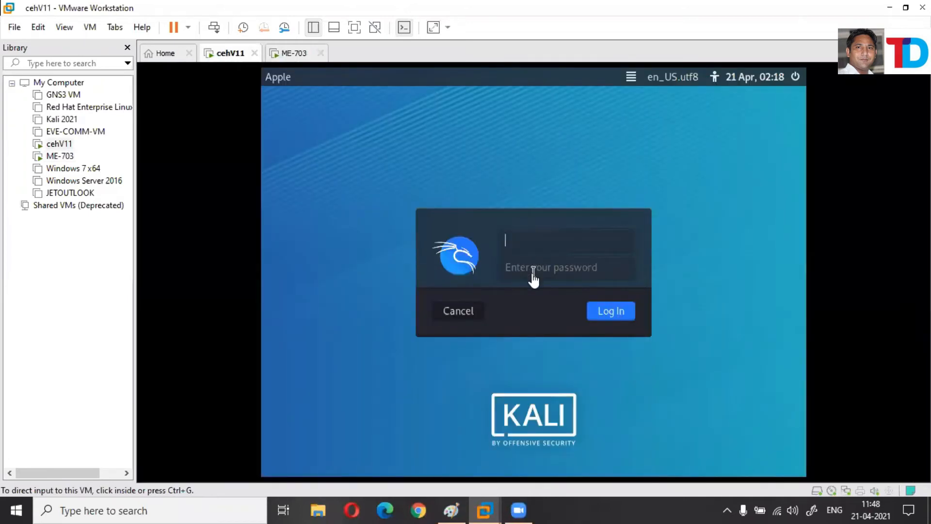
left_click(543, 240)
Log in to Kali as root with the account password, then release input to the host.
type("root")
key("Tab")
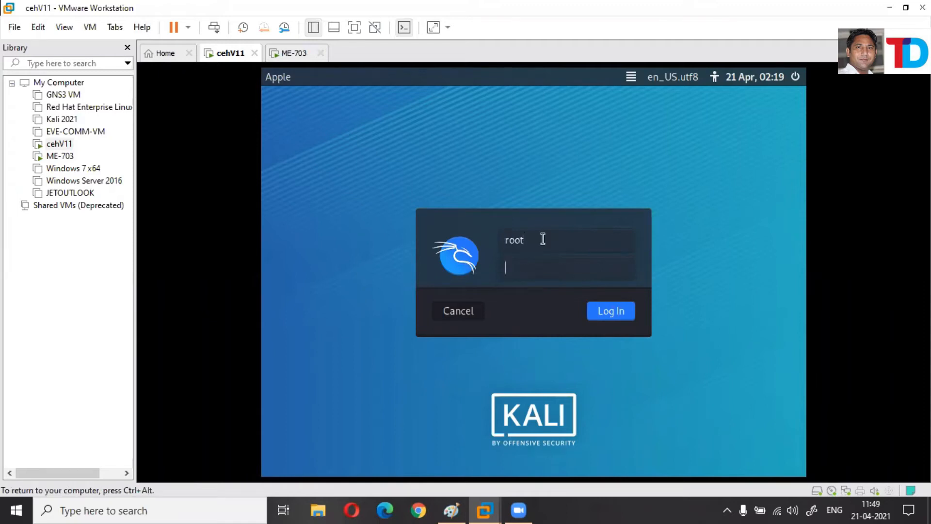
type("toor")
key("Return")
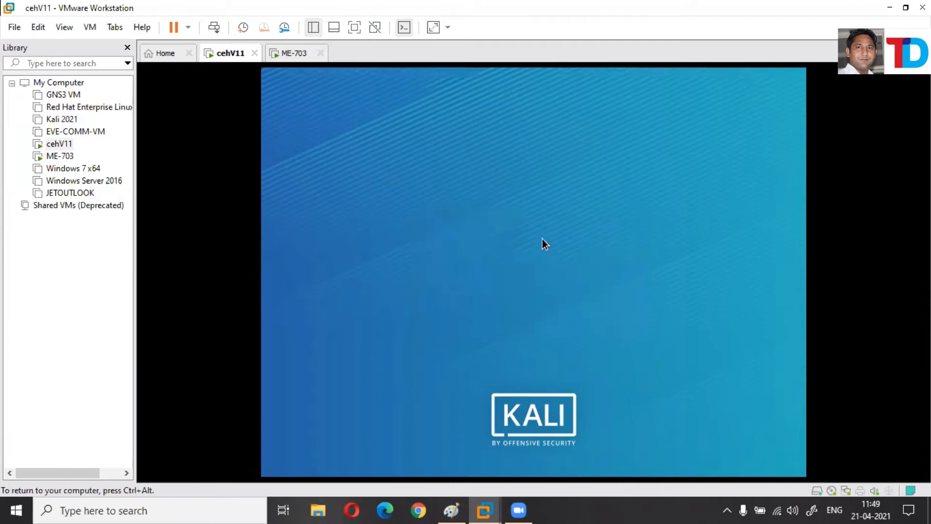
key("ctrl+alt")
Sign in to ME-703 as root via 'Not listed?', then show cehV11's Kali desktop full screen.
left_click(293, 54)
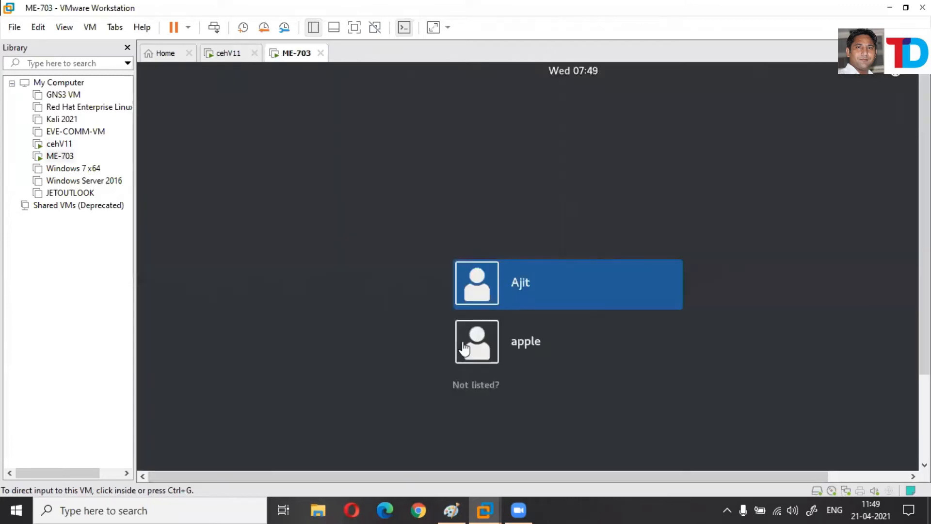
left_click(492, 383)
type("root")
key("Return")
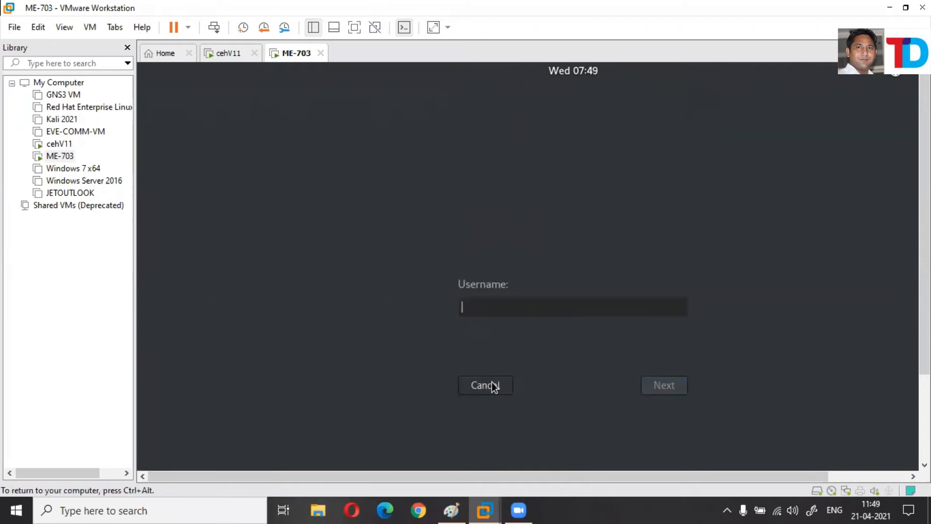
type("•••")
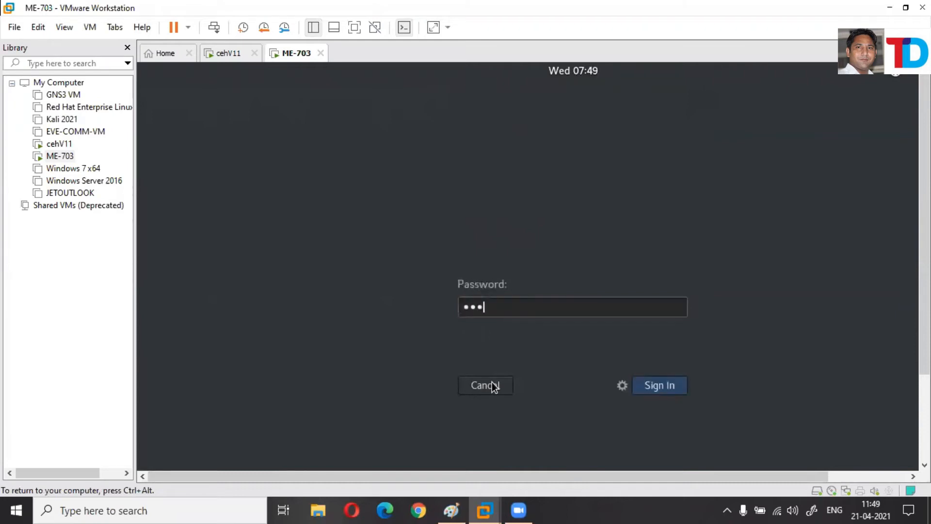
type("••••••")
key("Return")
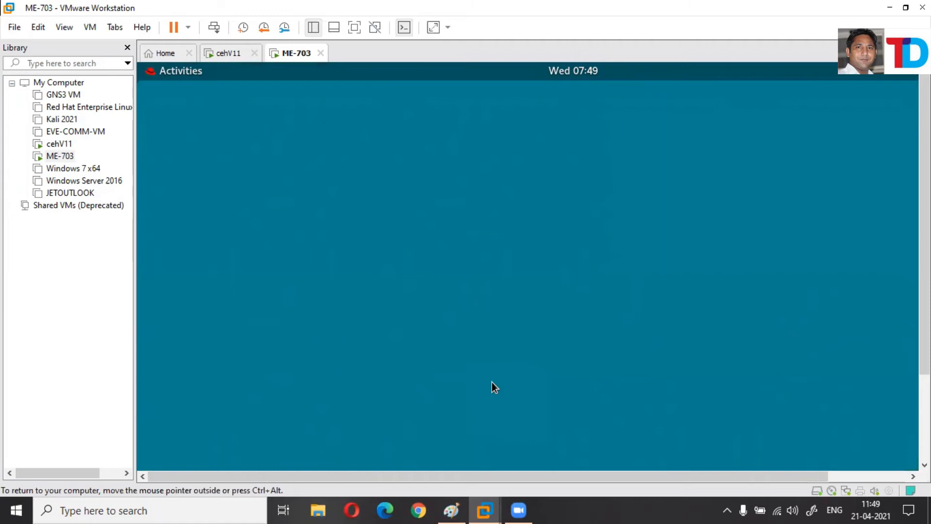
left_click(226, 54)
left_click(355, 28)
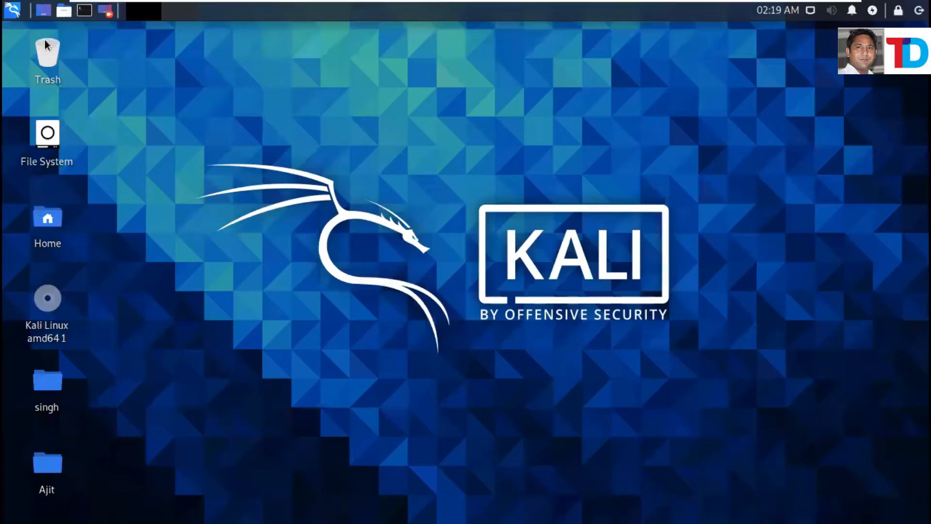
left_click(14, 10)
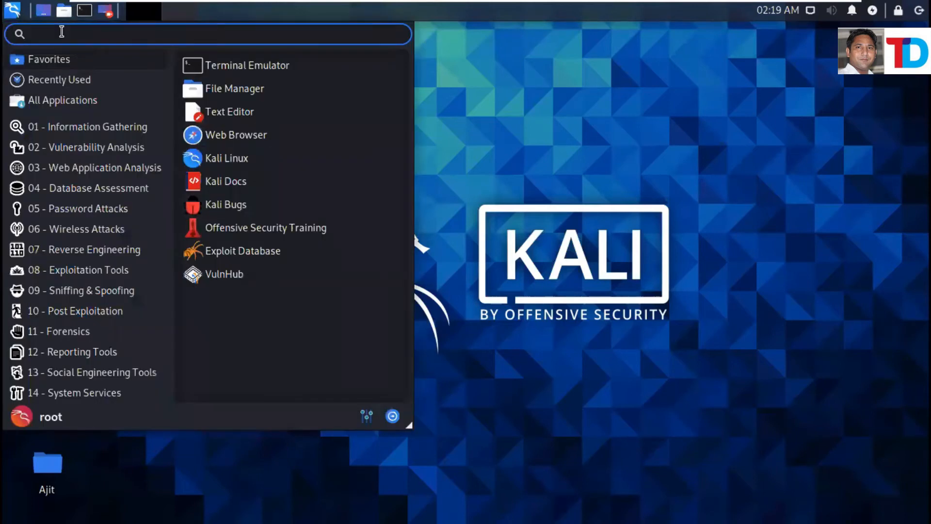
type("n")
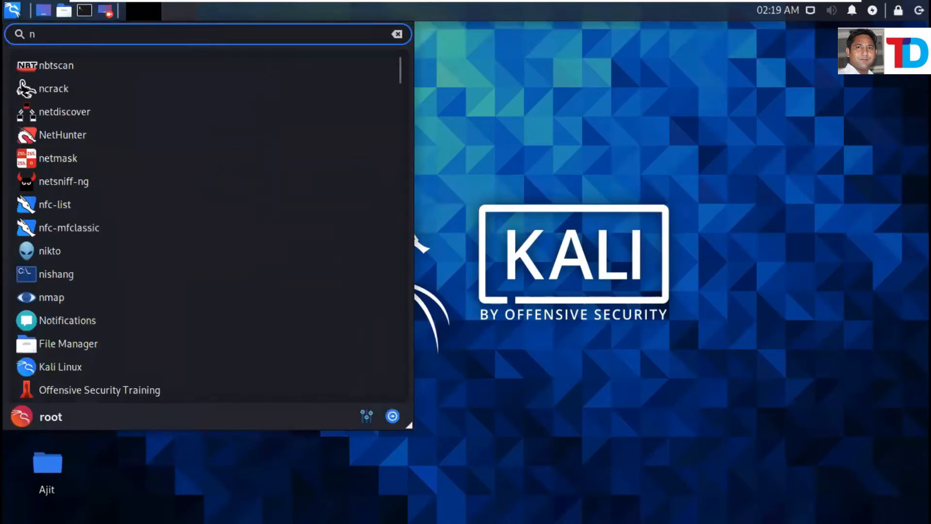
type("et")
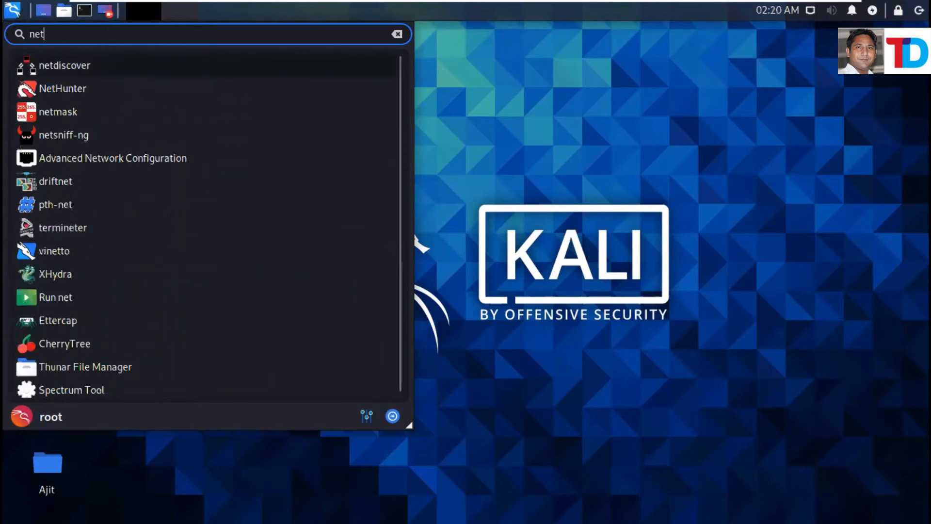
type("wor")
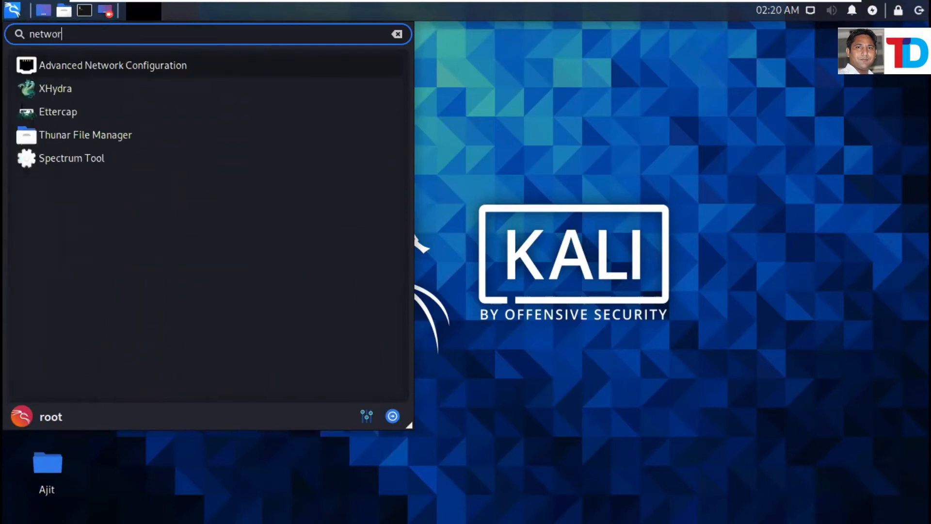
type("k")
left_click(76, 65)
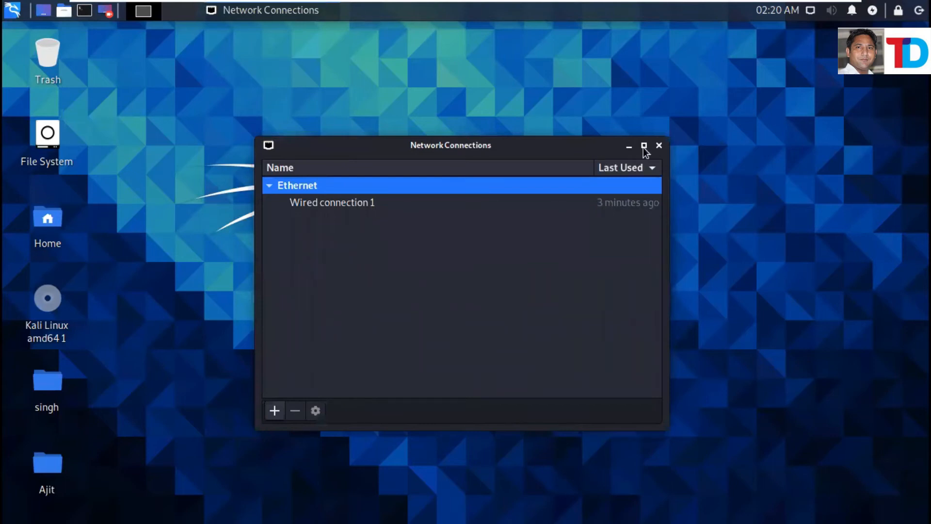
left_click(659, 146)
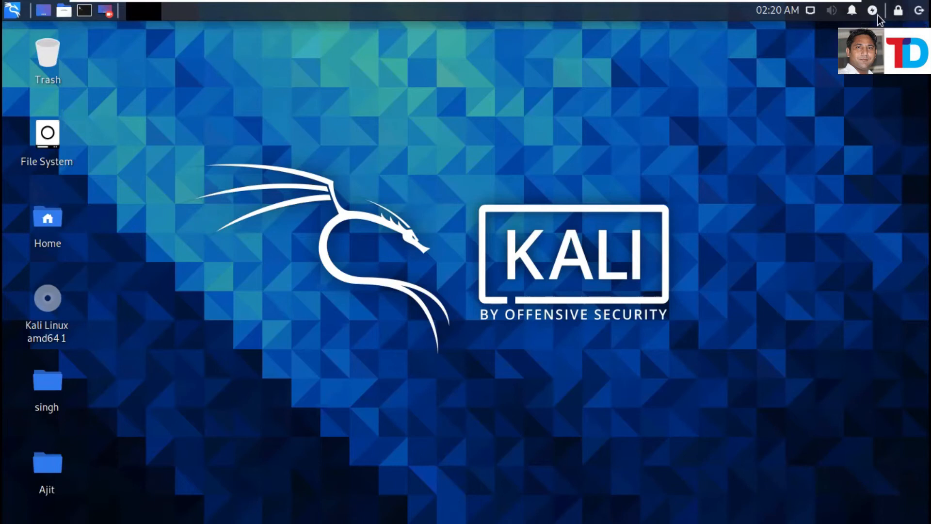
Cancel the Kali logout prompt and launch Settings Editor by searching 'sett' in the menu.
left_click(919, 10)
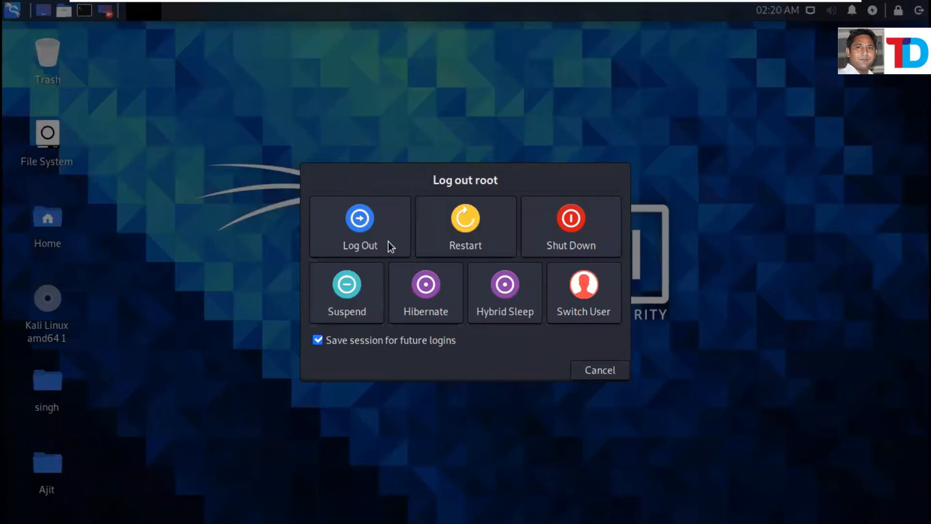
key("Escape")
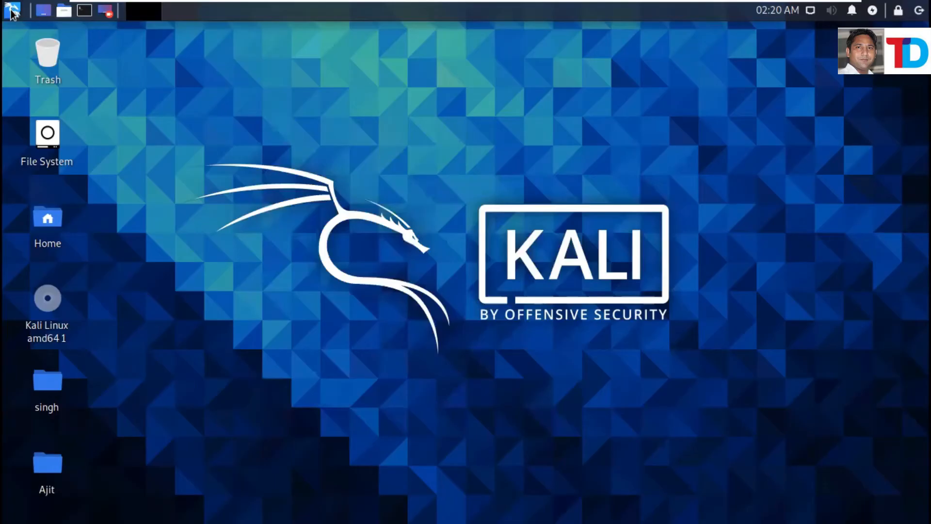
left_click(12, 10)
type("se")
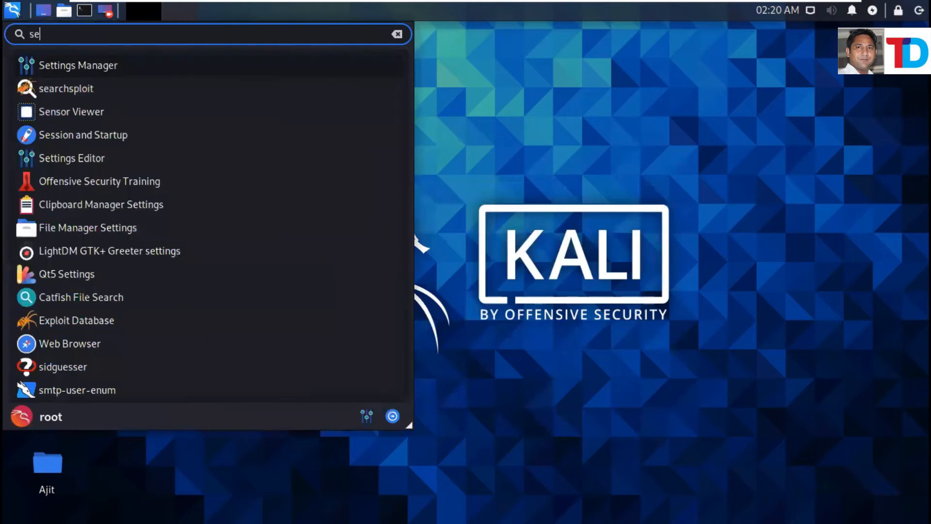
type("tt")
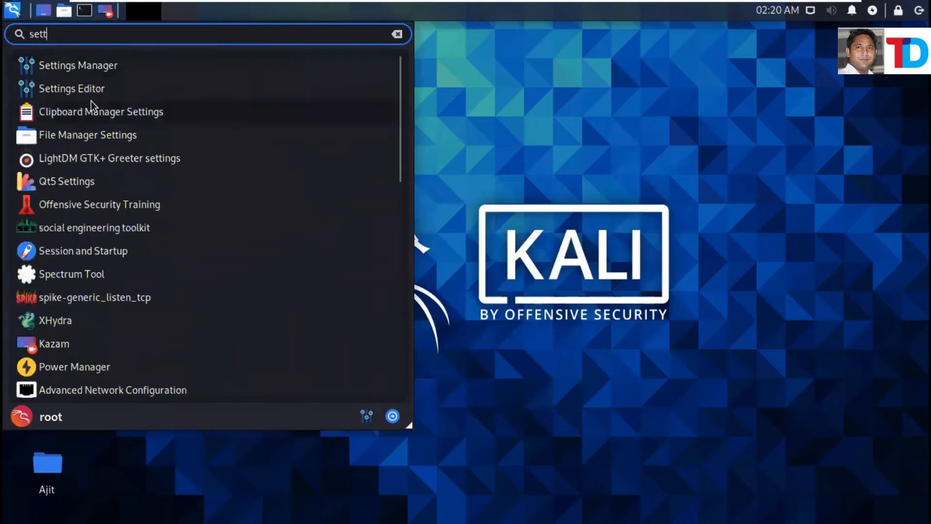
left_click(67, 89)
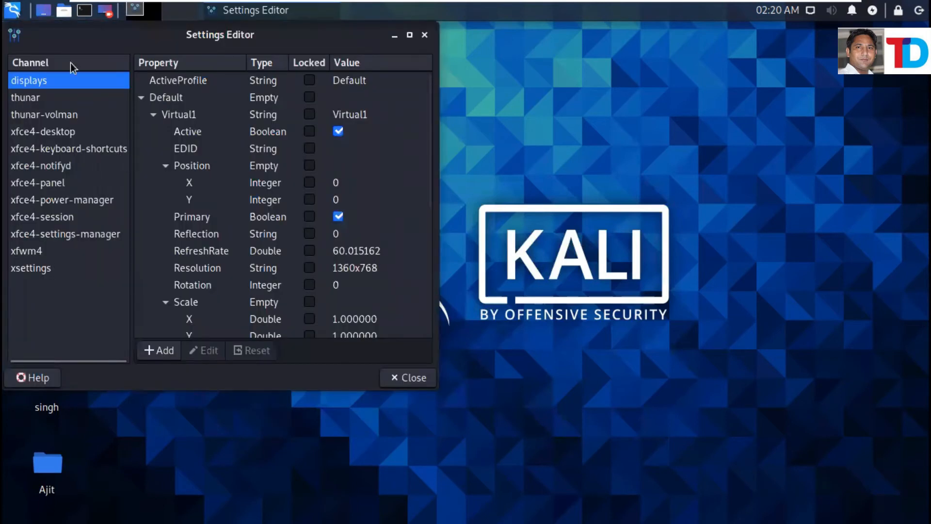
Launch the Settings Manager from a 'se' menu search and close Settings Editor.
left_click(13, 14)
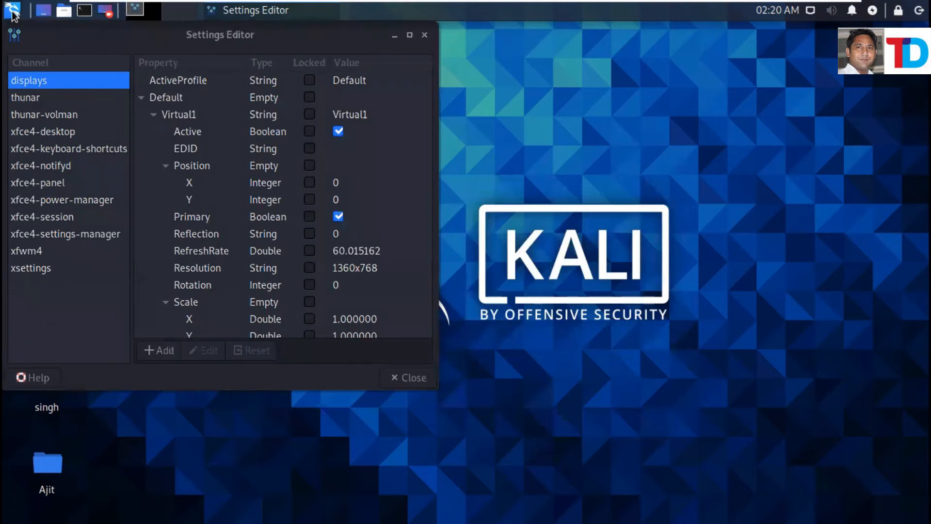
left_click(13, 16)
left_click(13, 14)
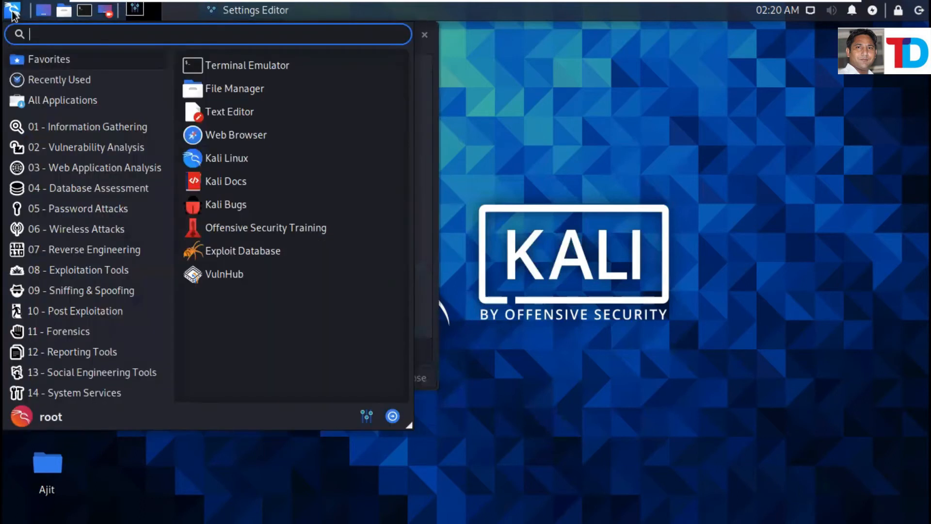
type("se")
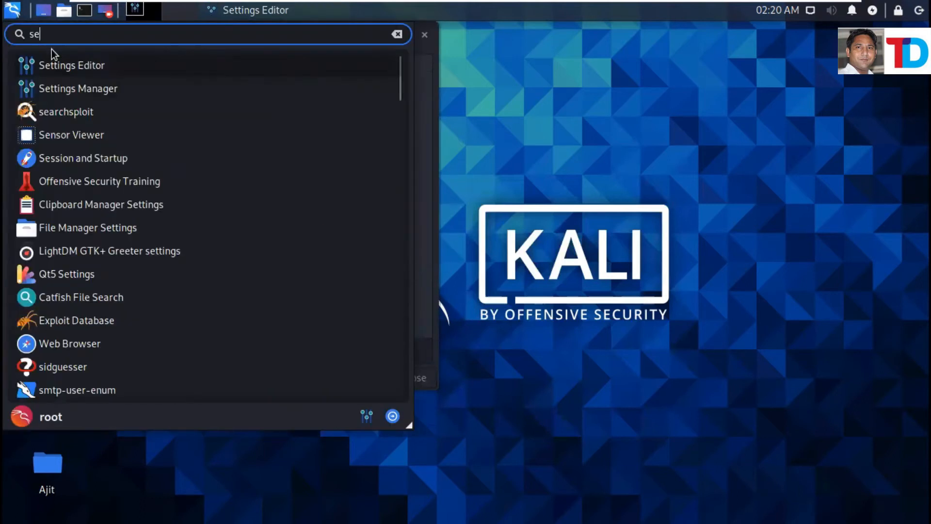
left_click(71, 87)
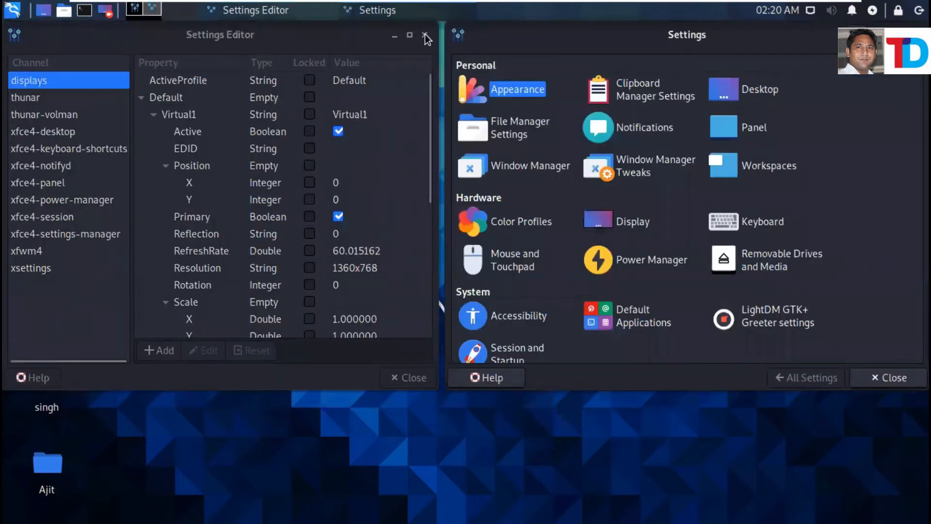
left_click(425, 35)
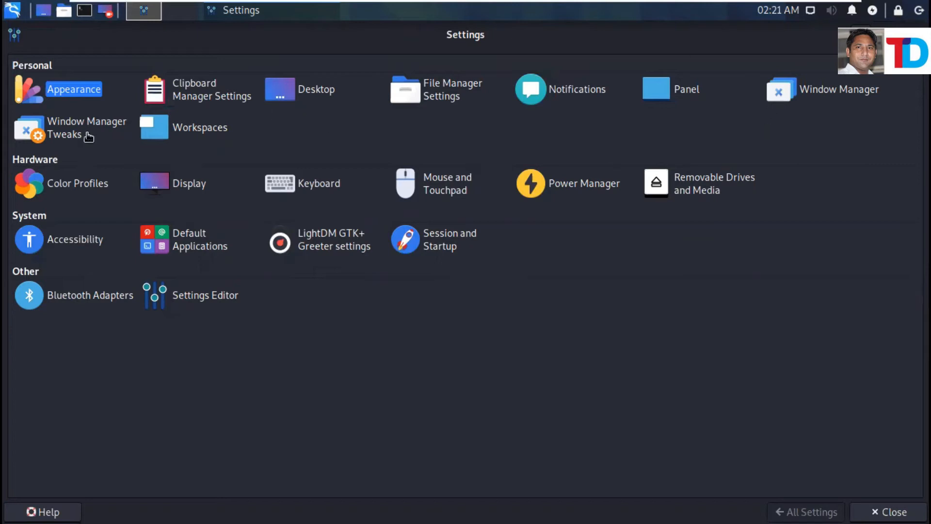
Reconnect Wired connection 1 from the network tray menu, retrying once.
left_click(811, 19)
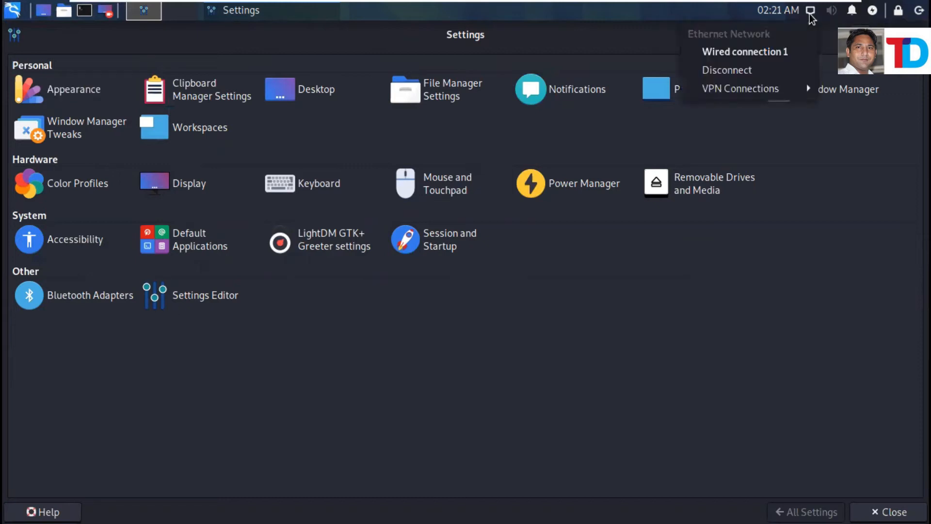
left_click(738, 53)
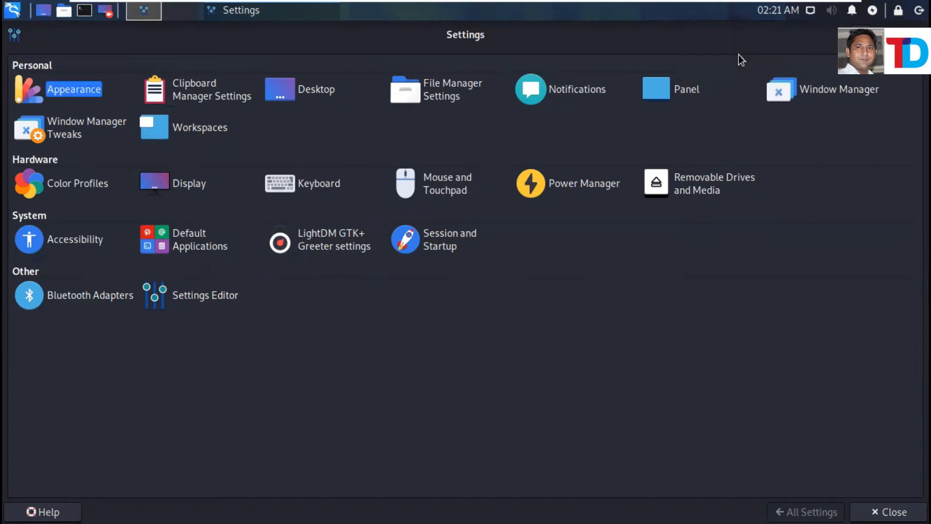
left_click(811, 11)
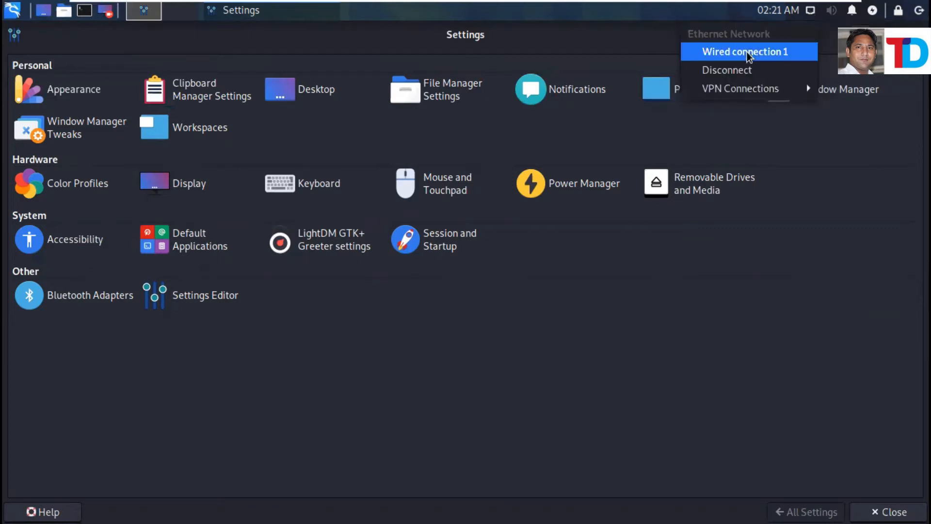
left_click(750, 53)
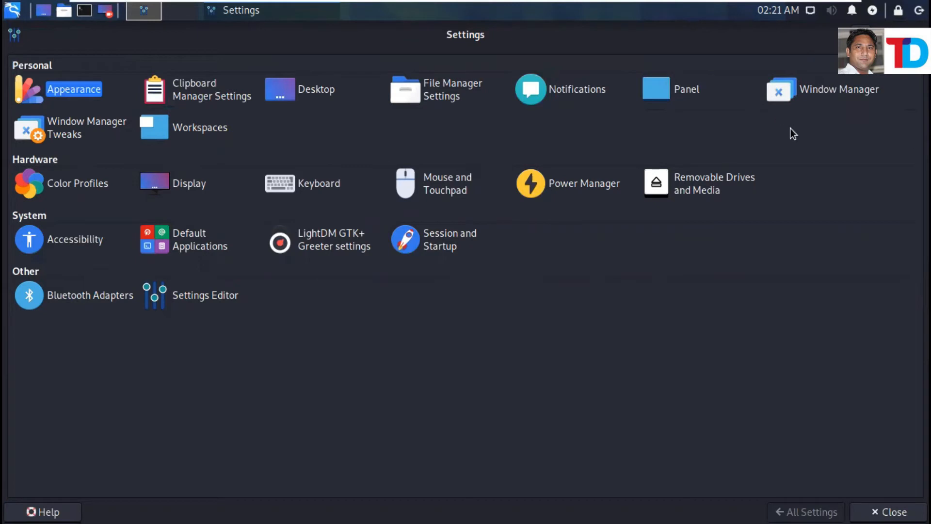
Dismiss the network tray menu and finish with the Settings windows.
left_click(810, 11)
left_click(810, 10)
left_click(810, 10)
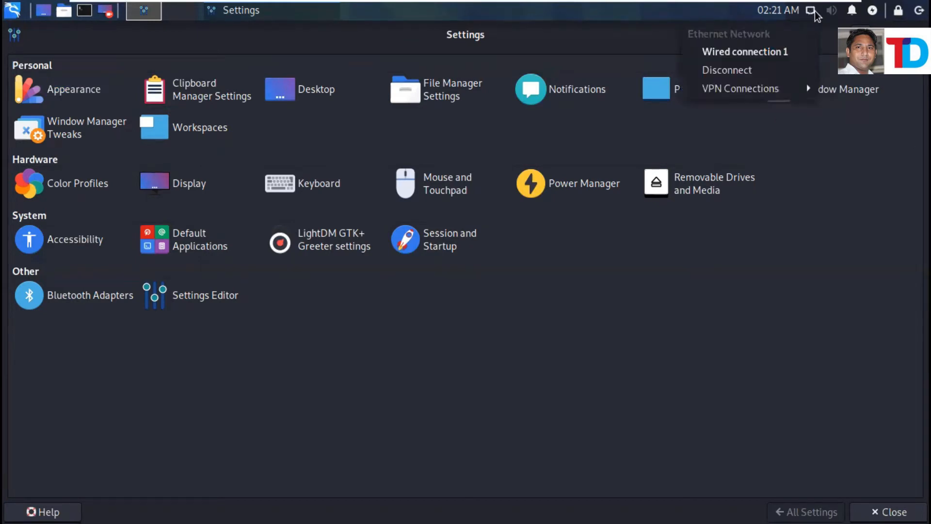
left_click(810, 10)
left_click(810, 11)
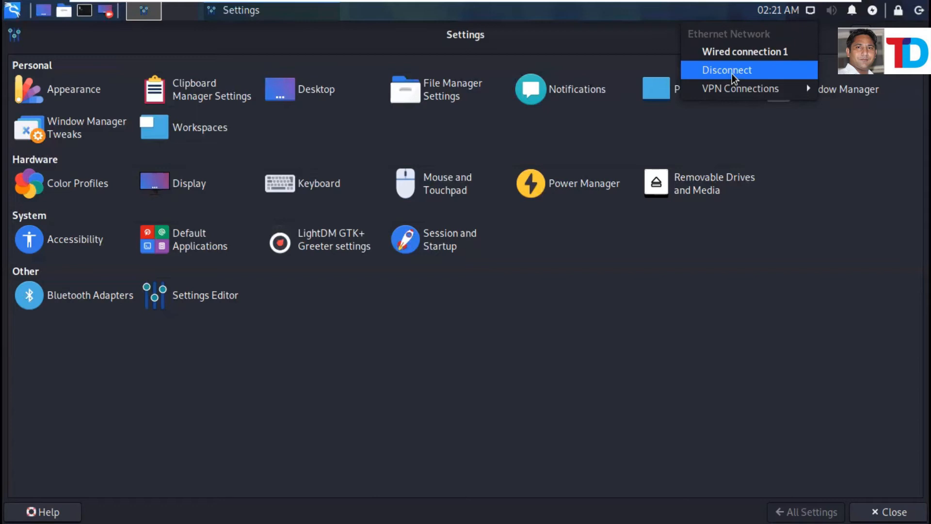
left_click(668, 317)
left_click(227, 300)
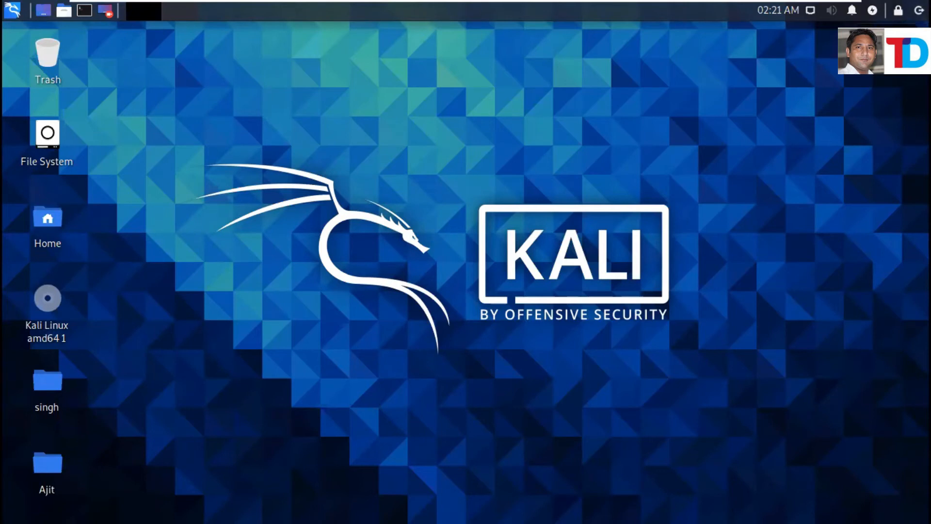
Switch to the ME-703 VM and open Network settings by searching 'net' in Activities.
left_click(919, 10)
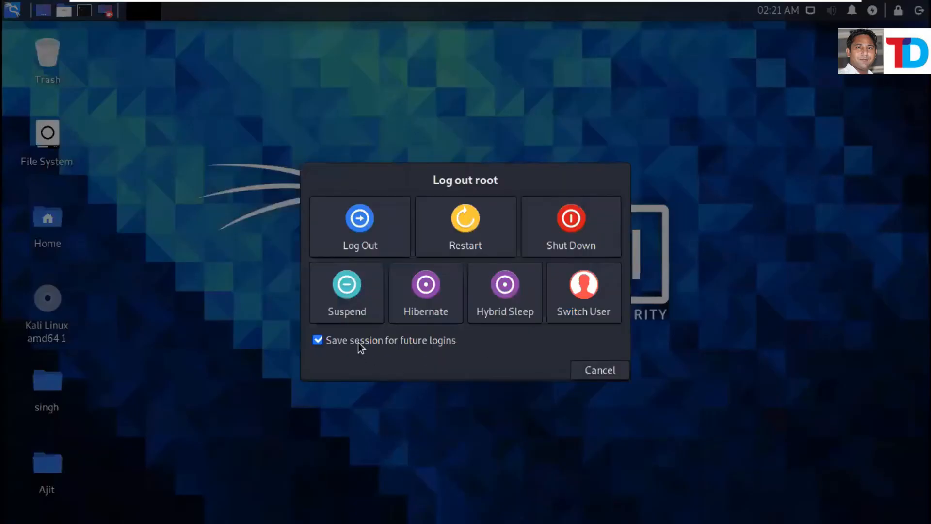
mouse_move(526, 5)
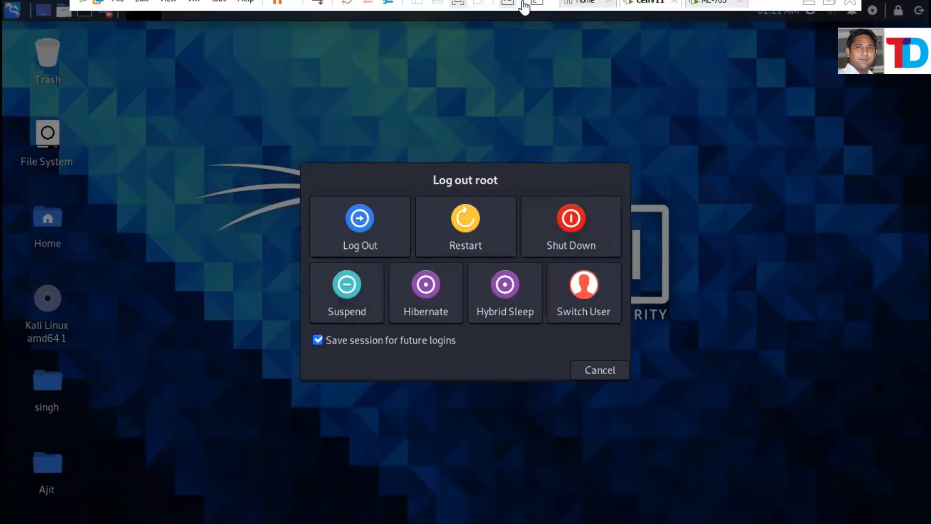
left_click(717, 10)
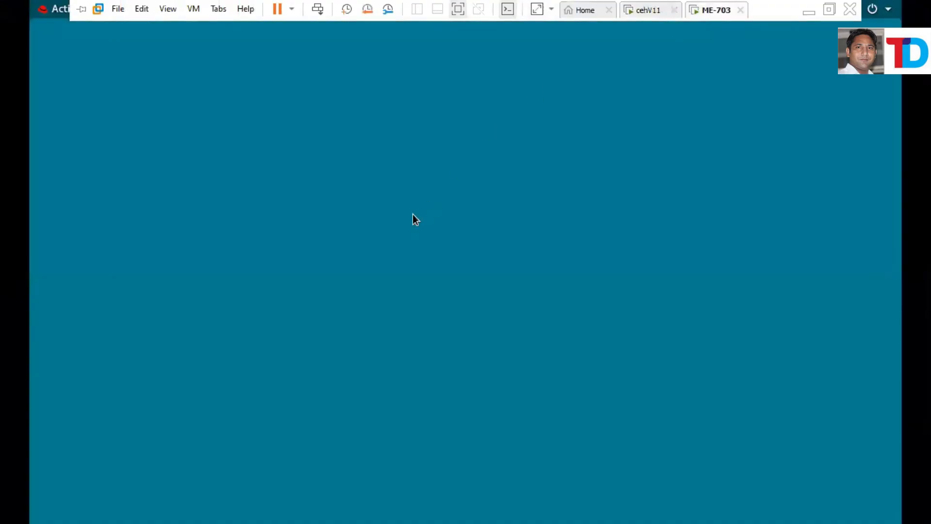
left_click(79, 10)
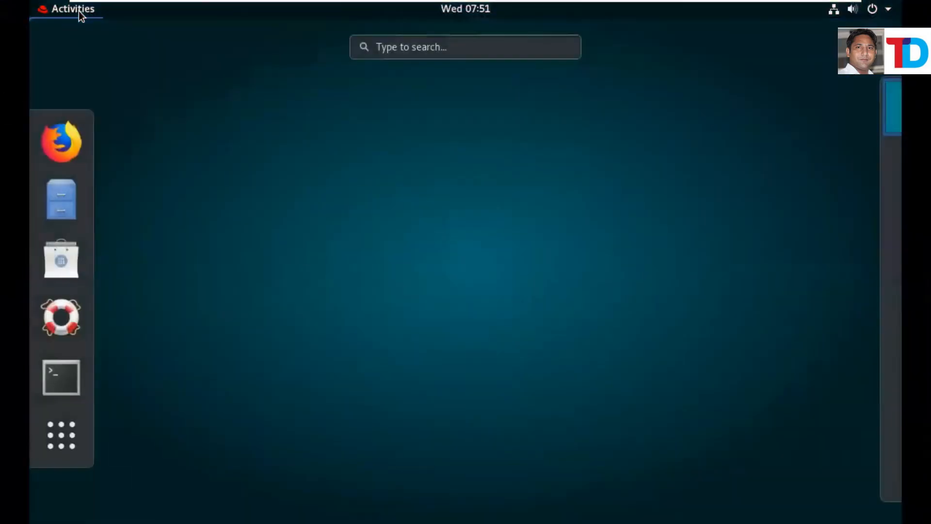
left_click(417, 47)
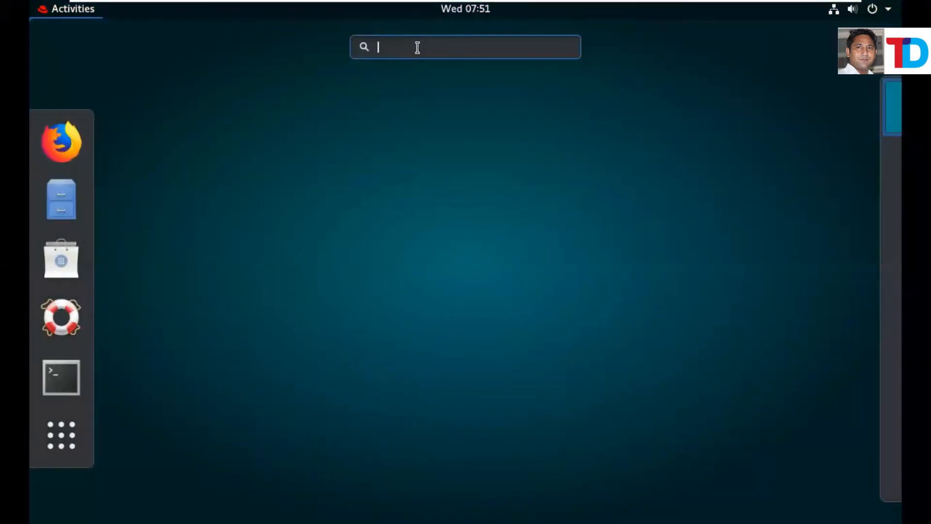
type("new")
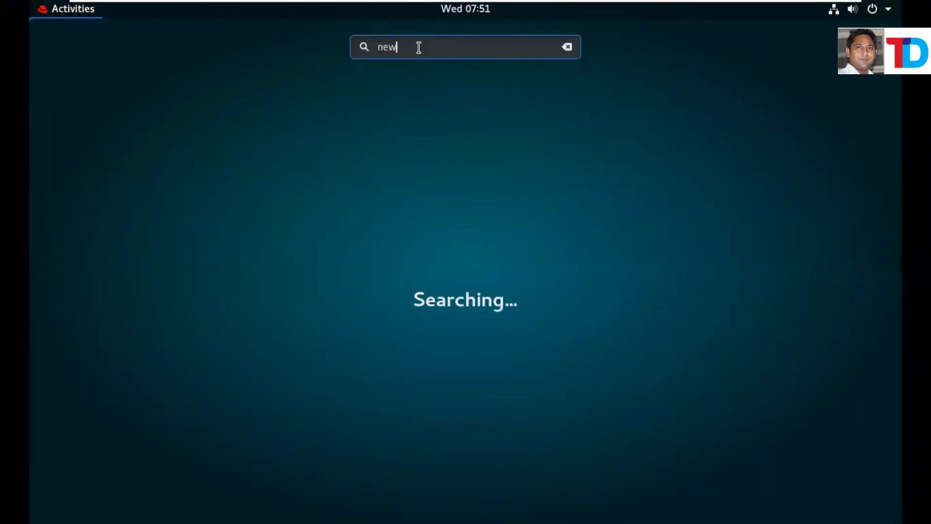
key("BackSpace")
type("t")
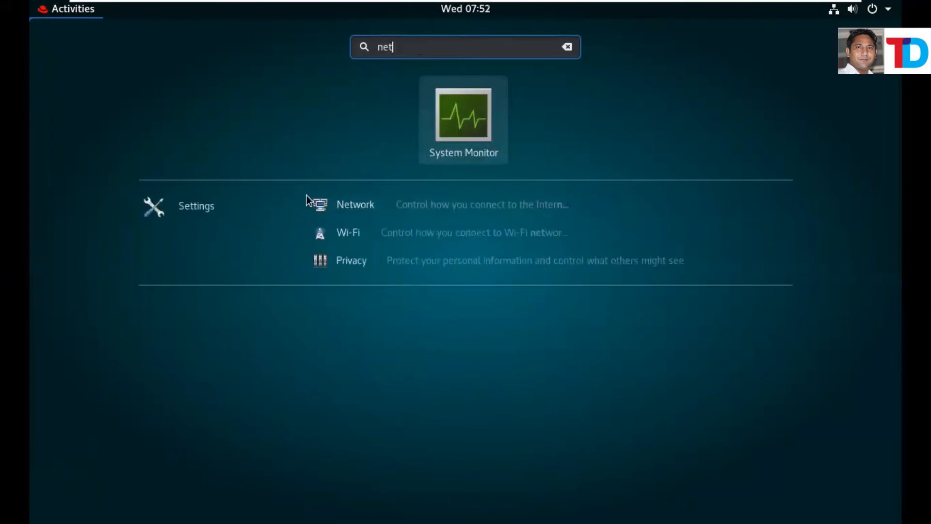
left_click(359, 211)
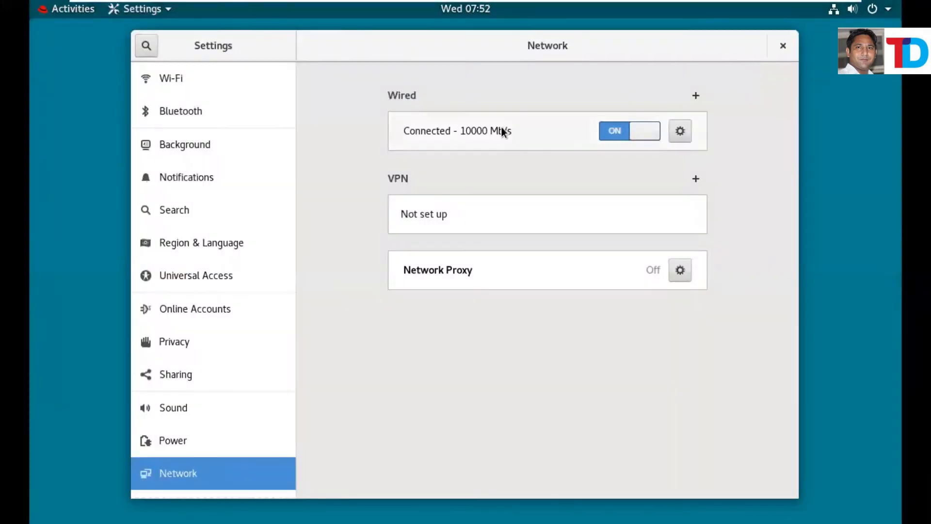
Confirm the wired connection's manual IPv4 address 10.0.0.1 with netmask 255.0.0.0, and apply.
left_click(681, 130)
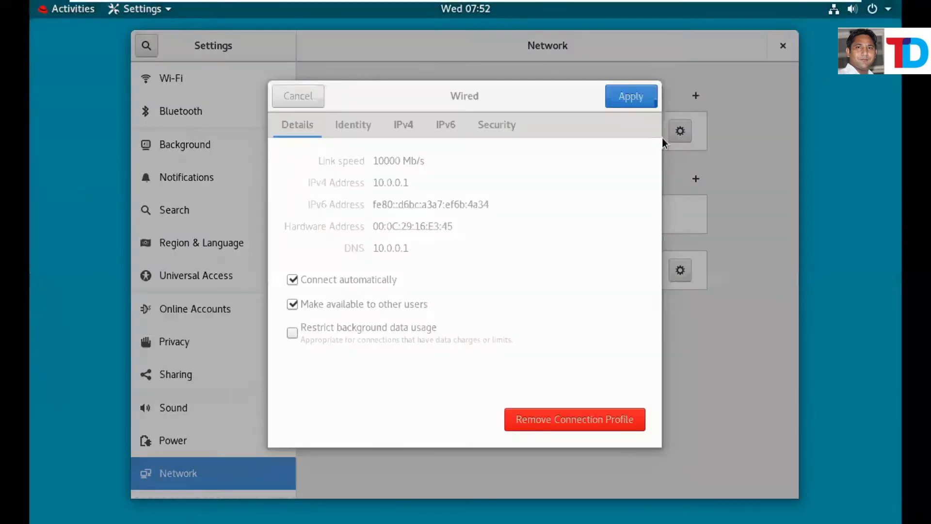
left_click(401, 131)
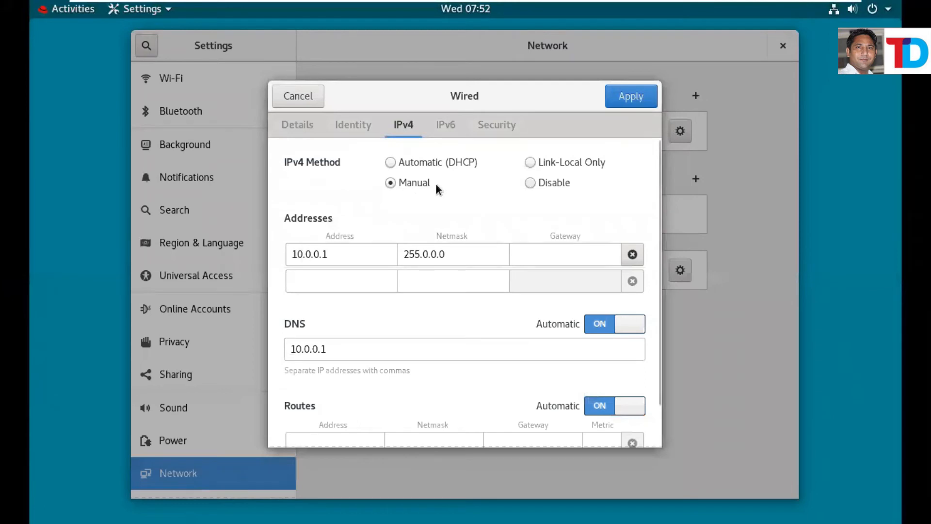
left_click(296, 256)
left_click_drag(296, 256, 461, 255)
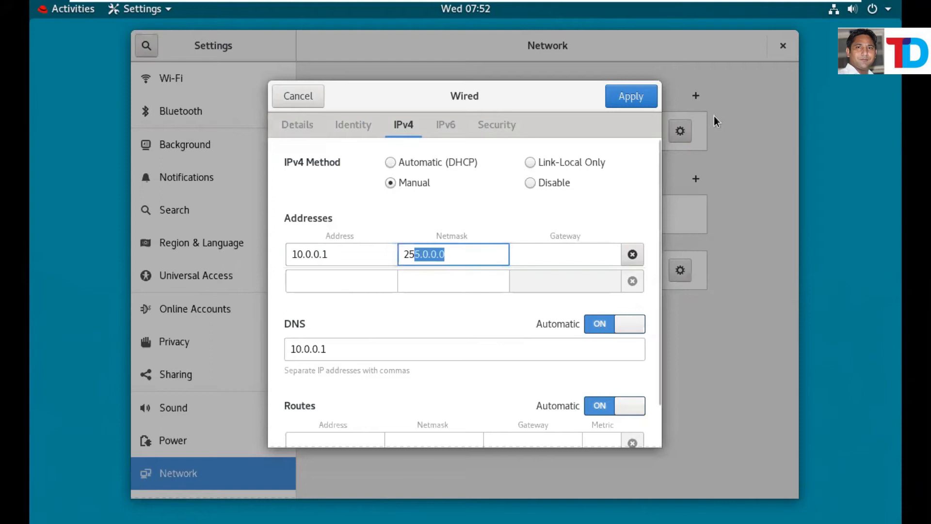
left_click(627, 97)
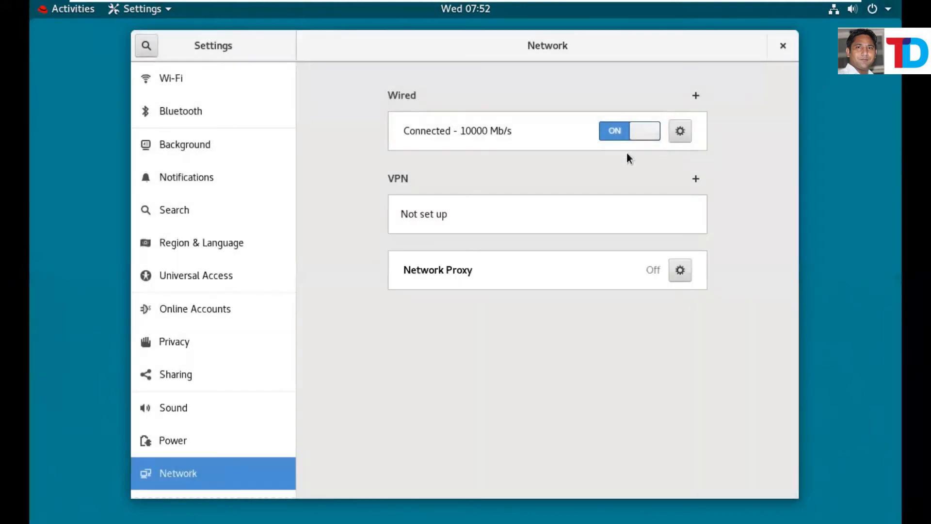
Switch to the Kali VM and cancel its Log out dialog.
mouse_move(598, 1)
left_click(649, 9)
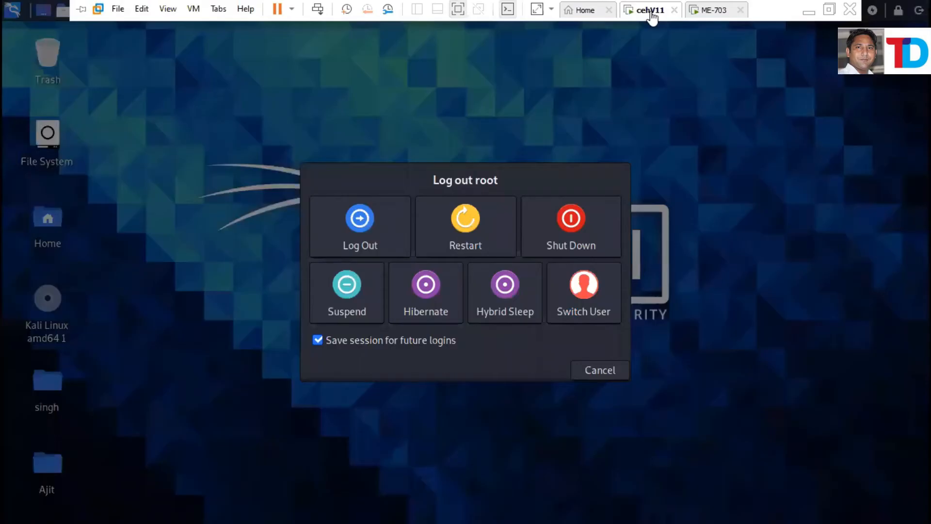
left_click(606, 372)
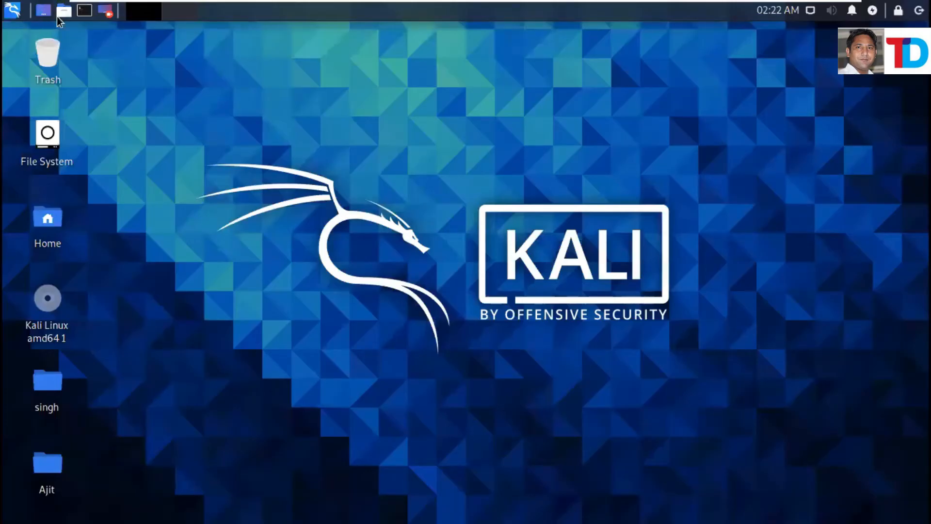
Run ifconfig in a maximized terminal and highlight eth0's address 192.168.254.139.
left_click(84, 12)
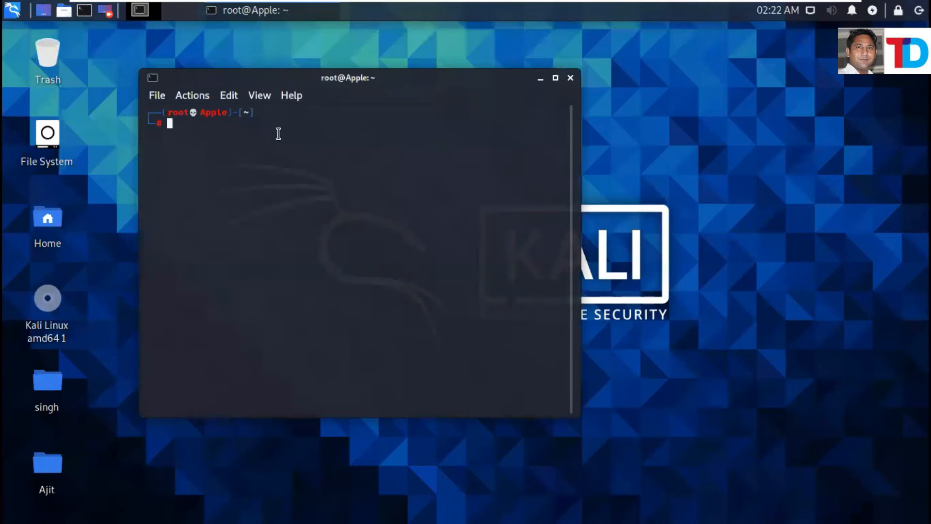
type("i")
key("Right")
key("Return")
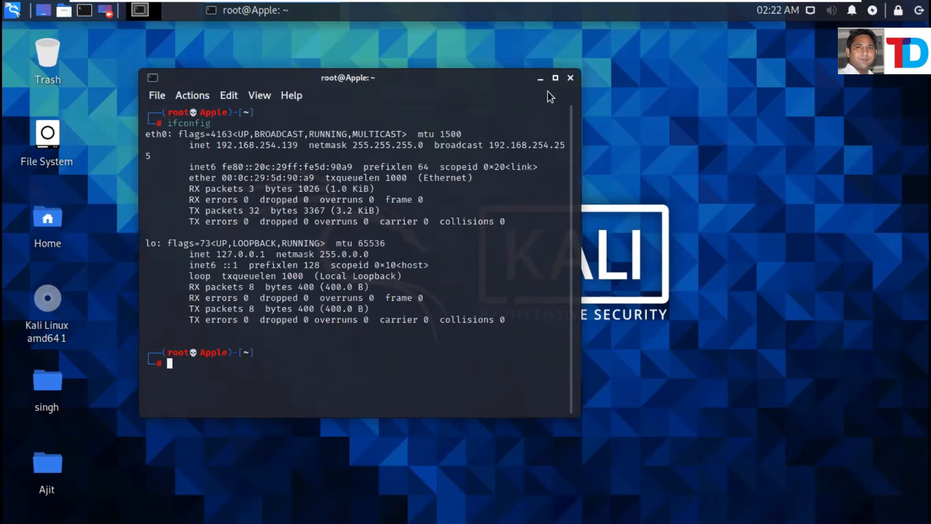
left_click(556, 78)
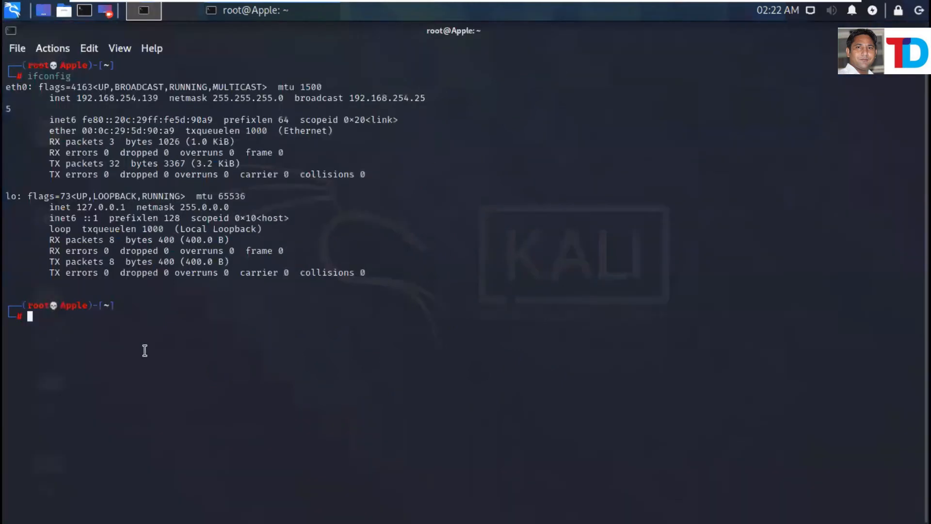
left_click_drag(77, 99, 159, 99)
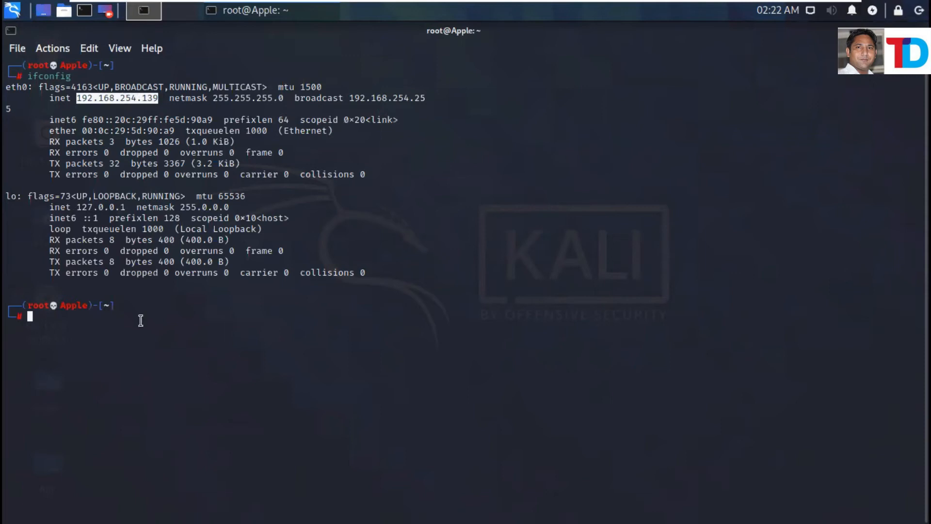
Launch nmtui and choose Edit a connection to list Wired connection 1.
type("nmtui")
key("Return")
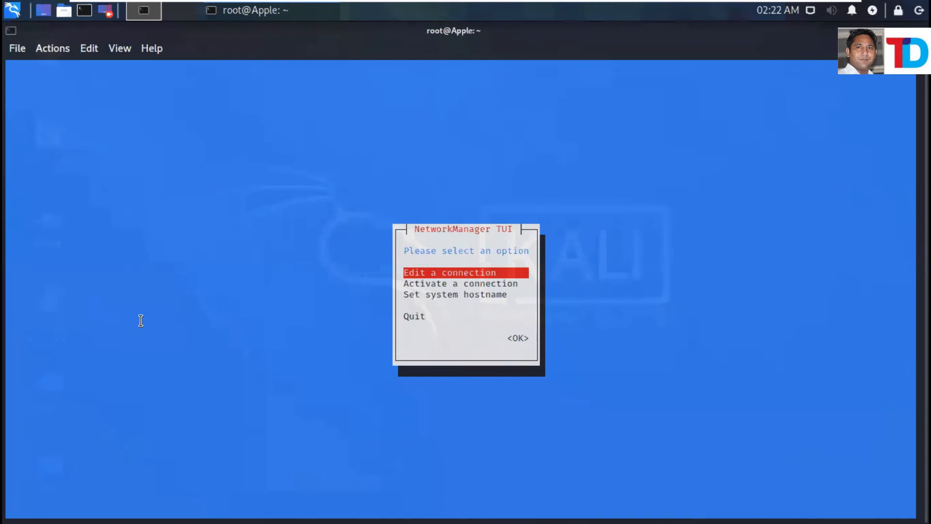
left_click(448, 272)
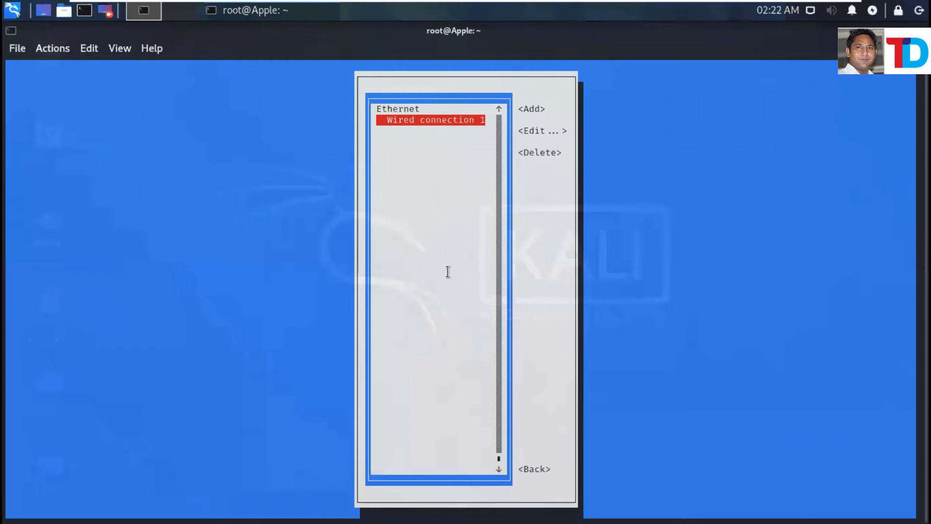
Edit Wired connection 1, set its IPv4 method to Manual, and expand the IPv4 details.
key("Tab")
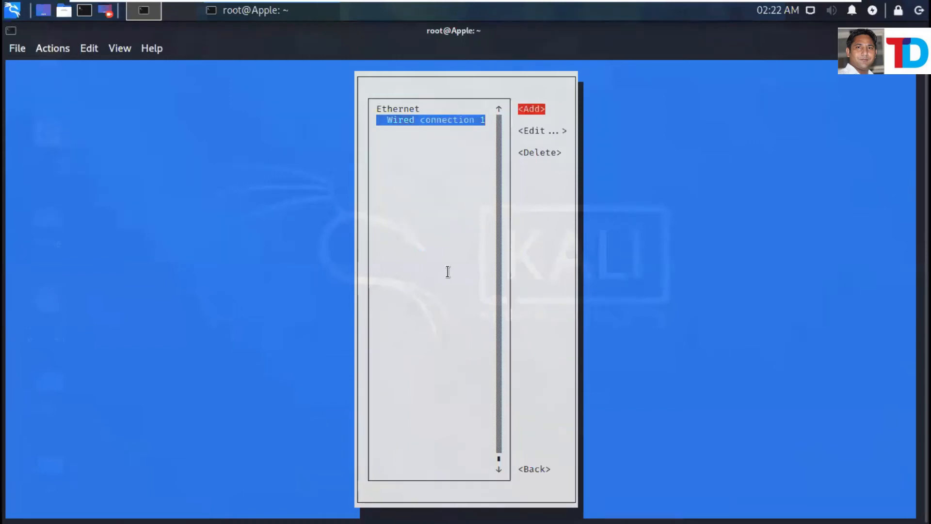
key("Tab")
key("Return")
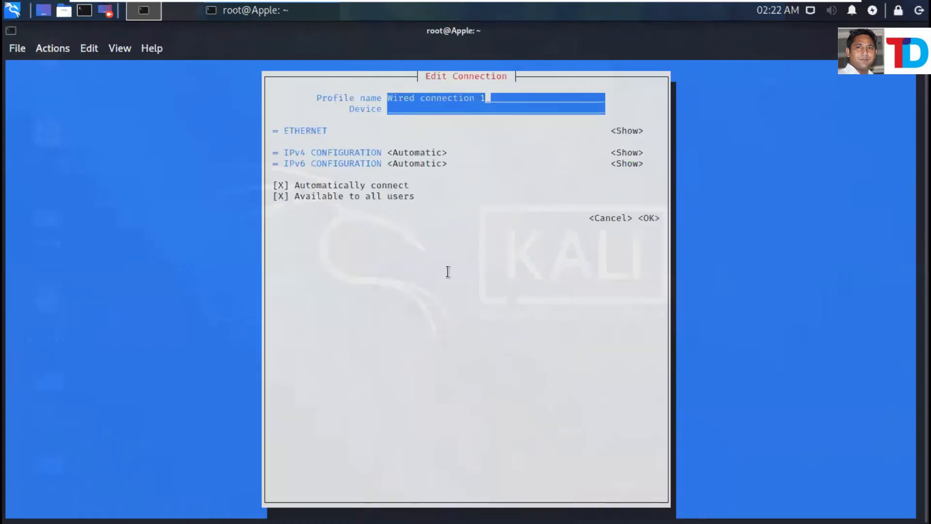
key("Tab")
key("Tab")
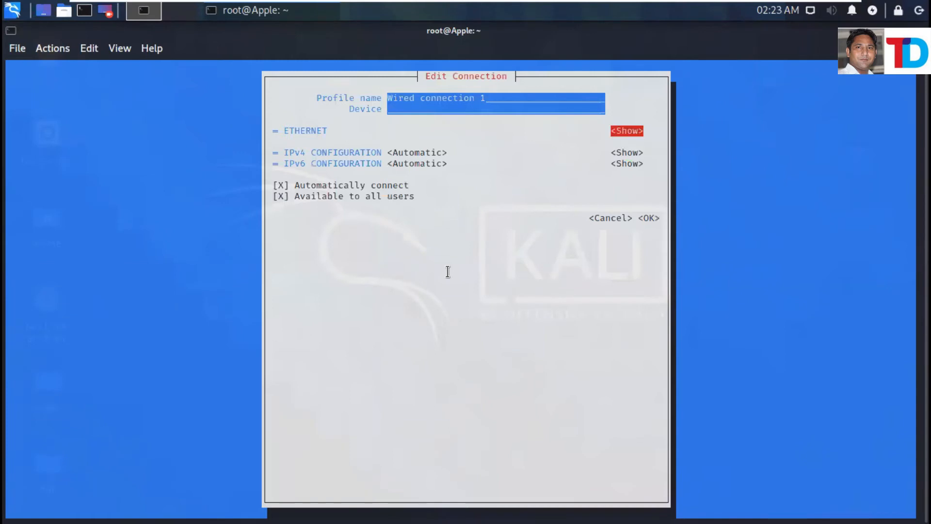
key("Tab")
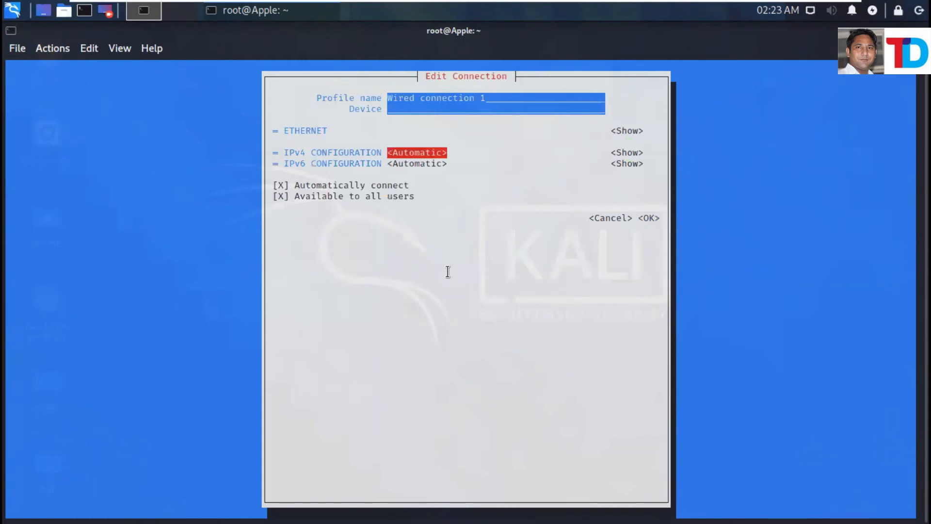
key("Return")
key("Down")
key("Down")
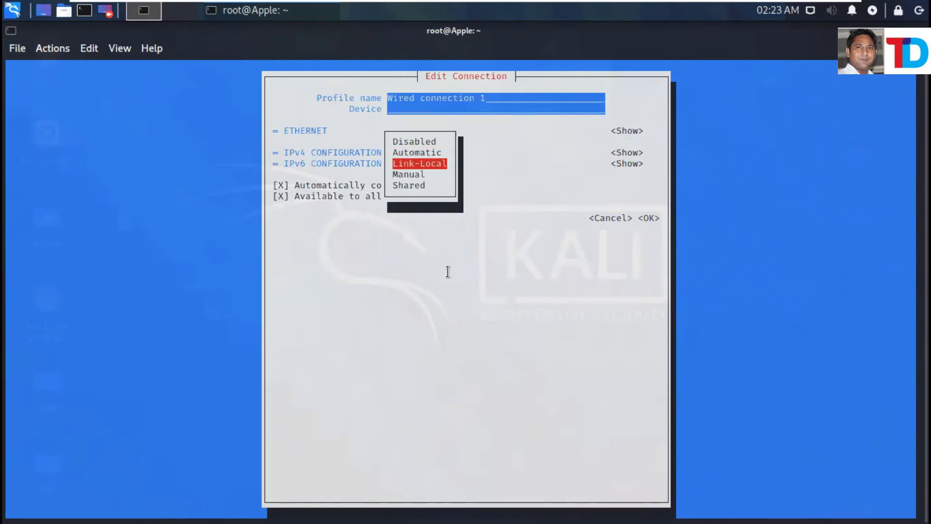
key("Return")
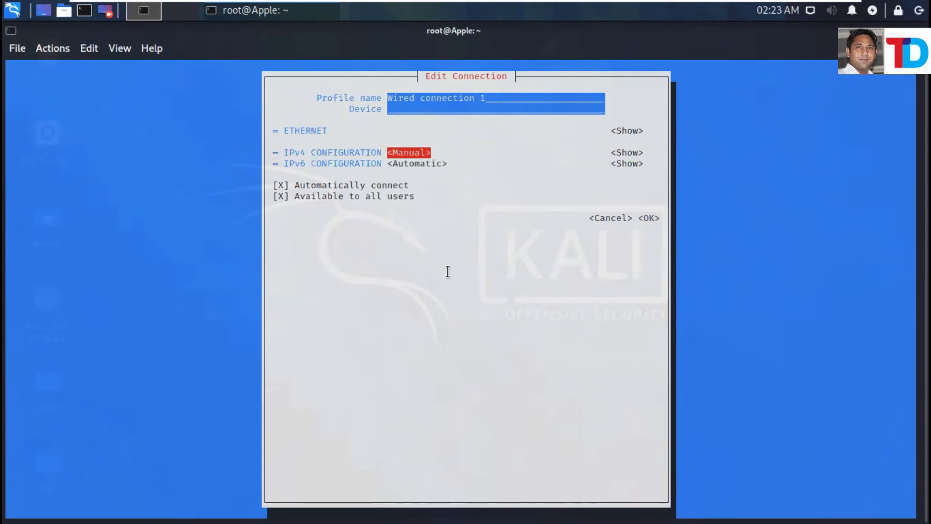
key("Tab")
key("Return")
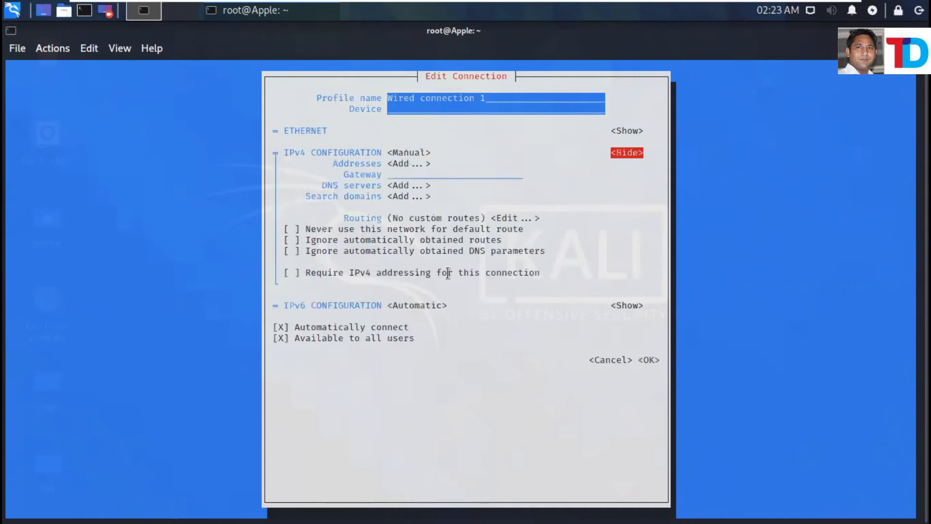
Add address 10.0.0.2, gateway 10.0.0.1 and DNS server 10.0.0.1, then save with OK.
key("Tab")
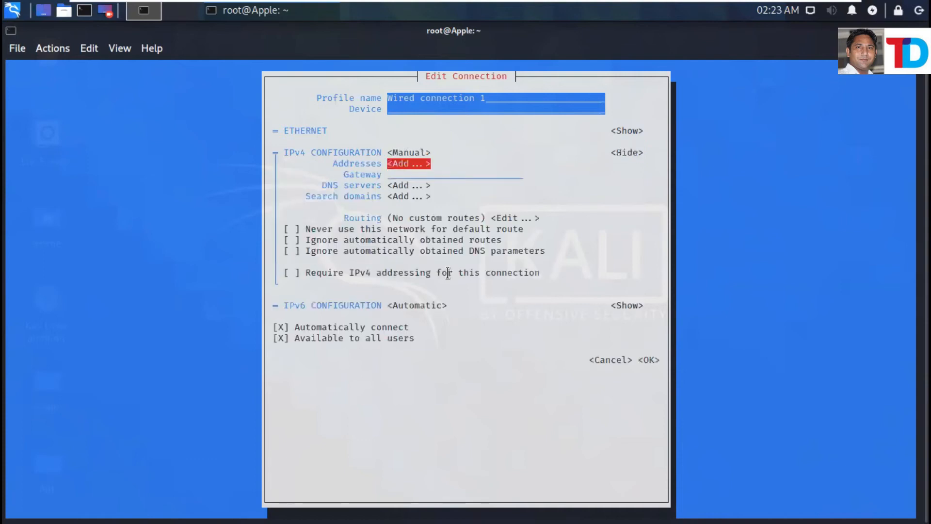
key("Return")
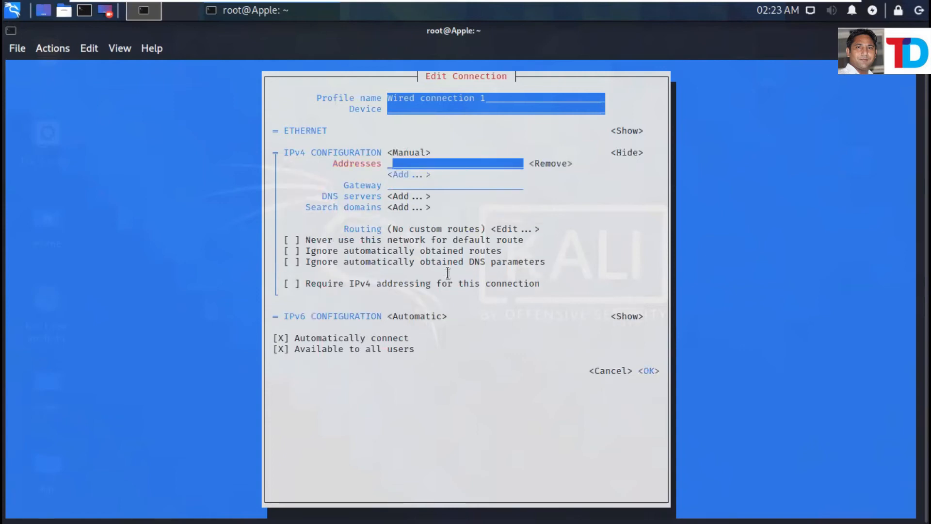
type("10.0.0.2")
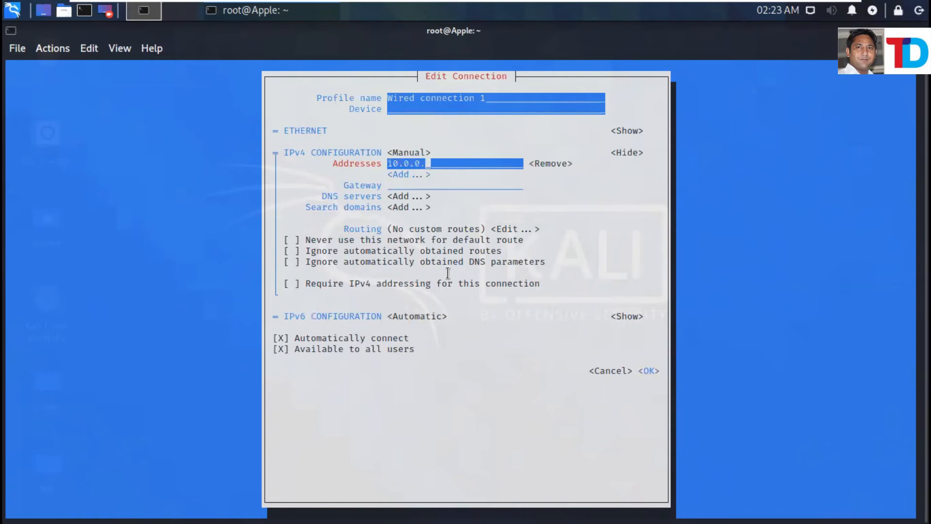
key("Tab")
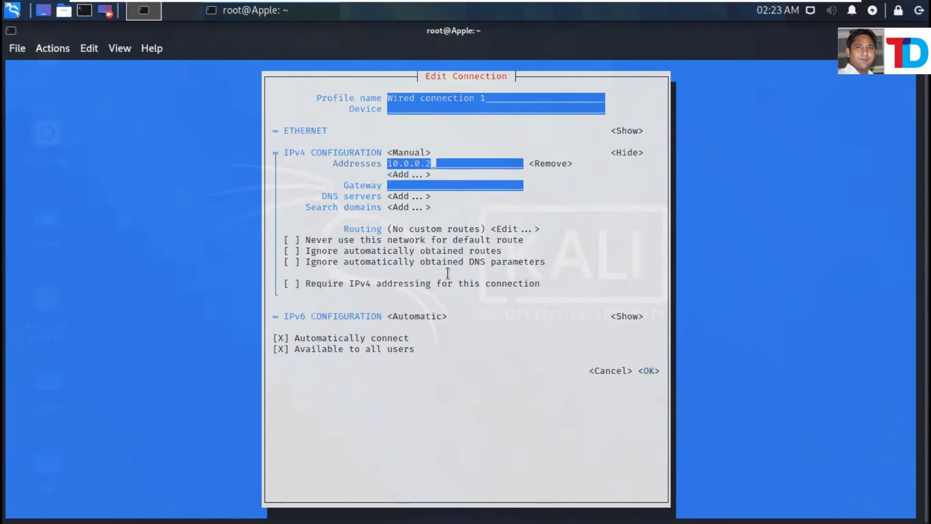
key("Tab")
key("Tab")
key("Tab")
type("10.0.0.1")
key("Tab")
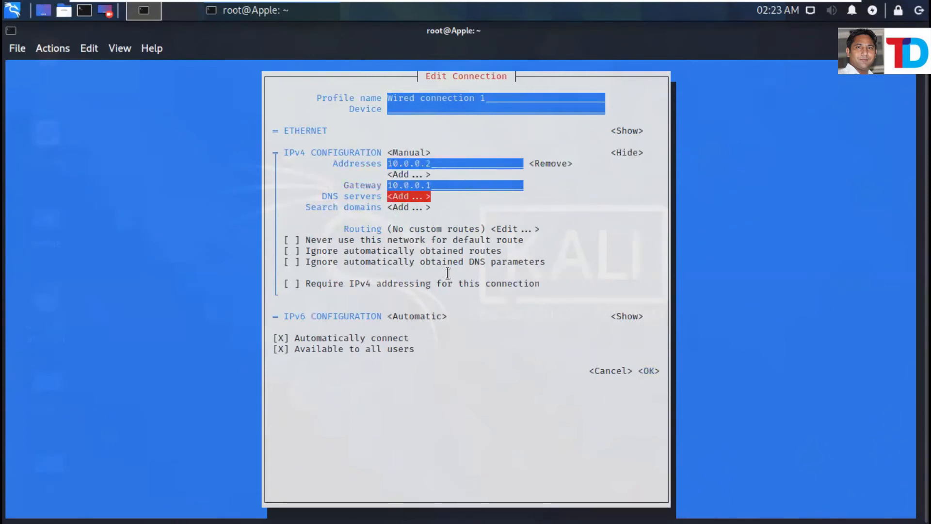
key("Return")
type("10.0.0.1")
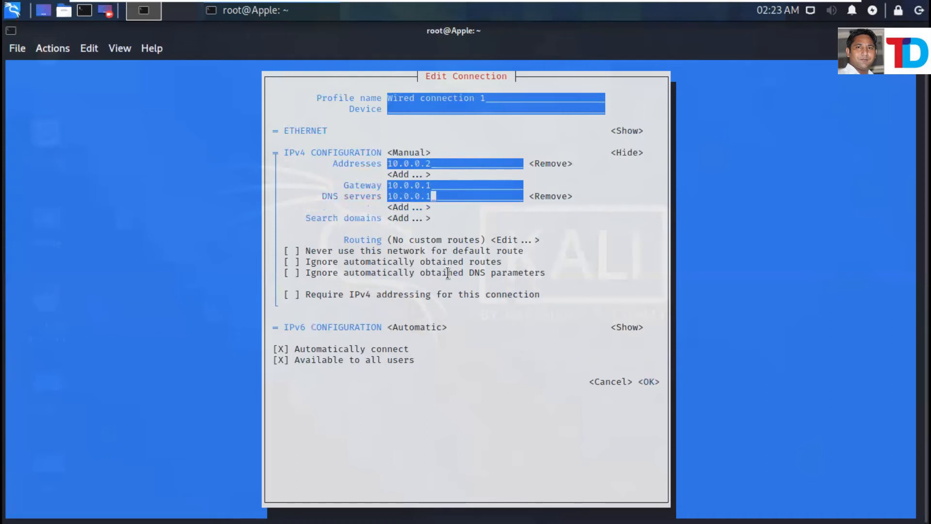
key("Tab")
key("Tab")
key("Tab")
key("Tab")
key("Tab")
key("Tab")
key("Tab")
key("Tab")
key("Tab")
key("Tab")
key("Tab")
key("Tab")
key("Tab")
key("Tab")
key("Return")
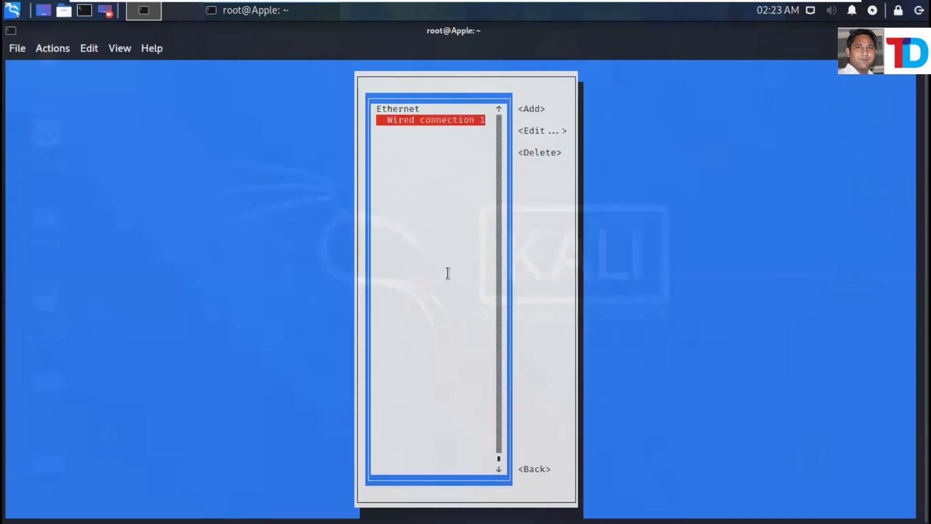
Deactivate and reactivate Wired connection 1 under Activate a connection, then quit nmtui.
key("Tab")
key("Tab")
key("Tab")
key("Tab")
key("Return")
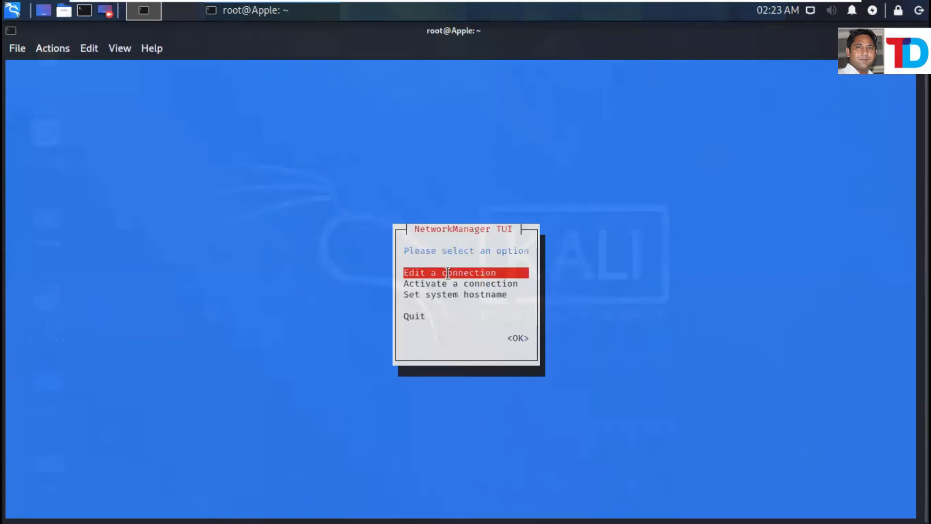
key("Down")
key("Return")
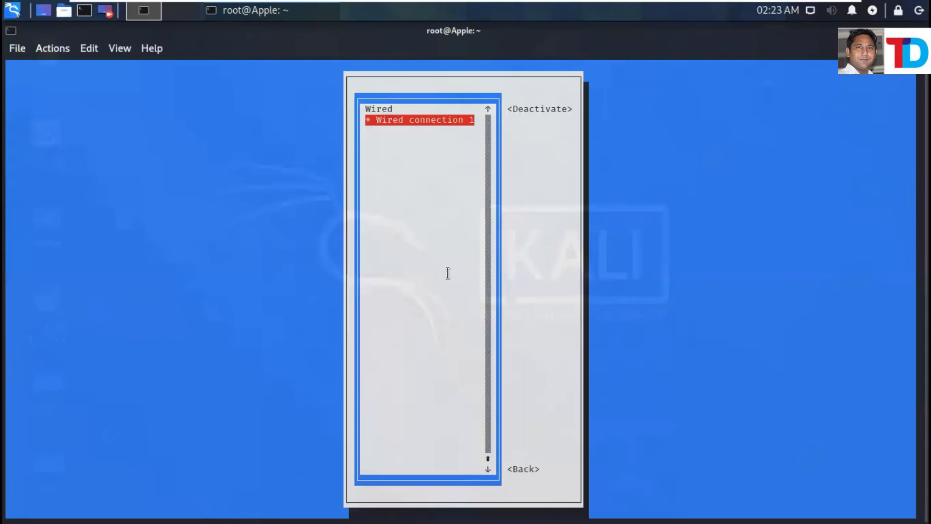
key("Return")
key("Return")
key("Tab")
key("Tab")
key("Return")
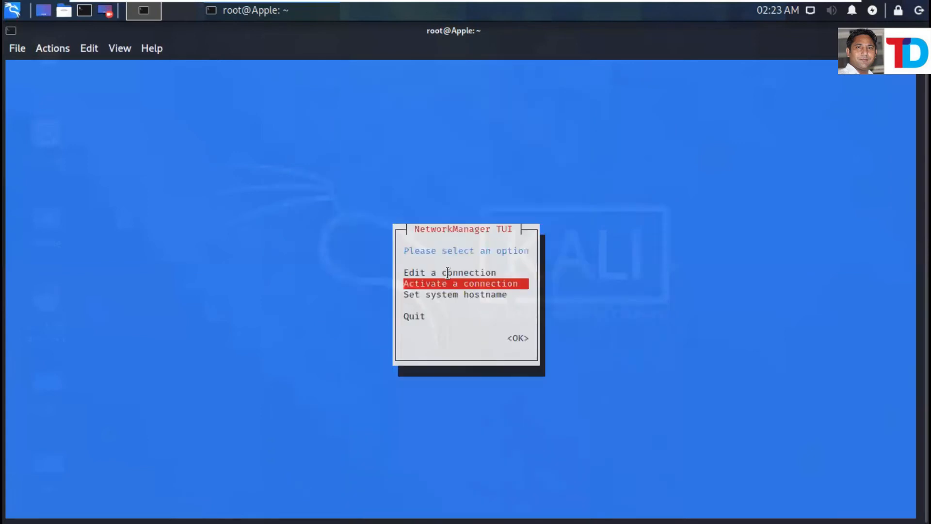
key("Down")
key("Down")
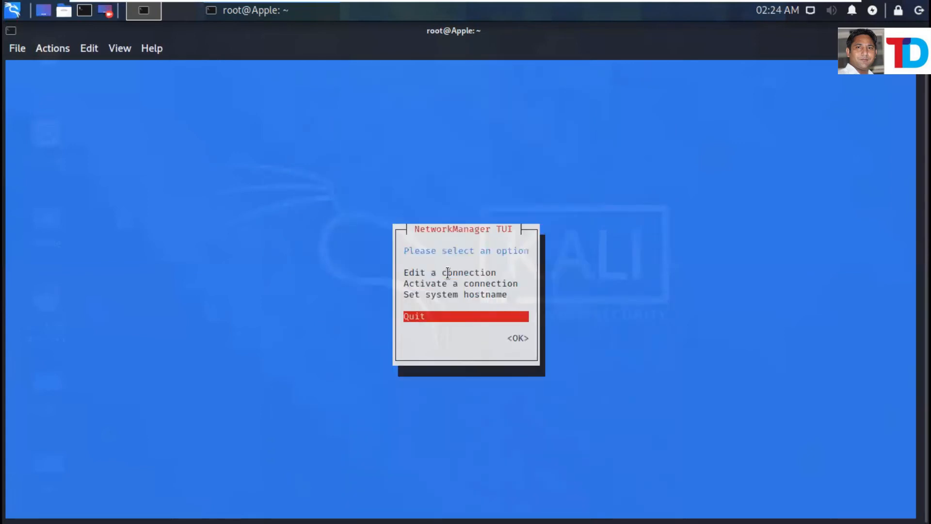
key("Return")
Run ifconfig to confirm eth0 now has 10.0.0.2.
type("ifconfig")
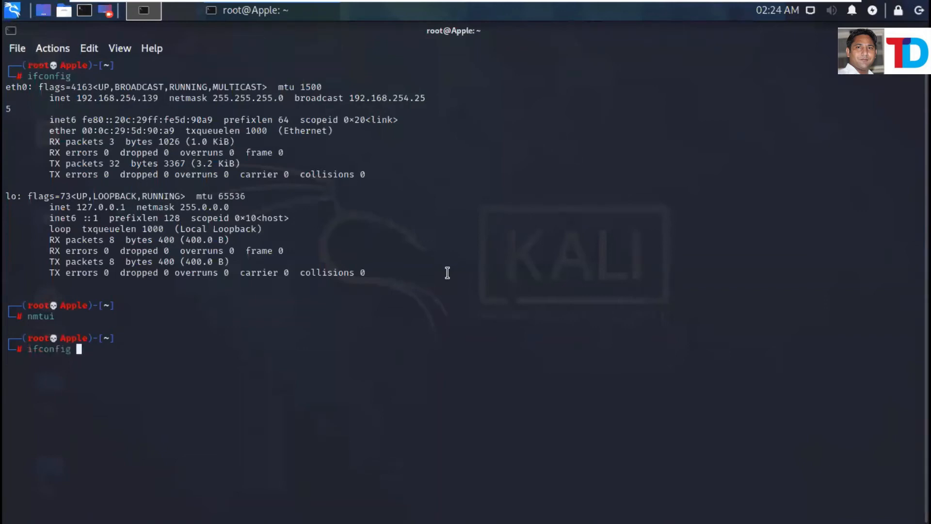
key("Return")
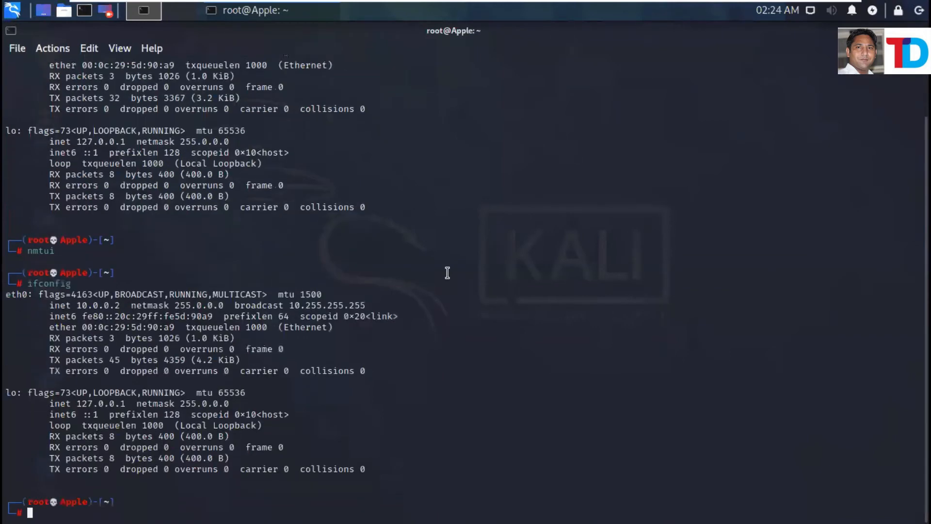
left_click_drag(77, 306, 129, 303)
Ping 10.0.0.1, observe Destination Host Unreachable, and suspend it with Ctrl+Z.
type("ping ")
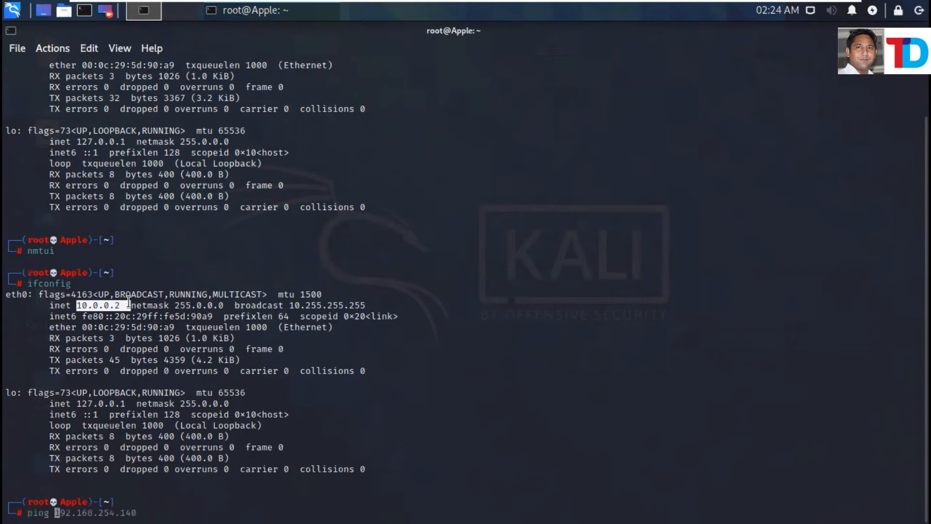
type("10.0.0.1")
key("Return")
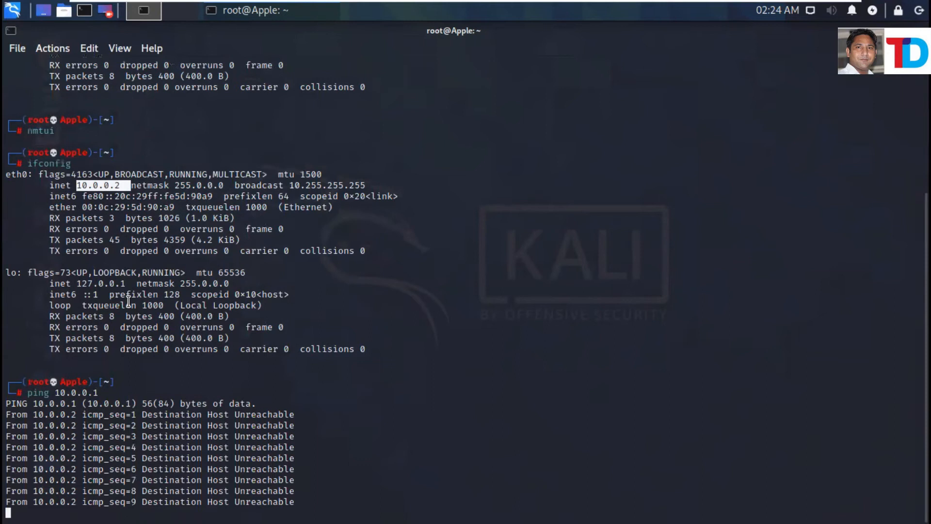
key("ctrl+z")
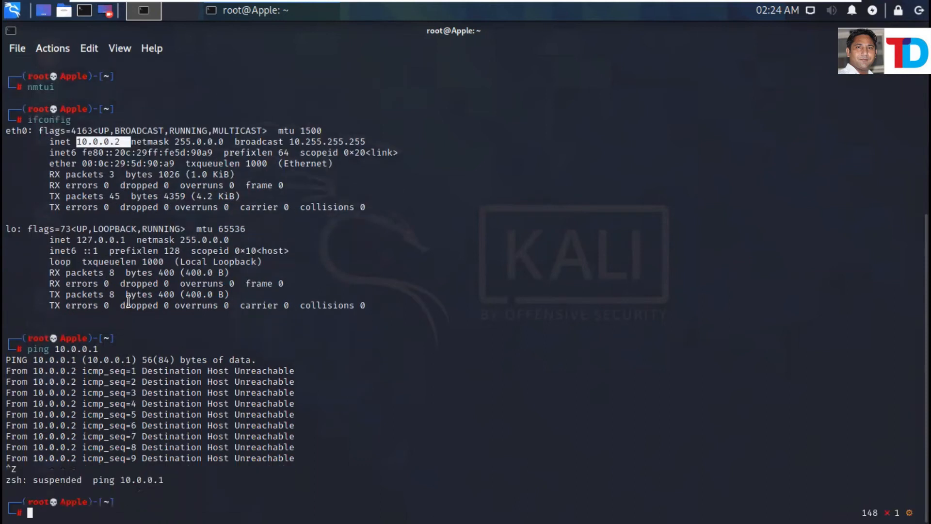
On ME-703, toggle the wired connection off and back on, then close Settings.
mouse_move(689, 1)
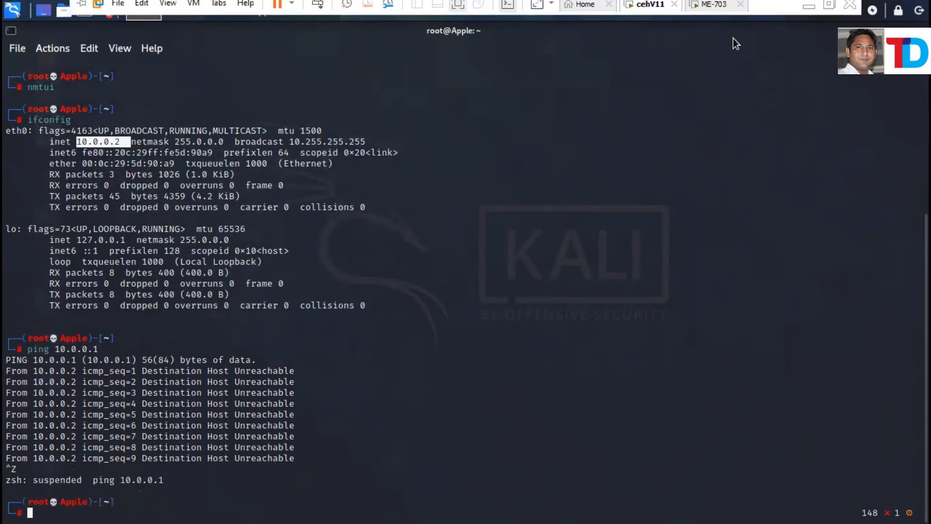
left_click(714, 11)
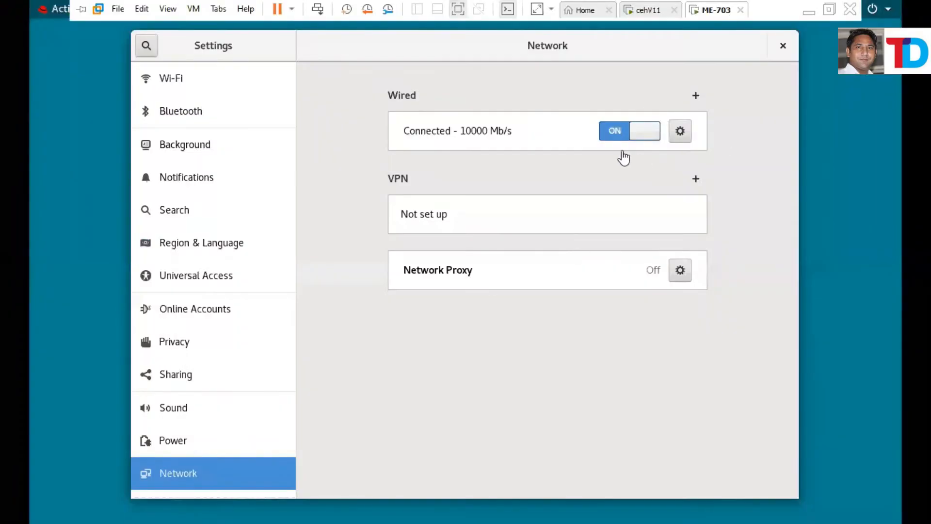
left_click(618, 132)
left_click(638, 129)
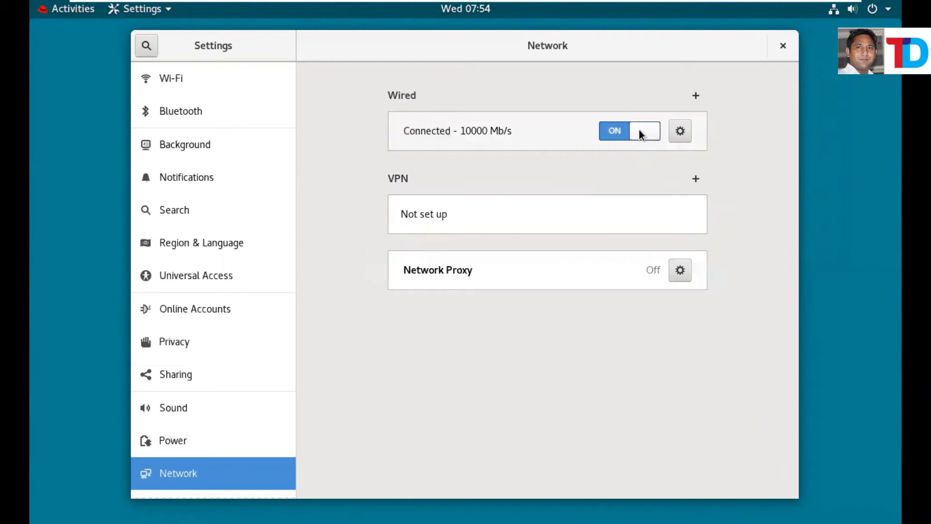
left_click(783, 46)
Open a terminal from Activities and enter ifconfig after a misspelled first attempt.
left_click(72, 10)
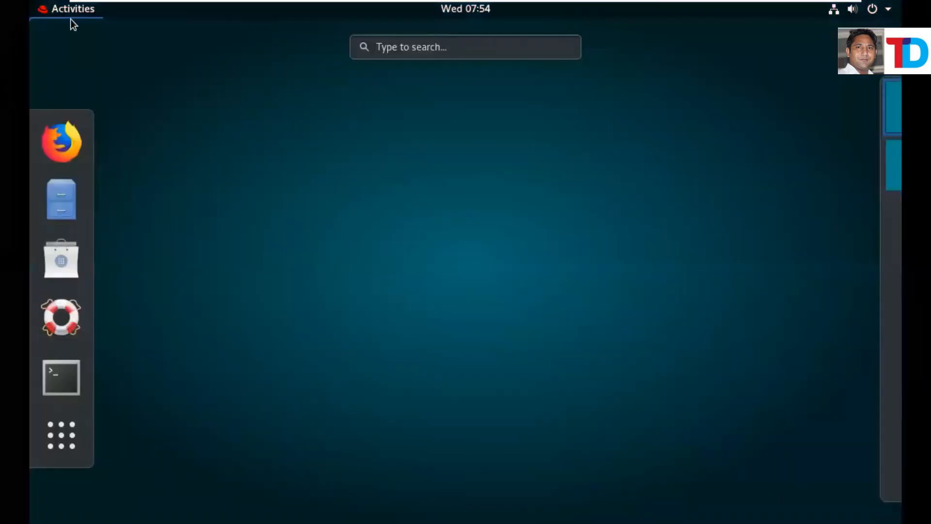
left_click(73, 374)
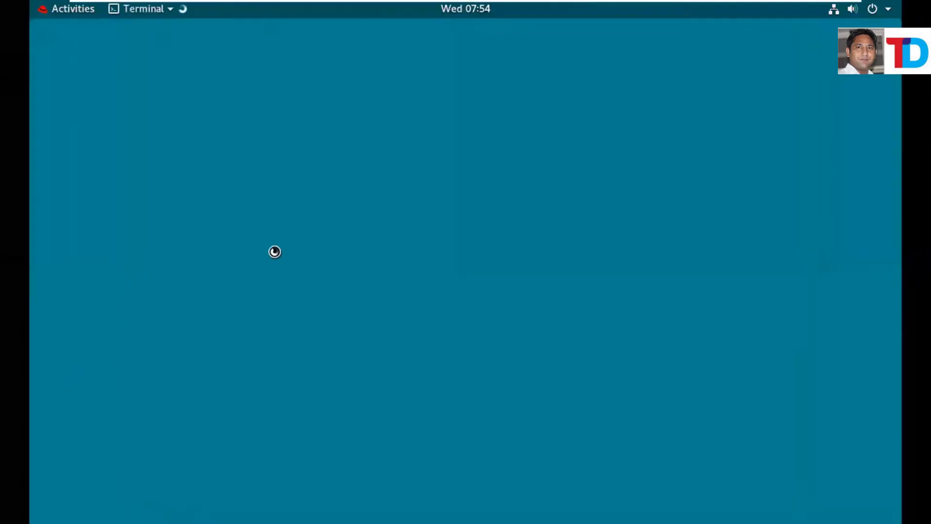
type("iconv")
key("BackSpace")
key("BackSpace")
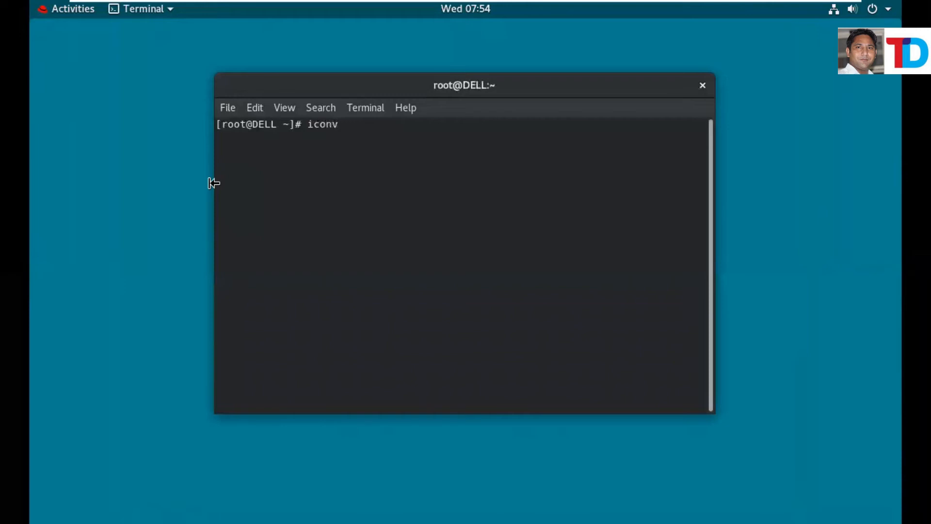
type("nv")
key("BackSpace")
type("fif")
key("BackSpace")
type("g")
key("Return")
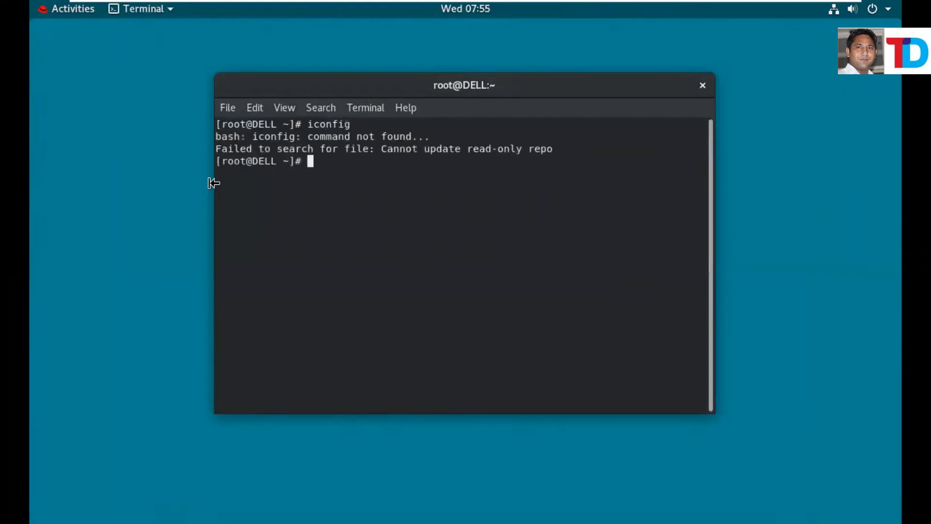
type("ifconfig")
Run ifconfig and highlight the VM's 10.0.0.1 address in the output.
key("Return")
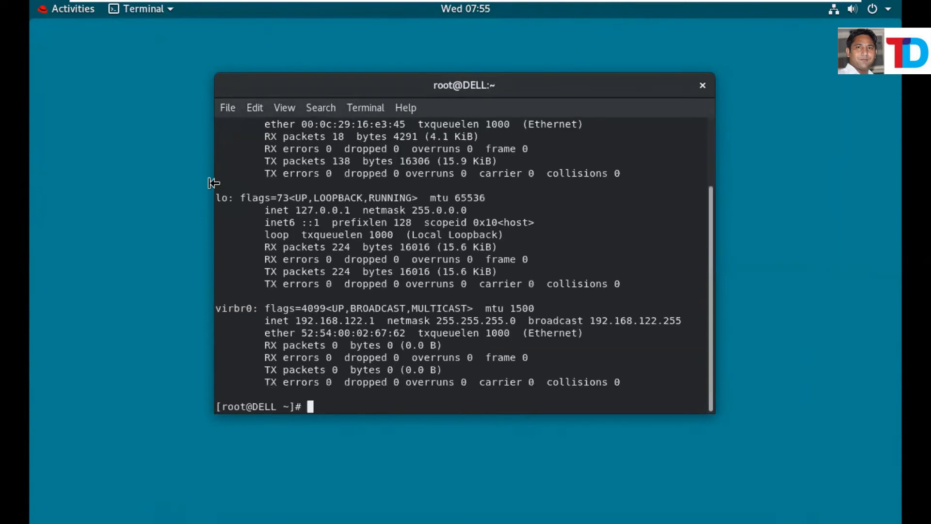
scroll(399, 219, "up", 3)
left_click_drag(294, 186, 355, 186)
Maximize the terminal, ping 10.0.0.2 until unreachable, and stop it with Ctrl+Z.
double_click(642, 92)
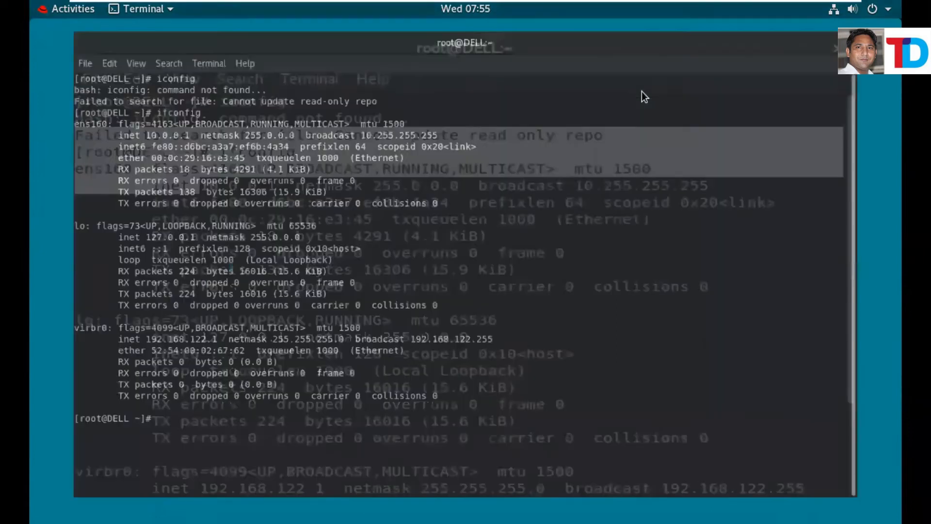
type("p")
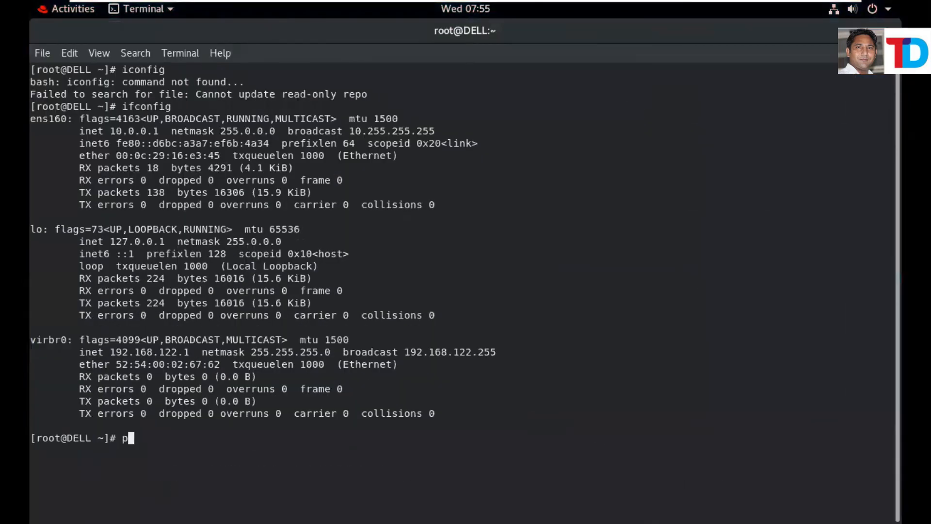
type("ing 10.0.0.2")
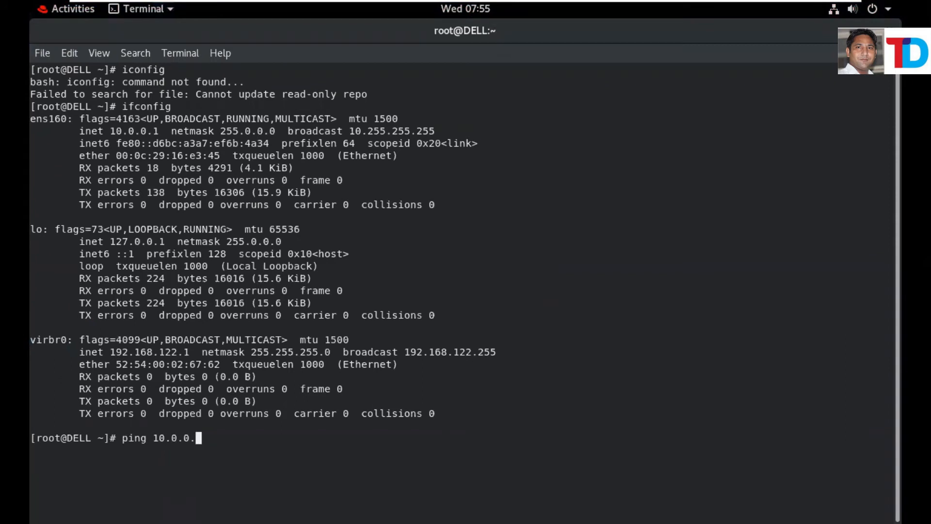
key("Return")
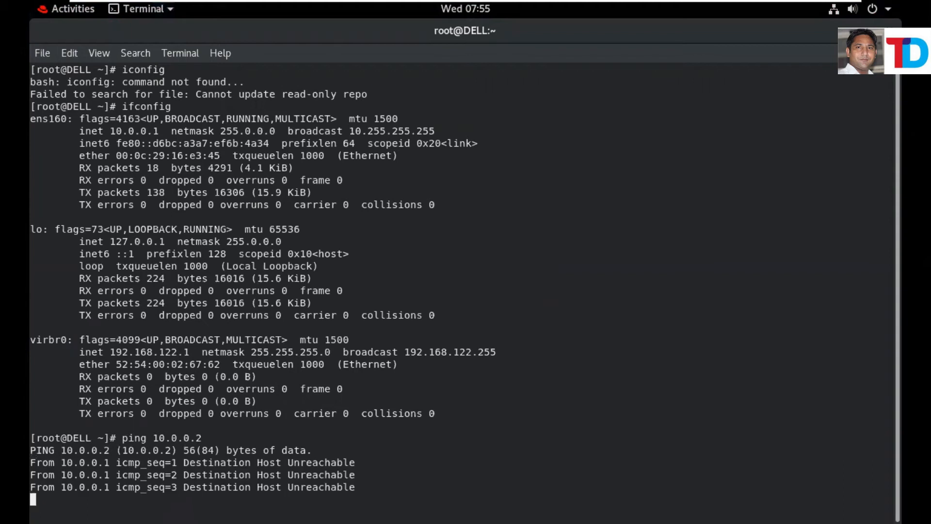
key("ctrl+z")
key("Return")
key("Return")
key("Return")
key("Return")
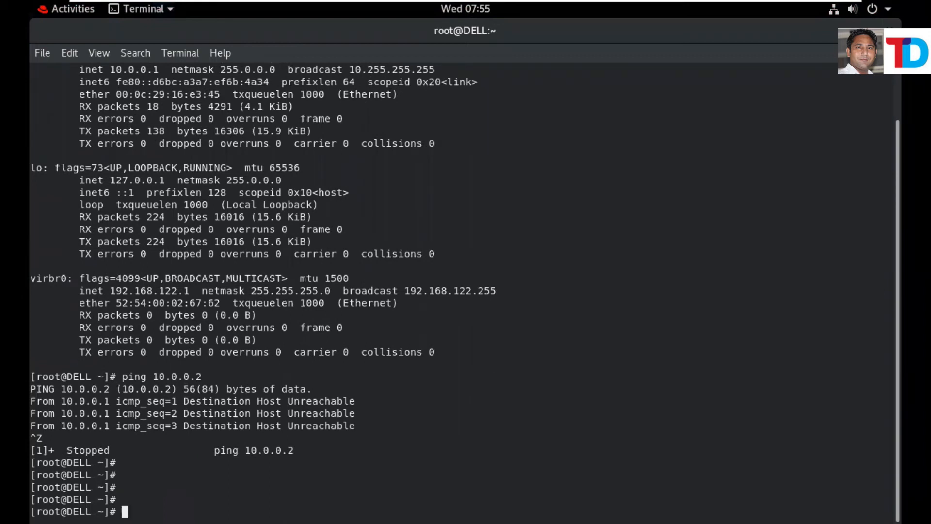
Run systemctl stop firewalld.service, tab-completing the service name.
type("systemctl")
type("stop firew")
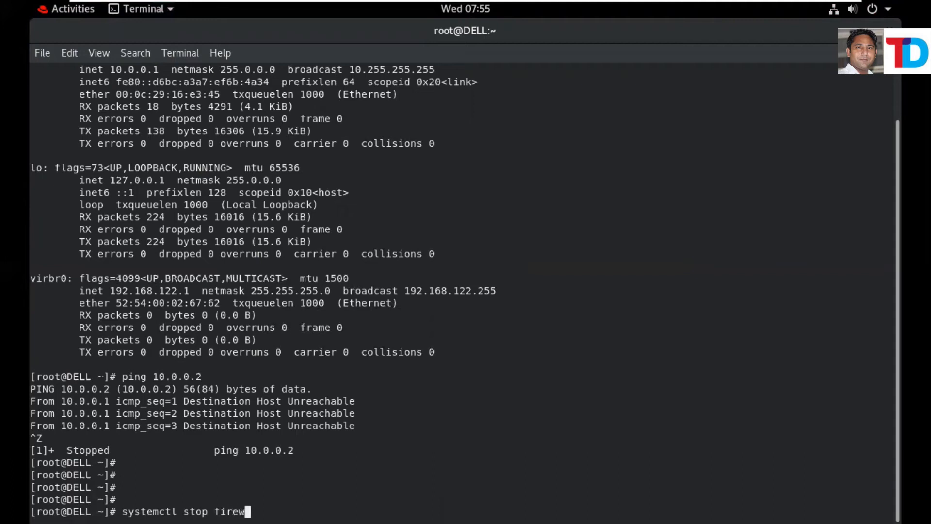
key("Tab")
key("Return")
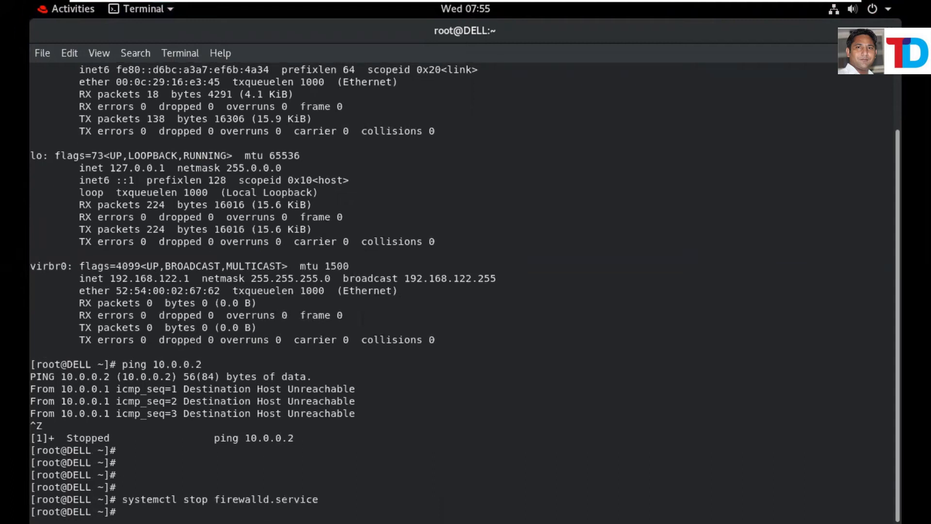
On cehV11, rerun ping 10.0.0.1, suspend it when still unreachable, and exit full-screen mode.
mouse_move(575, 18)
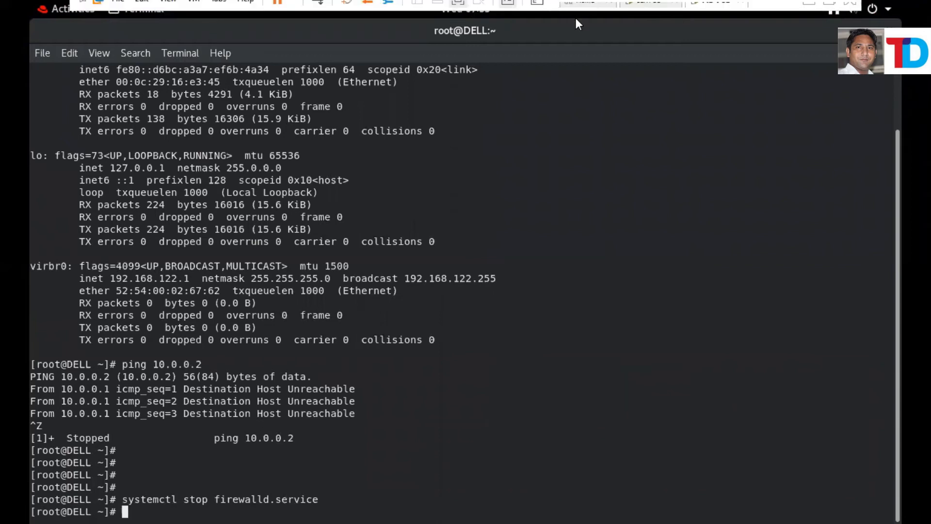
left_click(660, 13)
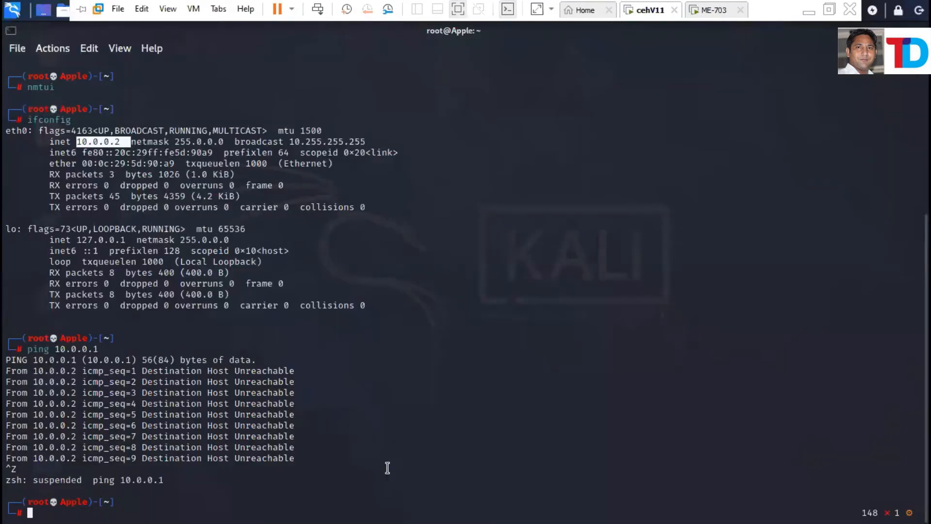
key("Up")
key("Return")
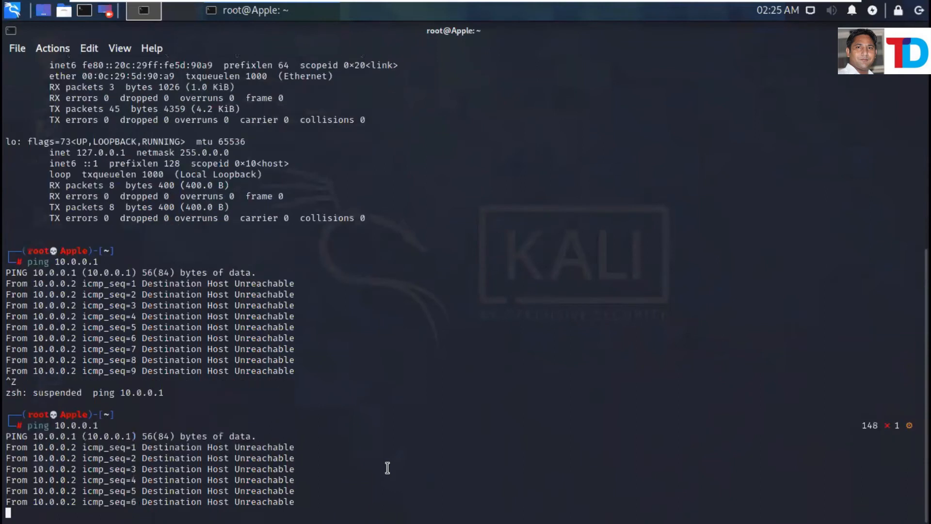
key("ctrl+z")
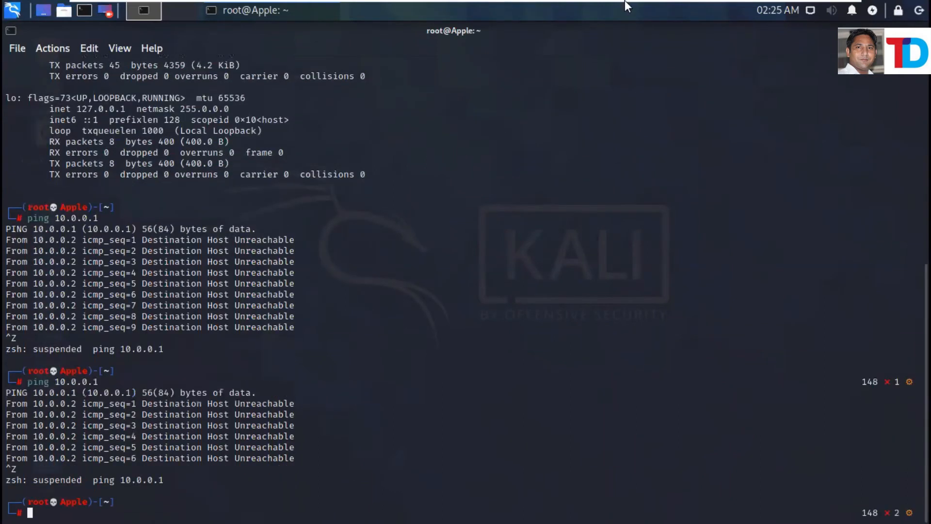
mouse_move(625, 1)
left_click(829, 12)
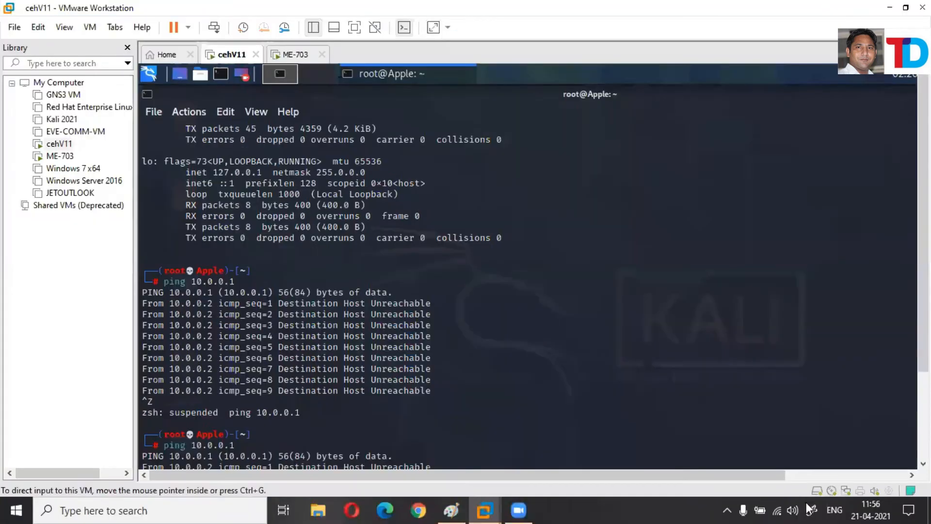
Change the cehV11 VM's network adapter connection from NAT to Host-only and apply it.
left_click(849, 491)
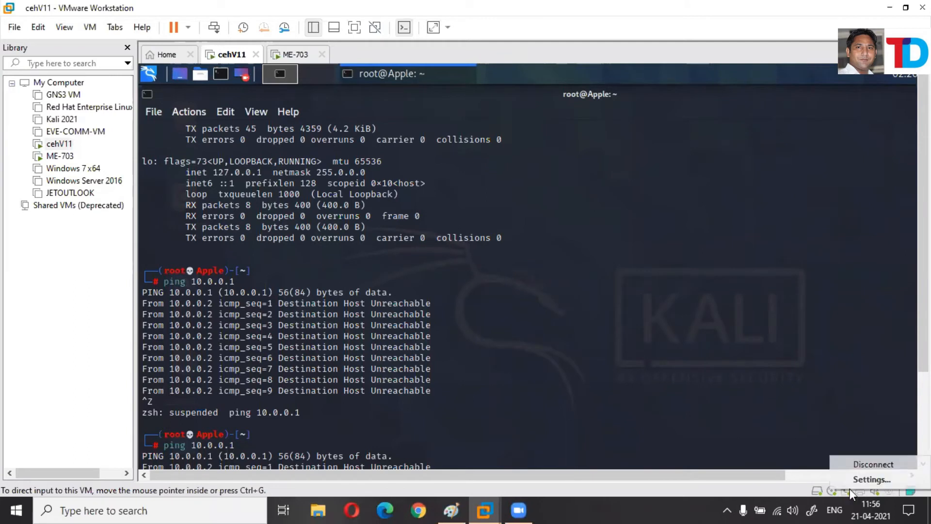
left_click(852, 478)
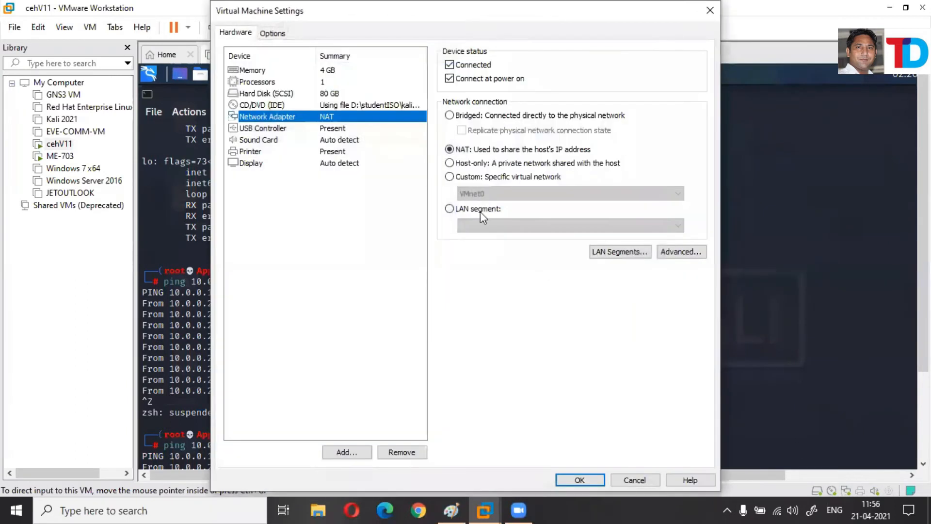
left_click(450, 164)
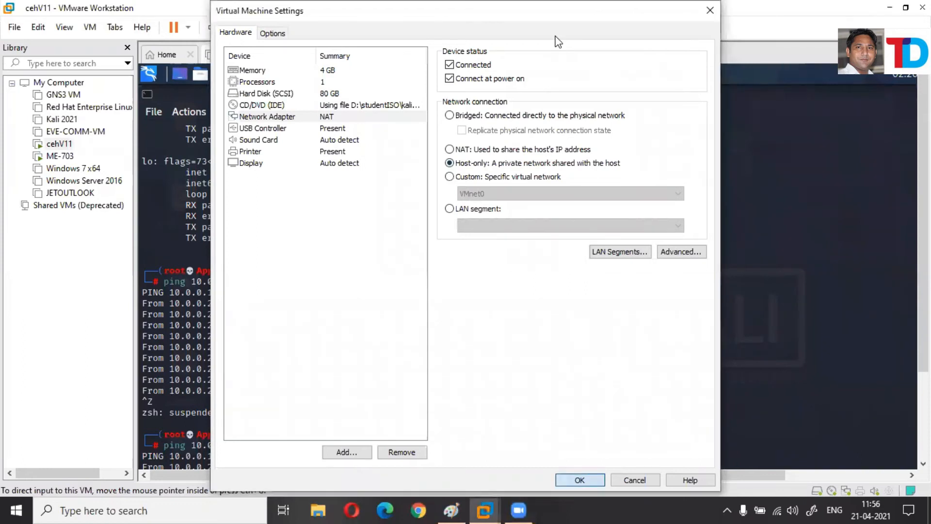
key("Return")
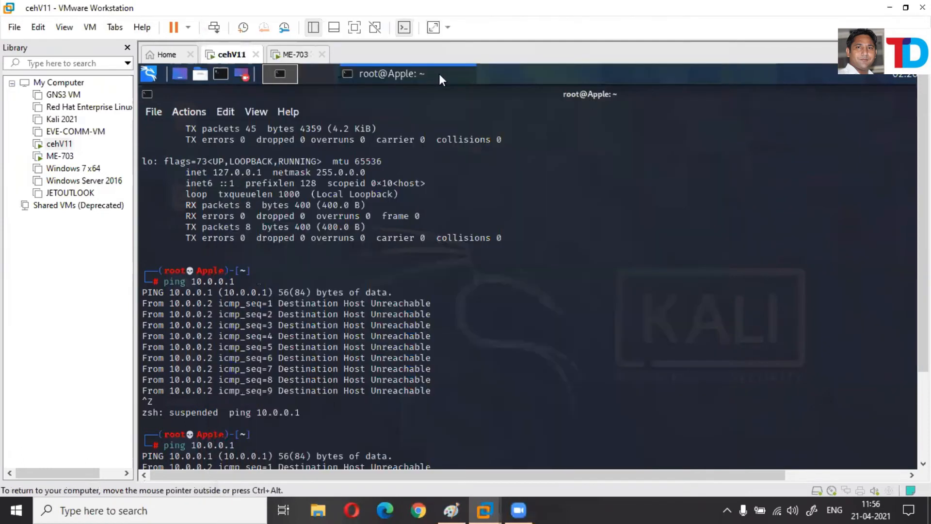
Return to the cehV11 Kali VM in full screen and rerun the previous ping to 10.0.0.1.
left_click(294, 55)
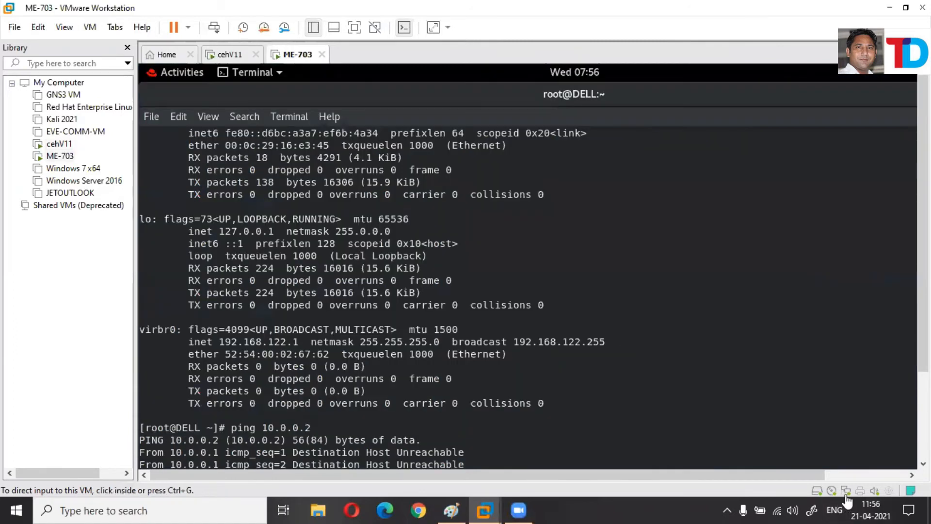
left_click(226, 56)
left_click(361, 27)
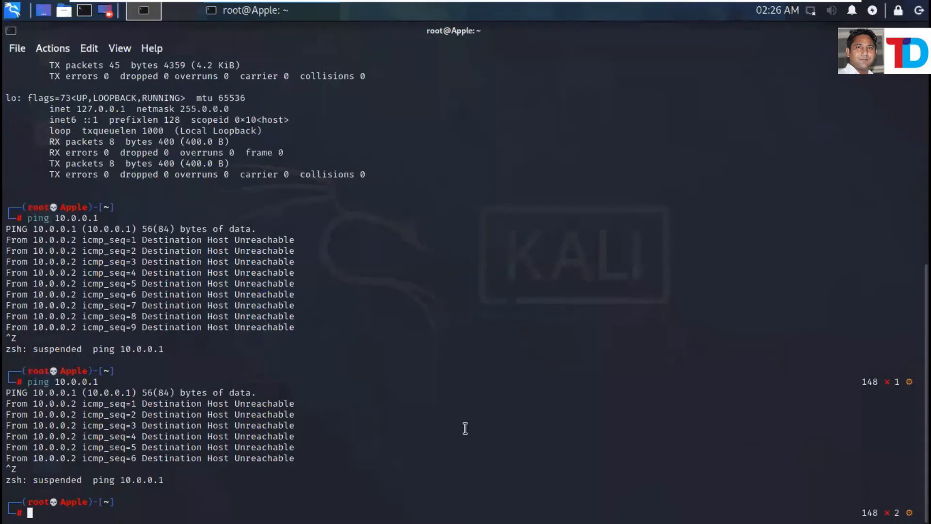
key("Up")
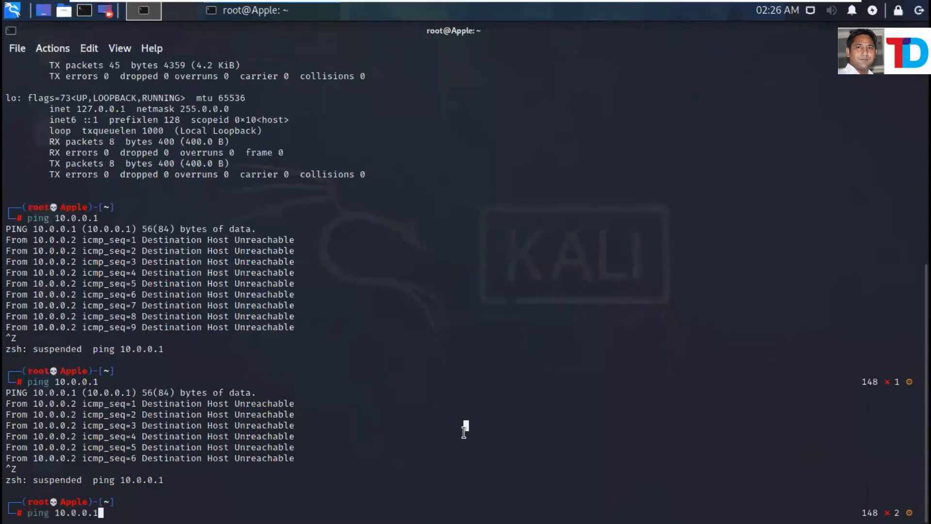
key("Return")
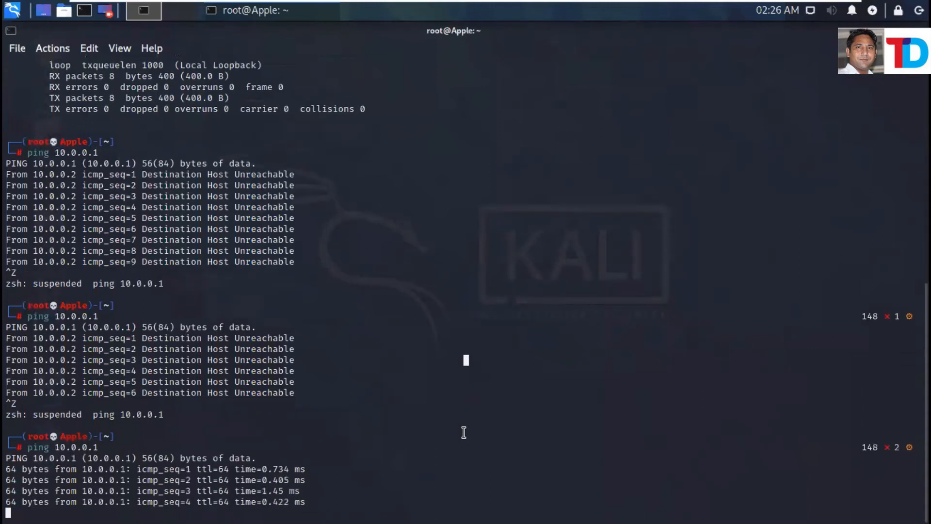
Stop the running ping and run ping -c 5 10.0.0.1.
key("ctrl+z")
key("Return")
key("Return")
key("Return")
key("Return")
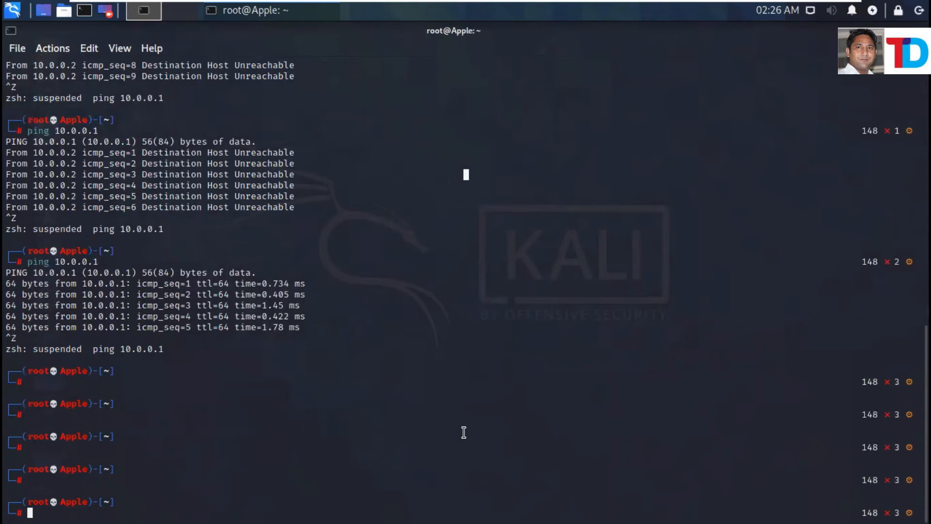
type("ping -c 5 10.0.0.1")
key("Return")
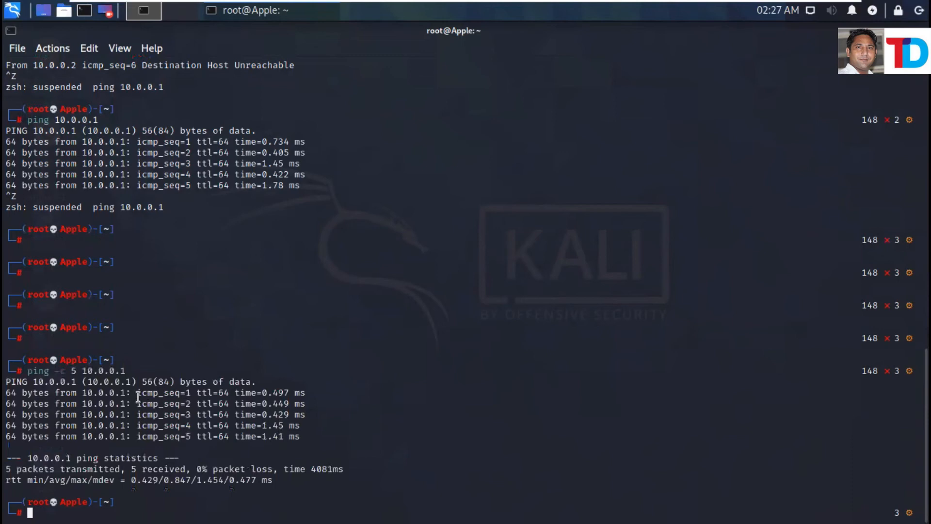
Enlarge the terminal text and highlight the count 5 and address 10.0.0.1 in the command.
left_click_drag(33, 374, 60, 373)
key("ctrl+shift+plus")
key("ctrl+shift+plus")
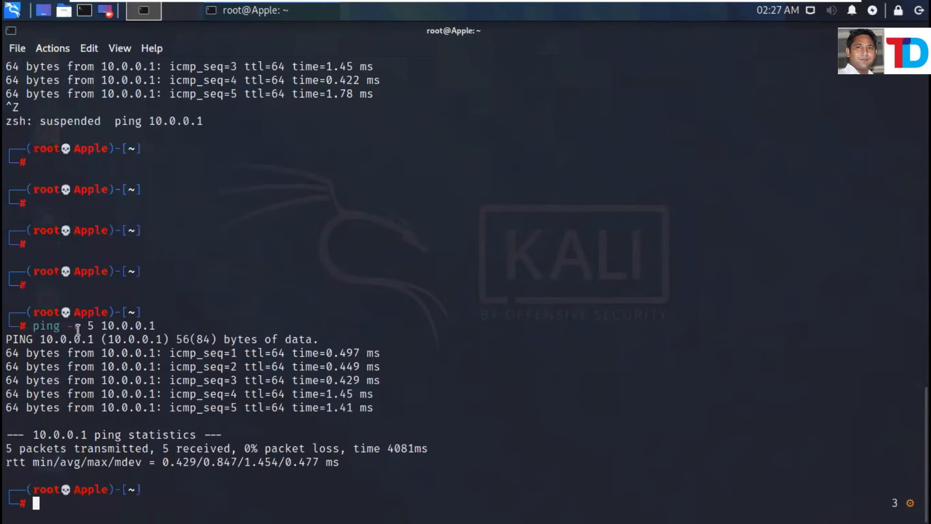
left_click_drag(80, 331, 100, 330)
double_click(101, 327)
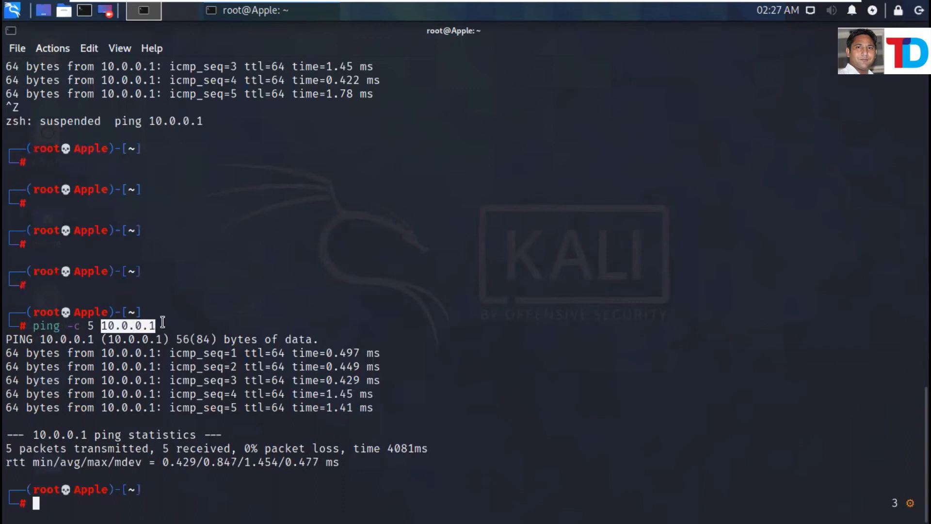
left_click(214, 325)
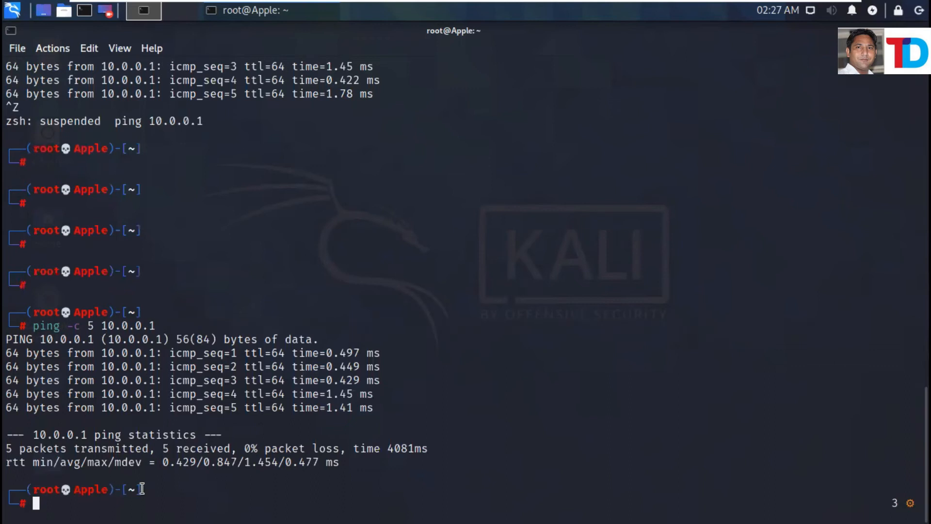
Run an nmap scan against 10.0.0.1 from the Kali terminal.
type("nmap")
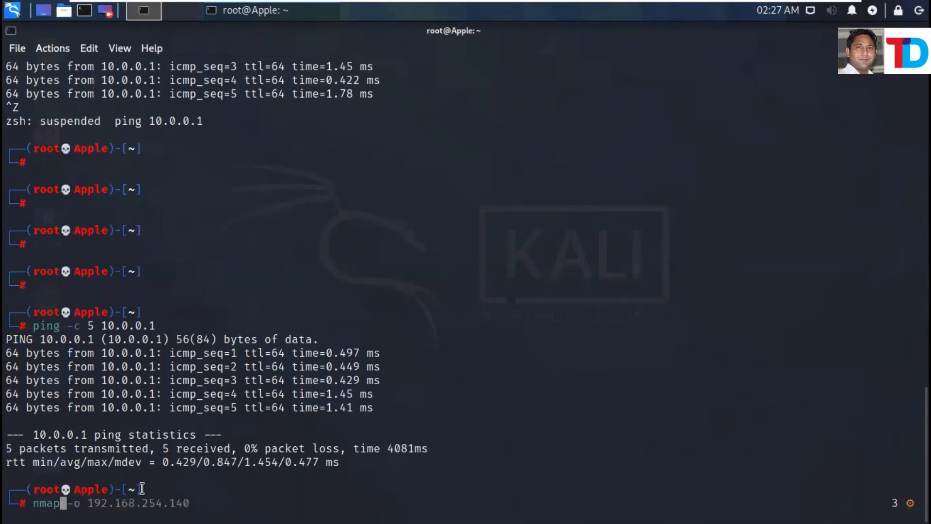
key("Right")
key("BackSpace")
key("BackSpace")
key("BackSpace")
key("BackSpace")
key("BackSpace")
key("BackSpace")
key("BackSpace")
key("BackSpace")
key("BackSpace")
key("BackSpace")
key("BackSpace")
key("BackSpace")
key("BackSpace")
key("BackSpace")
key("BackSpace")
type("10.0.0.")
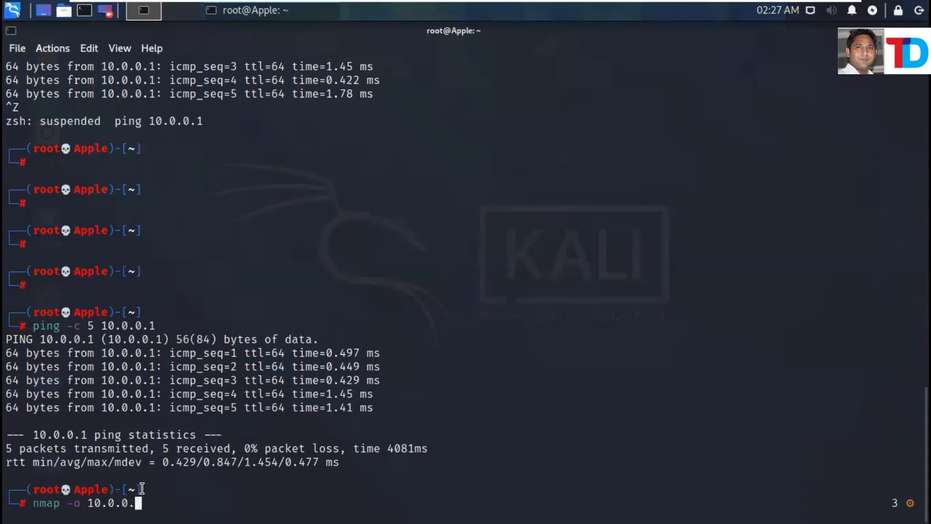
type("1")
key("Return")
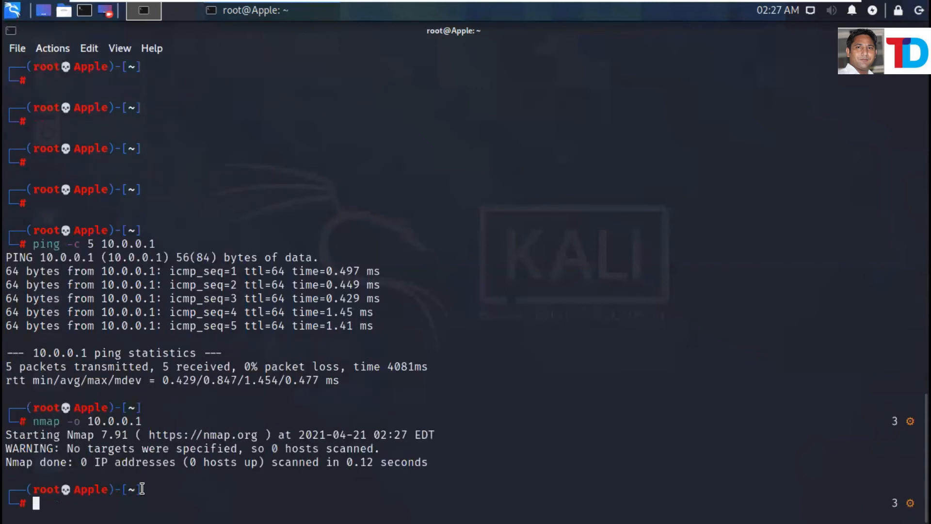
Rerun the scan as nmap -sS 10.0.0.1, highlight the command, and exit full-screen view.
key("Up")
key("Left")
key("Left")
key("Left")
key("Left")
key("Left")
key("Left")
key("Left")
key("Left")
key("Left")
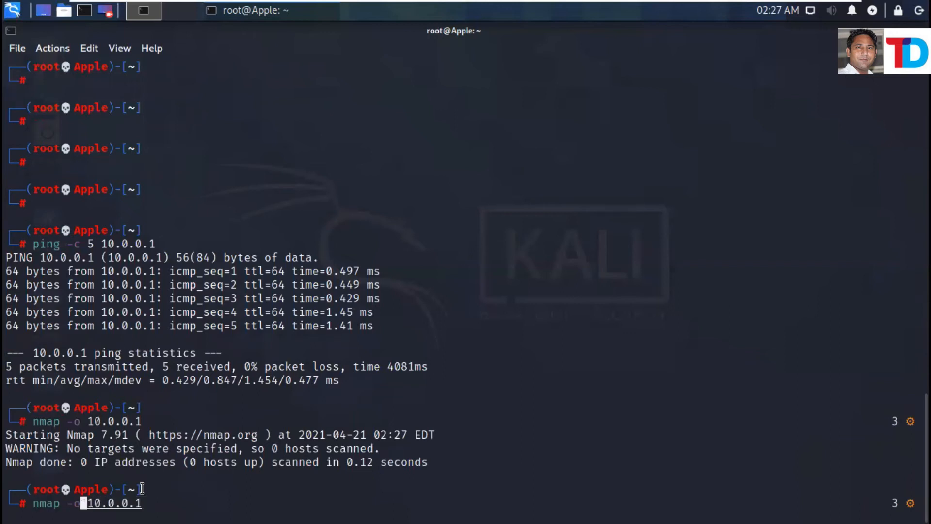
key("BackSpace")
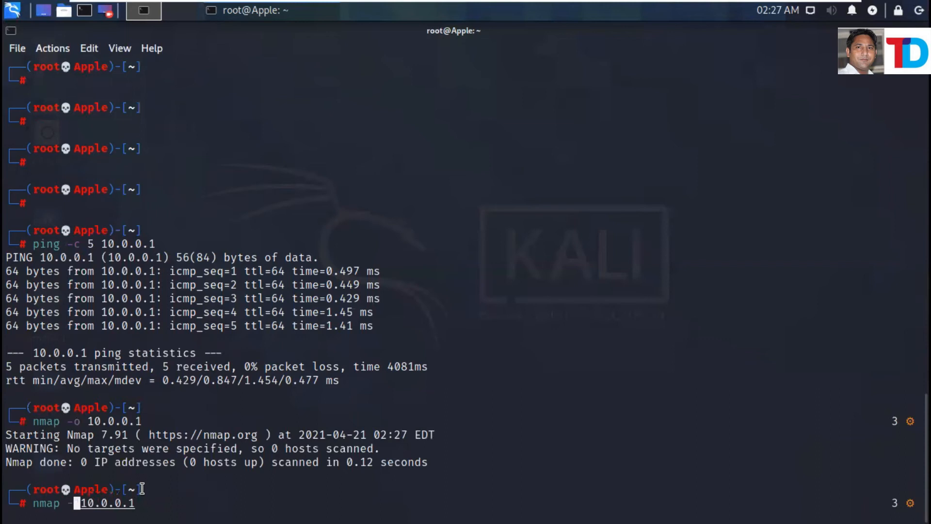
type("sS")
key("Return")
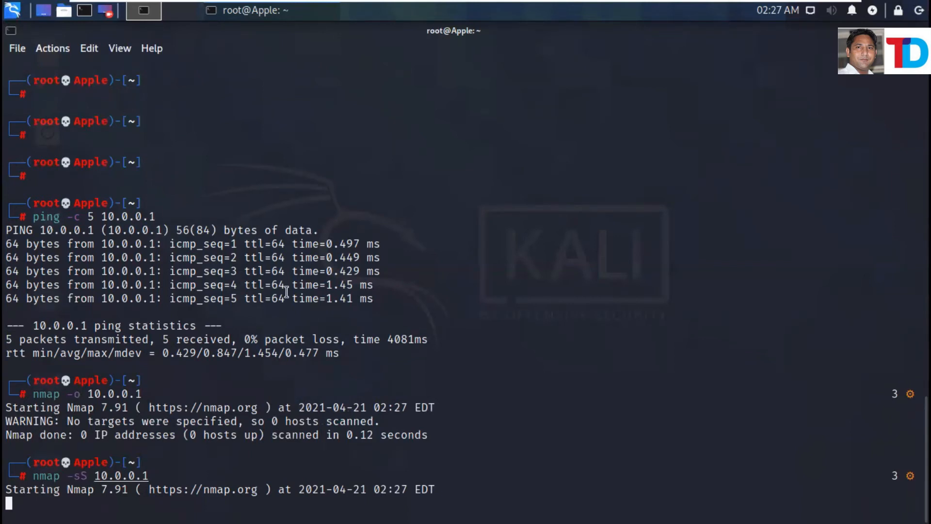
mouse_move(819, 10)
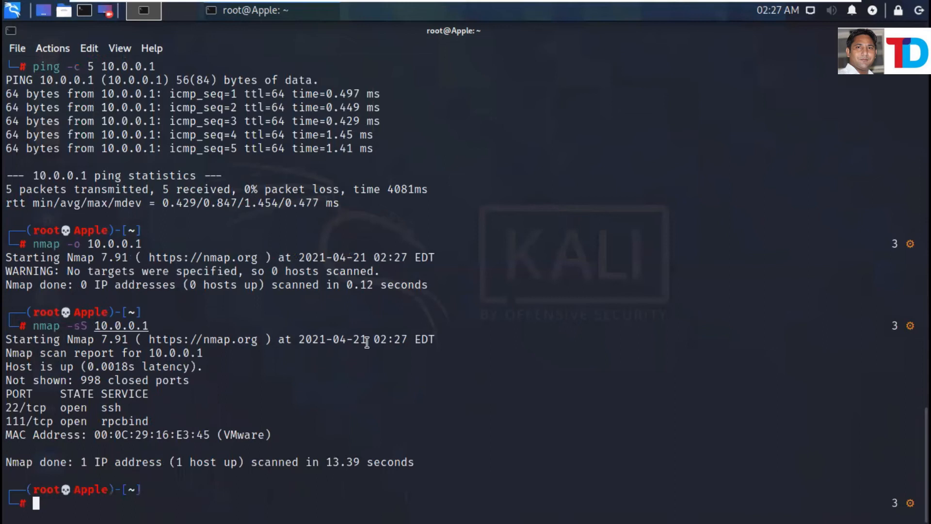
left_click_drag(31, 326, 169, 323)
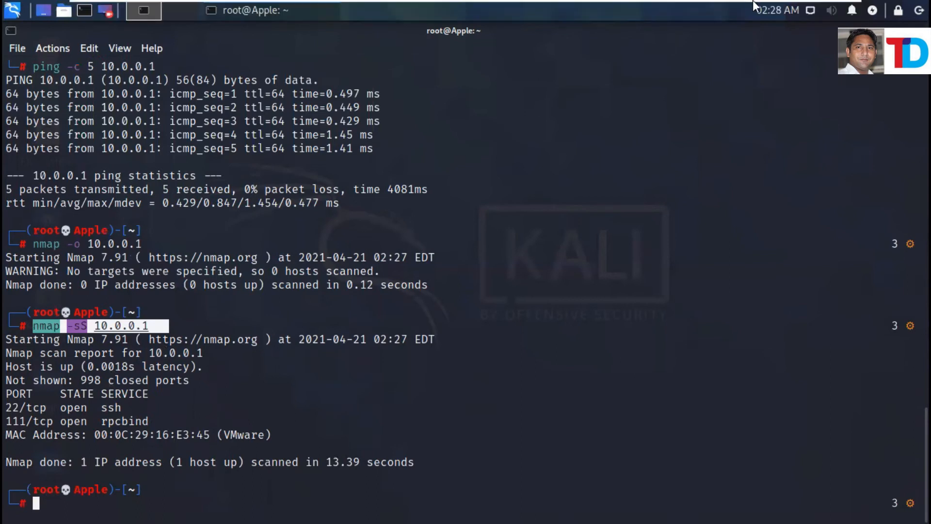
key("ctrl+alt+Return")
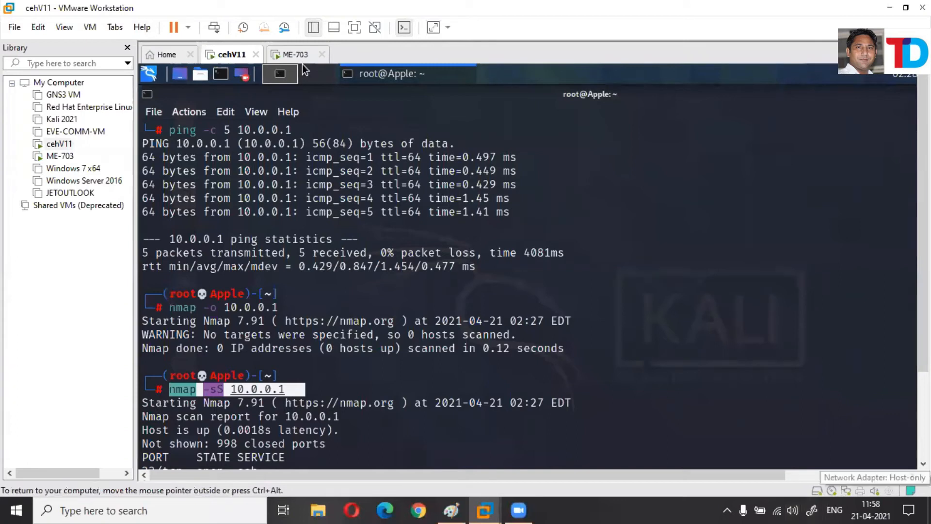
Switch to the ME-703 RHEL virtual machine tab.
key("ctrl+Tab")
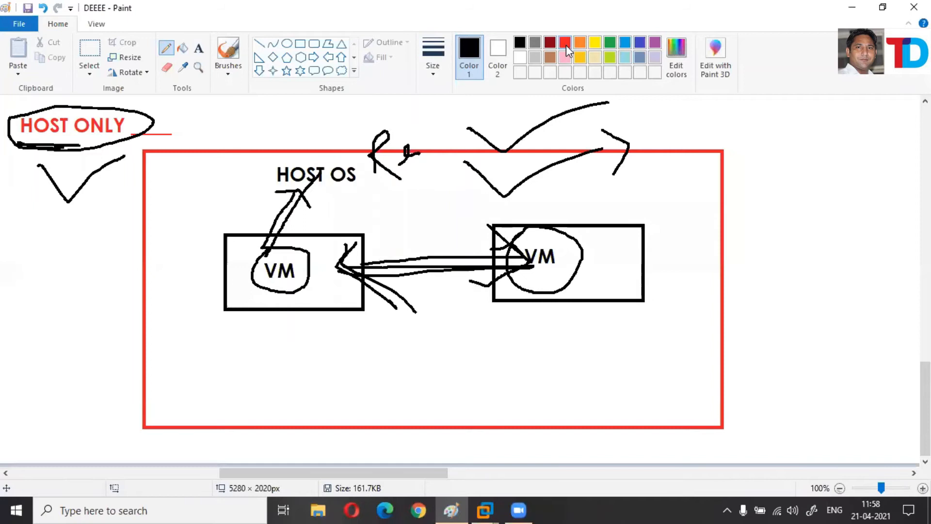
In red pencil, mark the VM boxes and write an underlined SAME beneath the VMs.
left_click(566, 44)
mouse_move(384, 251)
left_mouse_down()
mouse_move(395, 265)
mouse_move(529, 240)
left_mouse_up()
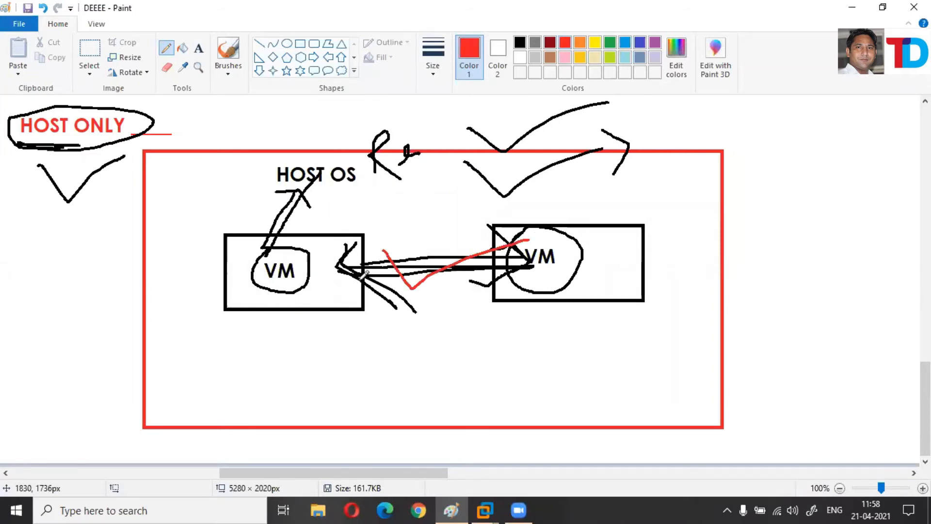
left_click_drag(313, 294, 334, 311)
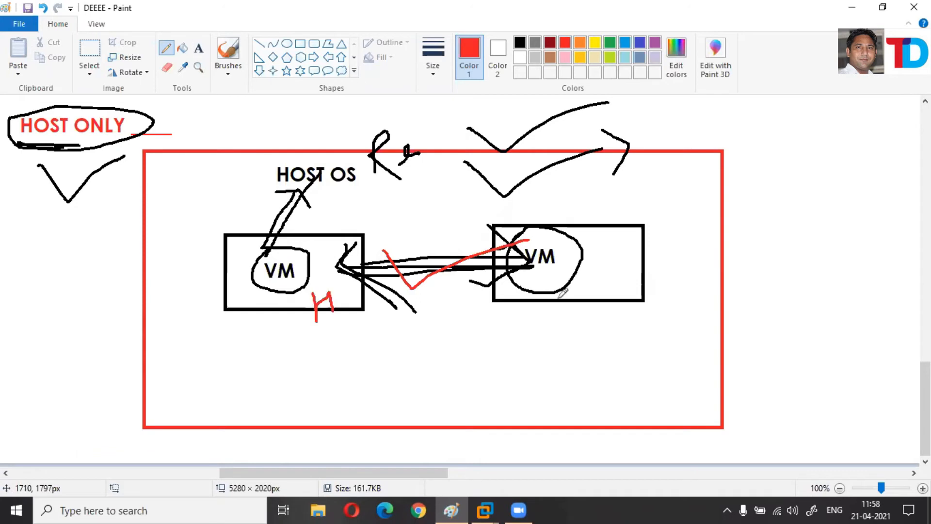
mouse_move(575, 274)
left_mouse_down()
mouse_move(577, 301)
mouse_move(582, 279)
mouse_move(586, 300)
mouse_move(336, 305)
left_mouse_up()
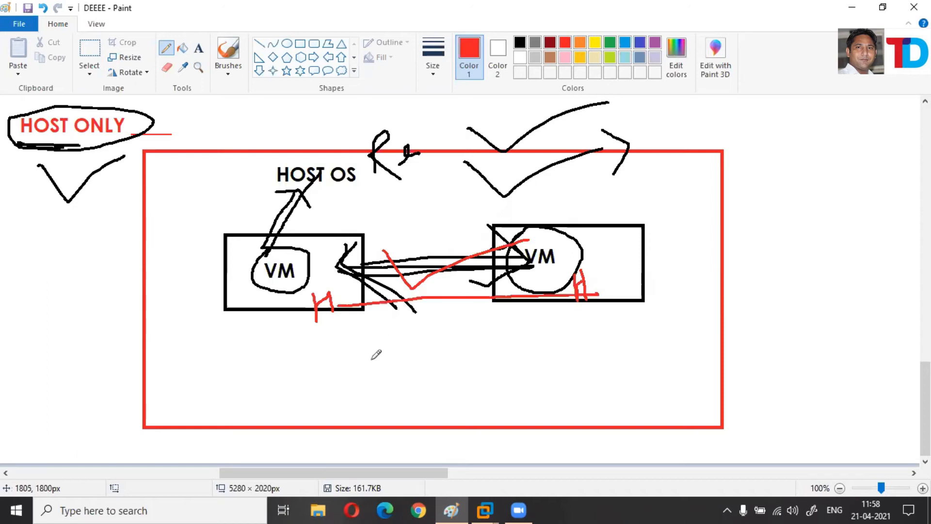
left_click_drag(412, 314, 363, 361)
left_click_drag(428, 356, 469, 354)
mouse_move(460, 324)
left_mouse_down()
mouse_move(497, 337)
mouse_move(494, 319)
mouse_move(511, 330)
left_mouse_up()
left_click_drag(379, 389, 565, 338)
Draw red arcs linking the two VMs and circle HOST OS.
left_click_drag(297, 313, 553, 288)
left_click_drag(559, 253, 565, 263)
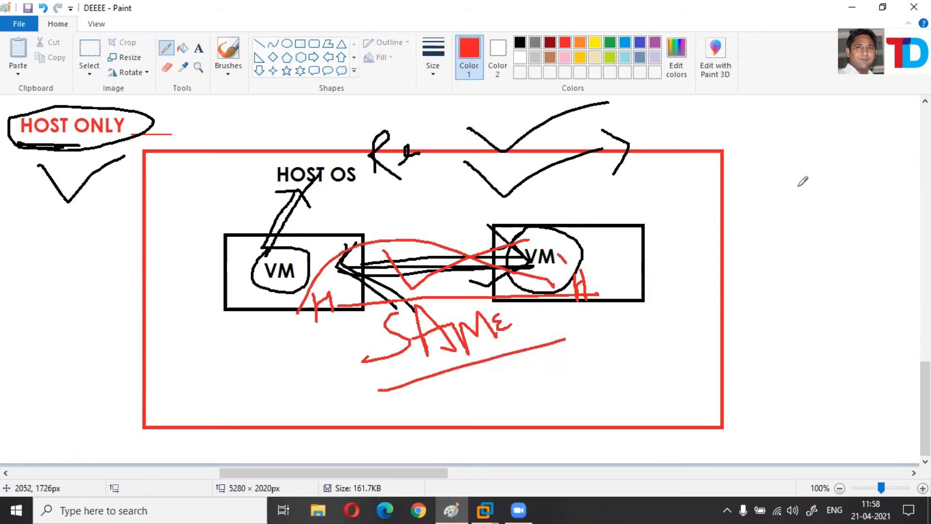
left_click_drag(799, 187, 560, 254)
mouse_move(241, 238)
left_mouse_down()
mouse_move(257, 289)
mouse_move(264, 228)
mouse_move(221, 235)
mouse_move(261, 182)
mouse_move(364, 141)
mouse_move(277, 165)
mouse_move(290, 184)
left_mouse_up()
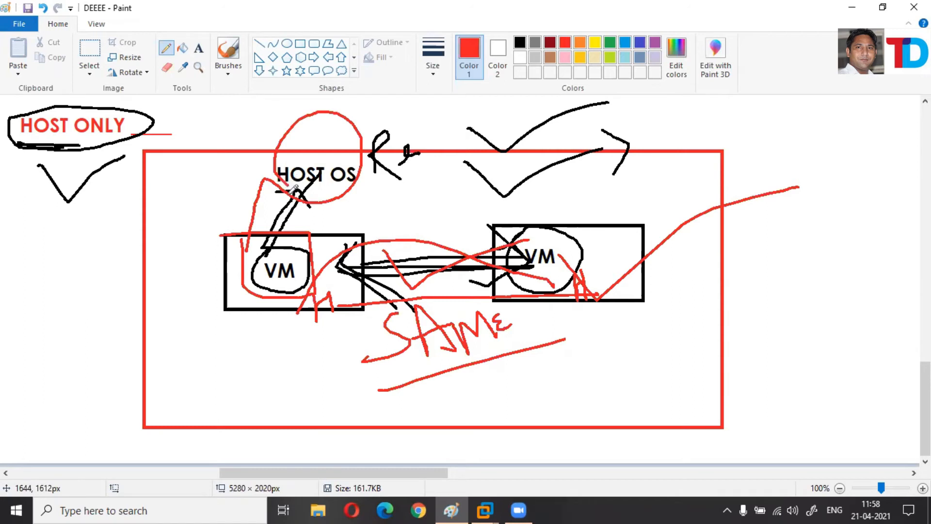
left_click_drag(366, 196, 255, 196)
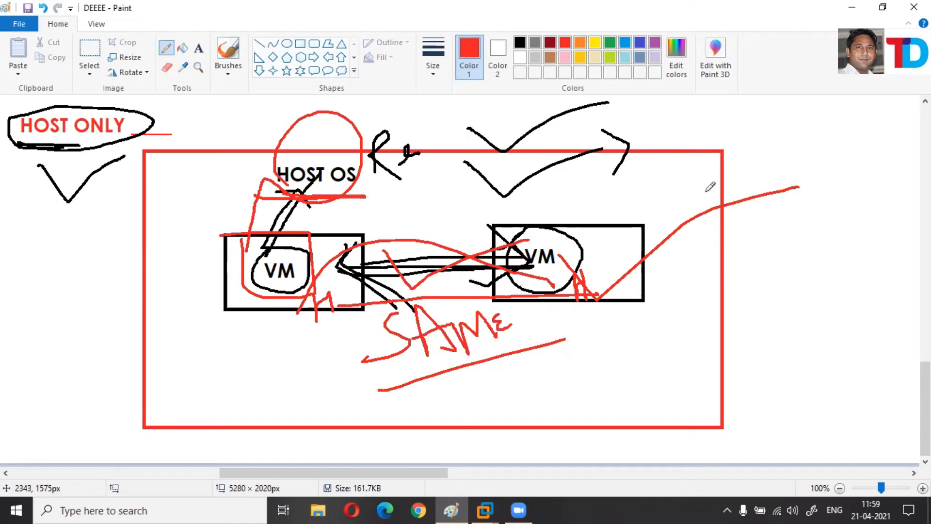
key("super+r")
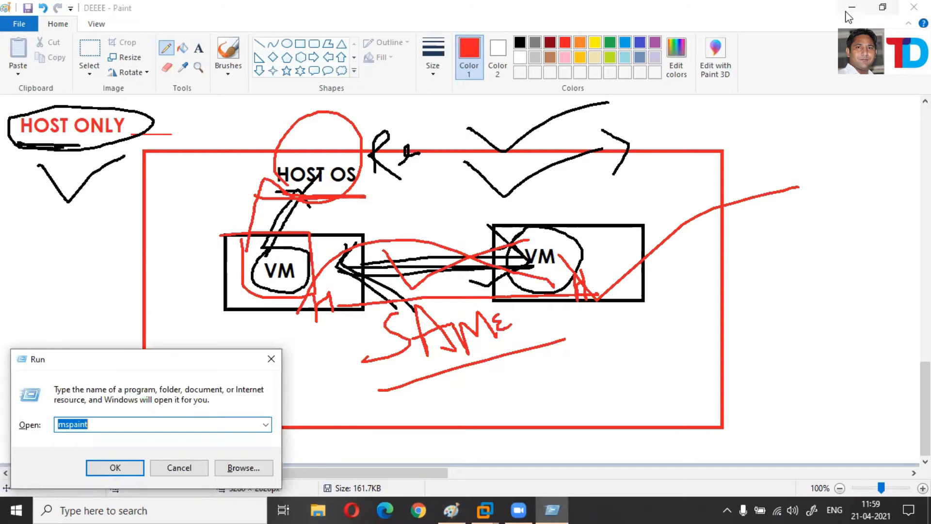
Minimize Paint and VMware and open a Command Prompt with CMD.
left_click(864, 10)
left_click(888, 9)
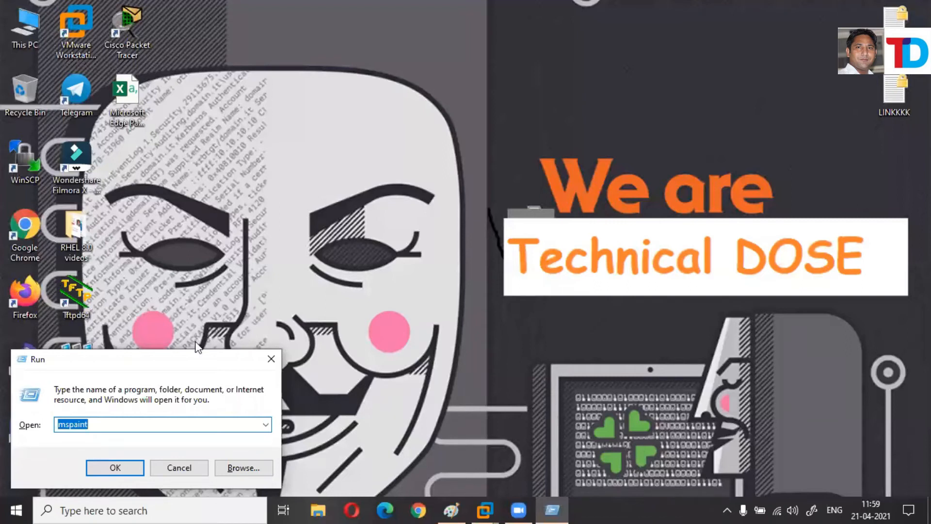
type("CMD")
key("Return")
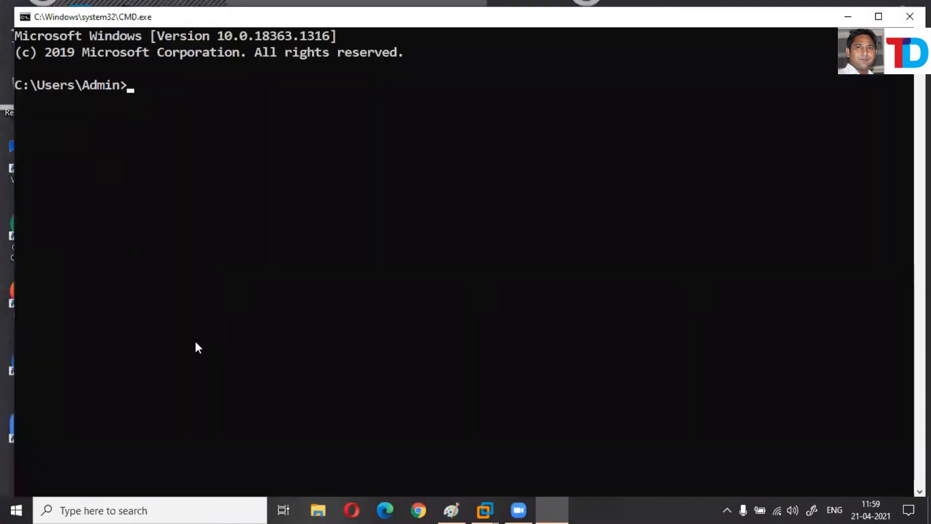
Check the Windows version with WINVER, then run NCPA.CPL to open Network Connections.
type("WINC")
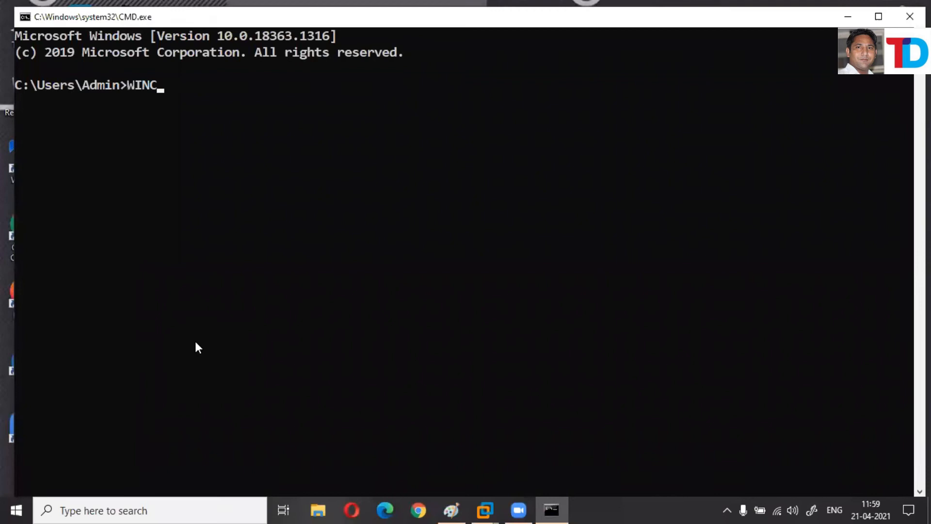
type("ER")
key("Return")
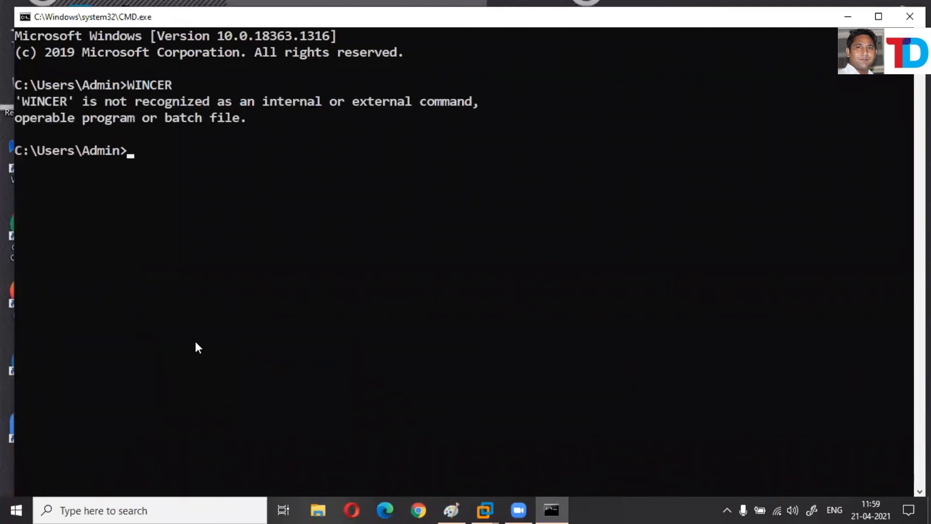
type("WINVER")
key("Return")
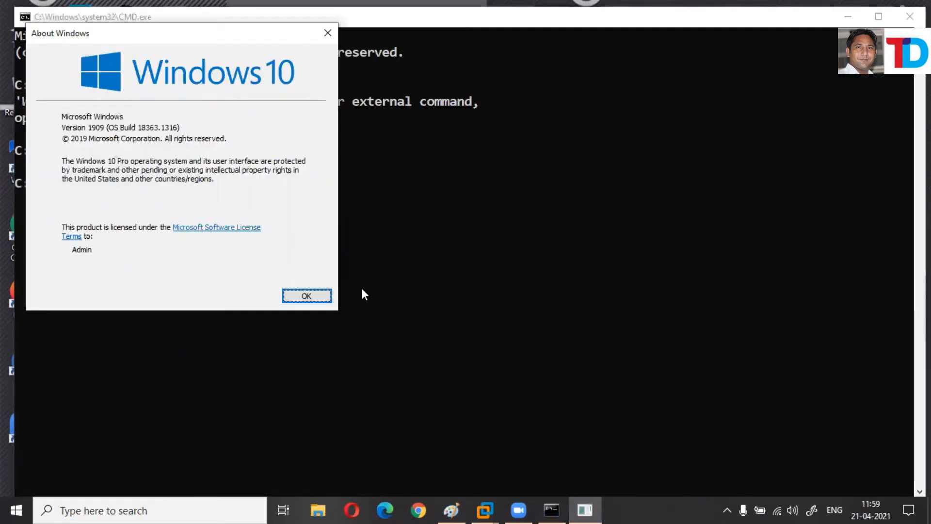
left_click(307, 296)
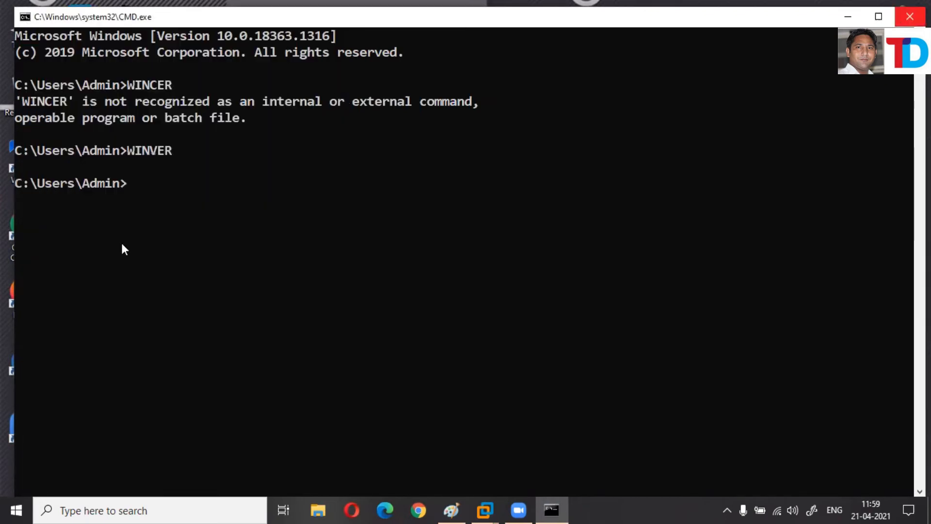
type("NCPA.C")
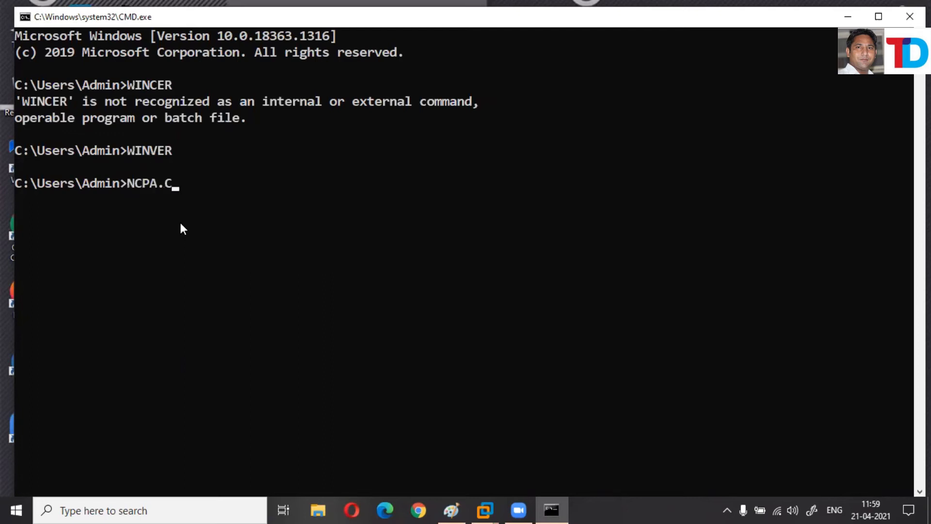
type("PL")
key("Return")
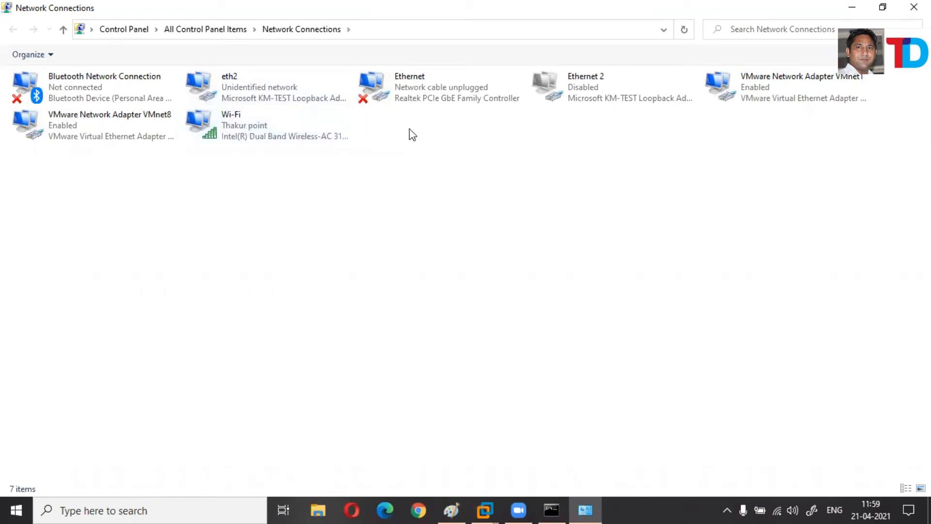
left_click(766, 102)
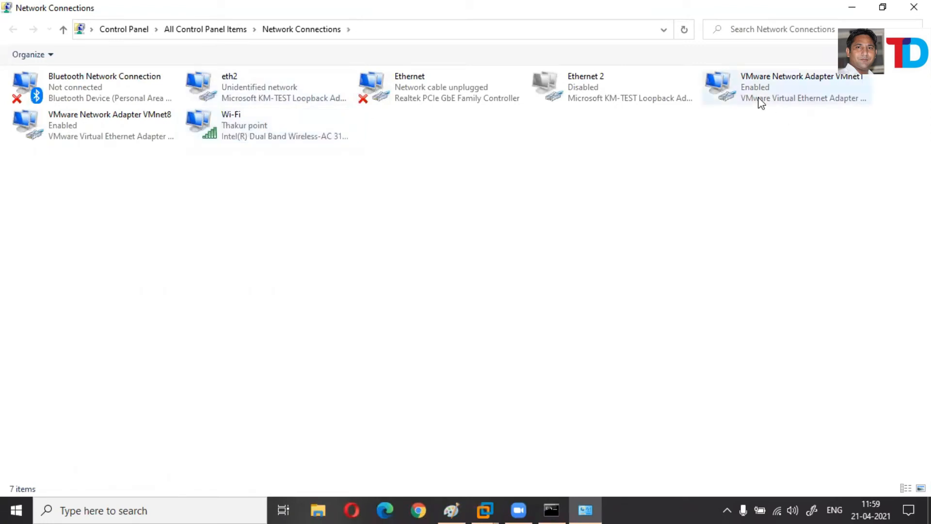
left_click(98, 135)
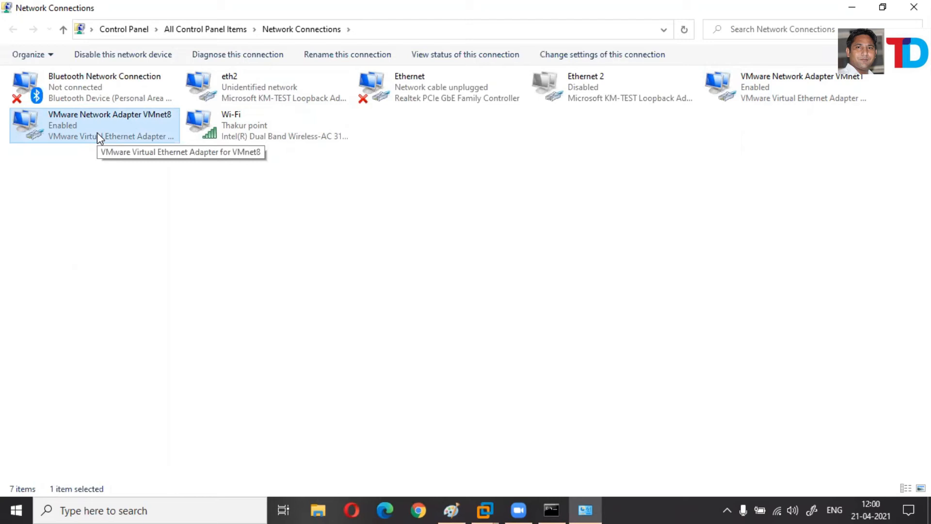
left_click(263, 140)
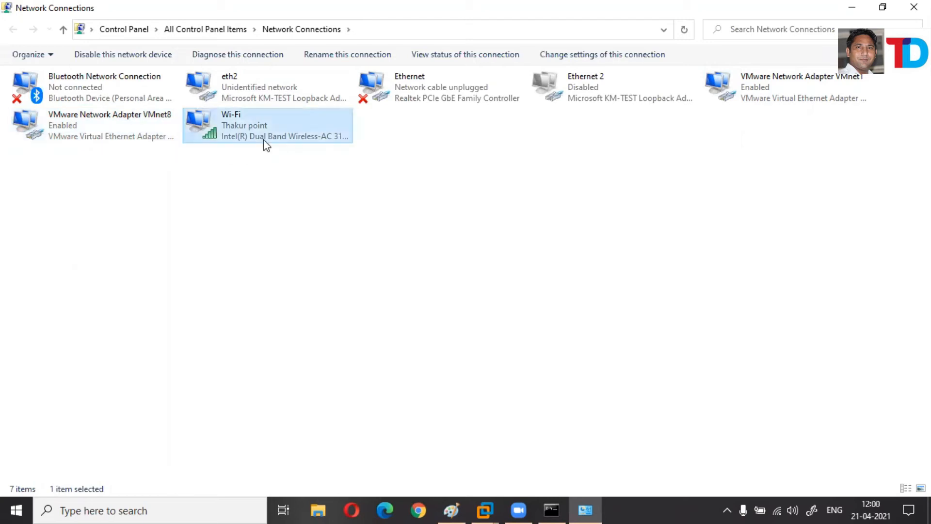
left_click(415, 101)
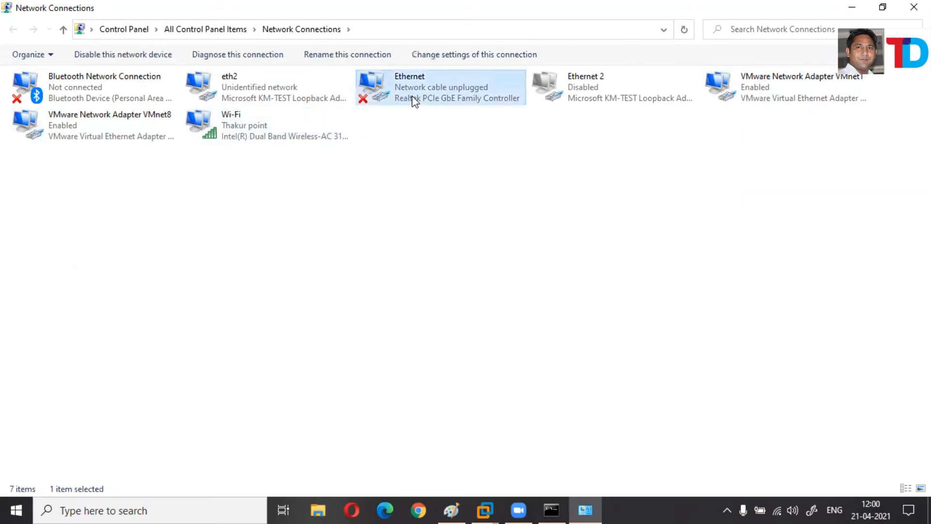
left_click(94, 96)
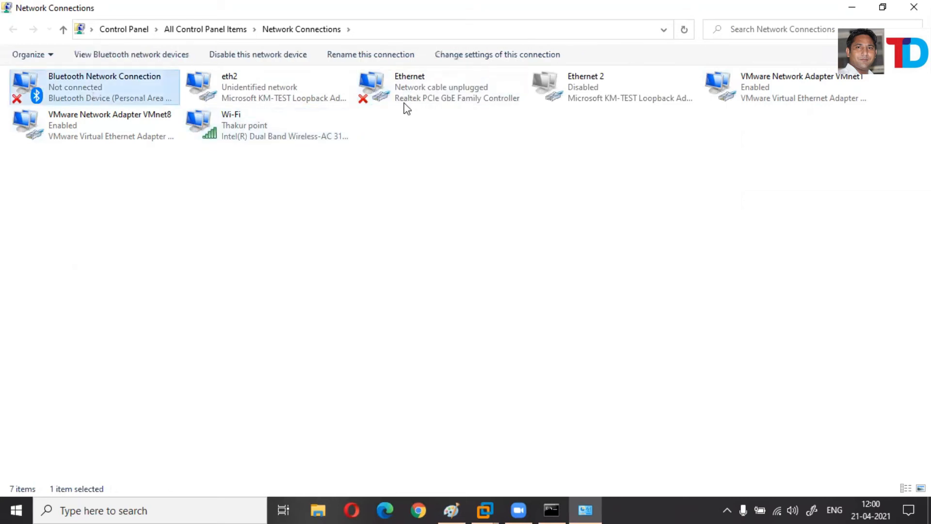
left_click(549, 82)
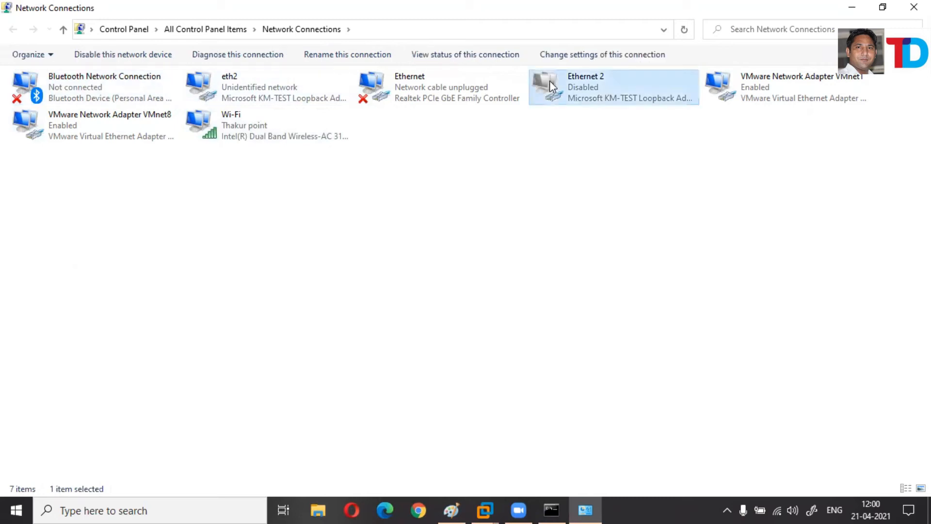
left_click(255, 102)
left_click(624, 107)
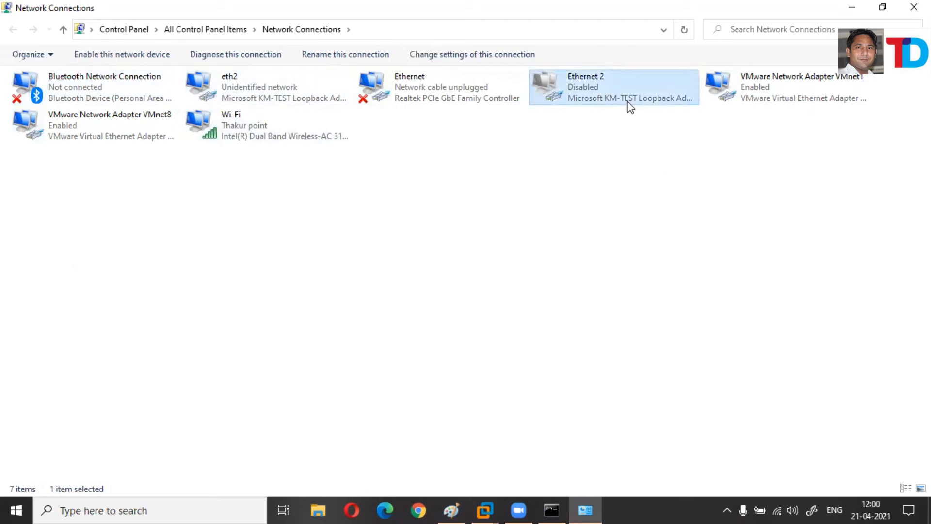
left_click(666, 368)
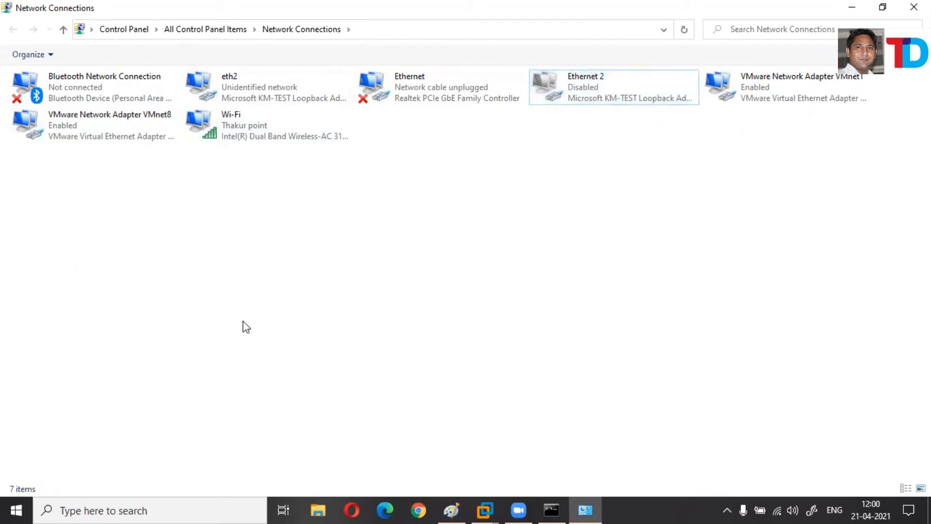
left_click(760, 96)
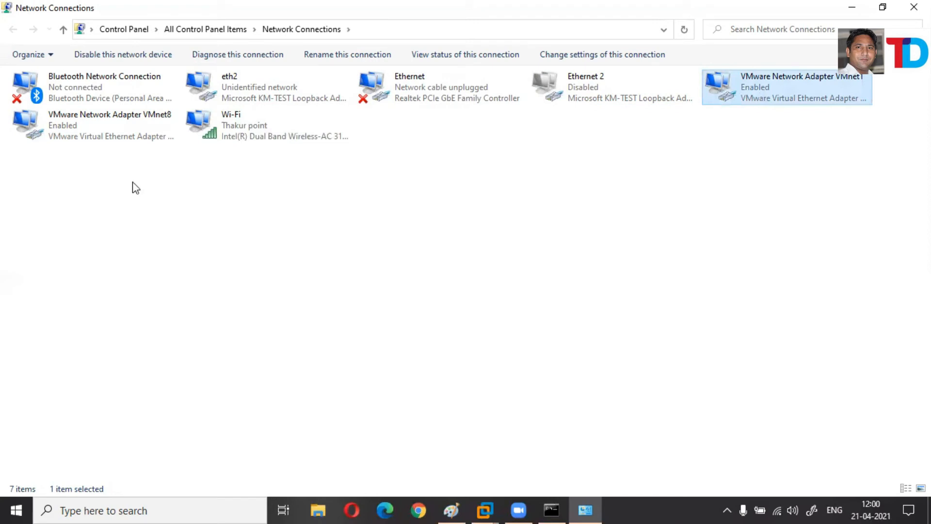
left_click(111, 144)
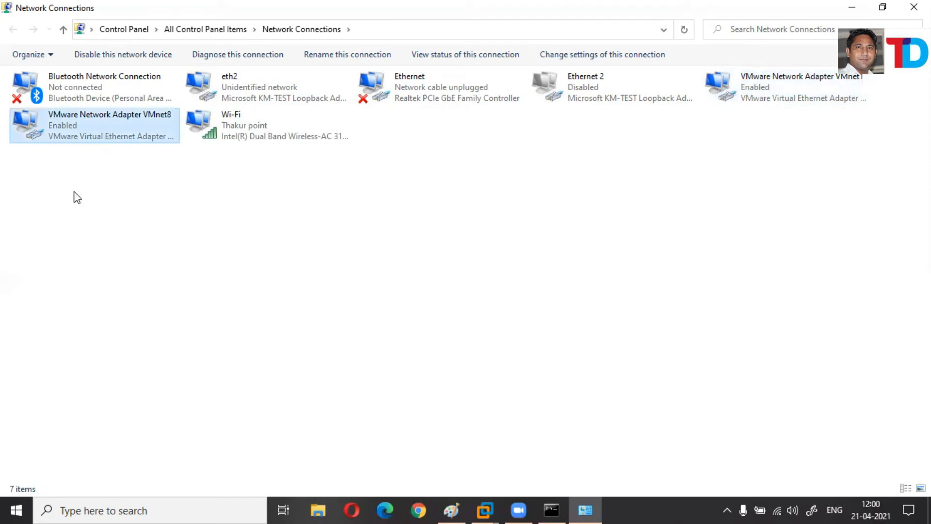
left_click(29, 173)
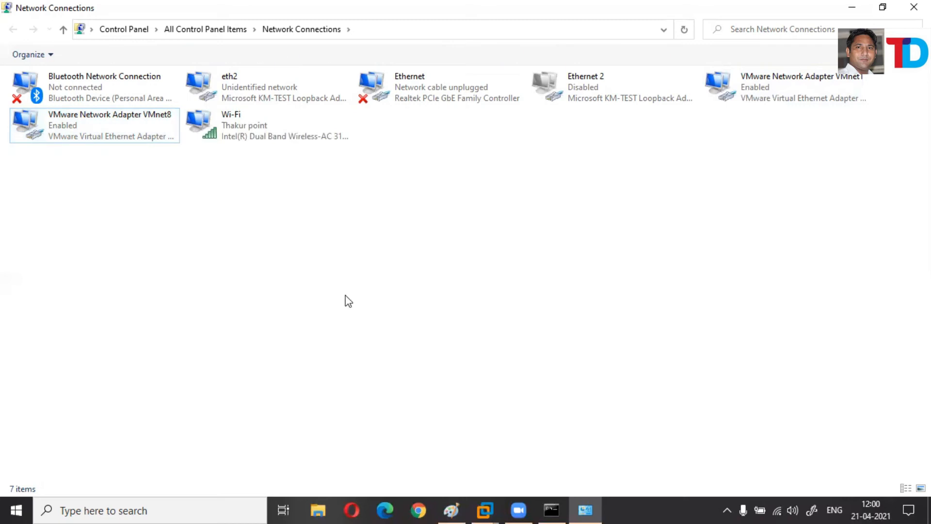
key("alt+Tab")
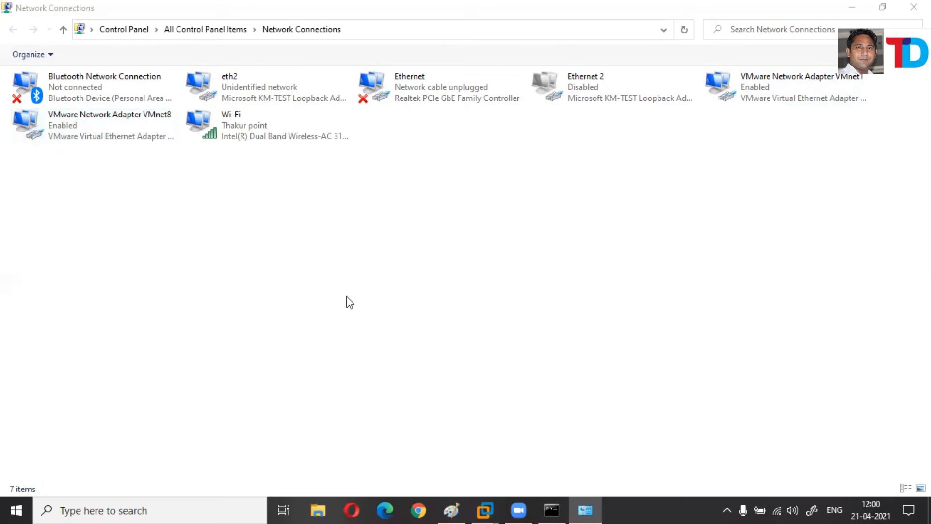
Snip both rows of network adapters with Snipping Tool, then bring Paint back up.
type("SNIP")
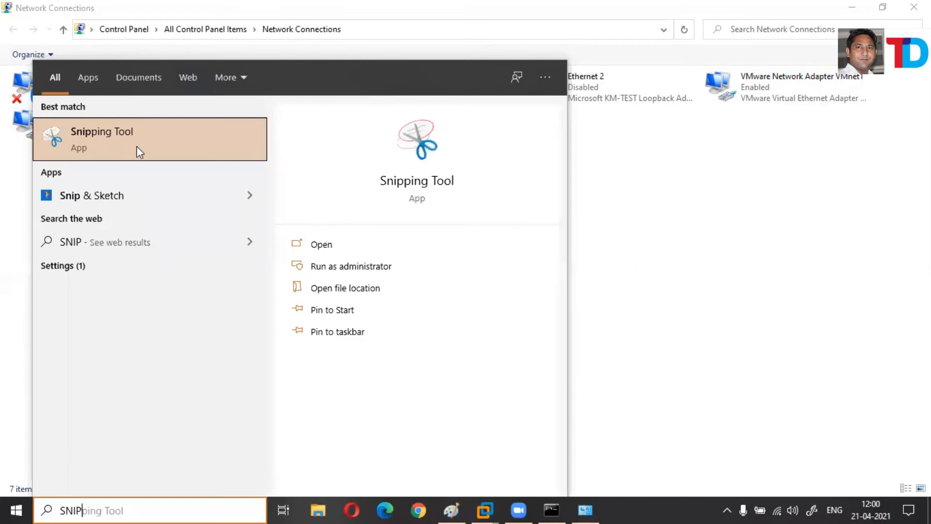
left_click(136, 147)
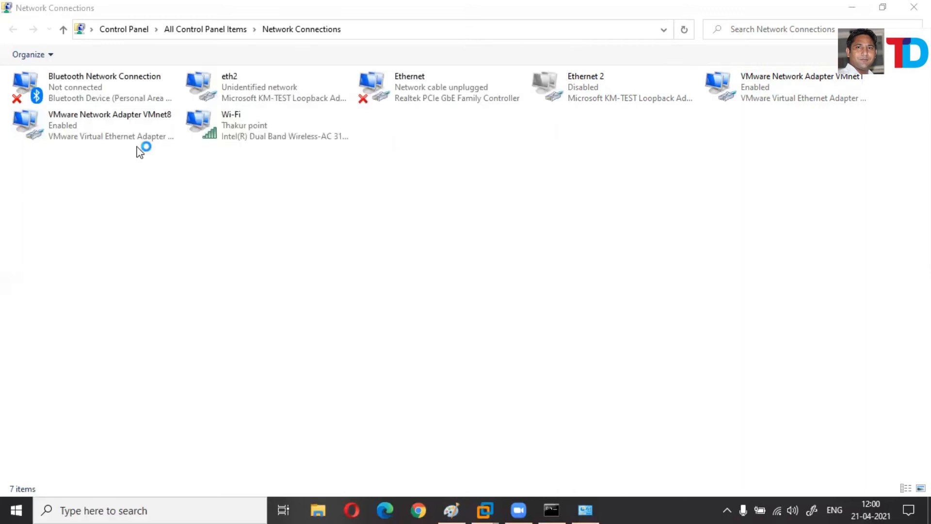
left_click(187, 104)
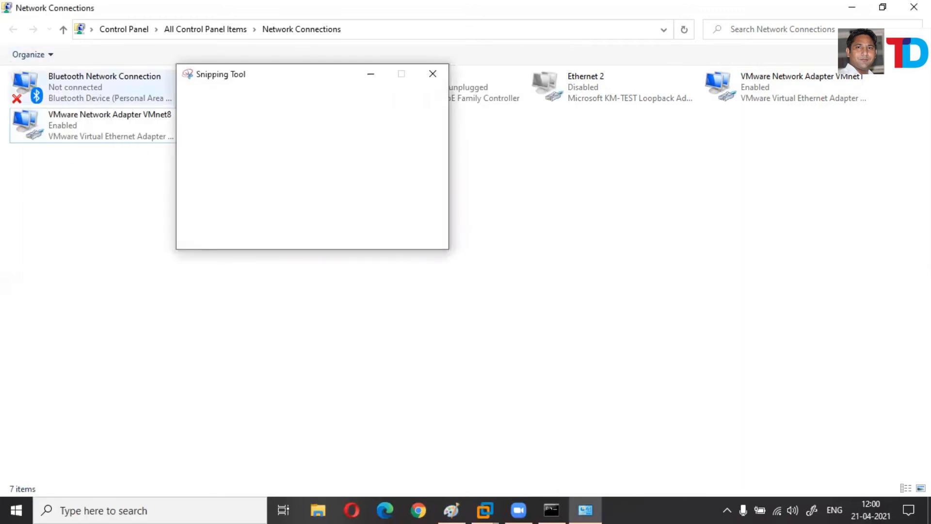
left_click_drag(0, 71, 924, 142)
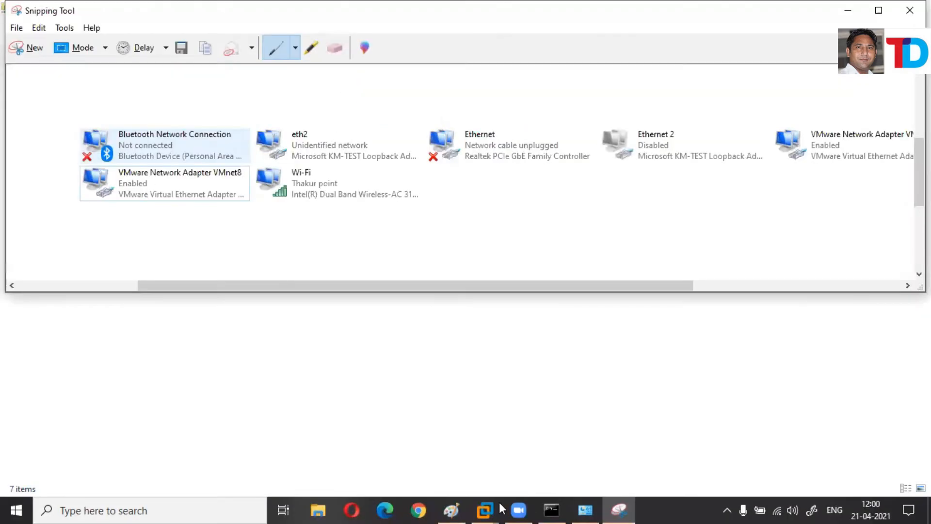
left_click(618, 509)
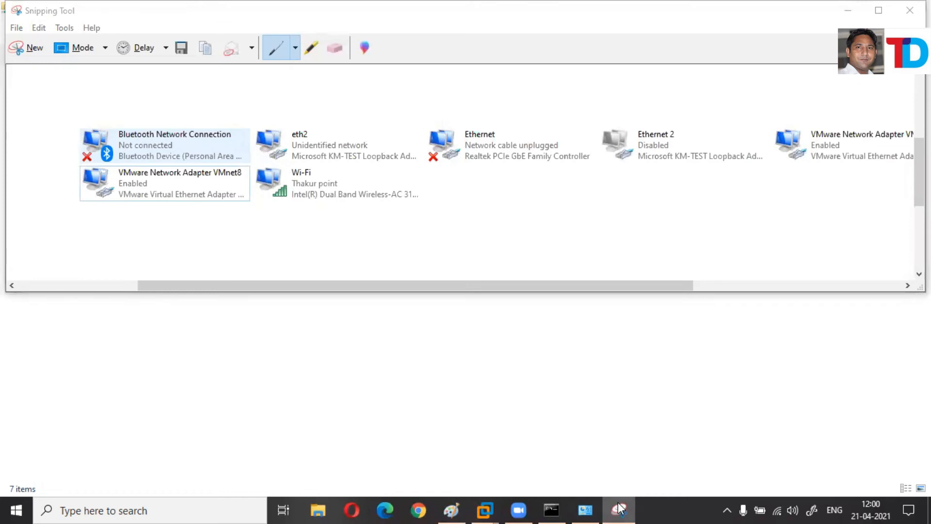
left_click(457, 507)
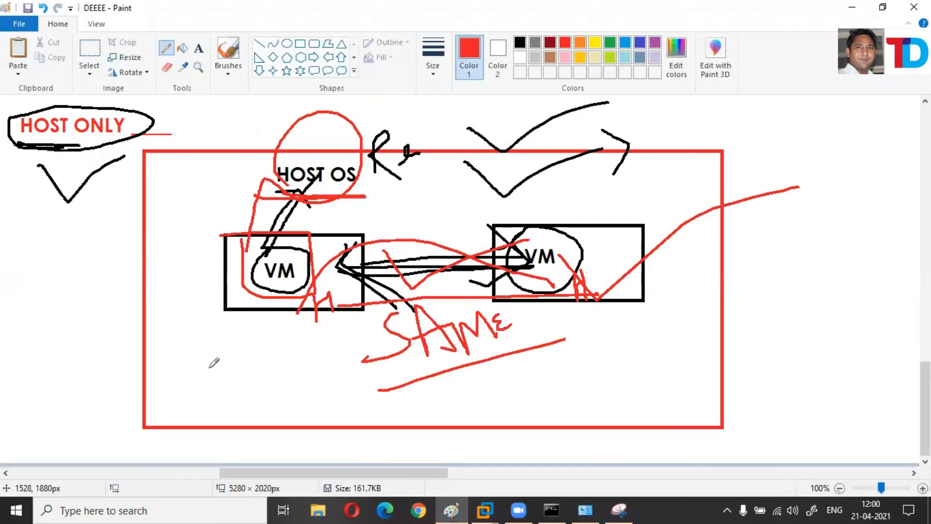
Paste the adapter screenshot onto the canvas and fix it in place near the top.
key("ctrl+v")
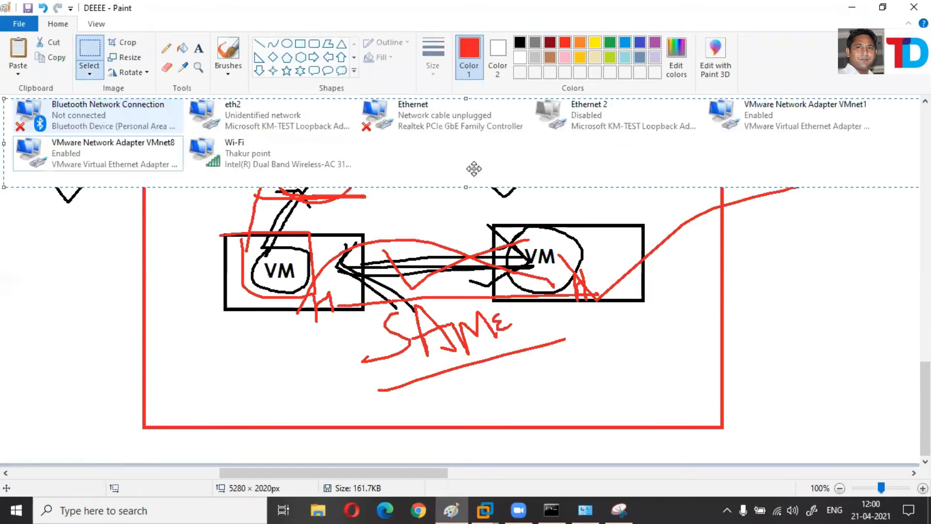
left_click_drag(204, 160, 242, 166)
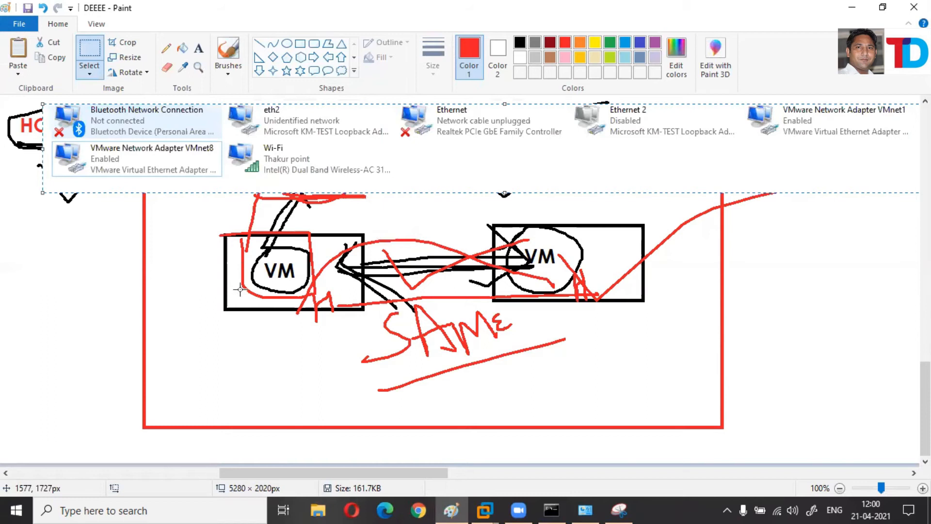
left_click(166, 51)
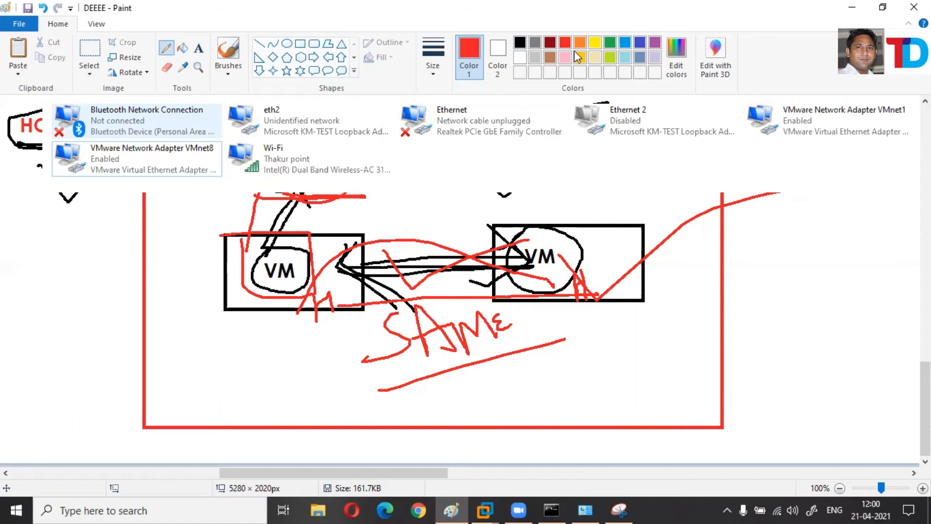
Select the old VM diagram below the screenshot and delete it.
left_click(89, 54)
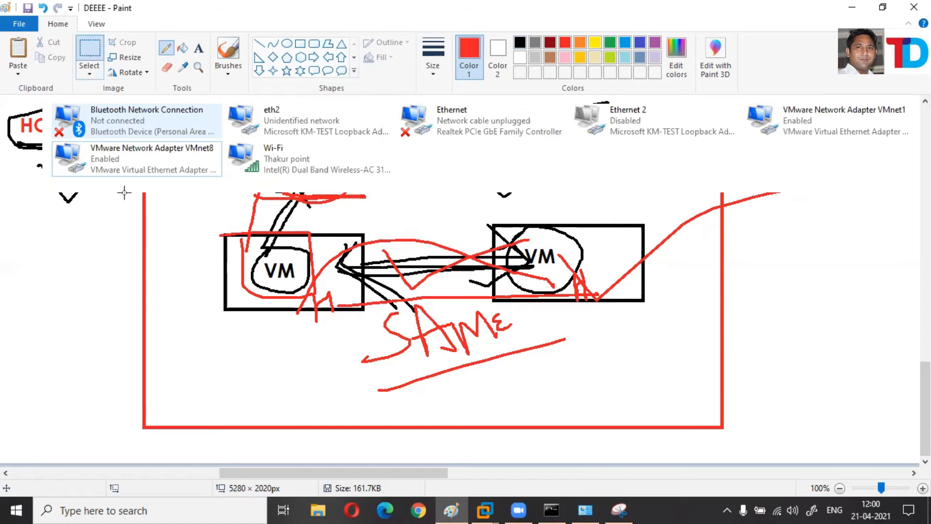
left_click_drag(126, 187, 807, 439)
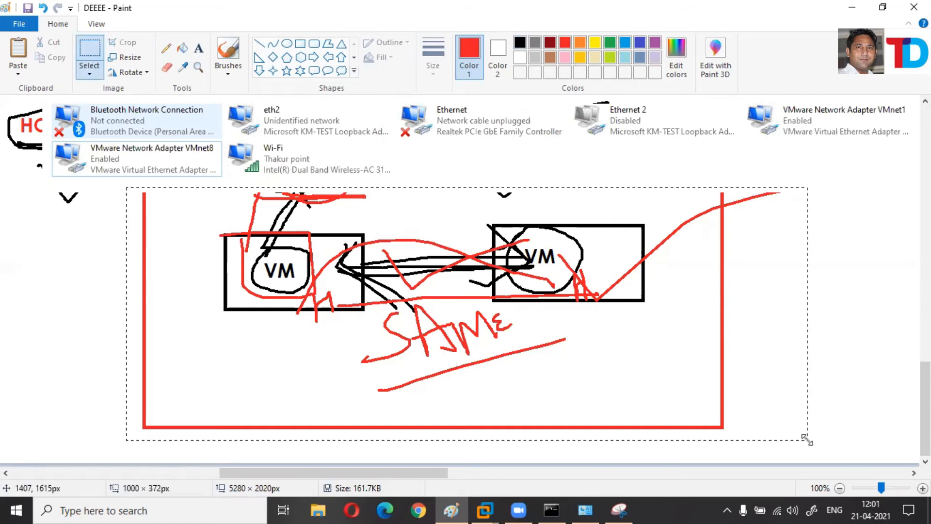
key("Delete")
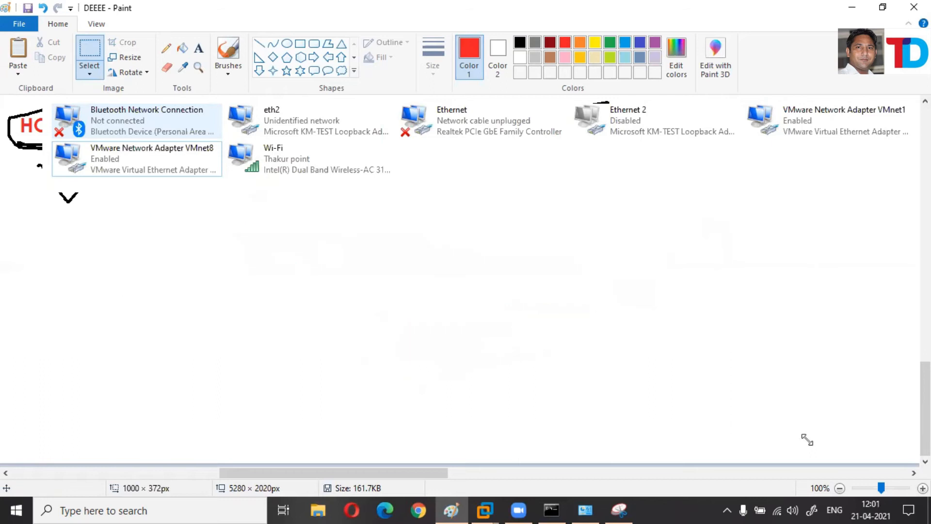
left_click(166, 48)
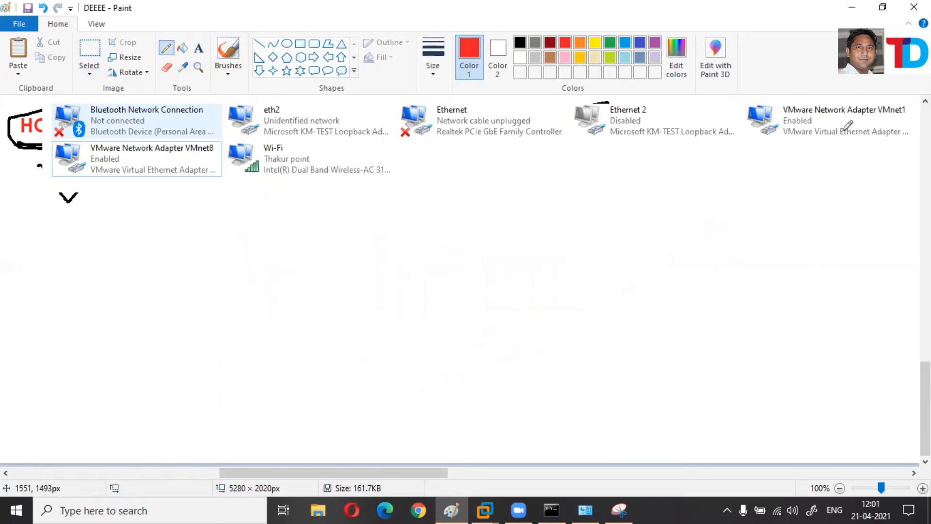
left_click(199, 48)
Label VMnet1 'HOST ONLY' and the VMnet8 adapter 'NAT' in red text.
mouse_move(756, 155)
left_mouse_down()
mouse_move(887, 160)
mouse_move(906, 177)
left_mouse_up()
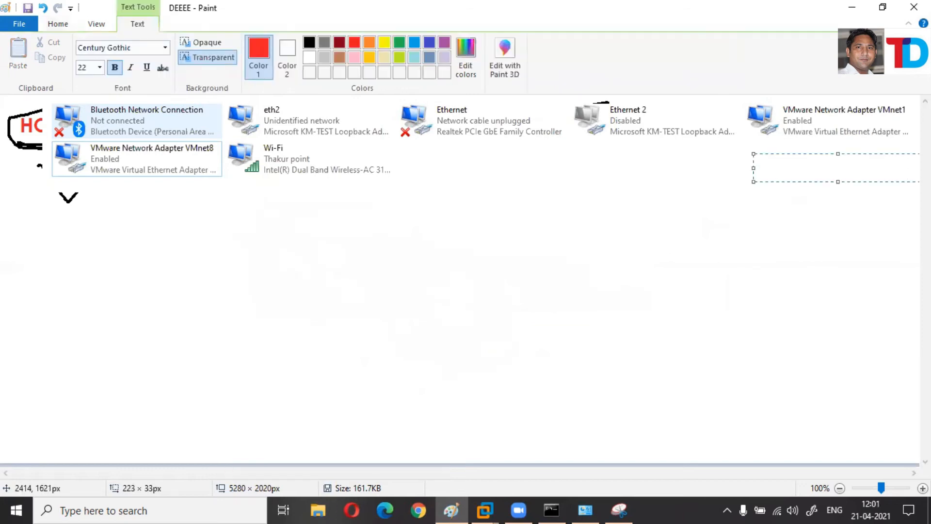
type("HOST ONLY")
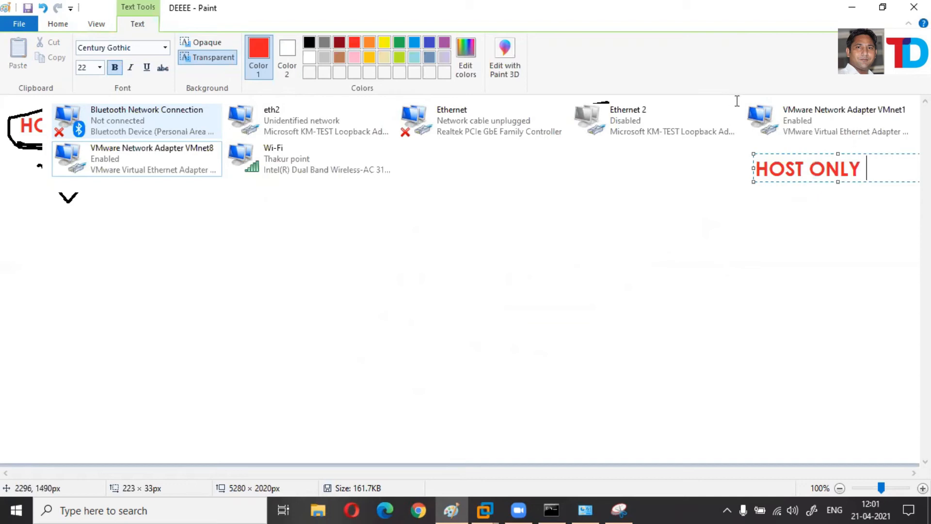
mouse_move(740, 96)
left_mouse_down()
mouse_move(860, 139)
mouse_move(917, 138)
left_mouse_up()
mouse_move(71, 193)
left_mouse_down()
mouse_move(52, 194)
mouse_move(143, 245)
mouse_move(221, 214)
left_mouse_up()
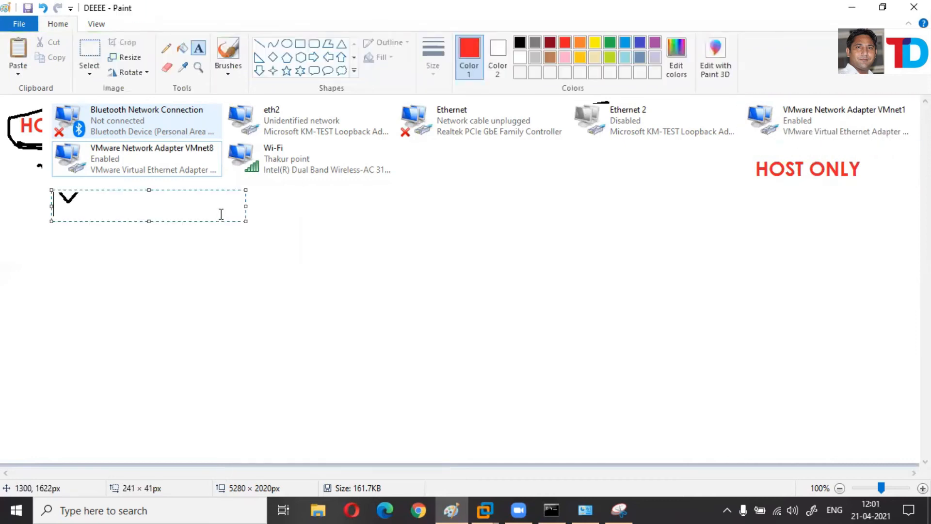
type("NAT")
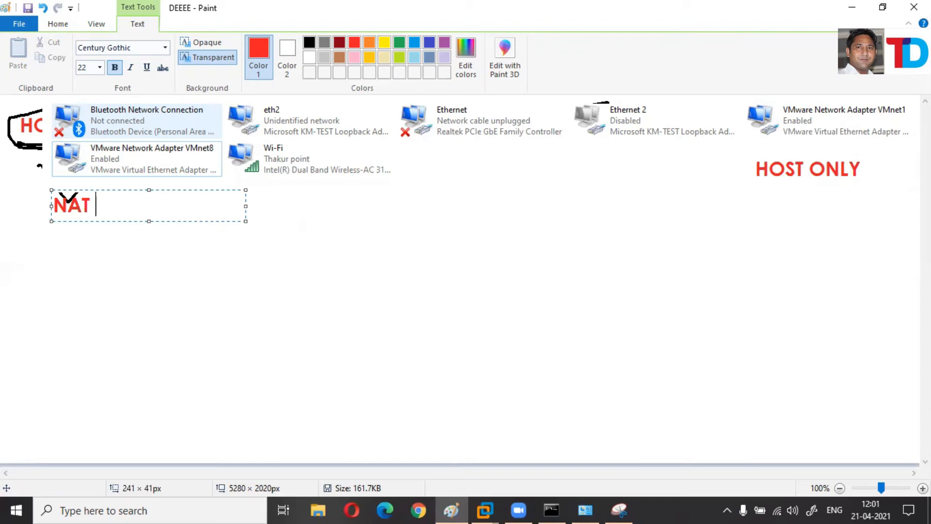
left_click(327, 258)
Add the red caption 'BRTIDGE (FFFFFFFFFFFFF)' mid-canvas.
left_click_drag(324, 256, 673, 290)
type("BRT")
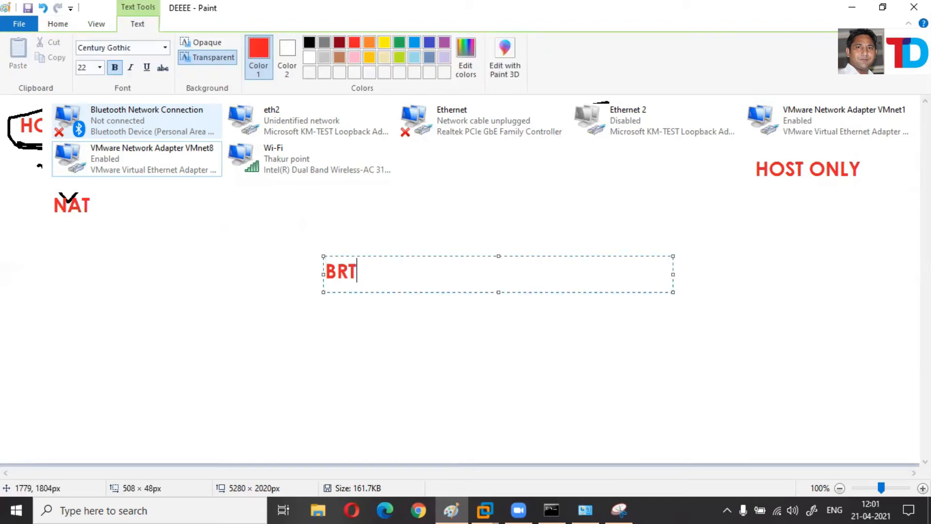
type("IDGE ")
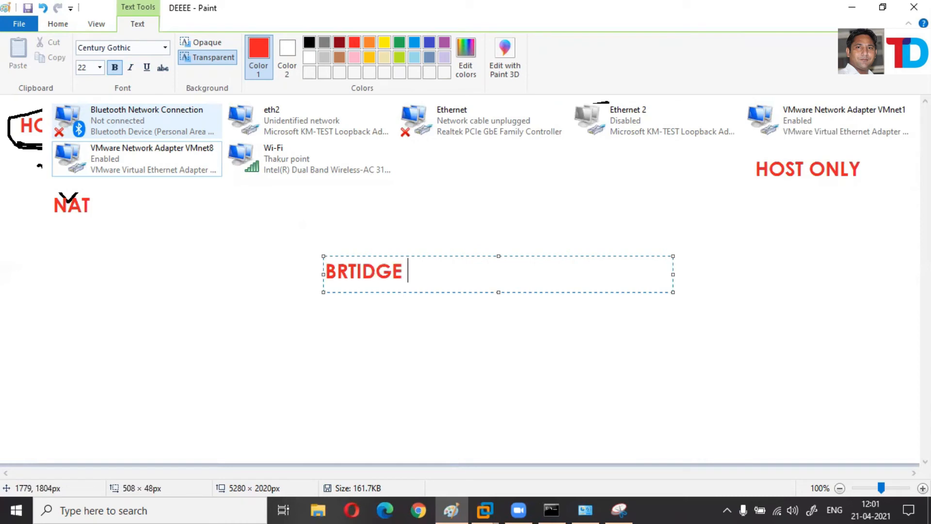
type("()")
key("Left")
type("F")
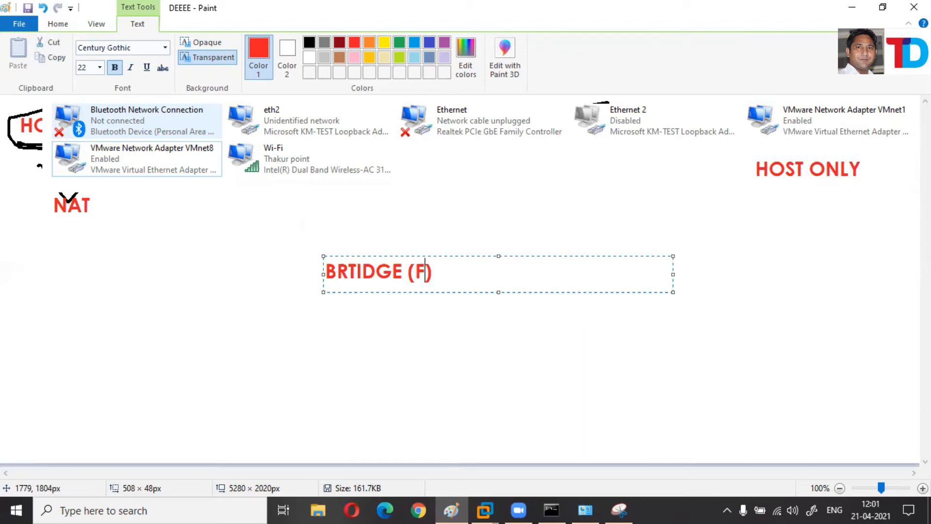
type("FFFFFFFFF")
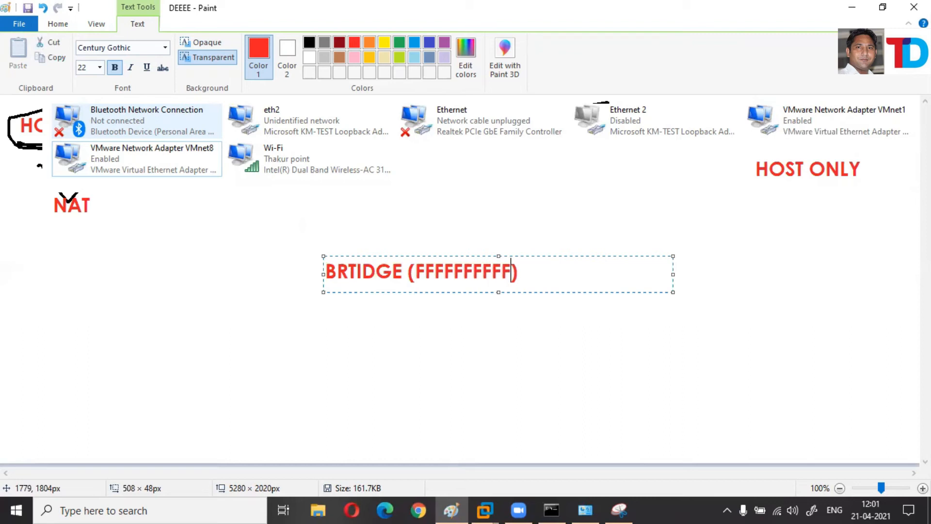
type("FFF")
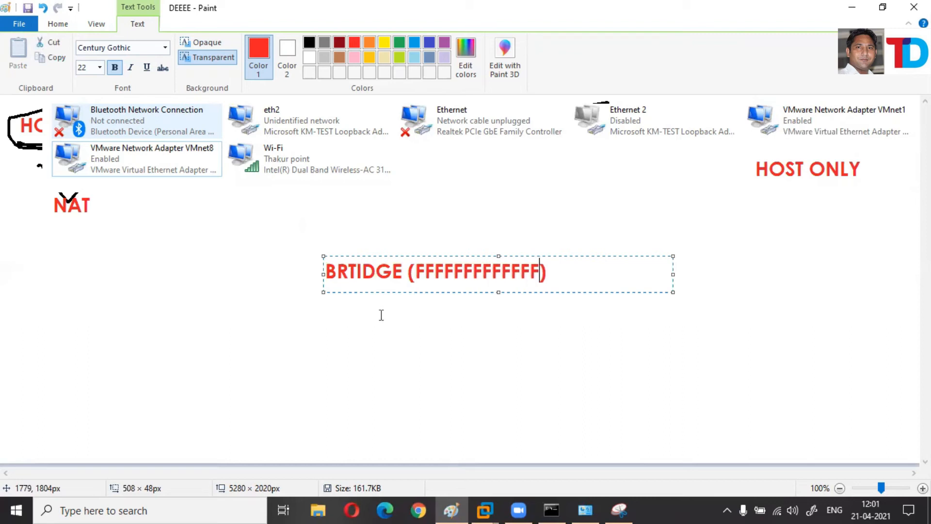
left_click_drag(40, 189, 51, 237)
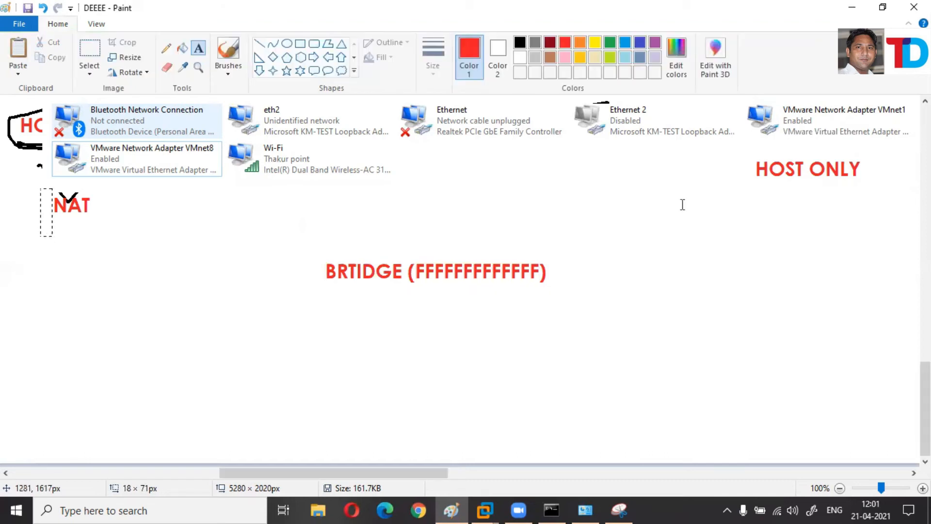
Sketch a black diagram of nested rectangles and bars below the BRTIDGE caption.
left_click(685, 378)
left_click(299, 45)
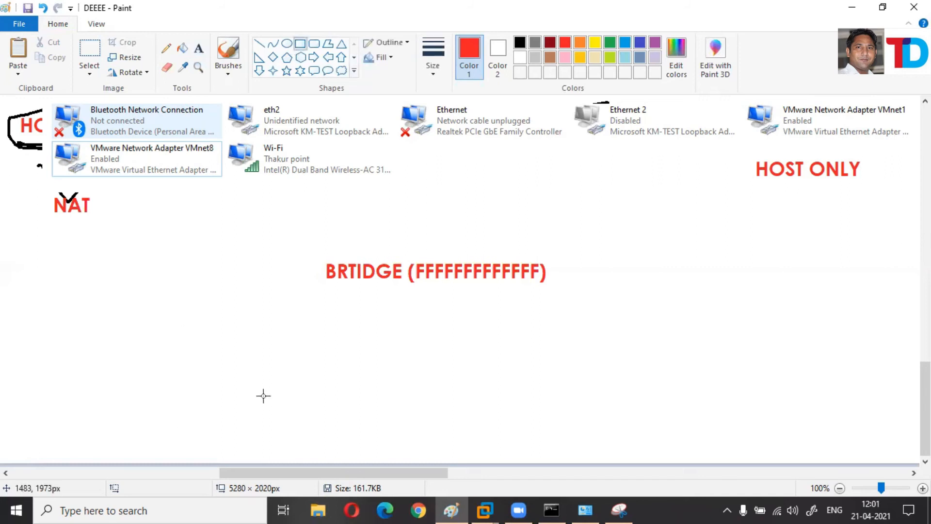
left_click_drag(168, 295, 533, 429)
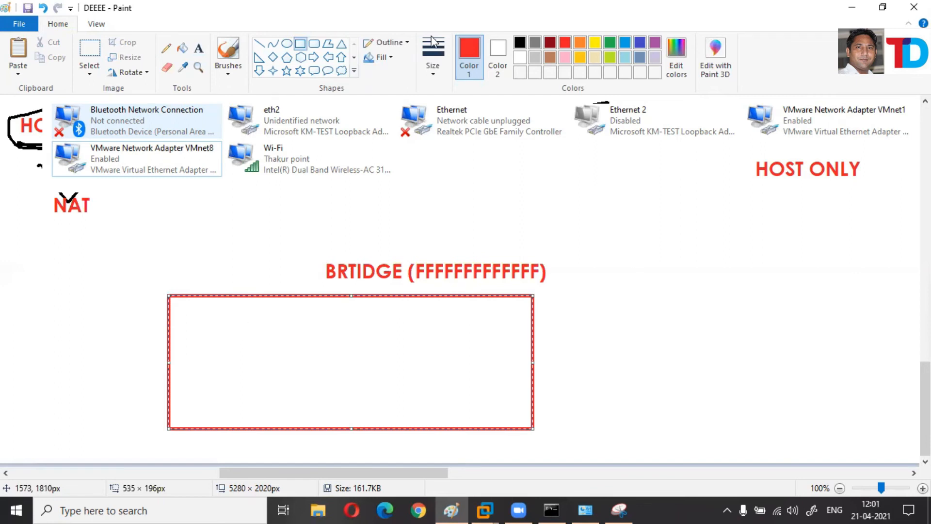
left_click(523, 44)
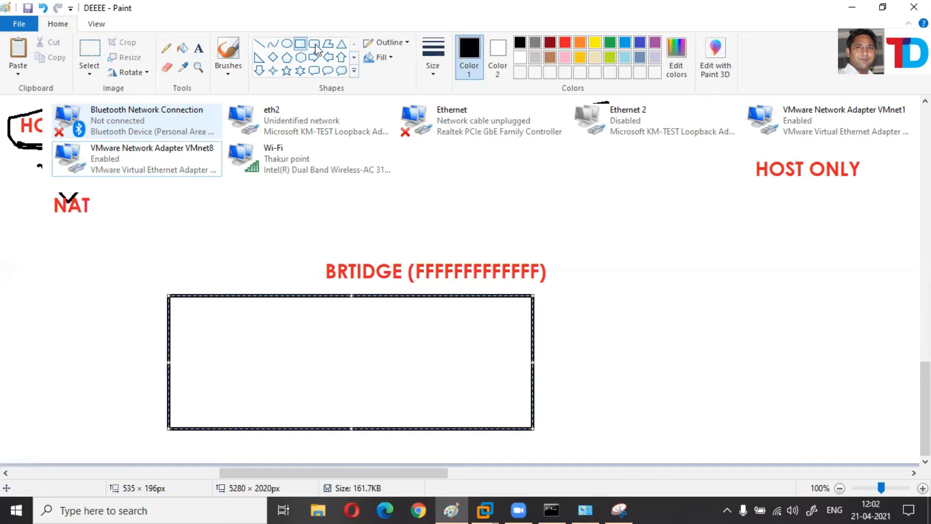
left_click_drag(221, 320, 477, 397)
left_click(515, 323)
left_click_drag(371, 343, 344, 346)
left_click_drag(494, 330, 561, 312)
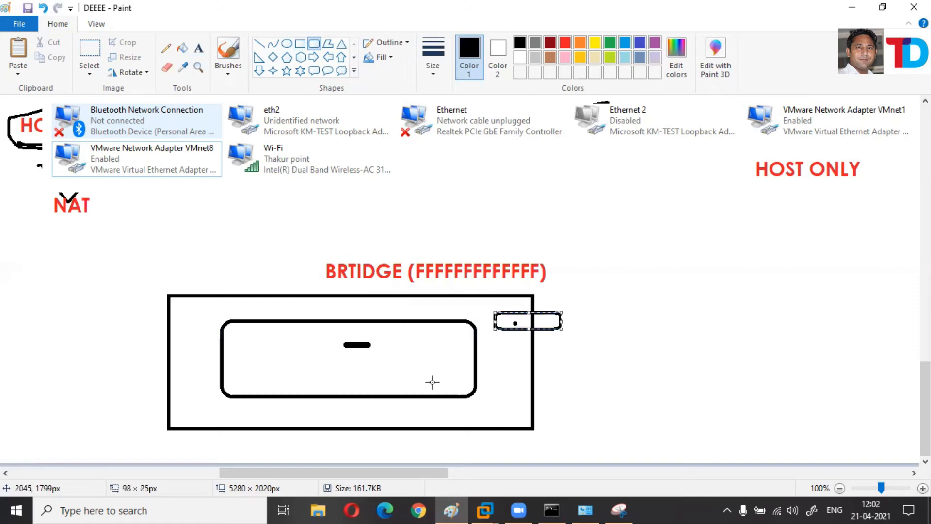
left_click_drag(383, 382, 649, 361)
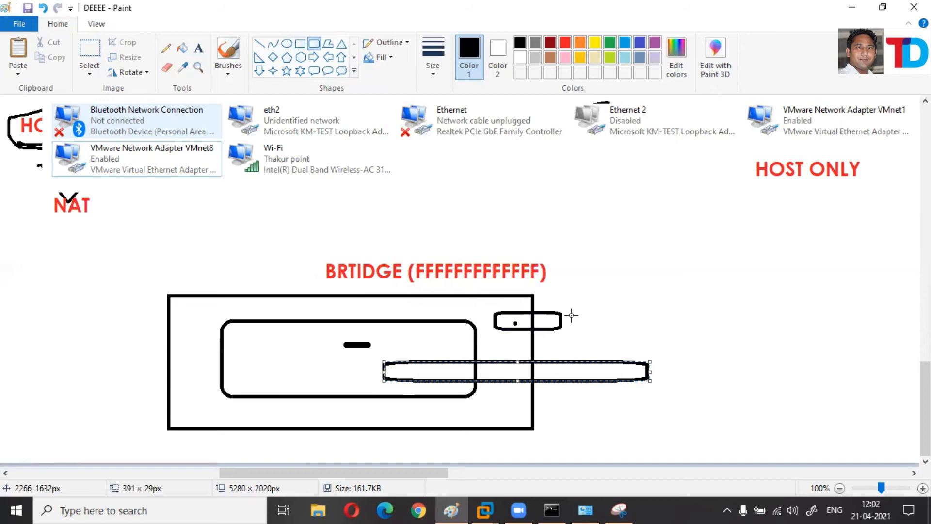
left_click_drag(746, 159, 579, 303)
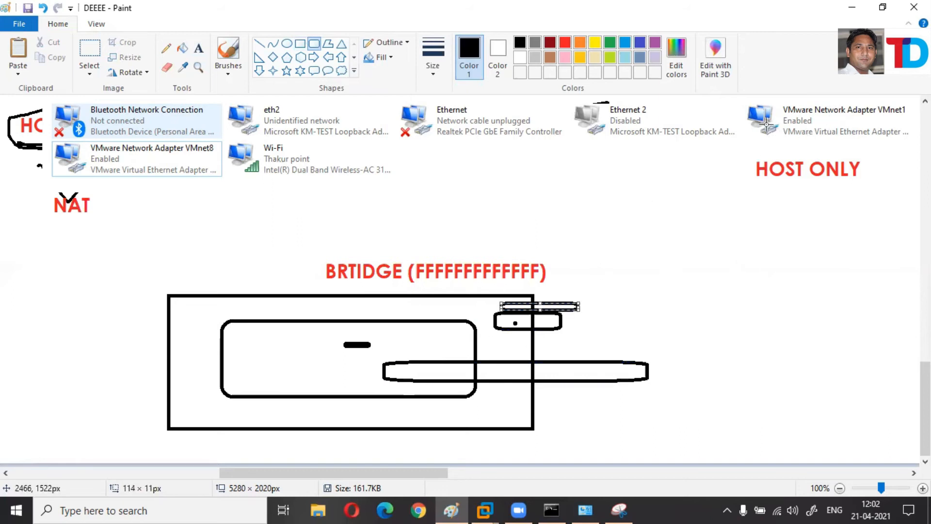
Circle the VMnet1 adapter and its HOST ONLY label with the pencil.
left_click(169, 47)
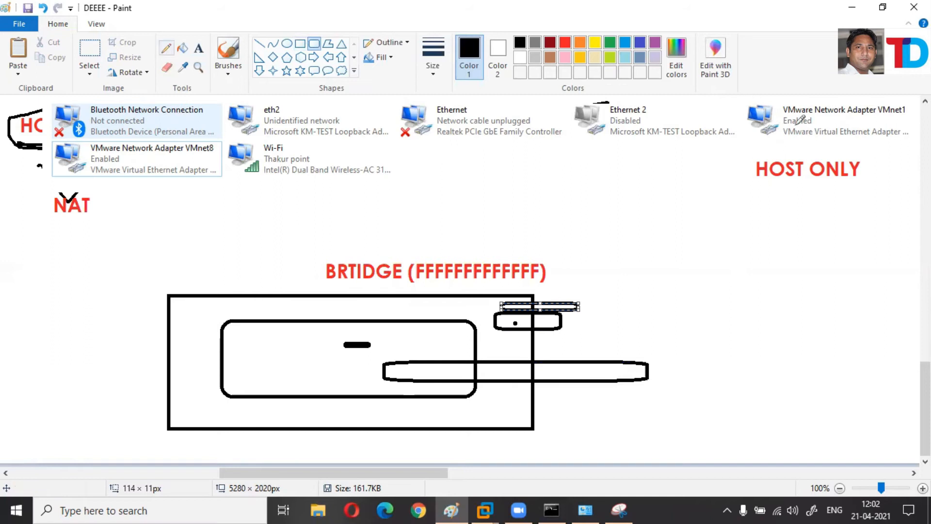
left_click_drag(782, 112, 910, 95)
mouse_move(816, 114)
left_mouse_down()
mouse_move(895, 127)
mouse_move(759, 113)
mouse_move(920, 160)
mouse_move(771, 155)
left_mouse_up()
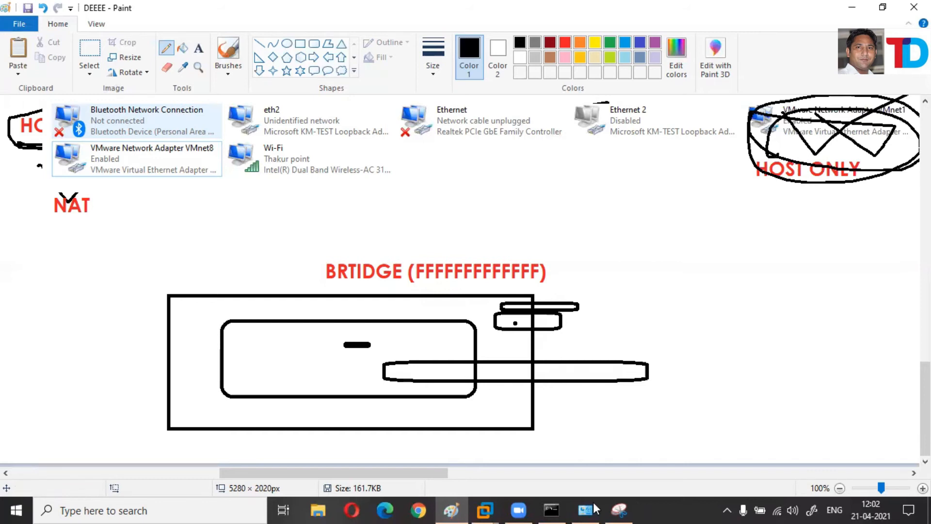
In VMnet1's IPv4 properties, switch to a manual address of 10.0.0.100 with mask 255.0.0.0.
key("alt+Tab")
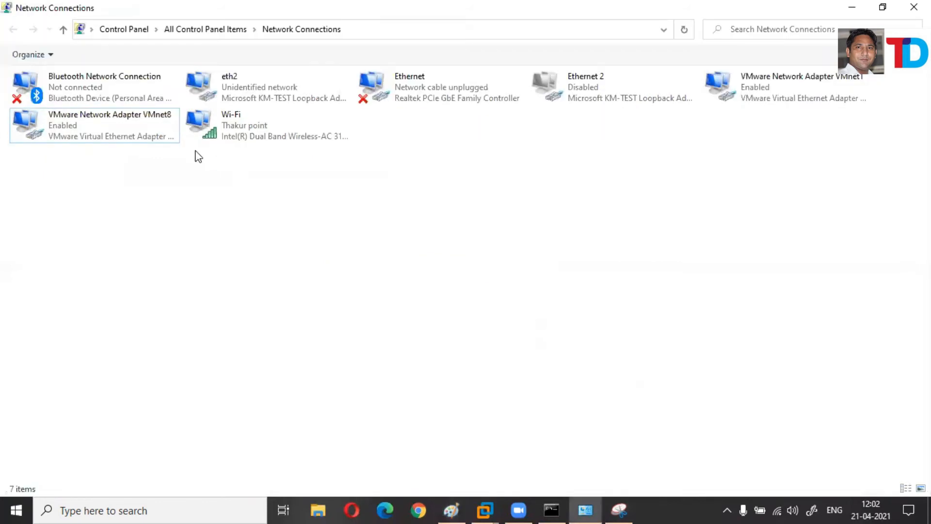
left_click(758, 99)
key("shift+F10")
left_click(817, 220)
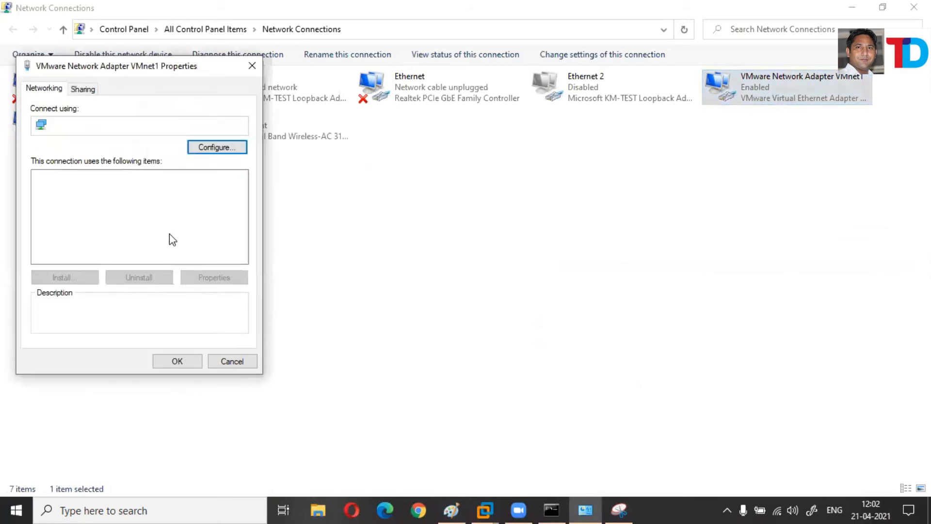
left_click(173, 234)
double_click(100, 234)
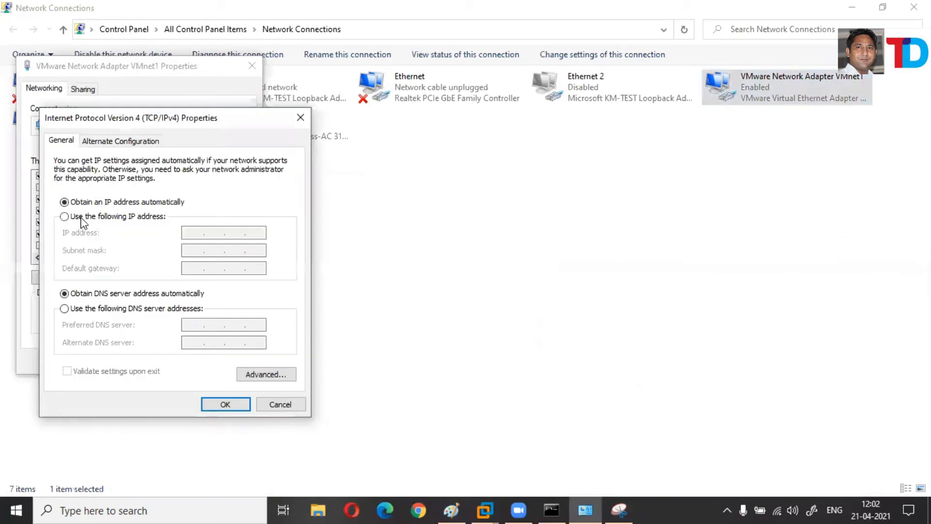
left_click(152, 217)
type("10.0.0.10")
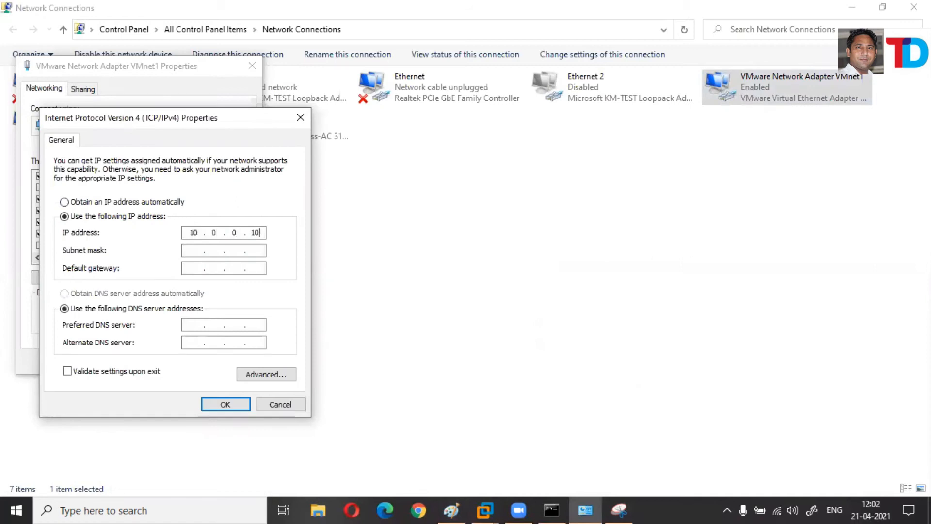
type("0")
key("Tab")
key("Tab")
key("Tab")
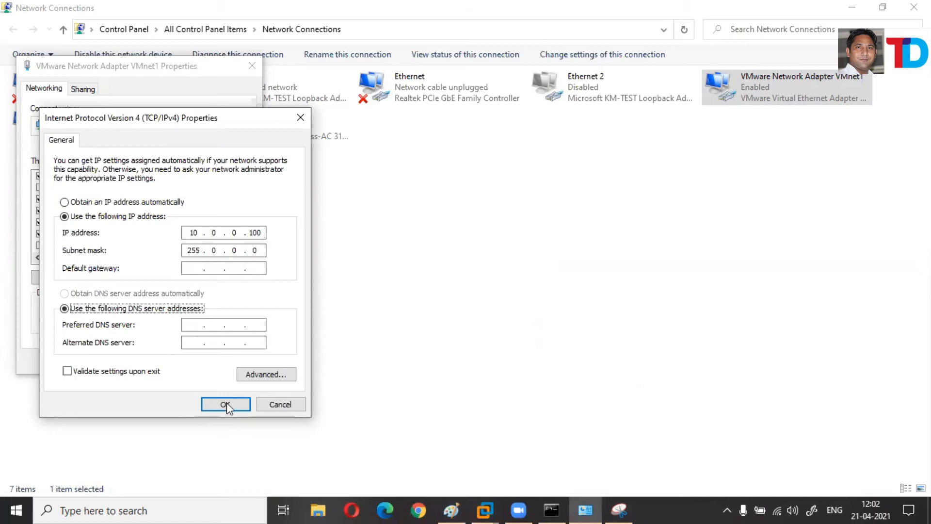
left_click(180, 363)
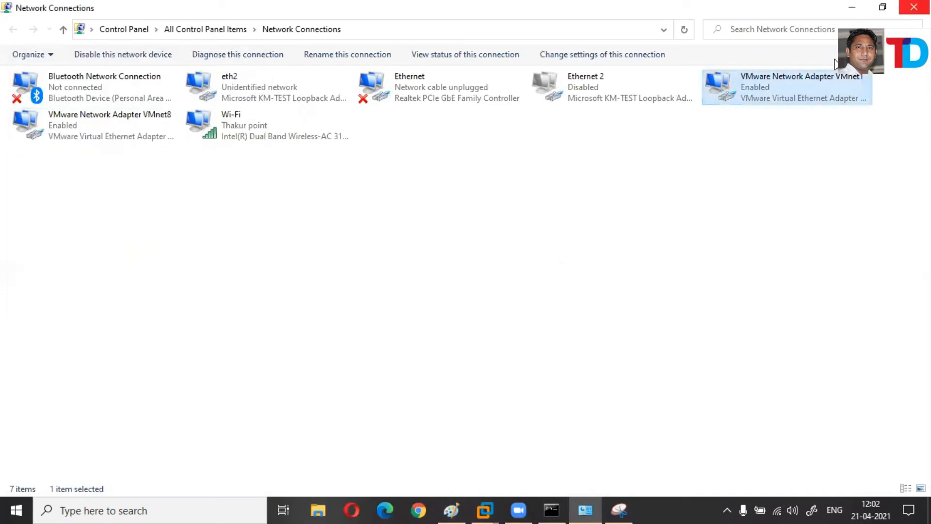
Launch CMD from the Run box and ping 10.0.0.1 from the host.
key("super+r")
type("CMD")
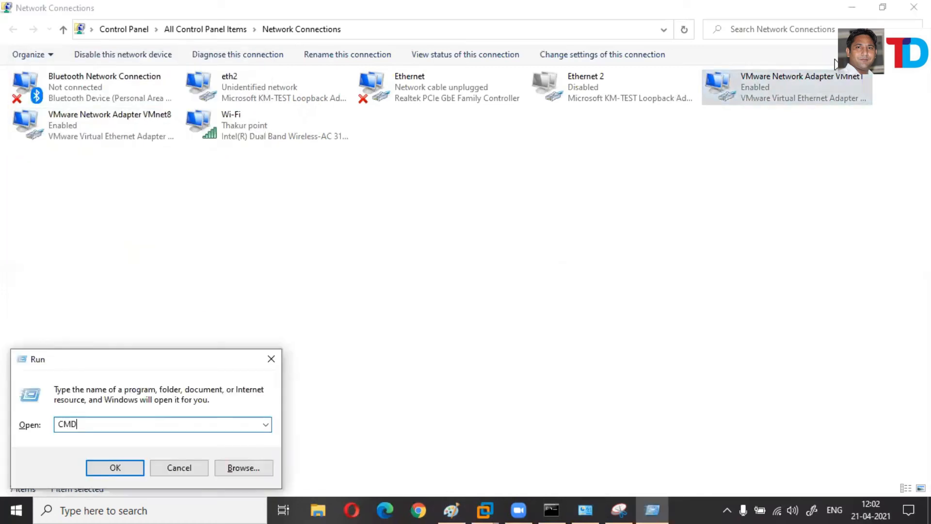
key("Return")
type("P")
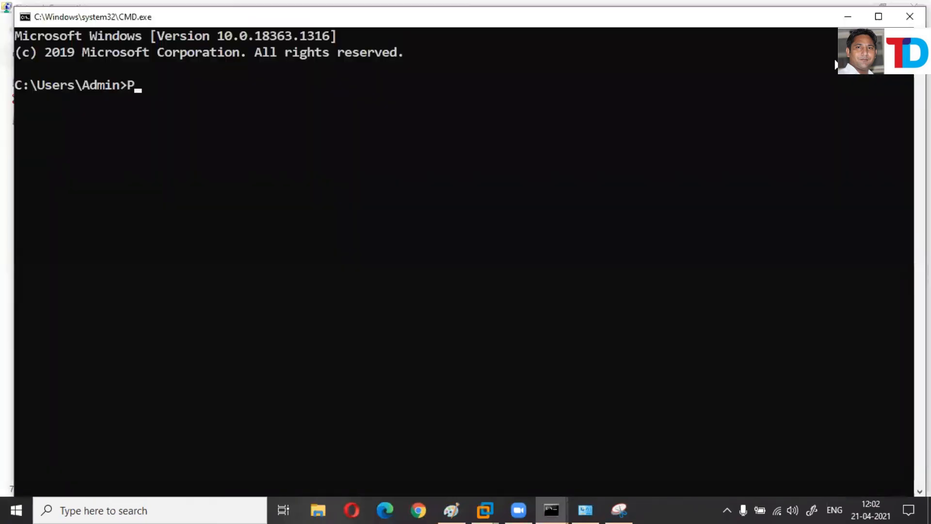
type("ING 10.")
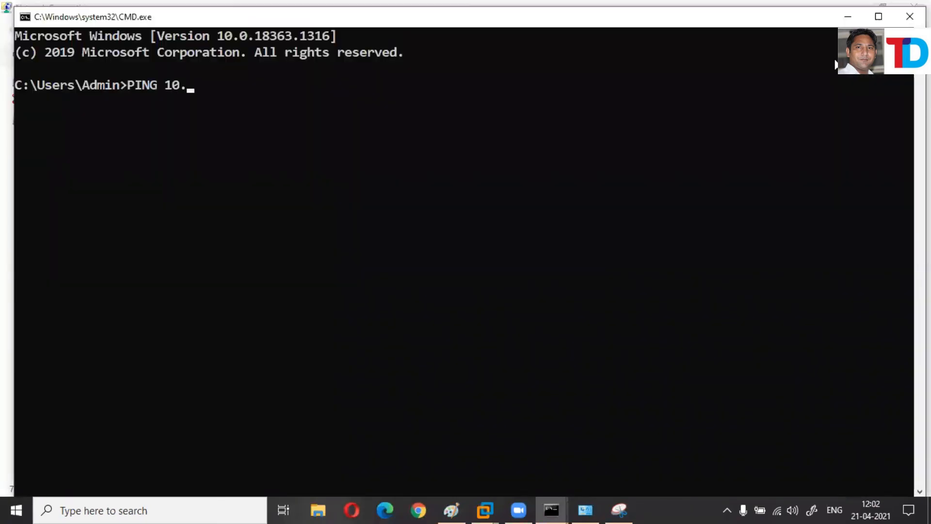
type("0.0.")
type("1")
key("Return")
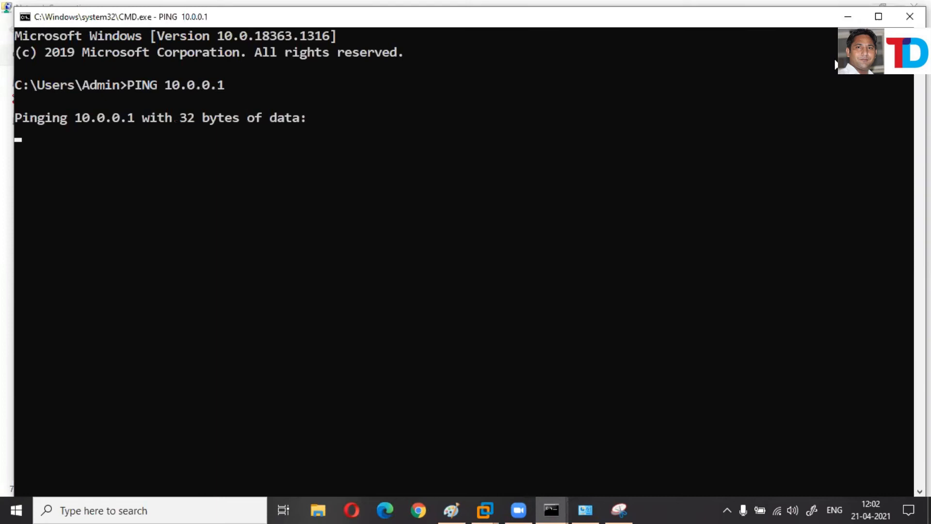
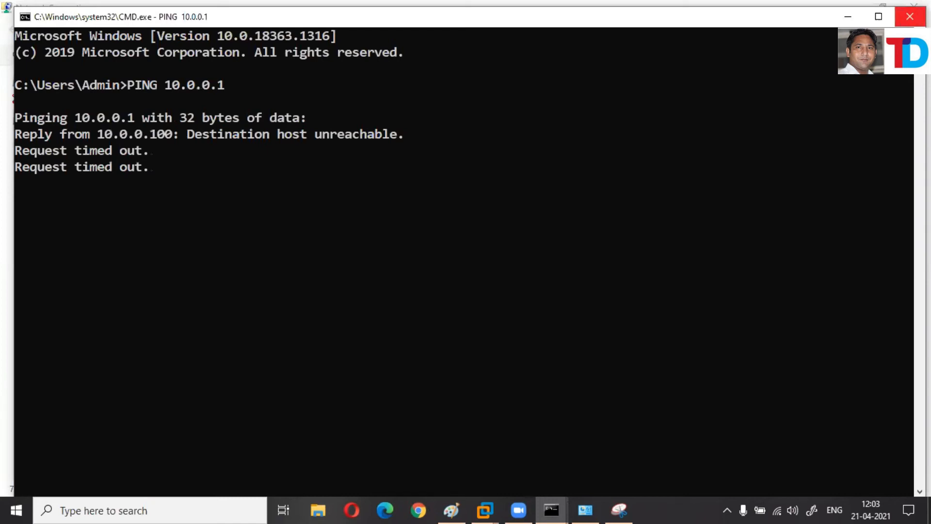
Close the command prompt, then disable and re-enable the VMnet1 adapter.
left_click(898, 20)
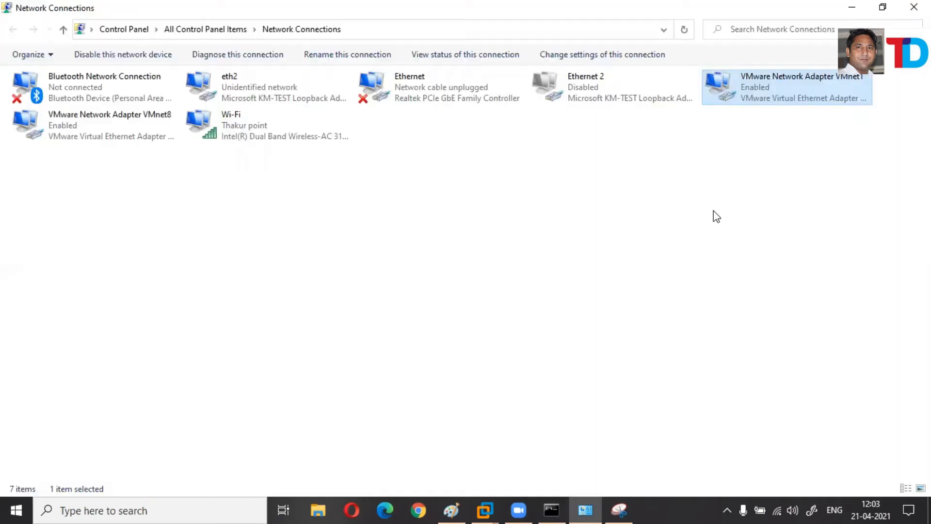
left_click(741, 176)
right_click(739, 98)
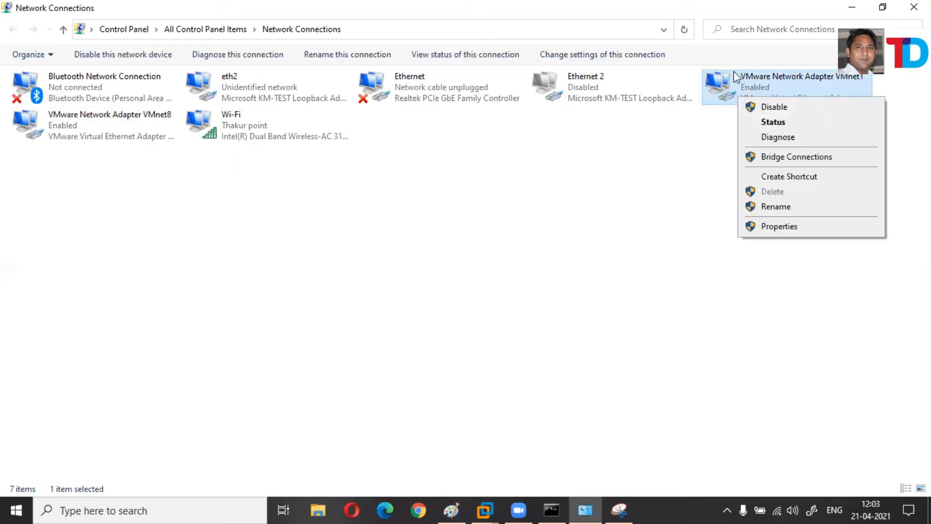
left_click(725, 99)
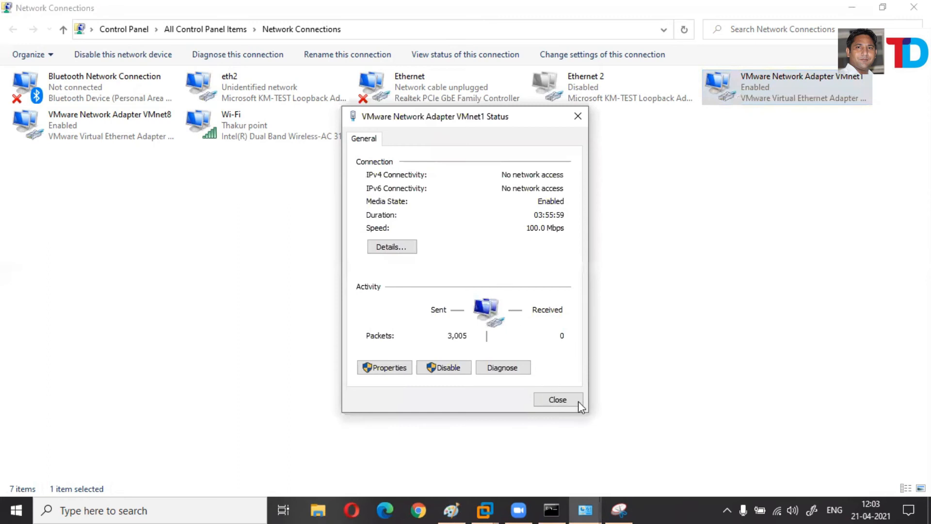
left_click(578, 403)
right_click(749, 83)
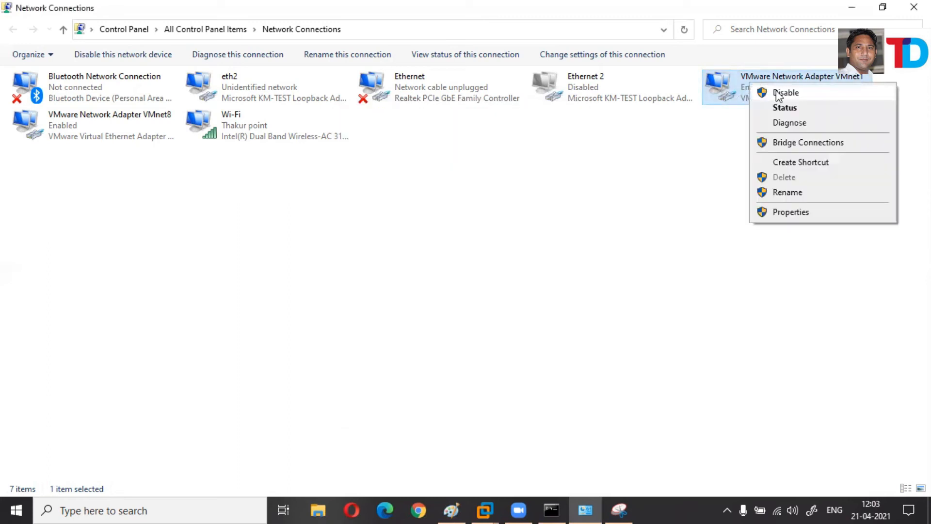
left_click(742, 118)
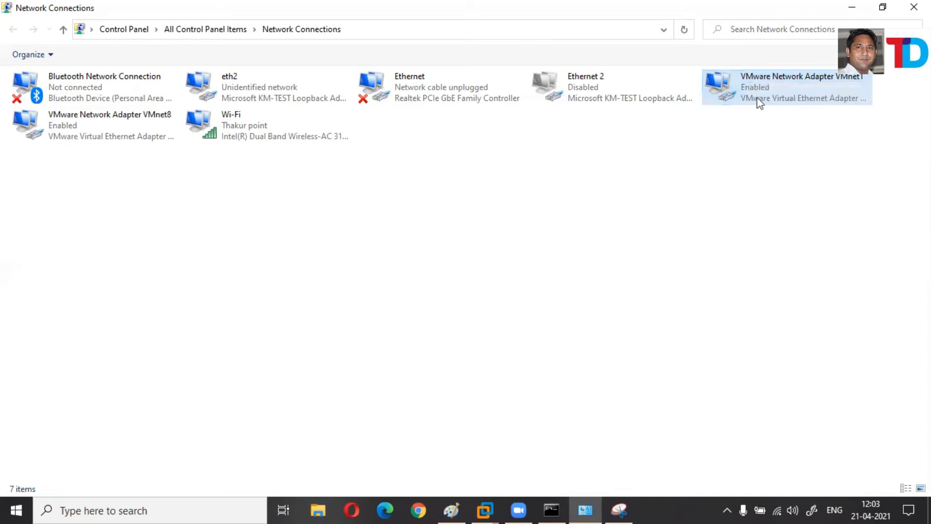
double_click(750, 98)
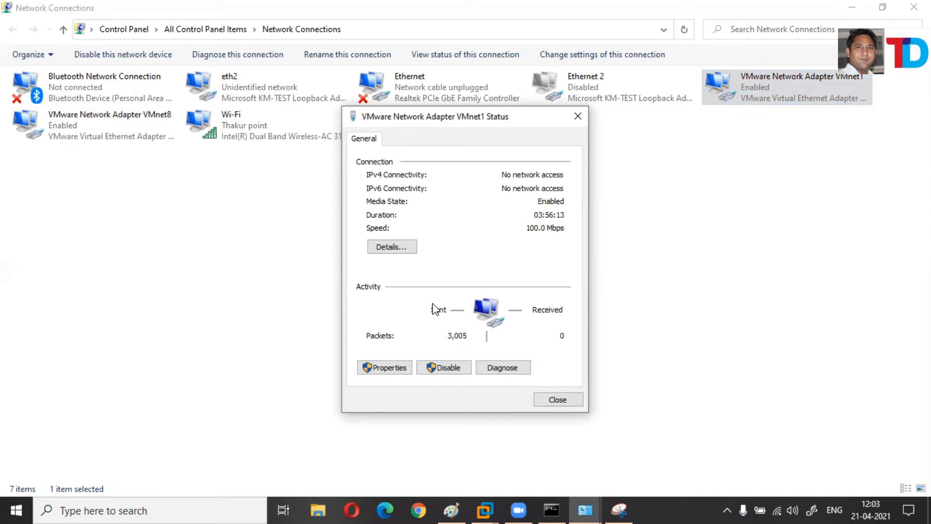
left_click(461, 372)
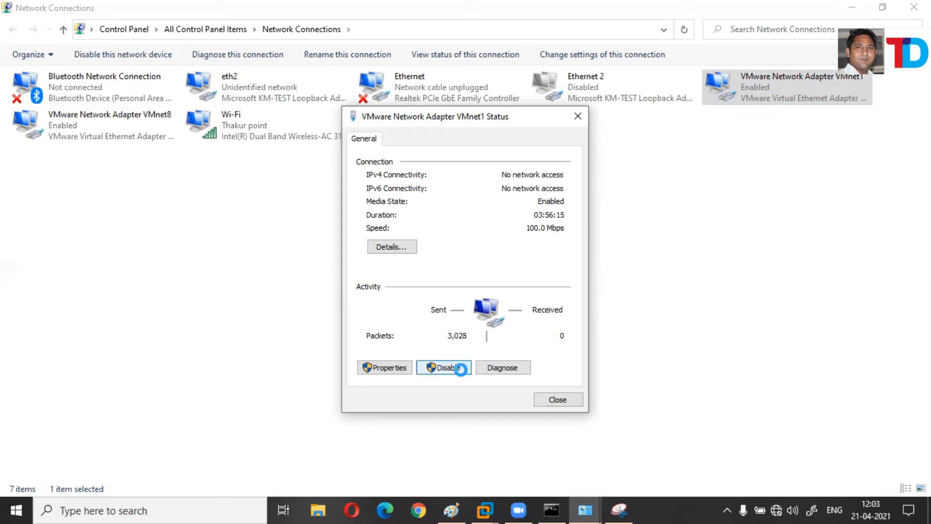
right_click(750, 86)
left_click(777, 99)
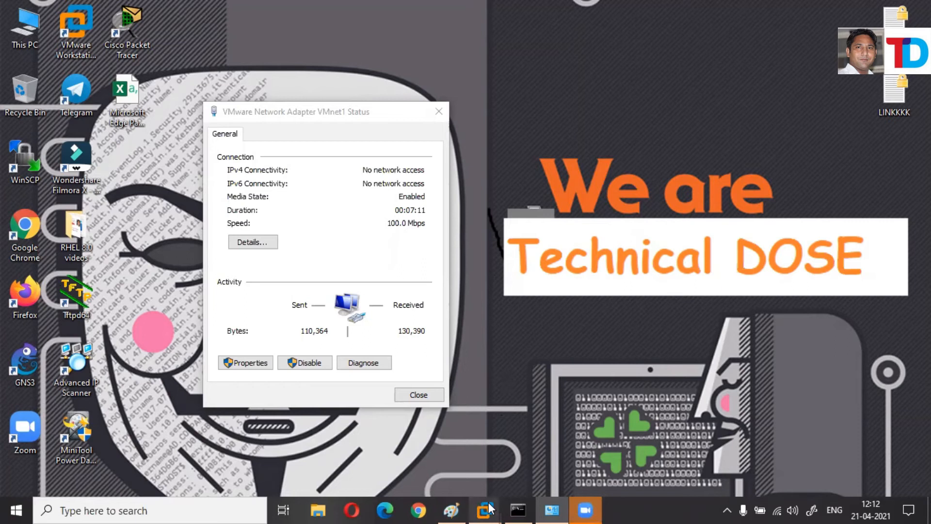
Confirm VMnet1's details show IPv4 10.0.0.100, then bring up the RHEL virtual machine.
left_click(252, 242)
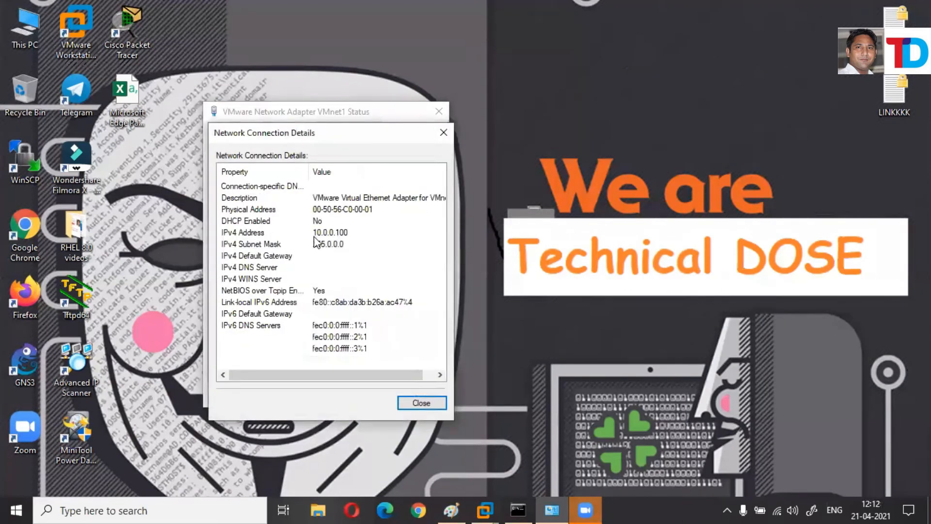
left_click(315, 236)
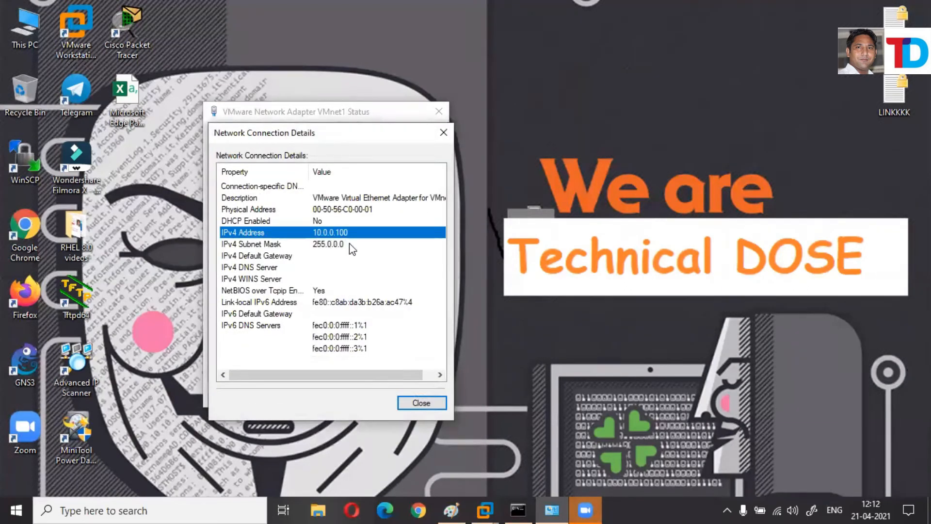
left_click(618, 430)
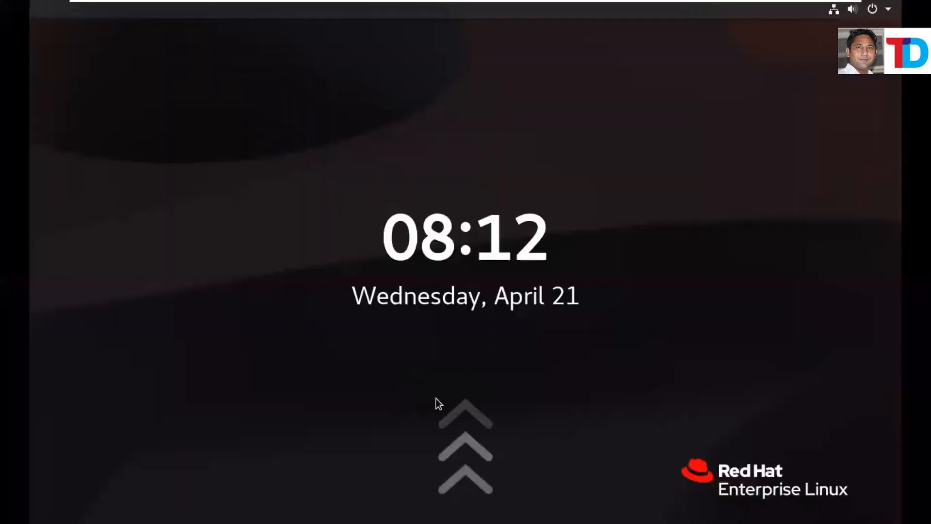
Unlock the RHEL machine with the root password and clear the terminal.
left_click(464, 406)
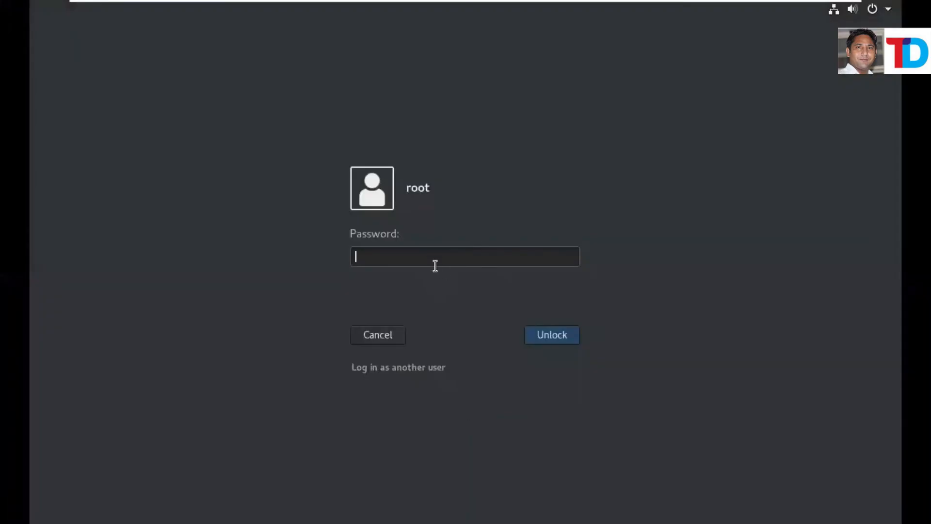
type("redhat123")
key("Return")
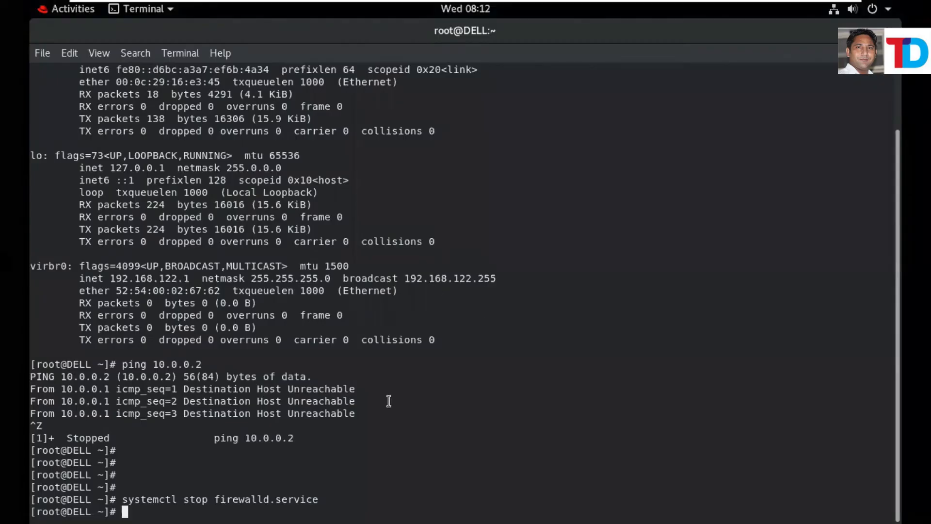
type("clear")
key("Return")
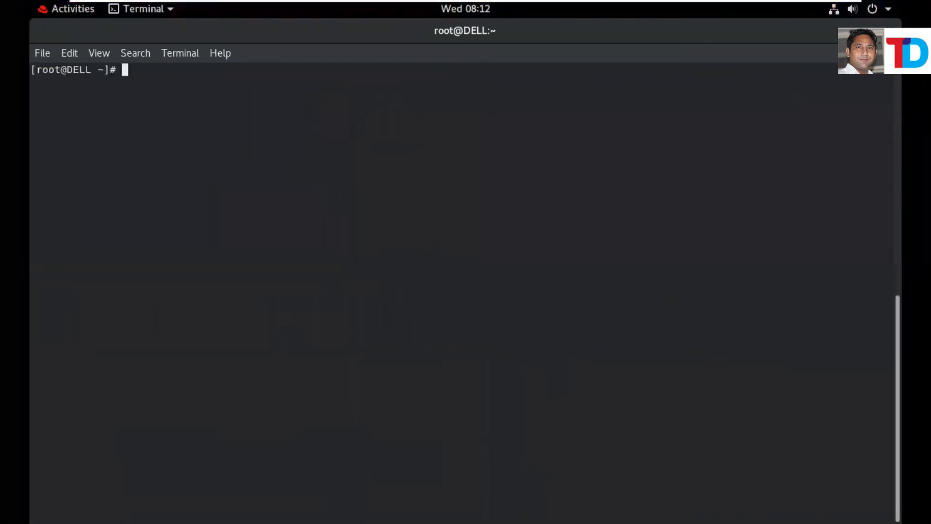
key("Return")
key("Return")
Ping 10.0.0.100 from RHEL, stop it after replies, and switch to the cehV11 Kali tab.
type("ping ")
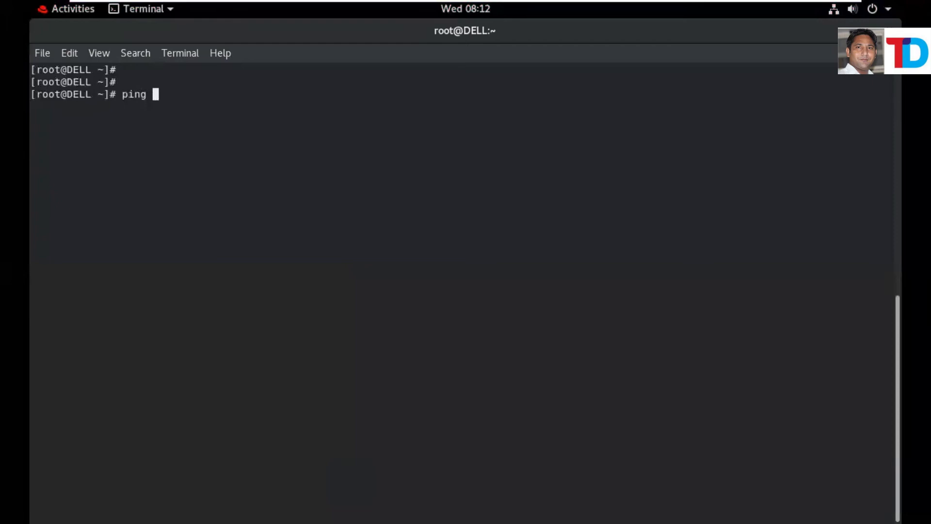
type("10.0.0.100")
key("Return")
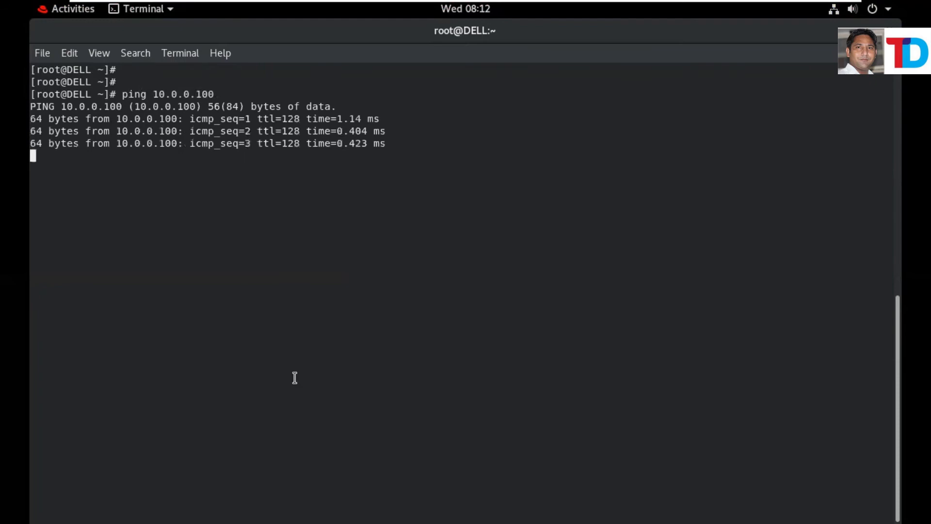
key("ctrl+z")
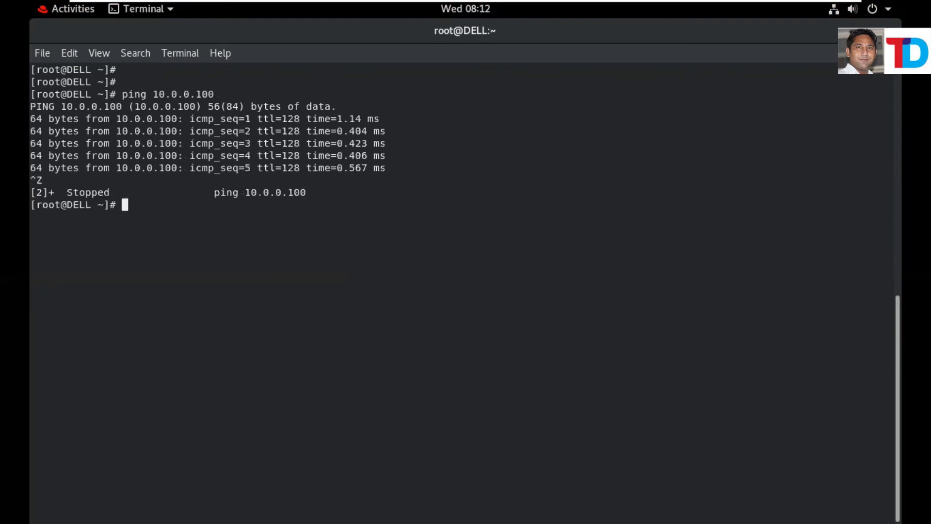
mouse_move(350, 14)
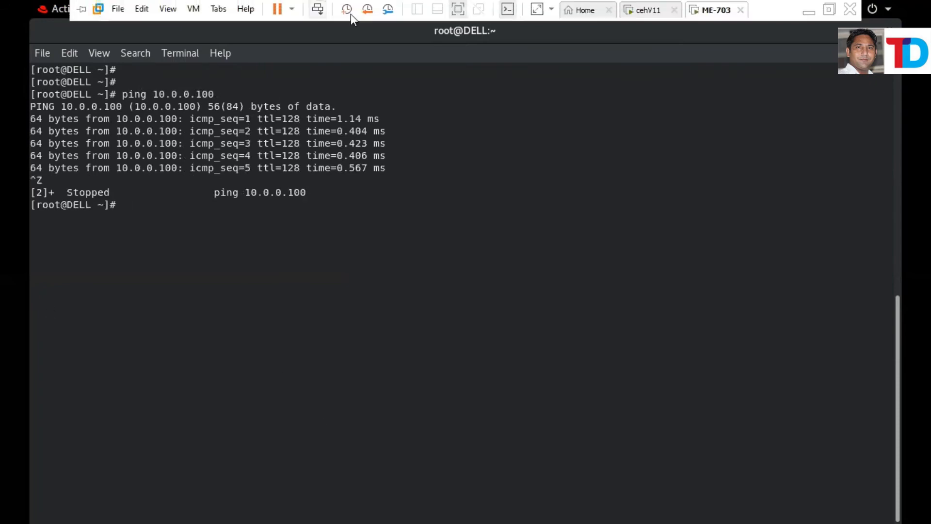
left_click(648, 11)
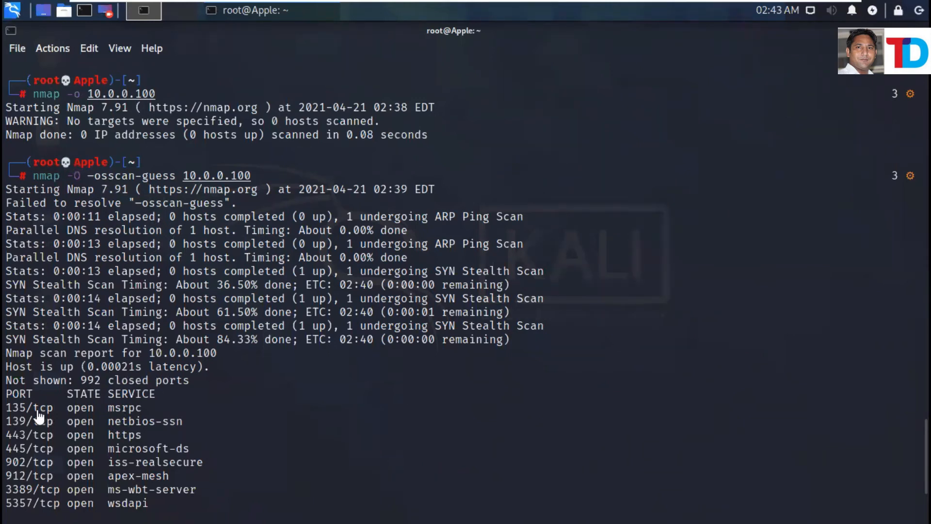
Review the nmap OS detection result, highlighting Microsoft Windows 10 and its version details.
key("Return")
key("Return")
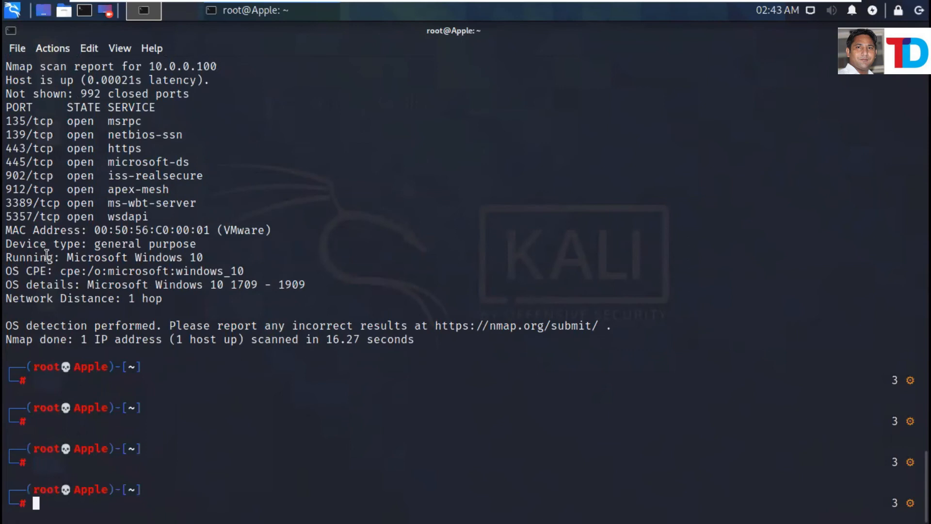
left_click_drag(56, 258, 210, 259)
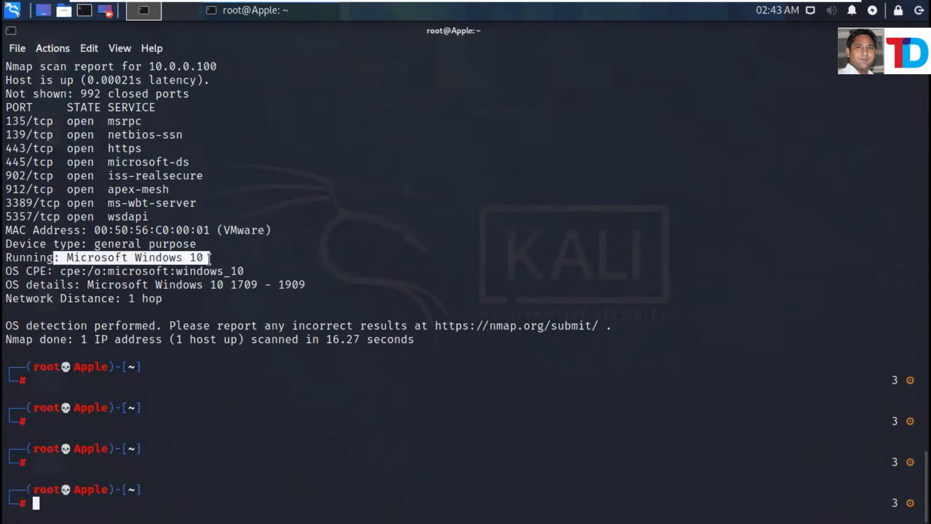
left_click_drag(120, 287, 314, 286)
left_click_drag(106, 299, 161, 300)
left_click(225, 300)
Ping 10.0.0.100 from Kali, stop after five replies, and minimize the VM window.
type("ping ")
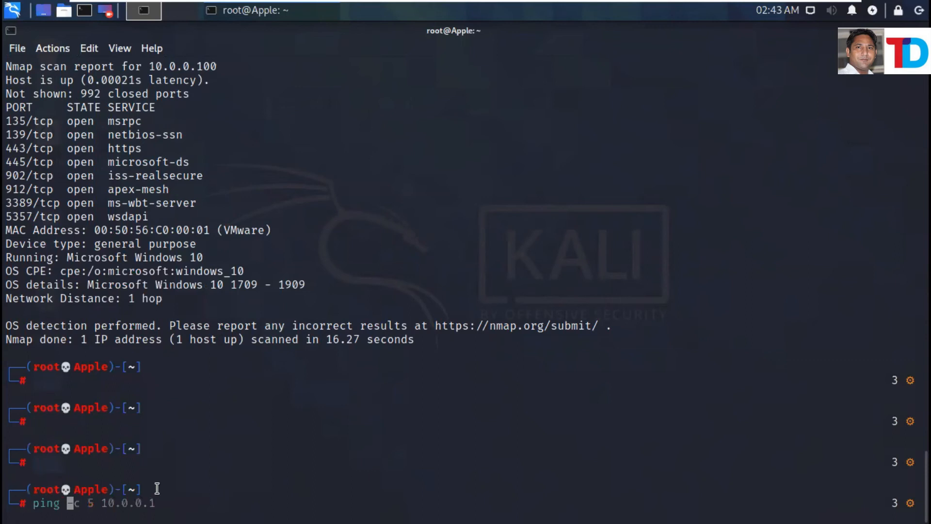
type("10")
key("Right")
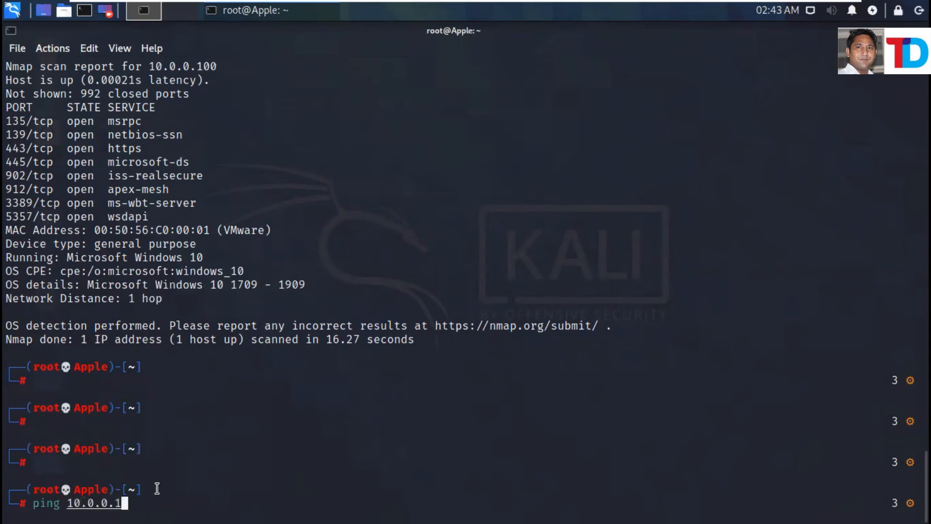
type("00")
key("Return")
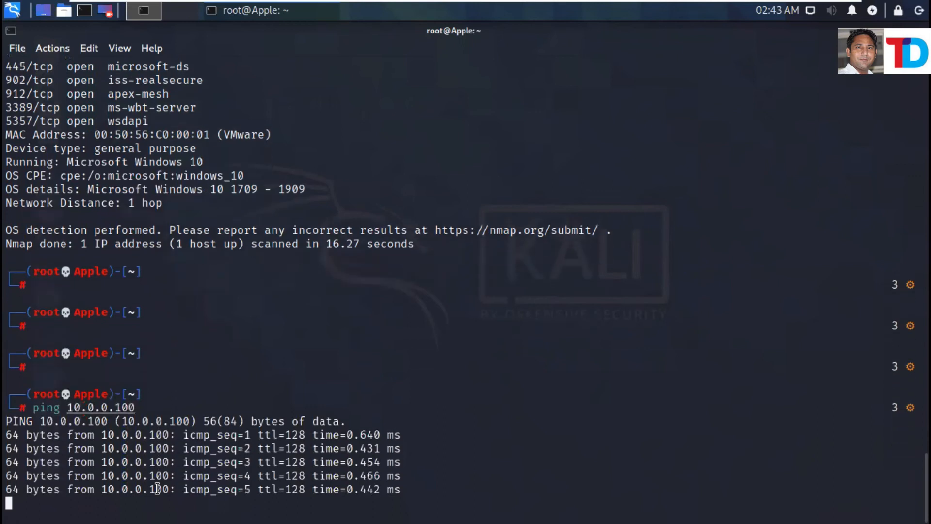
key("ctrl+z")
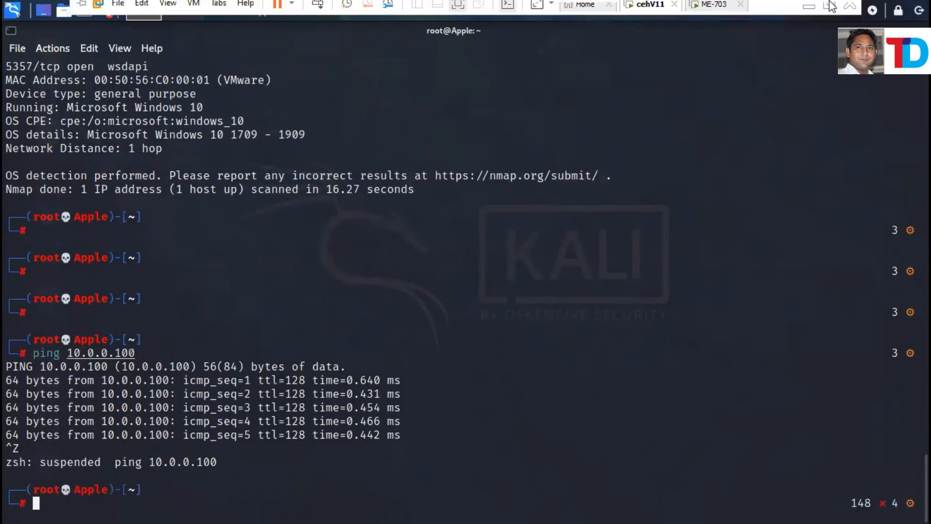
left_click(809, 4)
Close the VMnet1 details and status, then ping 10.0.0.1 from the host Command Prompt.
left_click(444, 132)
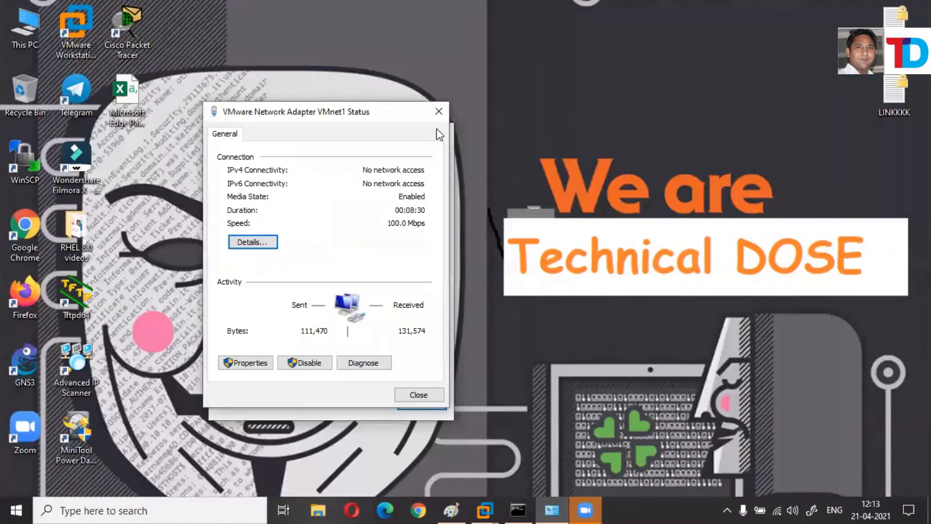
left_click(439, 111)
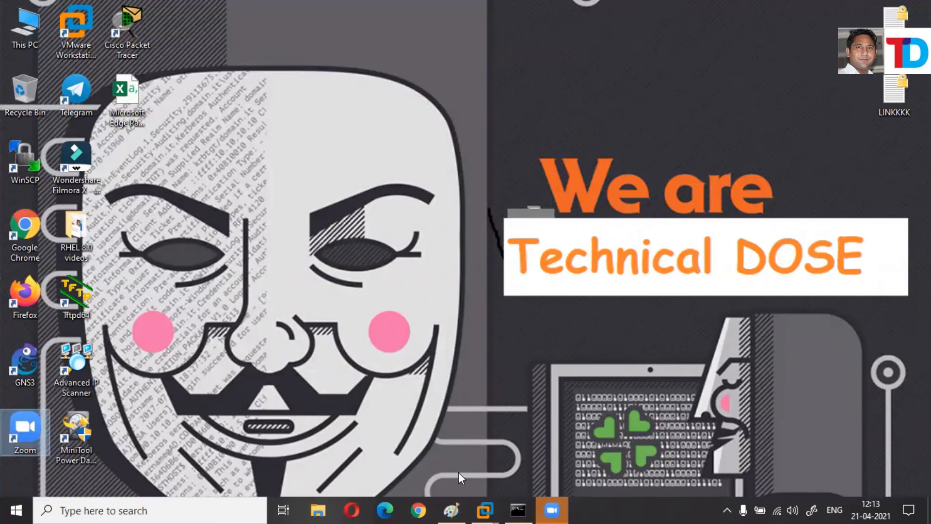
type("PING 1")
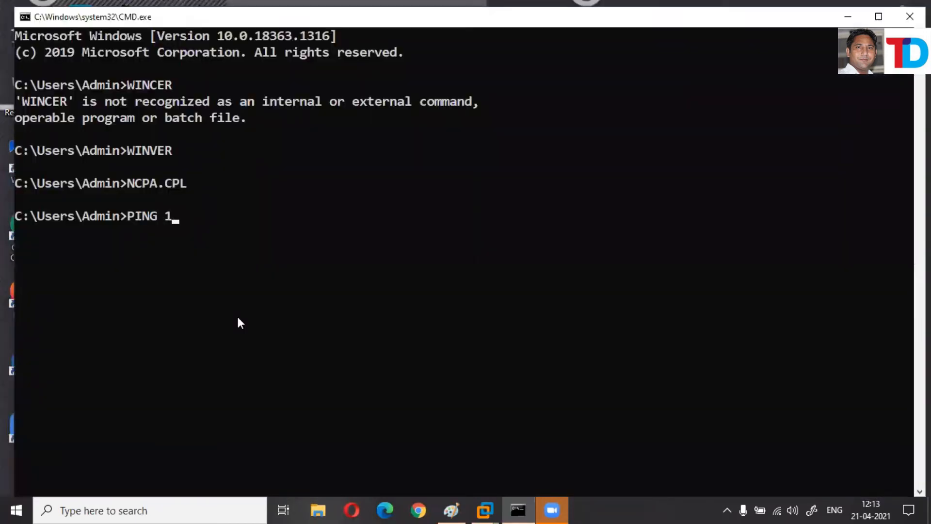
type("0.0.0.1")
key("Return")
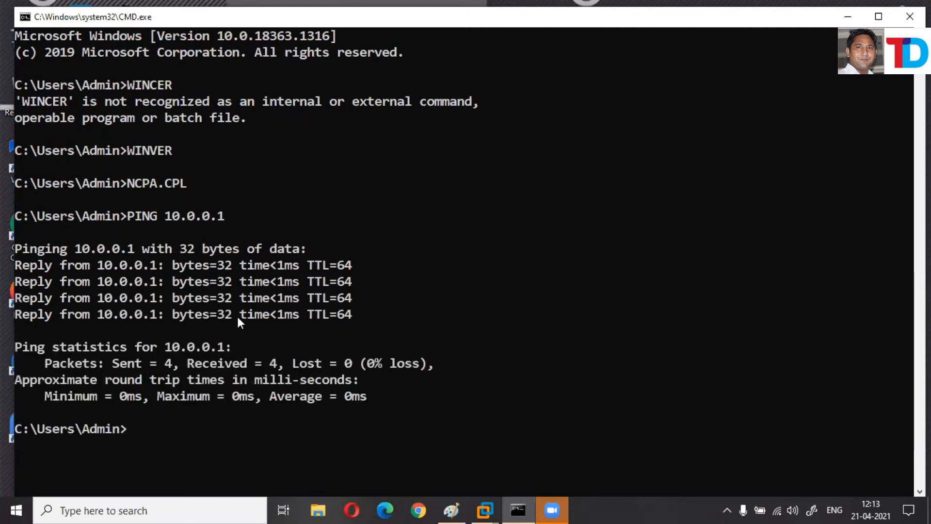
Edit the recalled command to ping the Kali VM at 10.0.0.2 and pause to read replies.
key("Up")
key("BackSpace")
type("2")
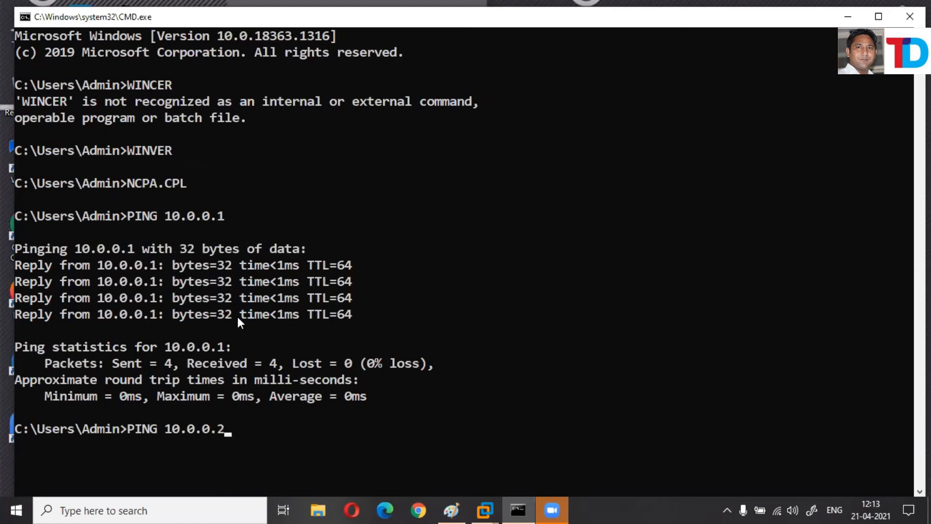
key("Return")
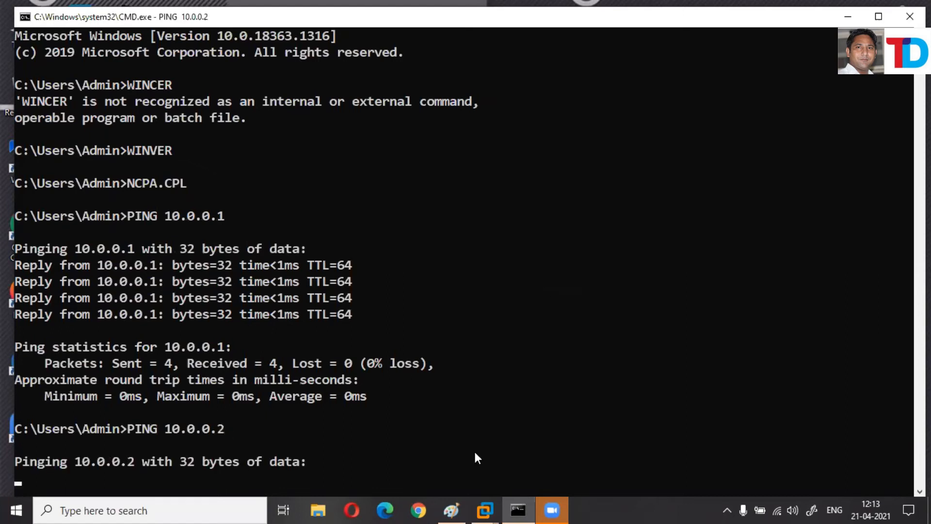
left_click(595, 329)
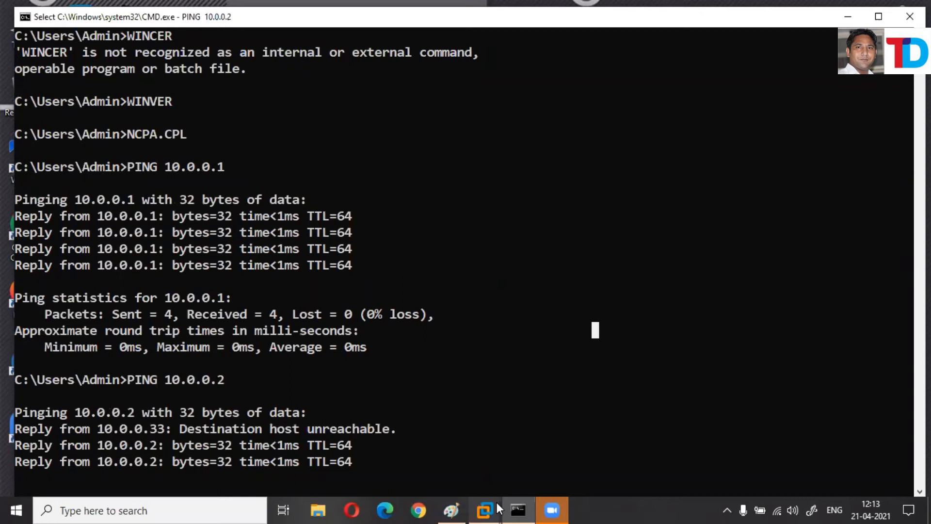
Highlight the ttl=128 values on the Kali ping replies.
mouse_move(473, 508)
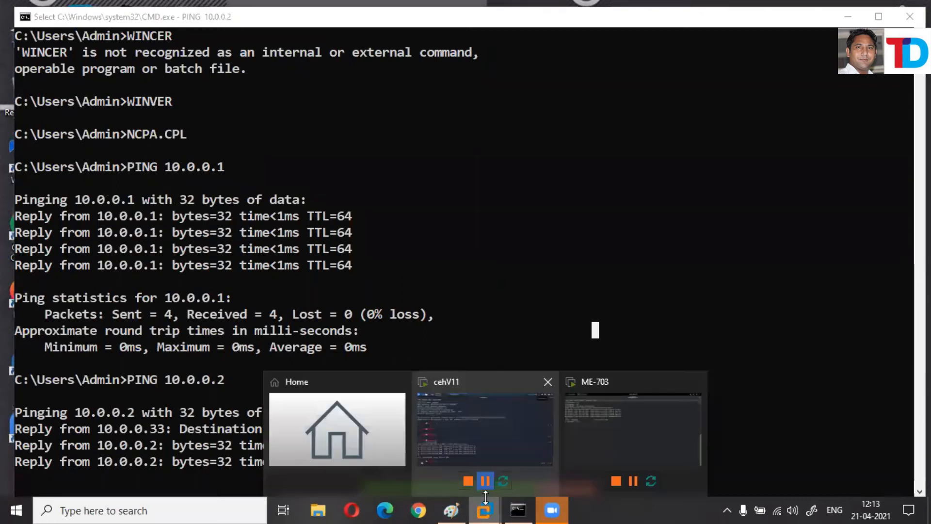
left_click(469, 414)
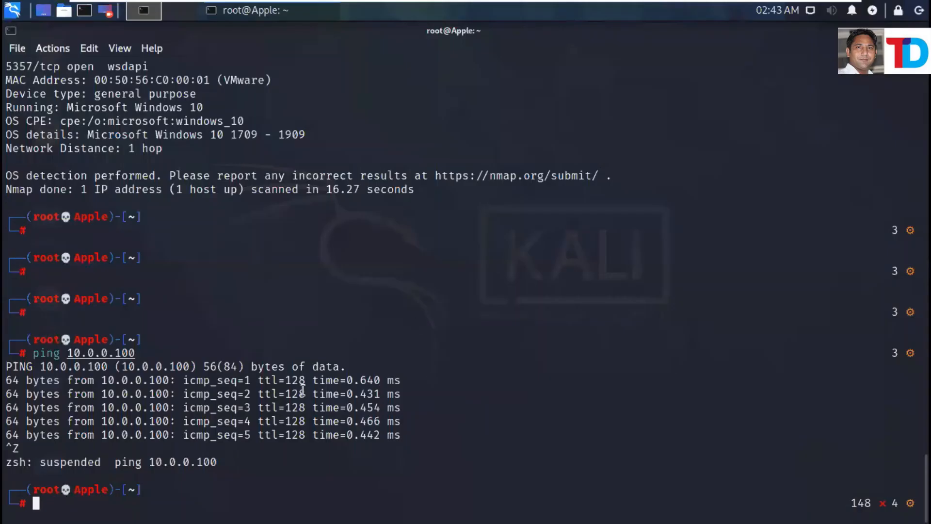
left_click_drag(258, 380, 305, 380)
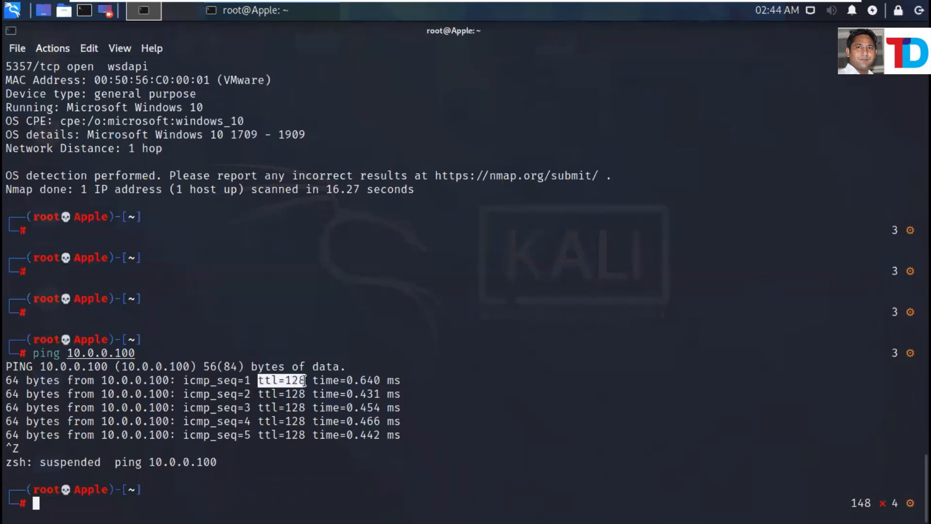
left_click(274, 385)
left_click_drag(265, 381, 306, 381)
left_click(274, 405)
left_click_drag(275, 405, 306, 407)
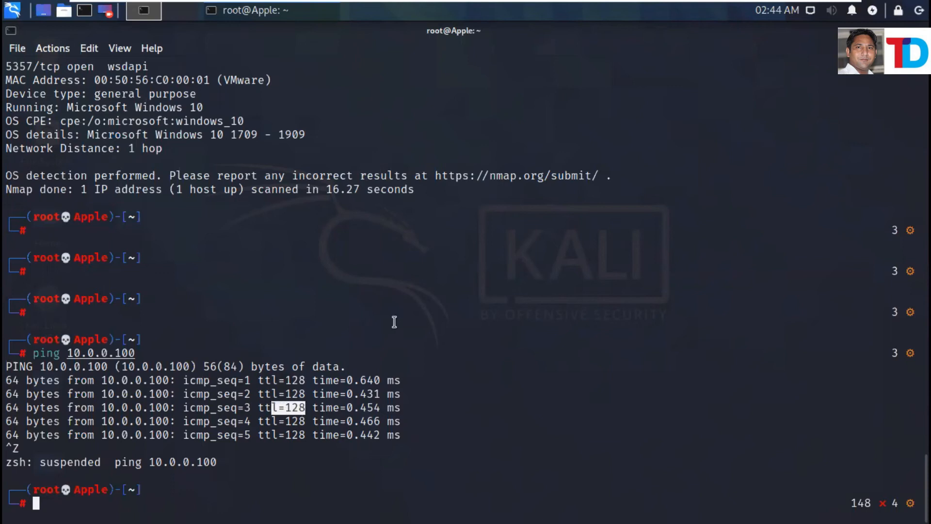
Compare with TTL=64 on the host's ping replies in the Command Prompt.
mouse_move(837, 5)
left_click(809, 10)
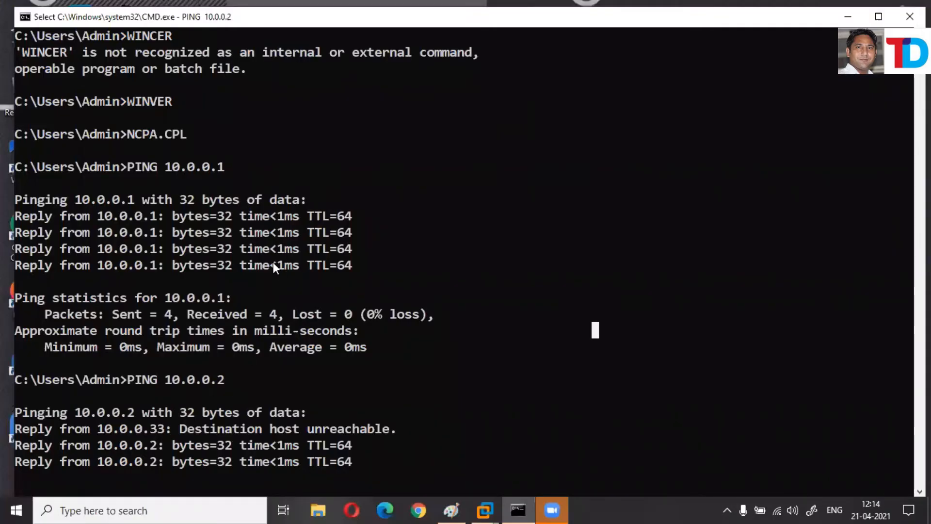
left_click_drag(319, 215, 351, 266)
left_click_drag(316, 444, 356, 465)
scroll(487, 285, "down", 11)
scroll(486, 282, "up", 12)
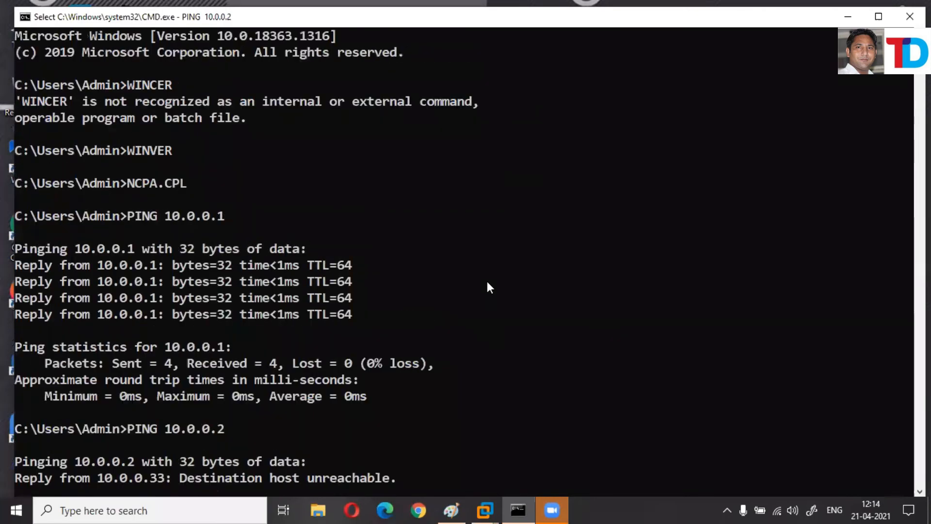
scroll(487, 283, "down", 7)
key("ctrl+z")
key("ctrl+z")
key("ctrl+z")
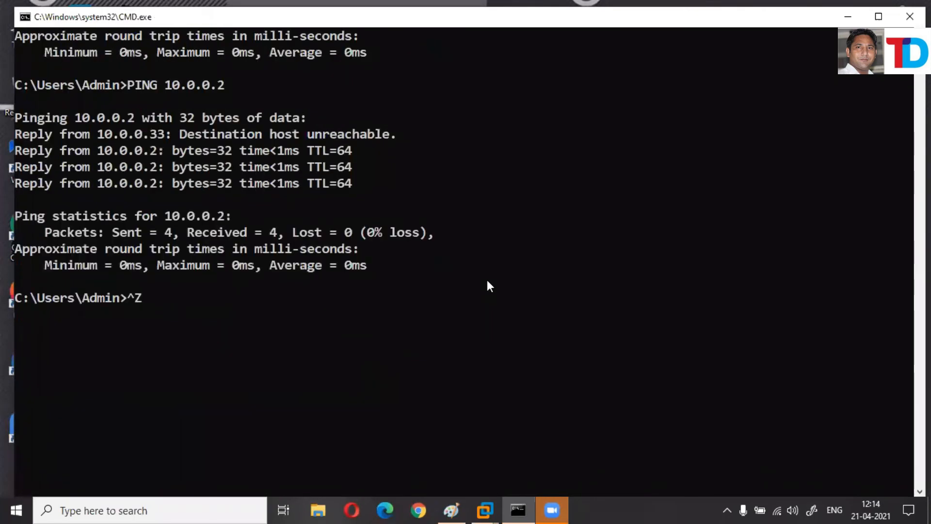
key("ctrl+z")
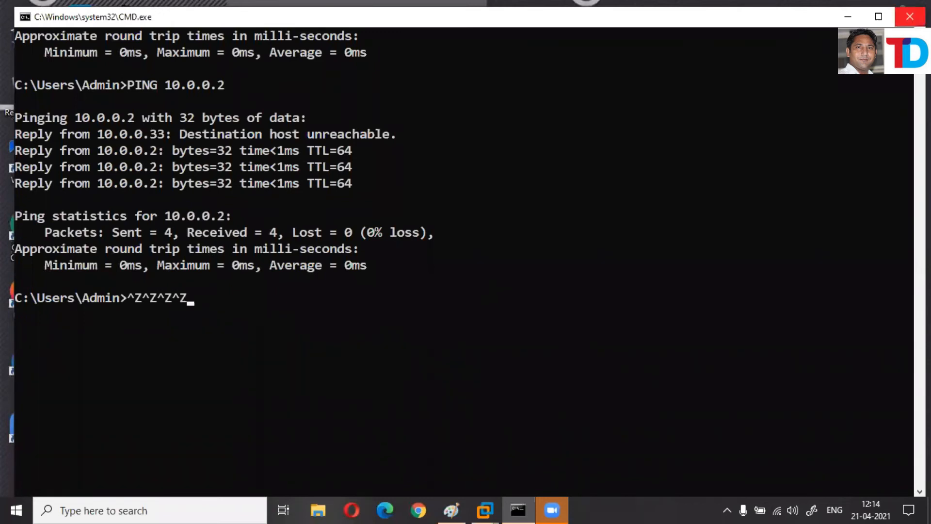
Close the host Command Prompt and minimize the Kali VM to show the desktop.
left_click(910, 16)
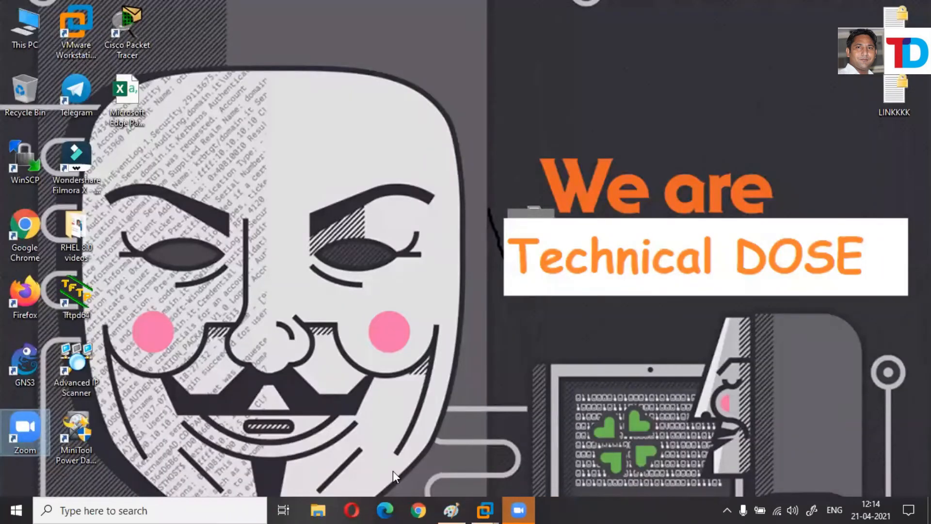
mouse_move(485, 509)
left_click(501, 415)
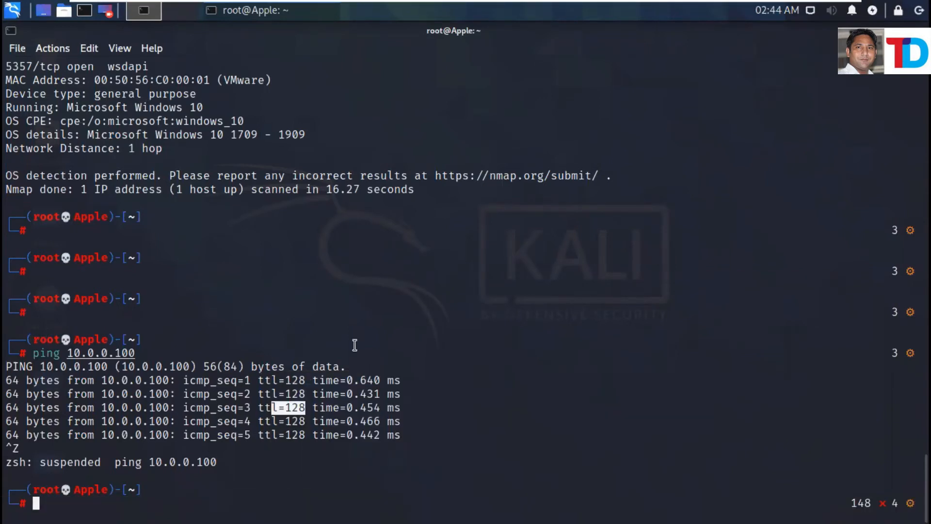
mouse_move(738, 6)
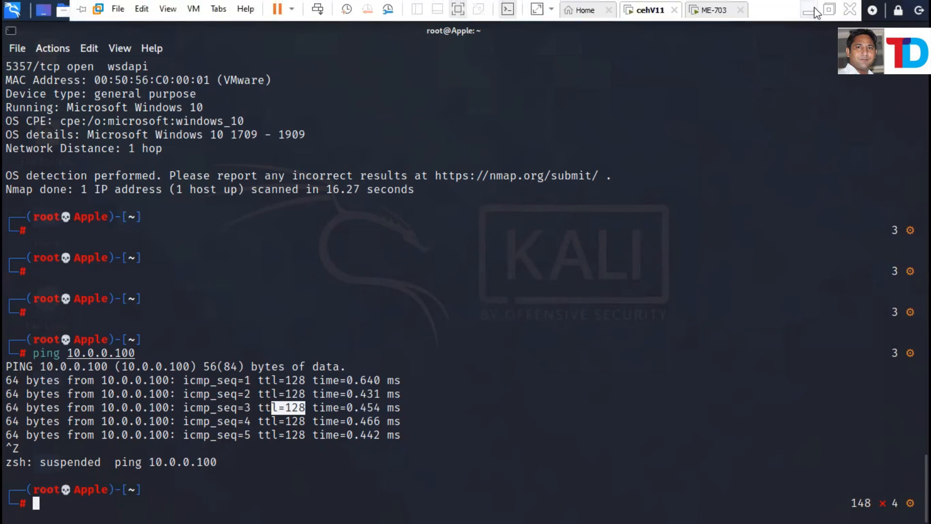
left_click(813, 9)
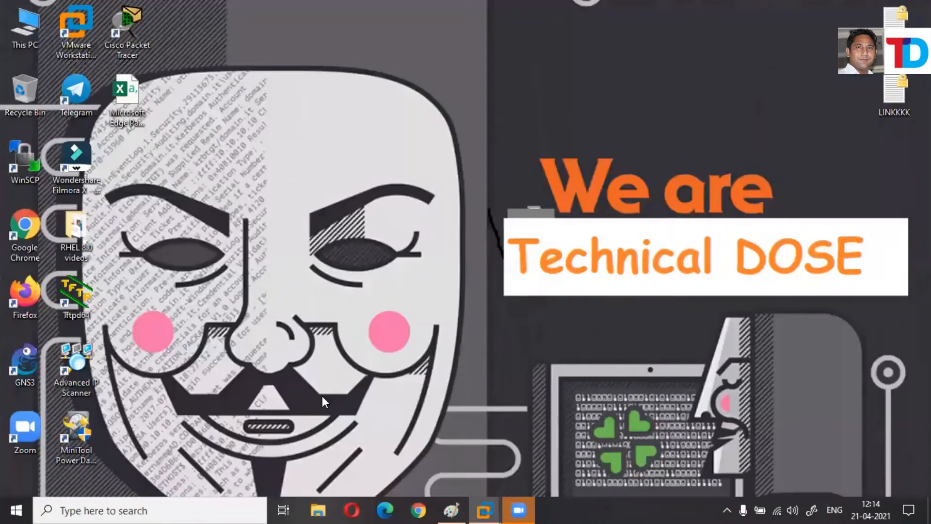
Add a text box reading 'VM WARE HAVE OWN DHCP SERVICE' to the blank area of the Paint diagram.
left_click(451, 511)
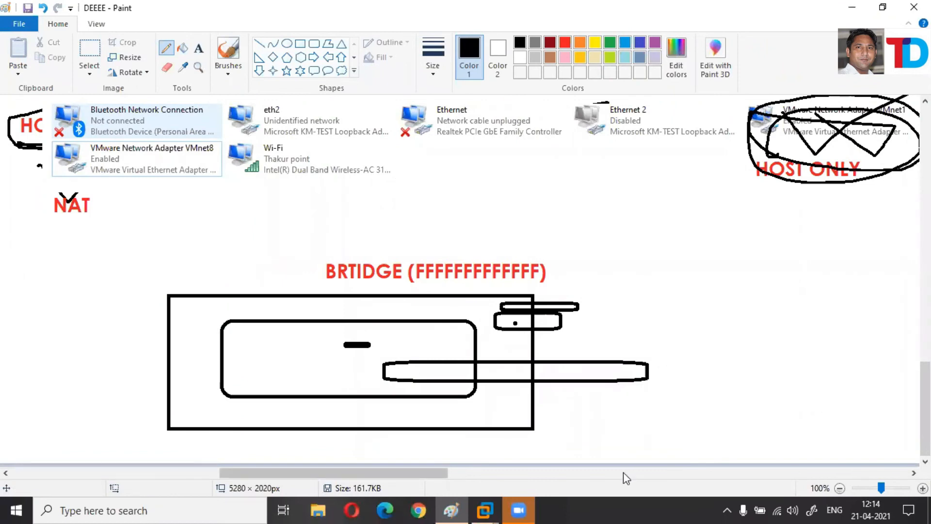
scroll(154, 474, "right", 15)
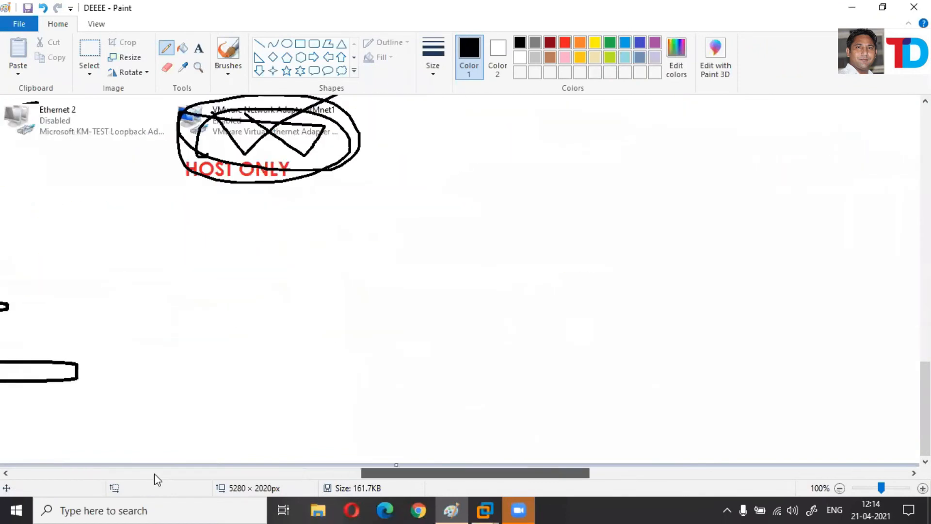
left_click(198, 48)
left_click_drag(106, 118, 693, 356)
left_click_drag(823, 374, 859, 387)
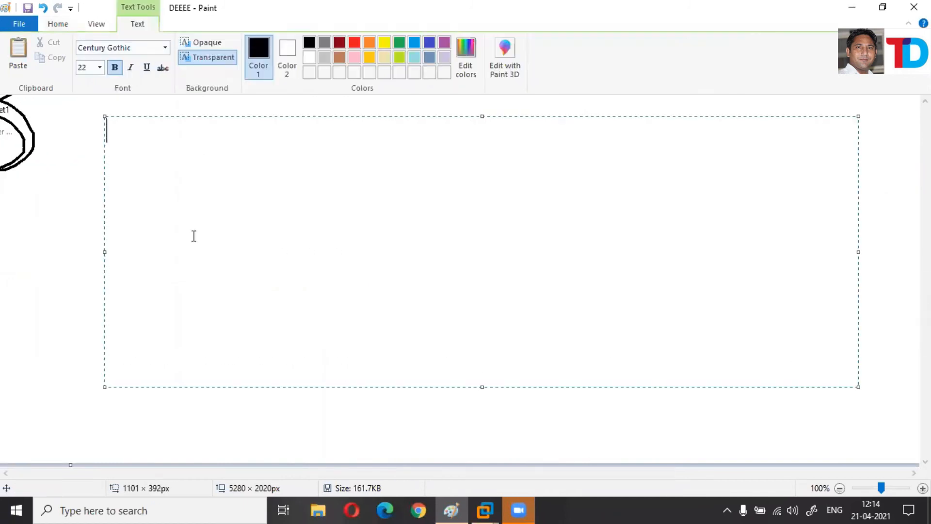
type("VM WARE")
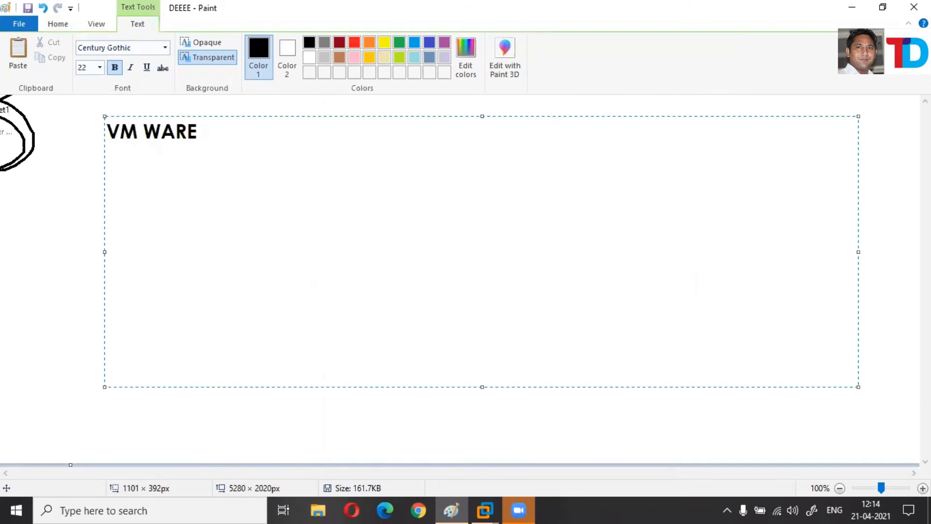
type(" HAVE O")
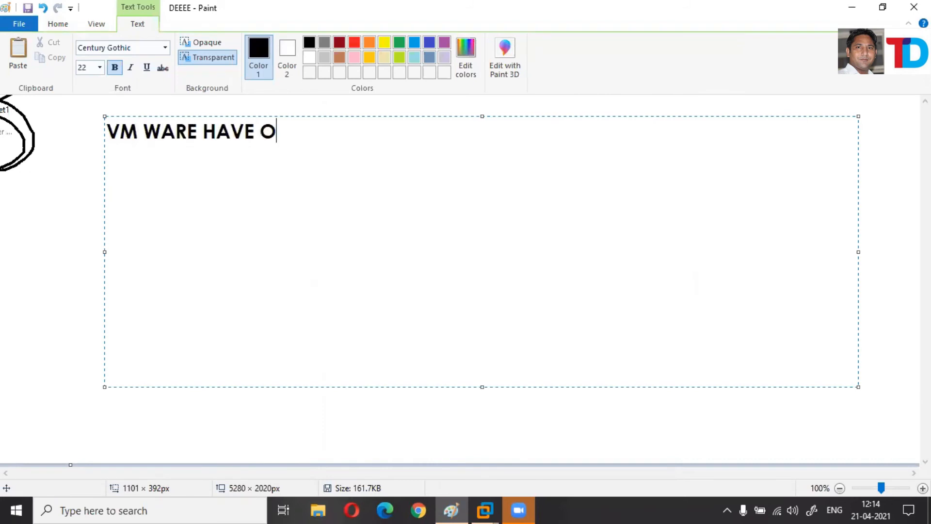
type("WN DHC")
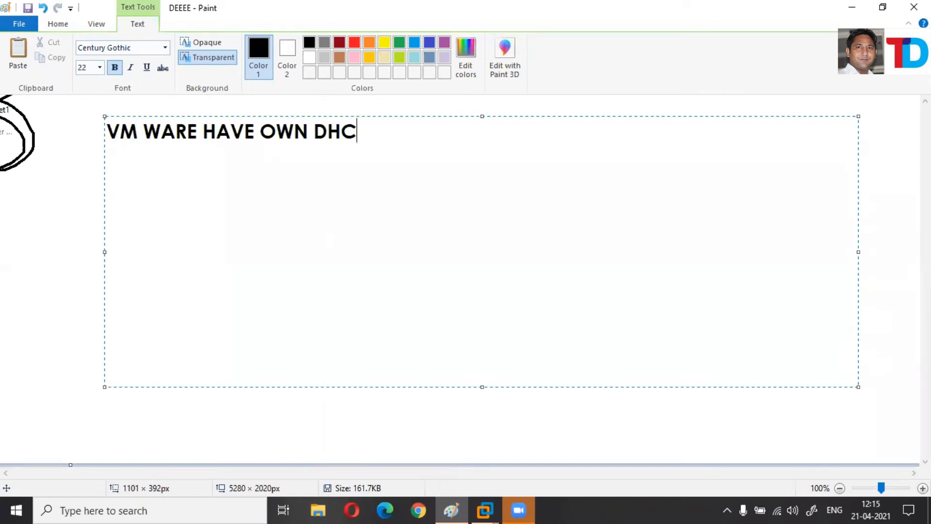
type("P SERVICE")
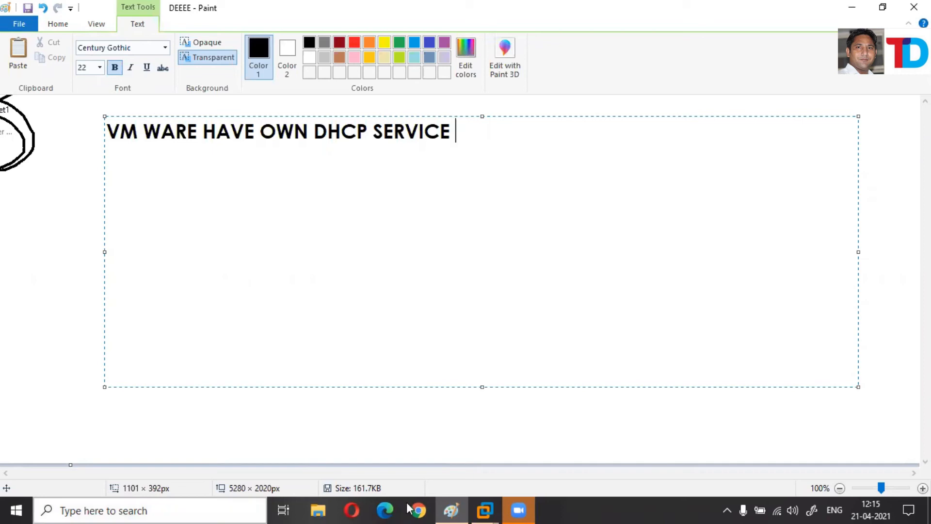
left_click(490, 497)
Exit full screen and open Edit > Virtual Network Editor with Change Settings for admin rights.
left_click(495, 448)
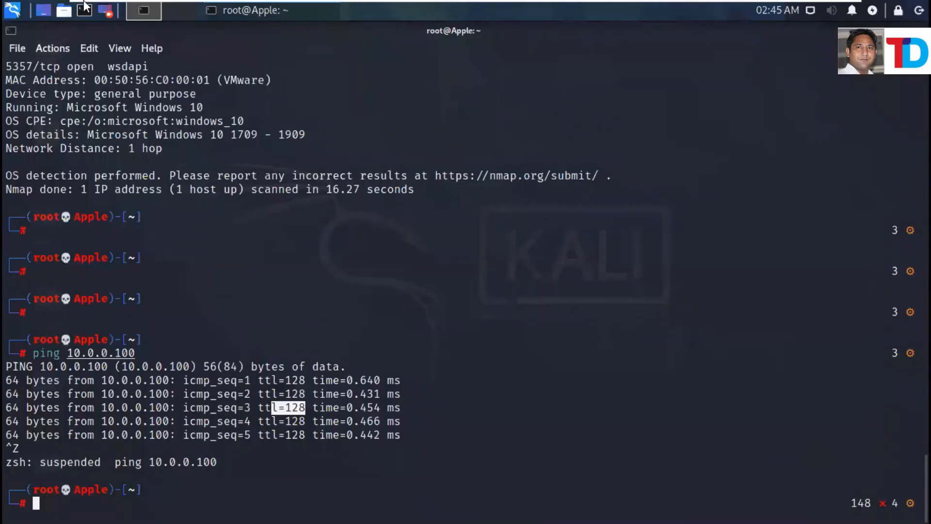
mouse_move(582, 1)
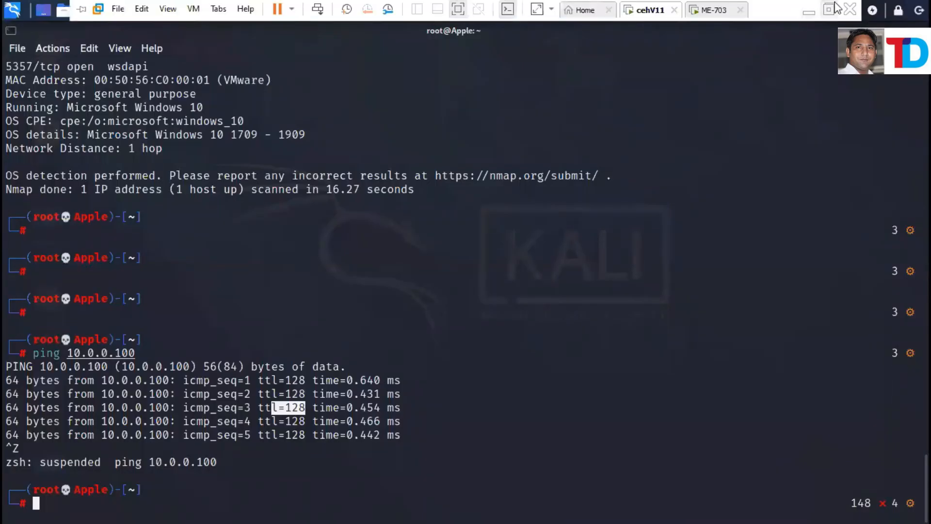
left_click(834, 3)
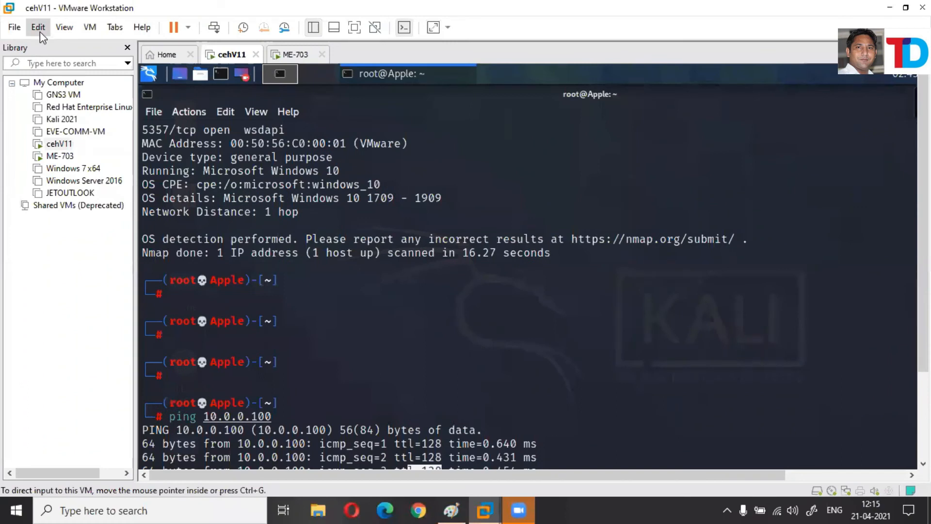
left_click(40, 33)
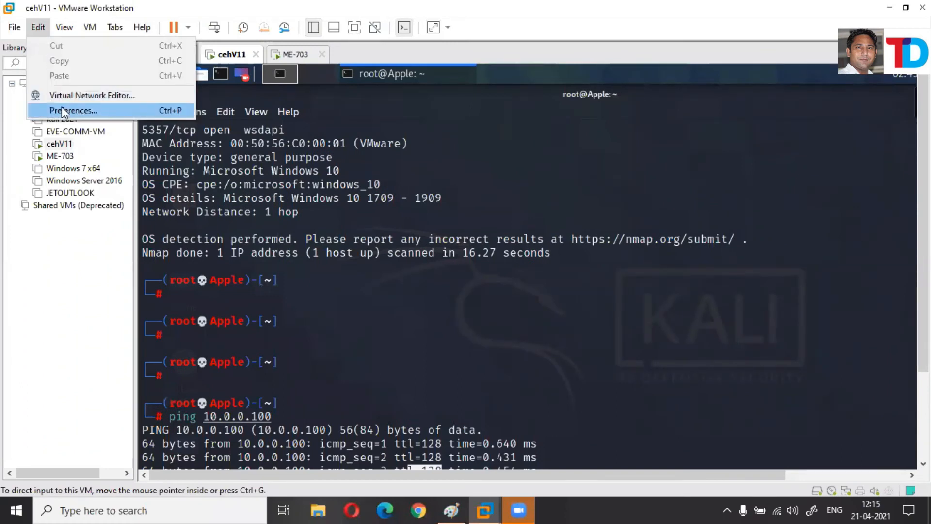
left_click(89, 102)
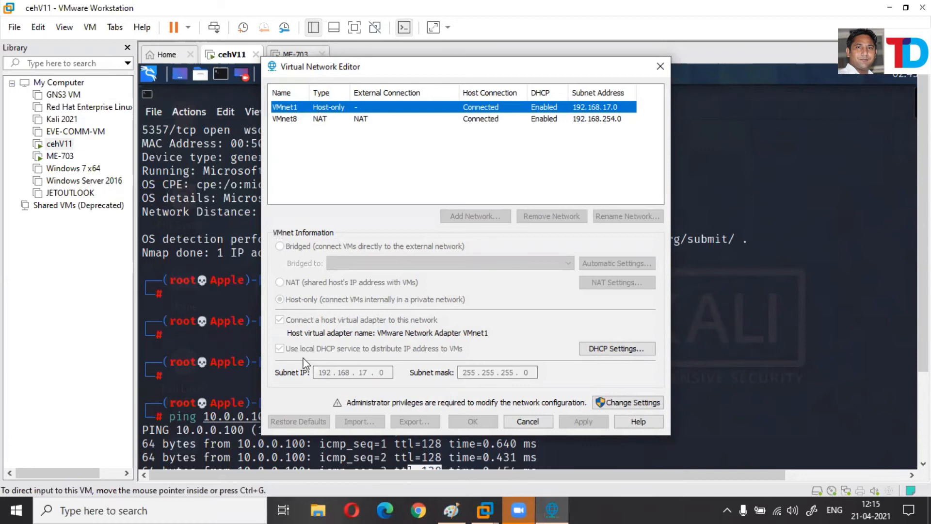
left_click(631, 404)
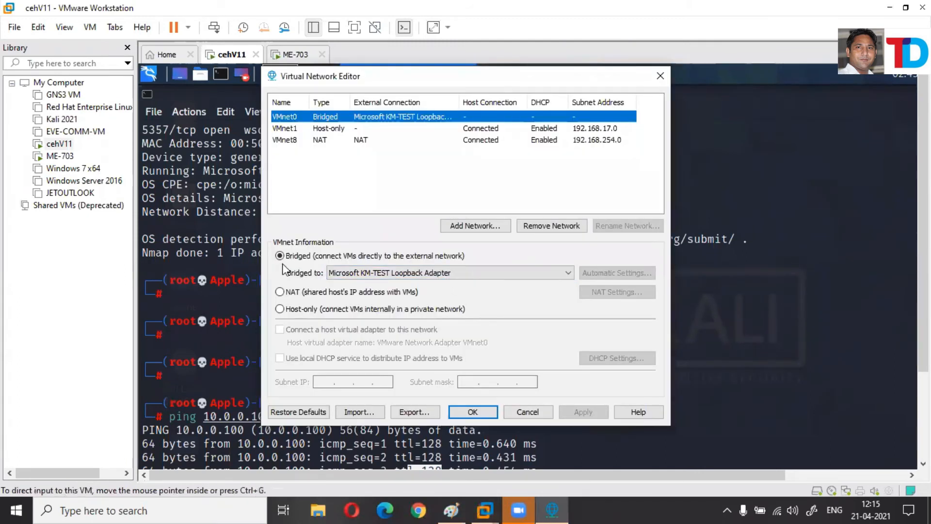
Make VMnet0 host-only with a connected host adapter and local DHCP service, then apply.
left_click(280, 310)
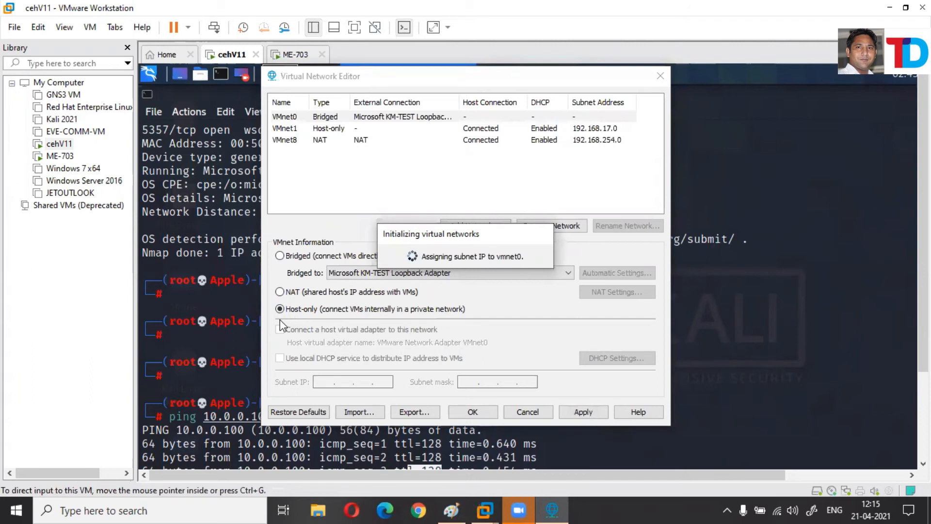
left_click(281, 329)
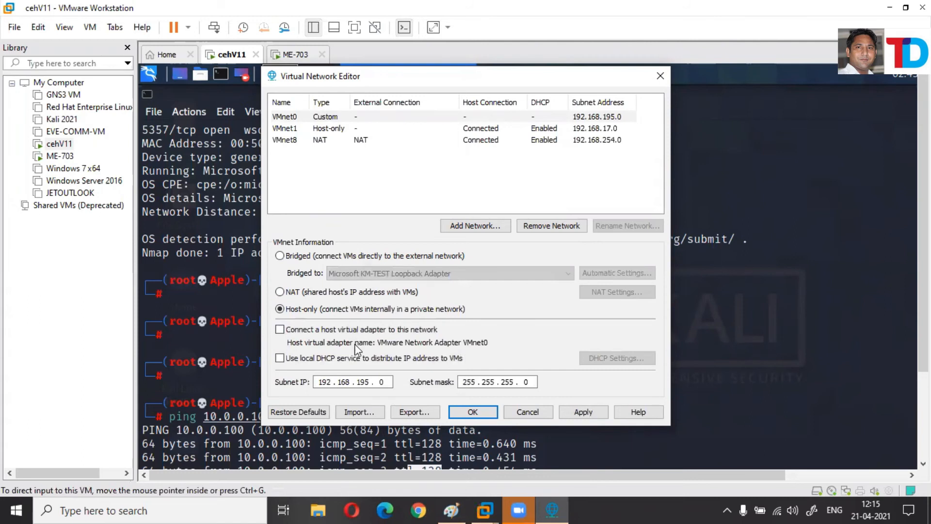
left_click(281, 330)
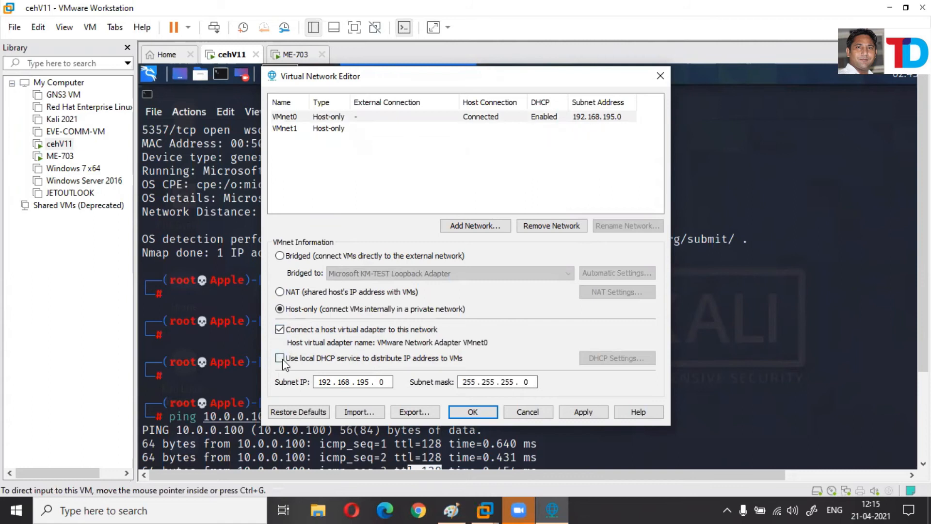
left_click(281, 359)
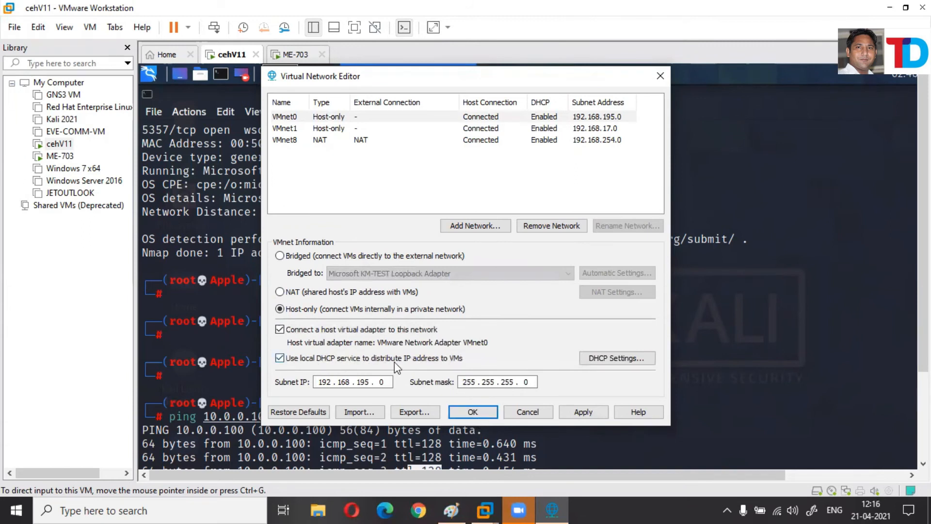
left_click(582, 412)
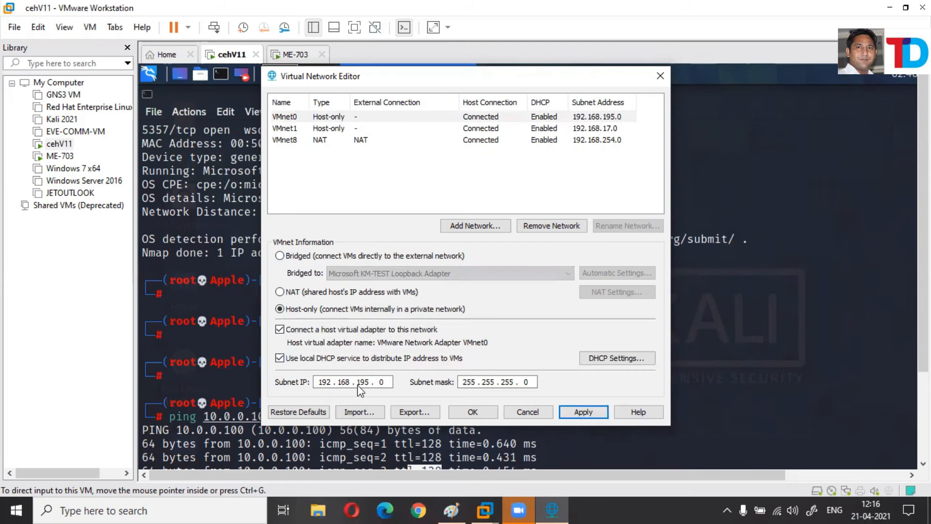
left_click(484, 415)
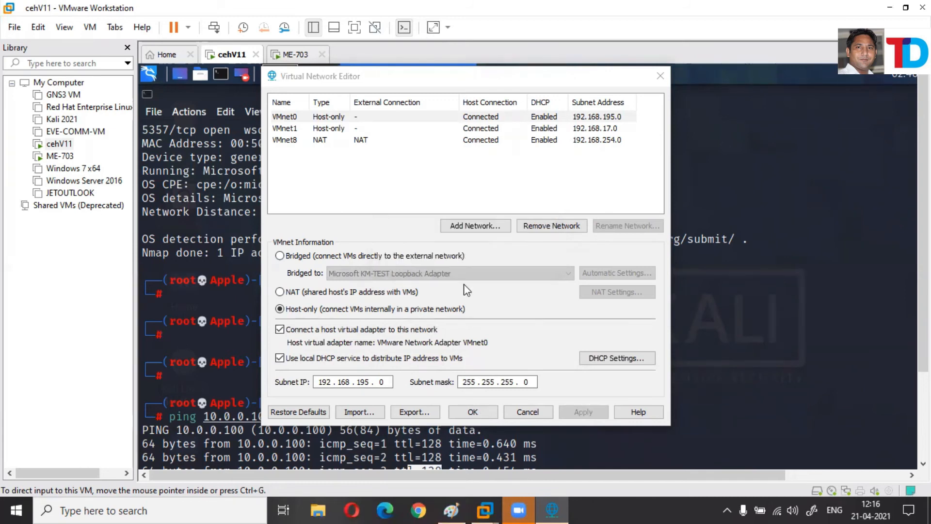
left_click(464, 416)
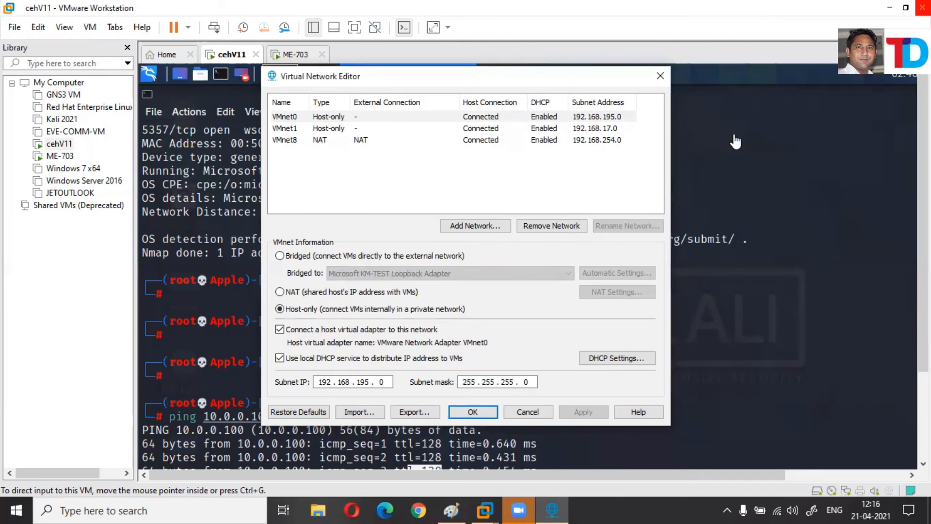
Open Network Connections via ncpa.cpl and inspect VMnet0's IPv4 properties.
key("super+r")
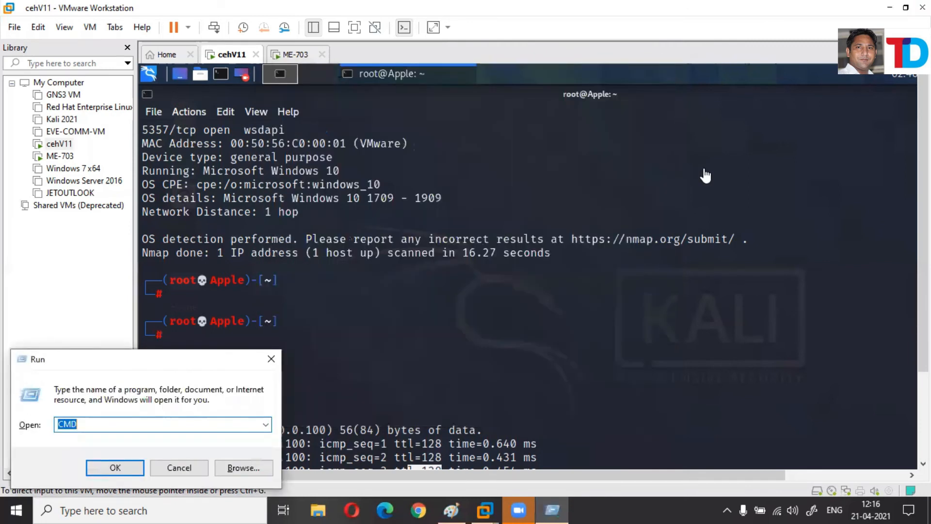
type("NC")
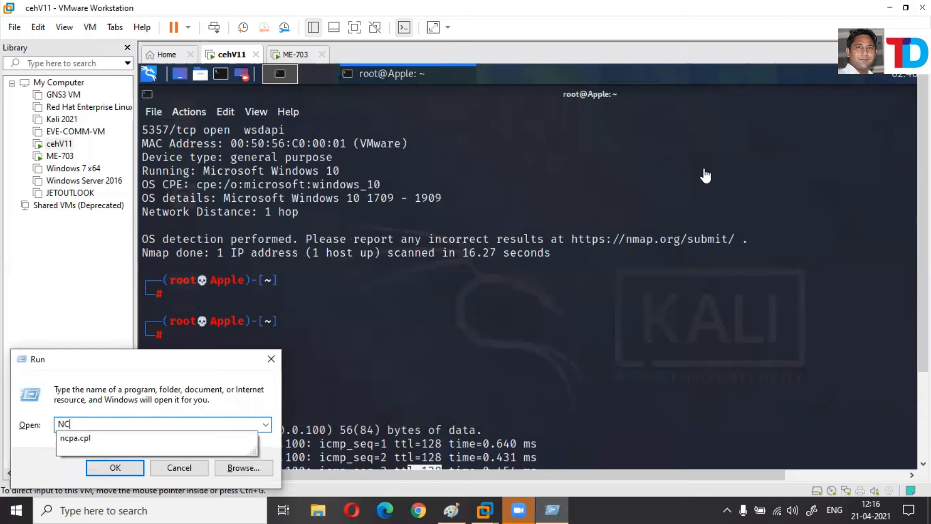
key("Down")
key("Return")
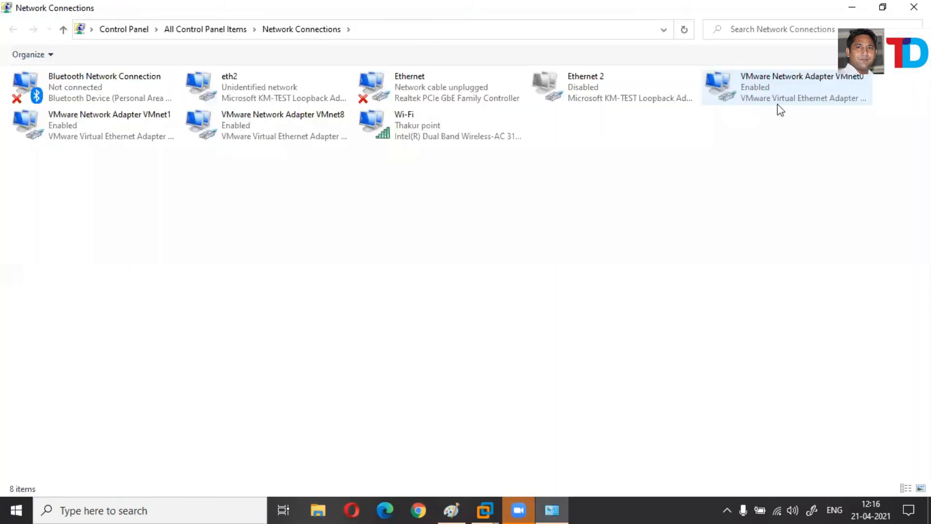
right_click(728, 93)
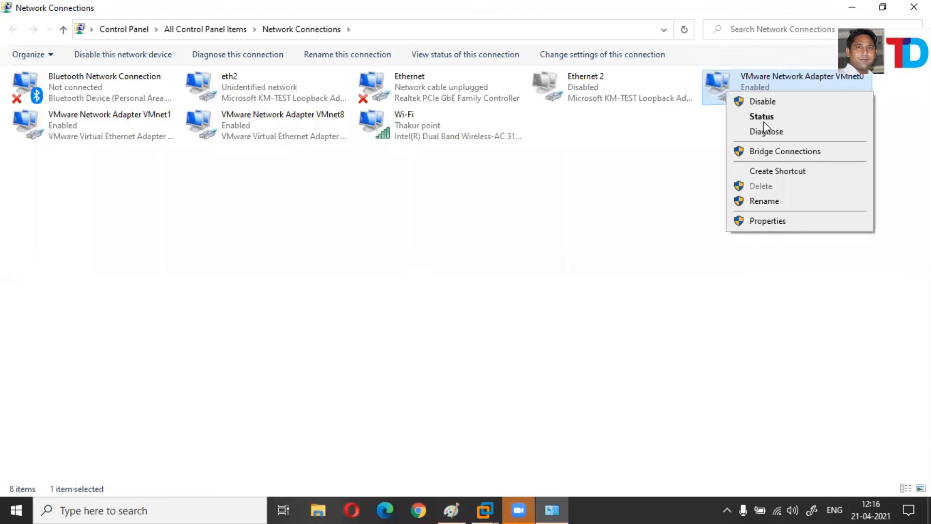
left_click(763, 223)
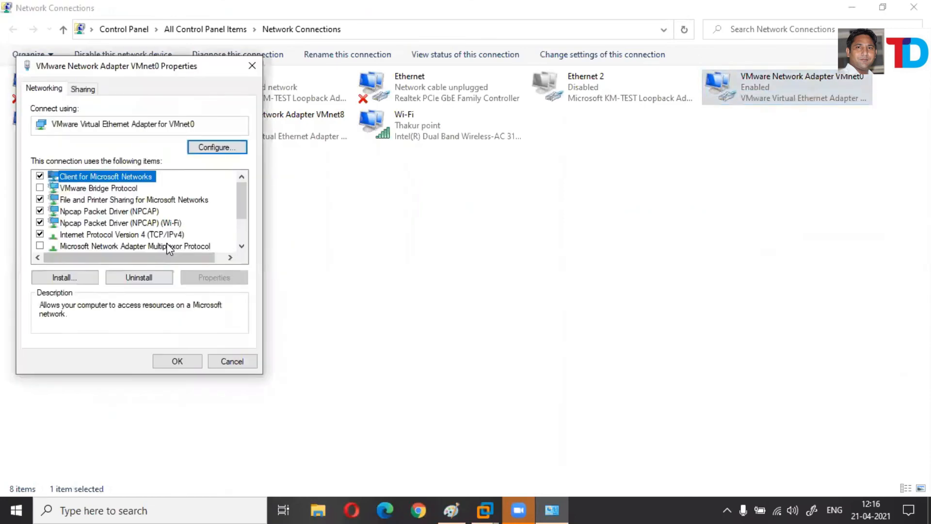
double_click(170, 236)
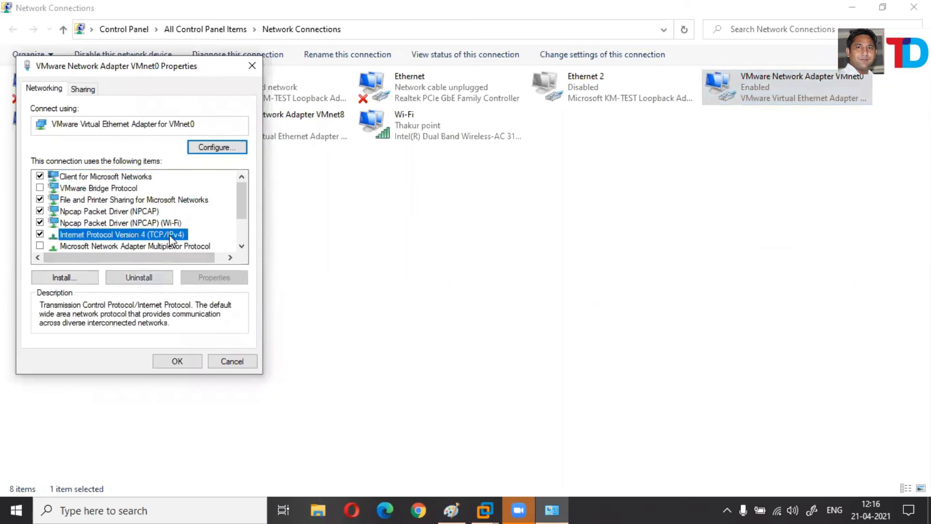
key("Escape")
left_click(249, 66)
Check VMnet0's status details show IPv4 address 192.168.195.1.
double_click(755, 110)
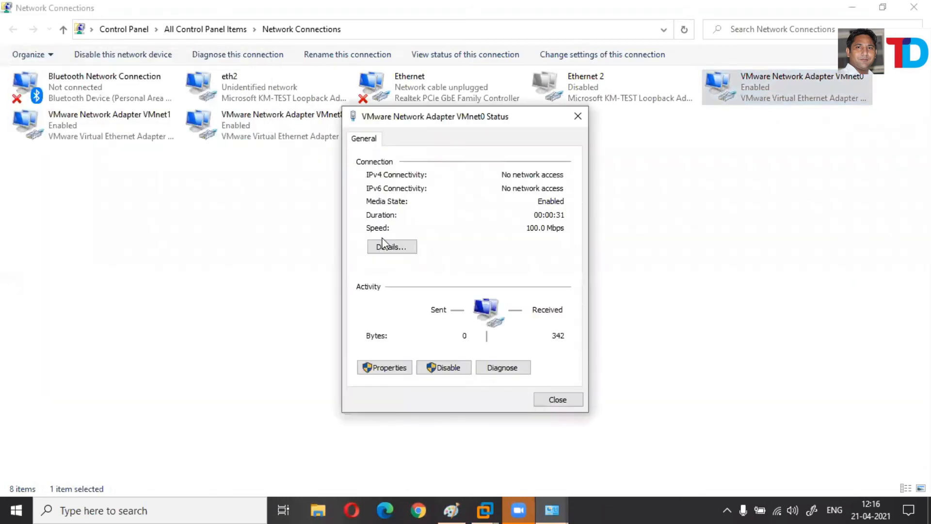
left_click(387, 248)
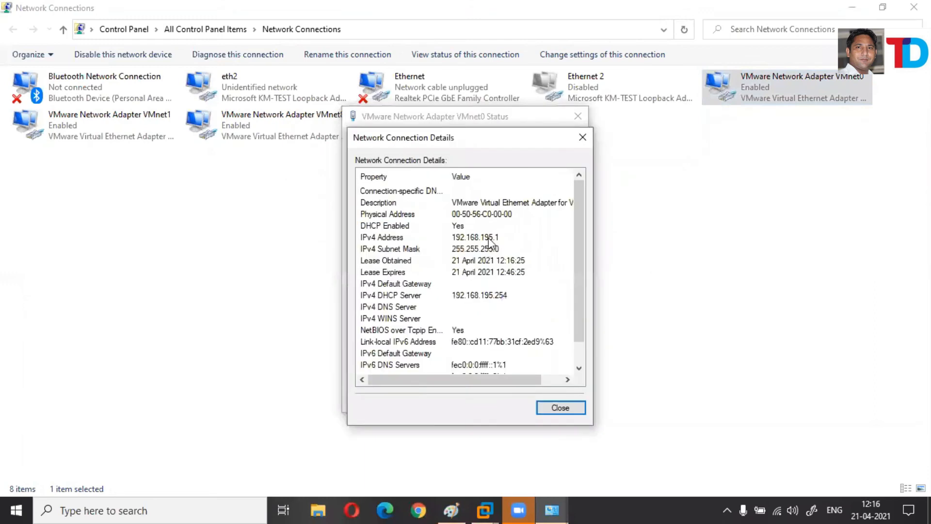
left_click(488, 239)
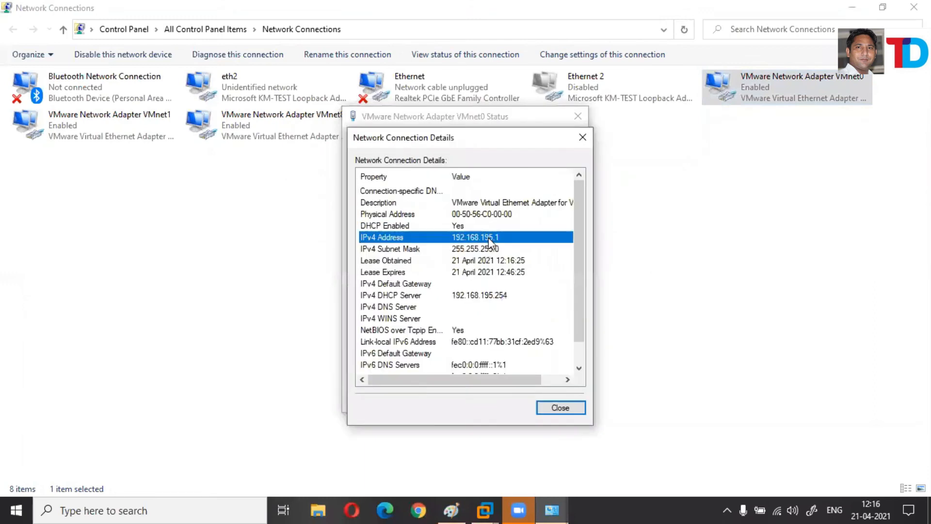
left_click(566, 407)
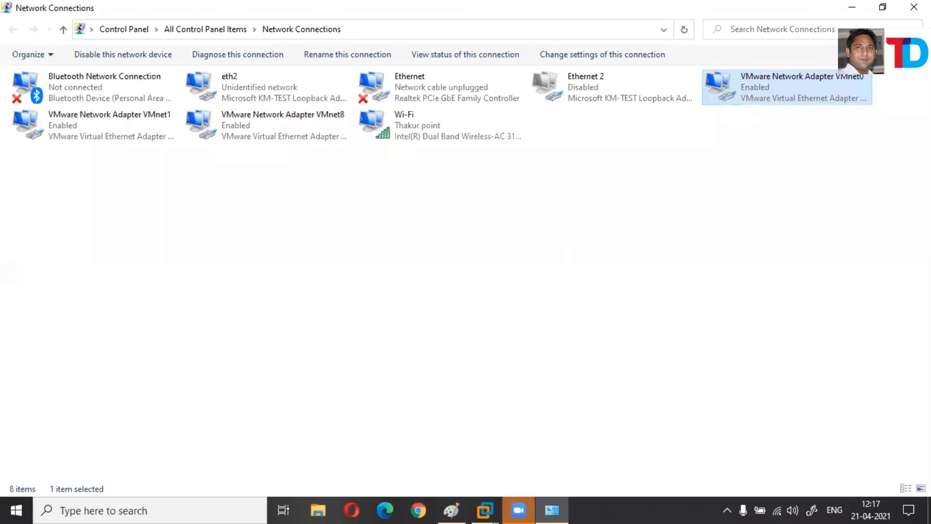
Return to the Kali guest and scroll the terminal back to the earlier nmap scan of 10.0.0.100.
left_click(485, 509)
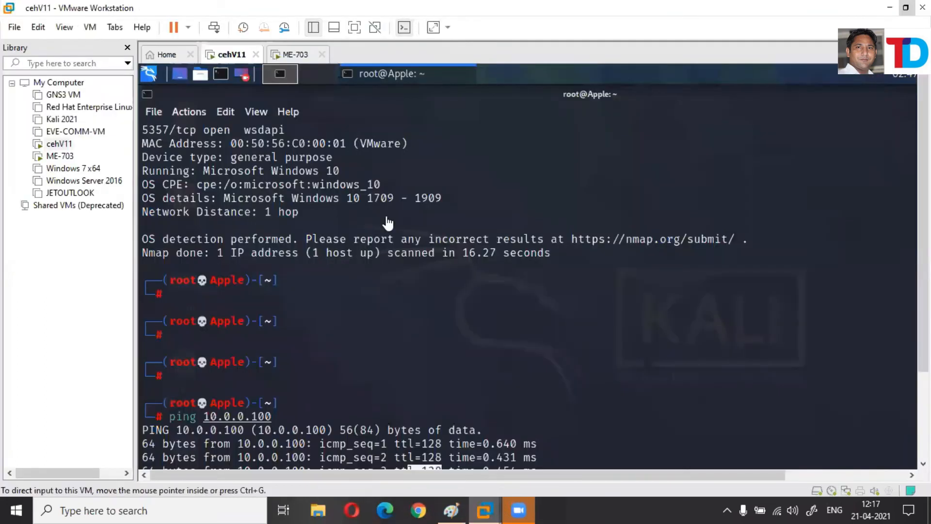
mouse_move(485, 509)
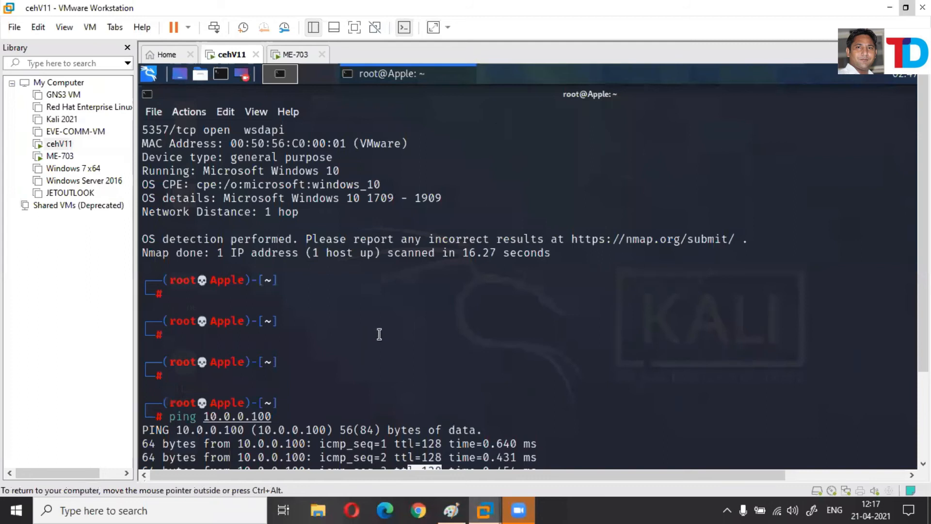
scroll(381, 333, "up", 5)
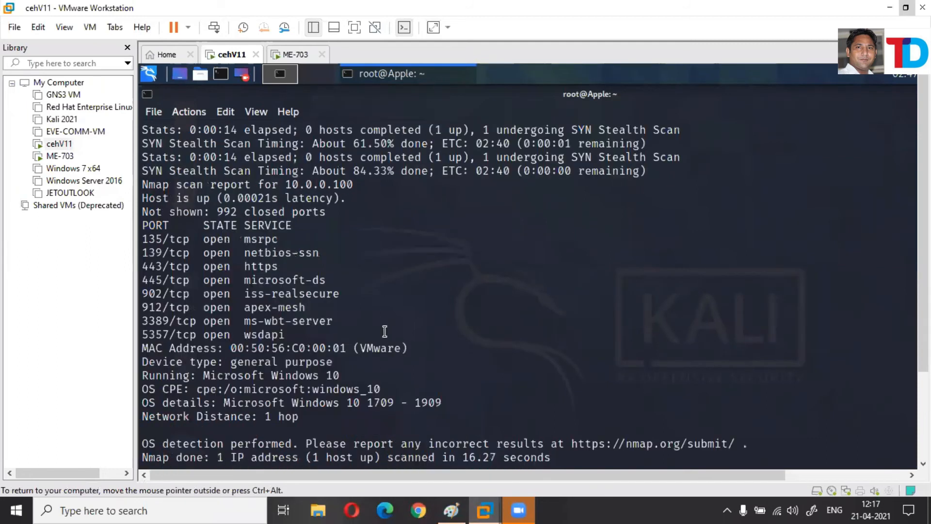
scroll(384, 331, "down", 5)
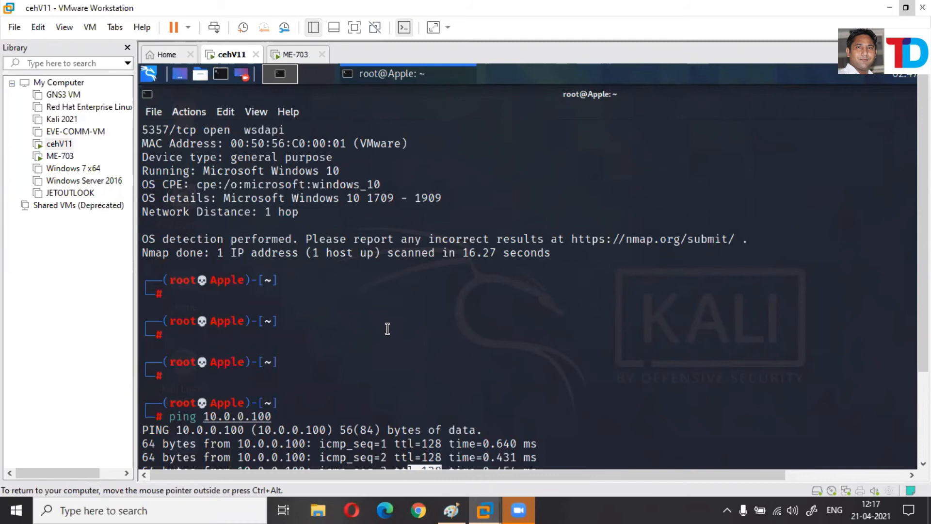
scroll(388, 241, "up", 10)
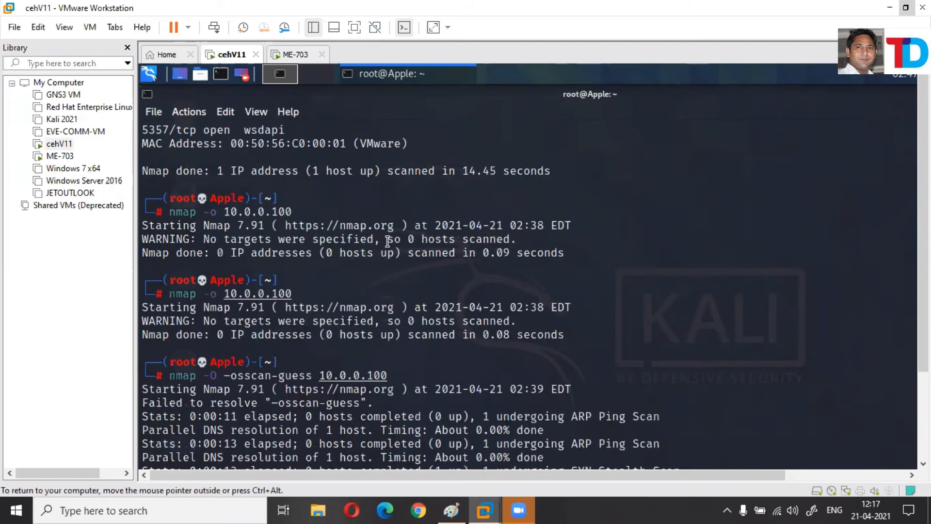
scroll(388, 241, "up", 5)
scroll(275, 115, "down", 4)
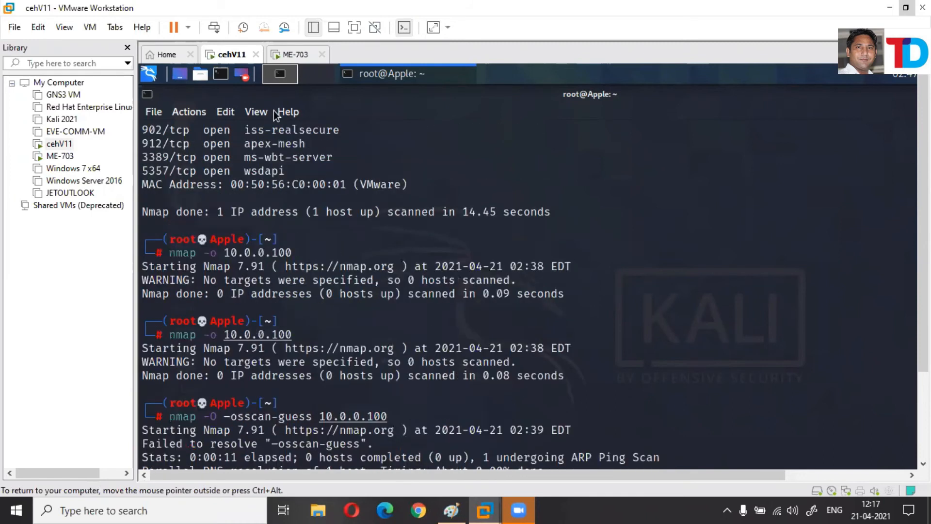
scroll(401, 443, "down", 2)
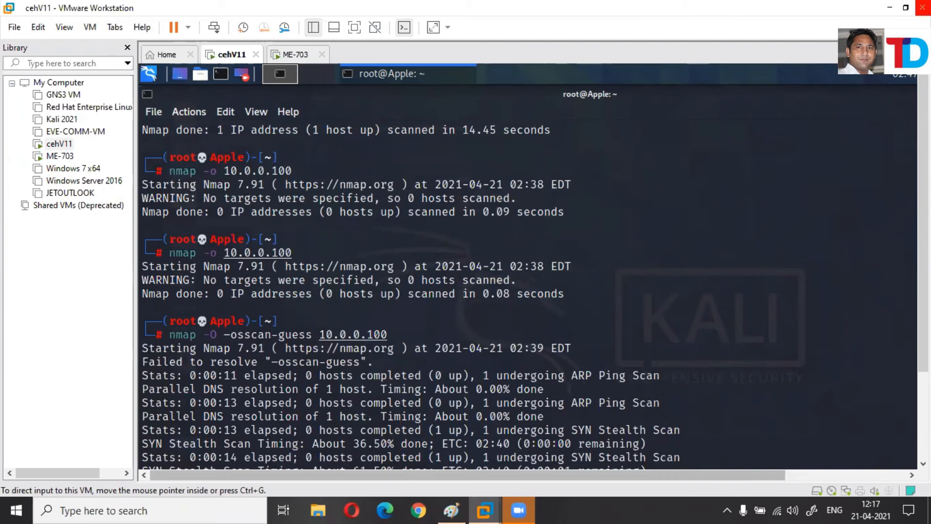
Back in Paint, delete the 'VM WARE HAVE OWN DHCP SERVICE' text from the diagram.
key("alt+Tab")
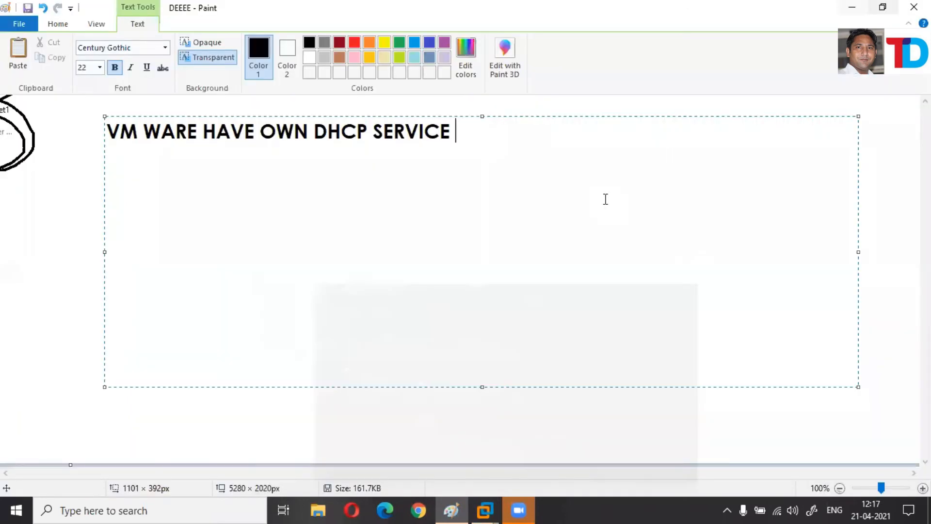
key("ctrl+a")
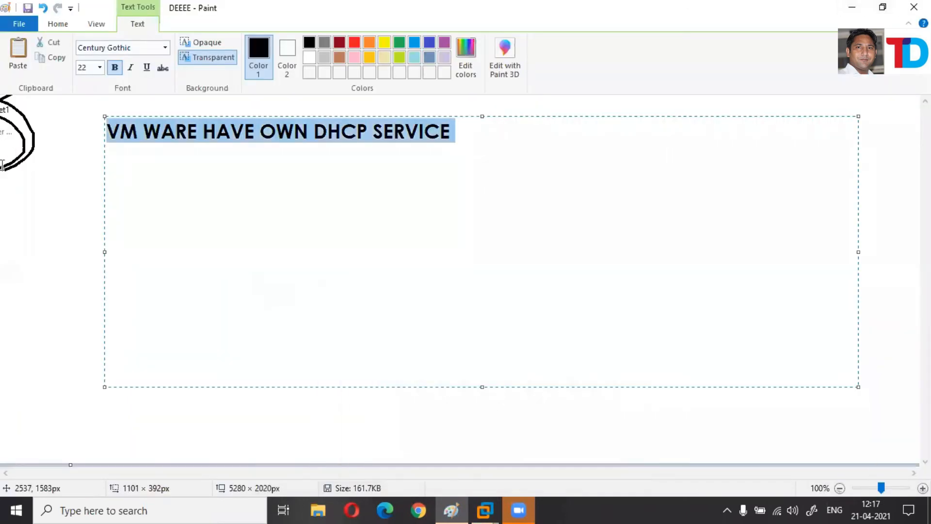
key("Delete")
left_click(146, 112)
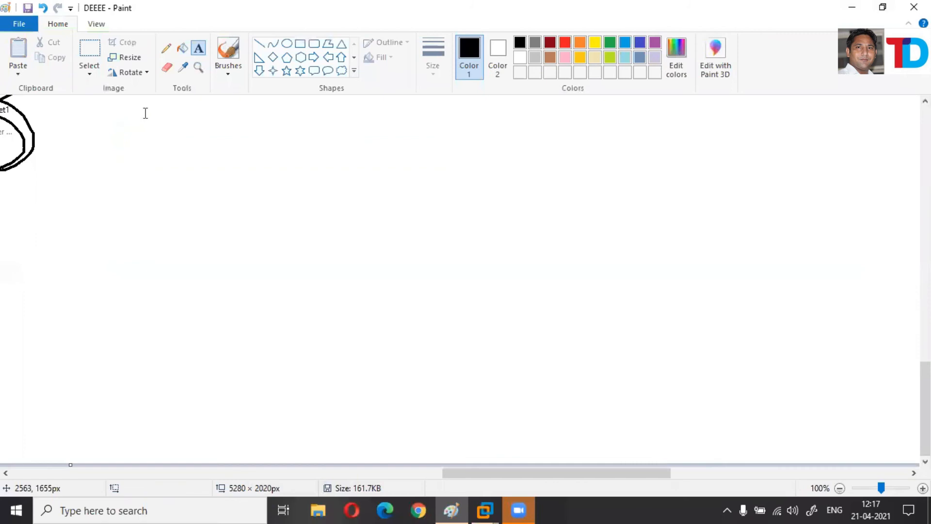
Draw a large rectangle in the upper right with a rounded rectangle beneath it.
left_click(300, 44)
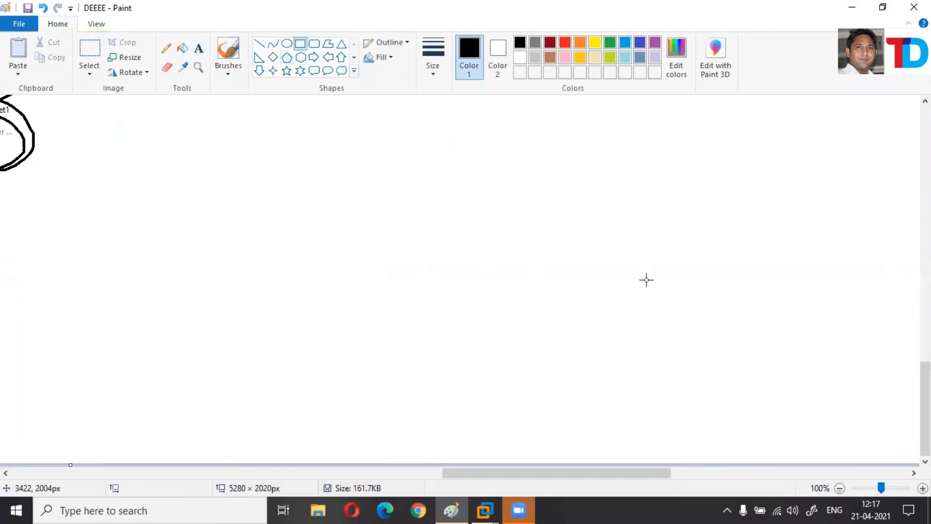
left_click_drag(644, 134, 646, 140)
left_click_drag(769, 249, 863, 248)
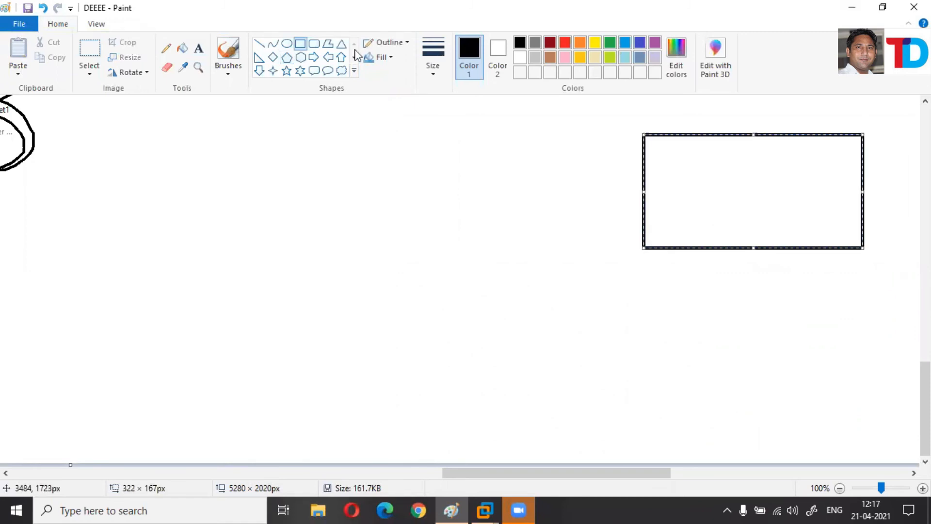
left_click(314, 43)
left_click(639, 148)
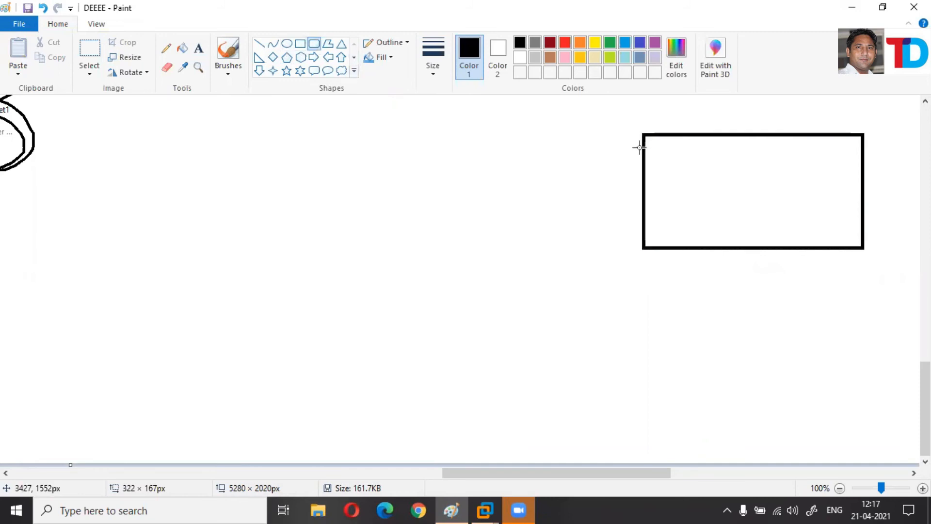
mouse_move(862, 252)
left_mouse_down()
mouse_move(620, 305)
mouse_move(634, 305)
mouse_move(647, 327)
left_mouse_up()
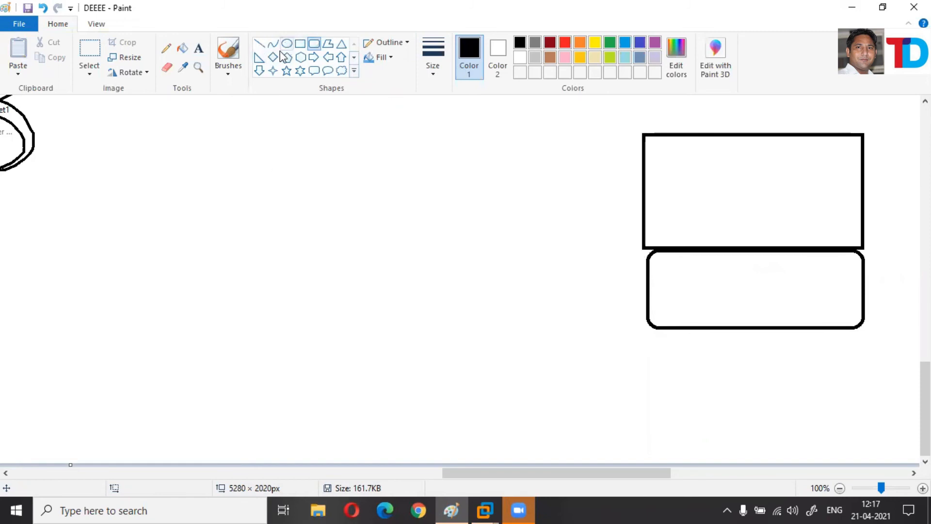
Sketch a triangular antenna tower with the Pencil.
left_click(166, 49)
mouse_move(353, 266)
left_mouse_down()
mouse_move(289, 358)
mouse_move(382, 359)
left_mouse_up()
left_click_drag(353, 266, 382, 359)
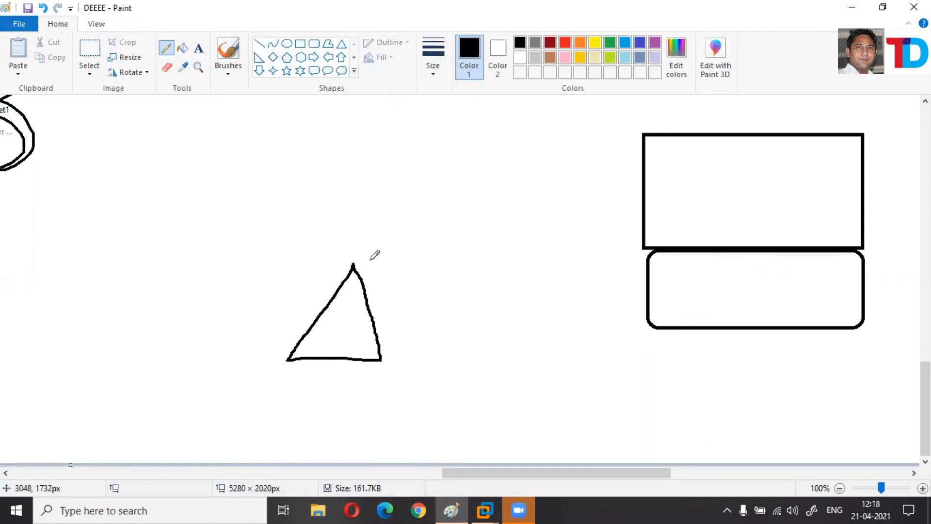
mouse_move(365, 241)
left_mouse_down()
mouse_move(372, 260)
mouse_move(342, 224)
left_mouse_up()
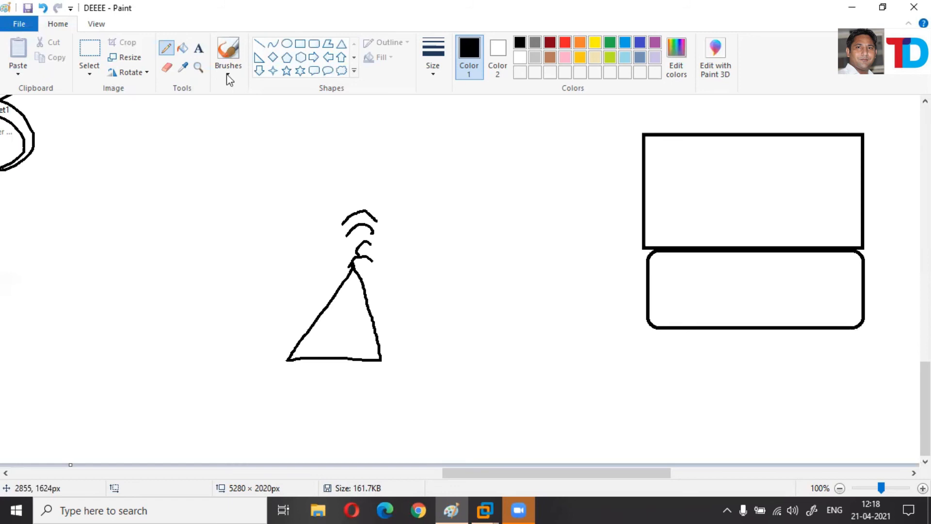
Label the antenna WI-FI.
left_click(273, 295)
type("WI")
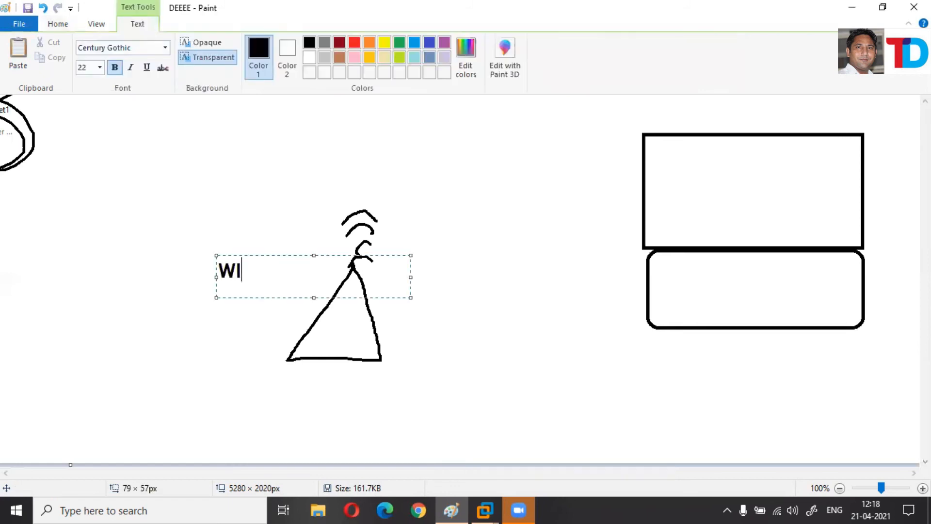
type("-FI")
left_click(370, 126)
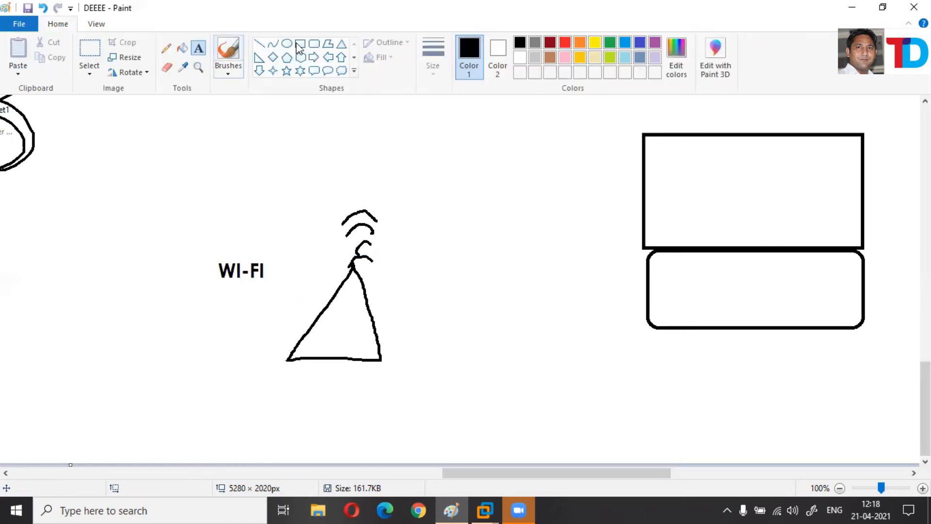
Draw a tall narrow box above the antenna and label it 'SWITCH CABLE' on its left.
left_click_drag(381, 108, 390, 140)
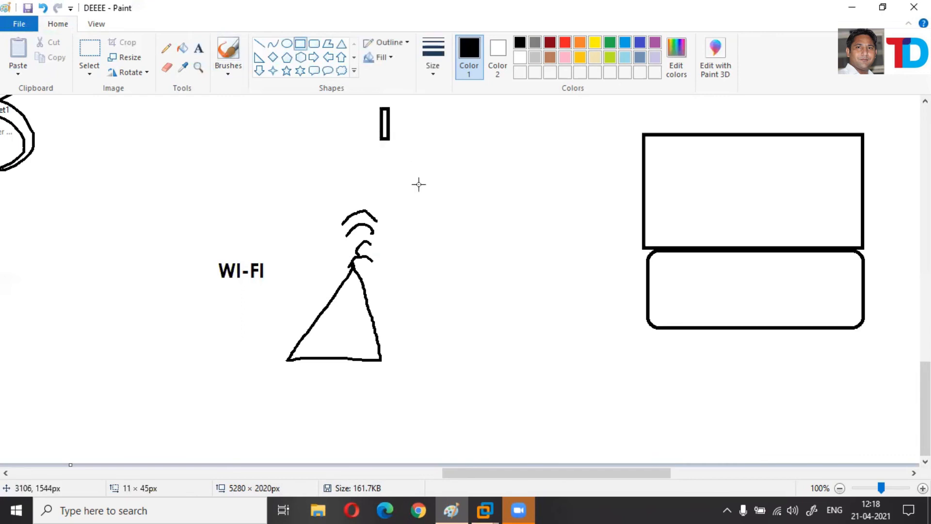
left_click_drag(392, 191, 393, 192)
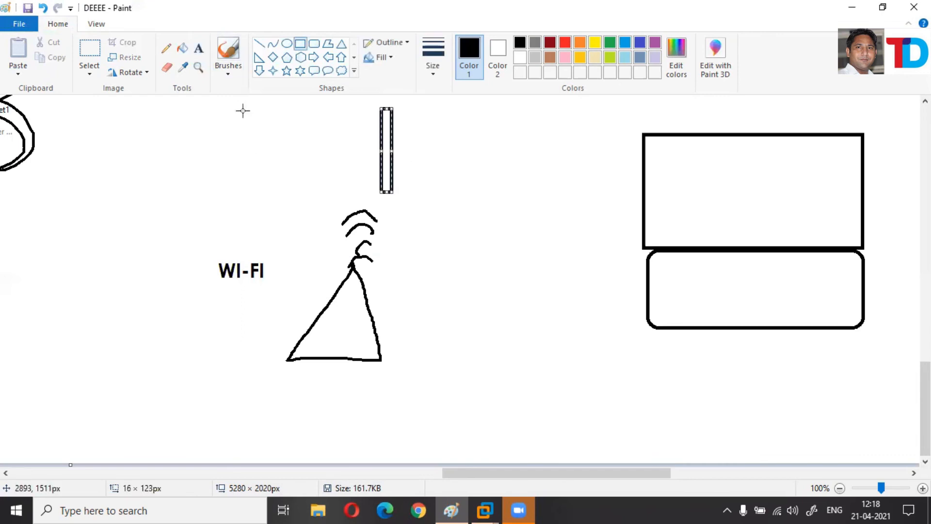
left_click(201, 49)
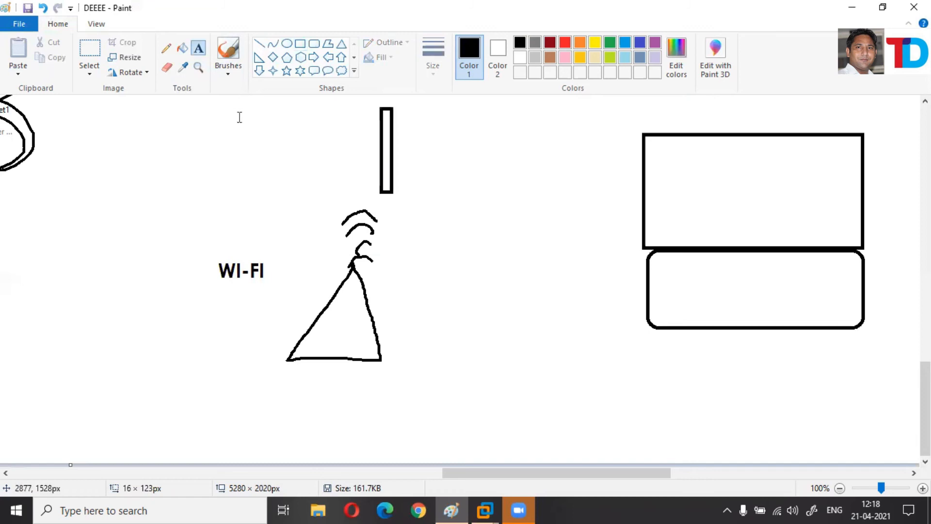
left_click_drag(236, 114, 309, 125)
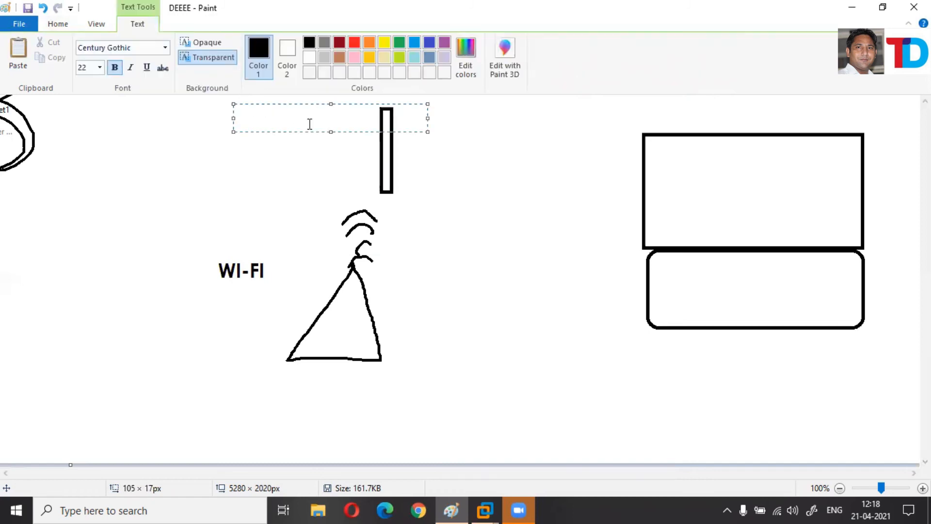
type("SWITCH  ")
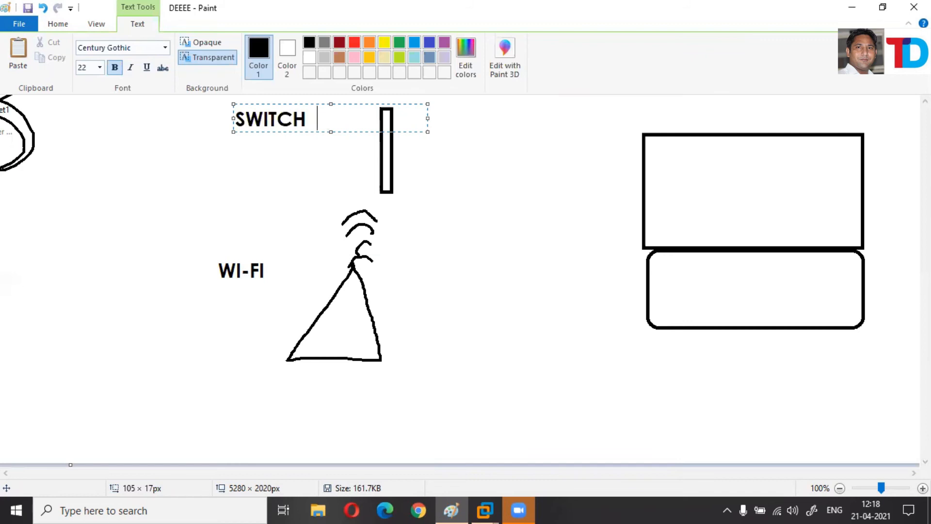
type("CABLE")
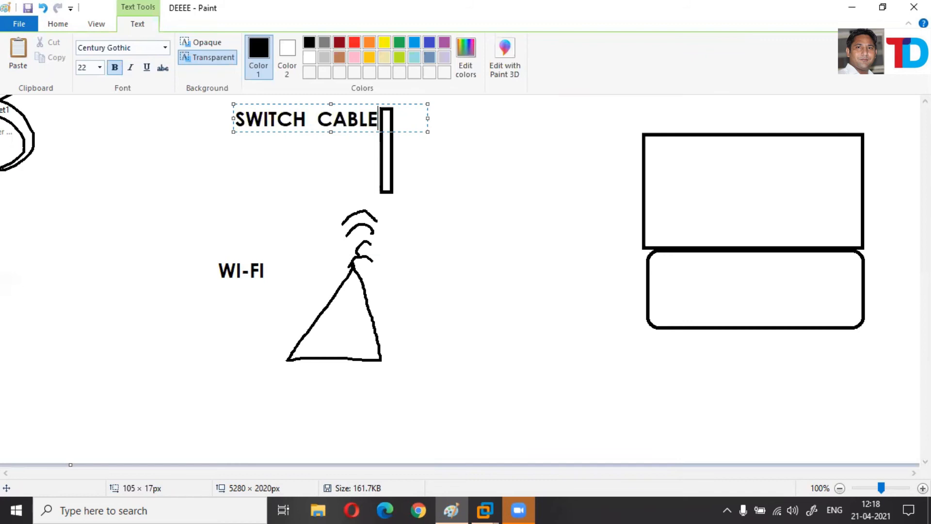
left_click(434, 199)
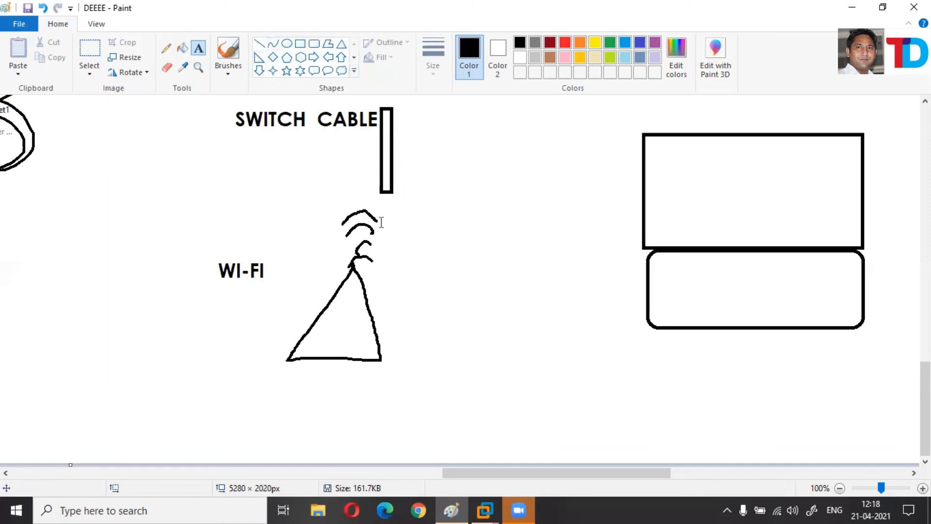
left_click(166, 48)
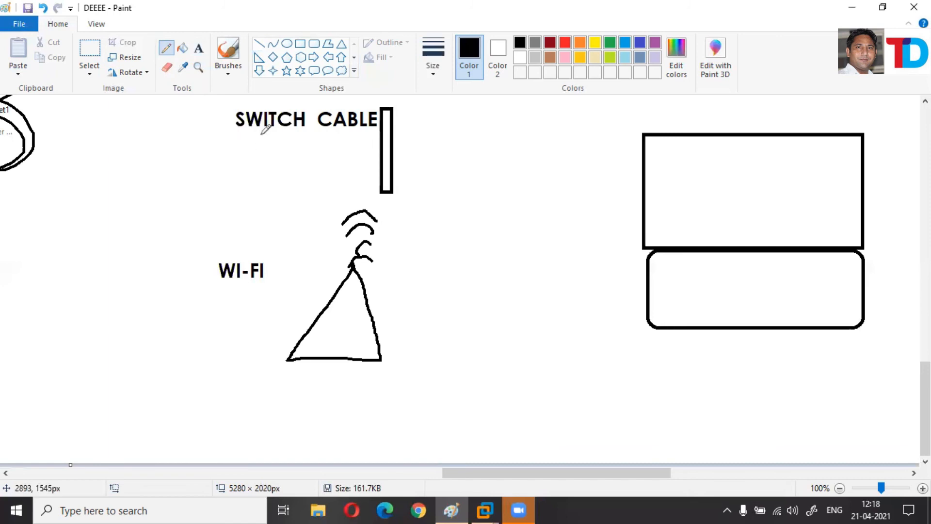
Underline SWITCH CABLE, draw a cable from the switch to the computer, and write Vm on its screen.
left_click_drag(229, 135, 367, 133)
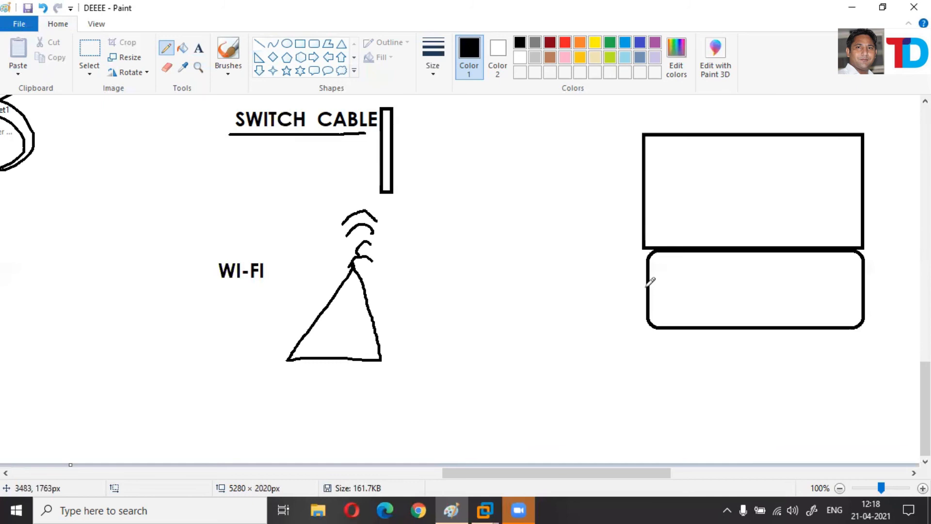
mouse_move(628, 280)
left_mouse_down()
mouse_move(629, 313)
mouse_move(648, 311)
mouse_move(453, 142)
mouse_move(384, 144)
mouse_move(392, 154)
left_mouse_up()
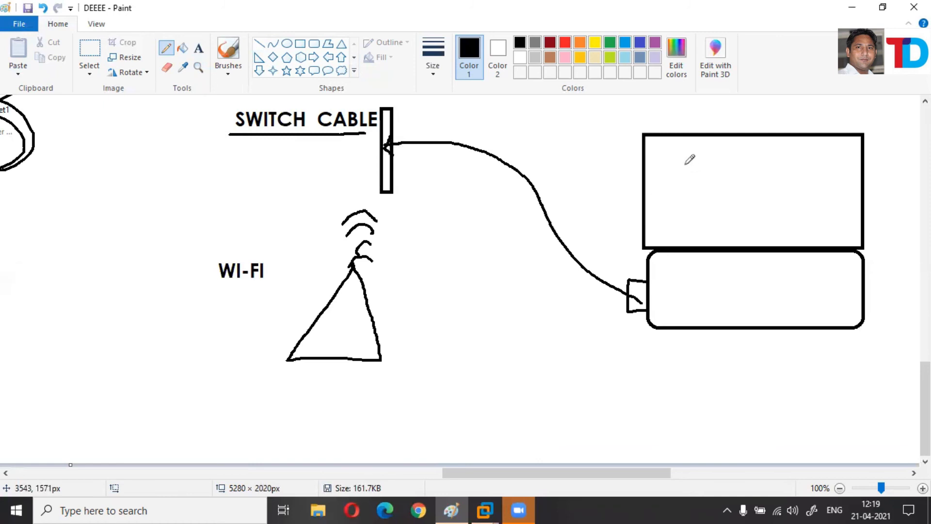
mouse_move(681, 150)
left_mouse_down()
mouse_move(689, 145)
mouse_move(695, 166)
mouse_move(708, 149)
mouse_move(710, 159)
mouse_move(729, 161)
left_mouse_up()
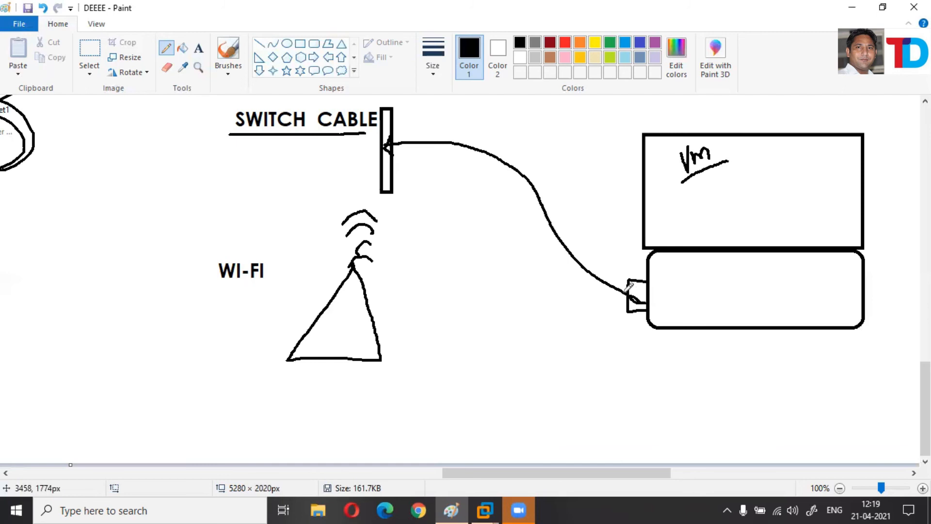
Thicken the cable, detail the connector port, and bring the cehV11 VM window back.
left_click_drag(627, 297, 587, 261)
mouse_move(647, 289)
left_mouse_down()
mouse_move(628, 289)
mouse_move(670, 276)
mouse_move(674, 291)
mouse_move(677, 277)
mouse_move(692, 275)
left_mouse_up()
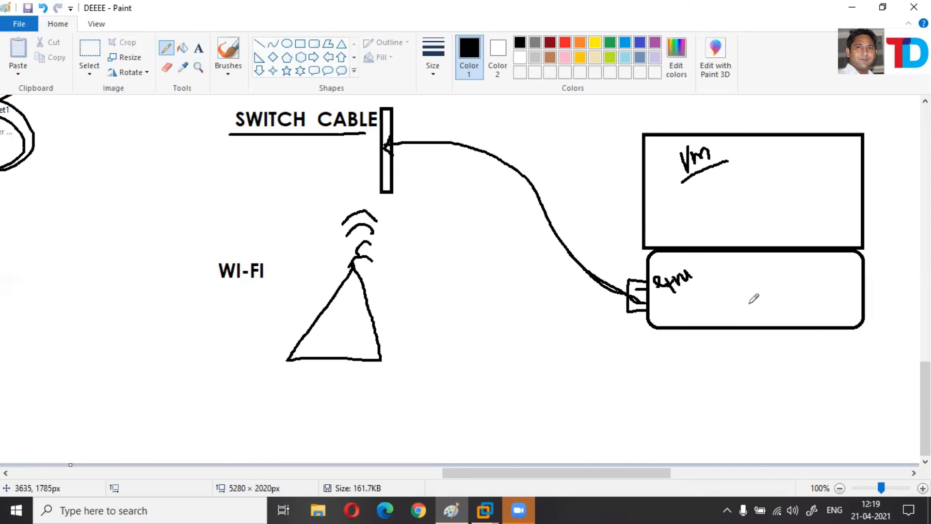
left_click(489, 509)
left_click(503, 416)
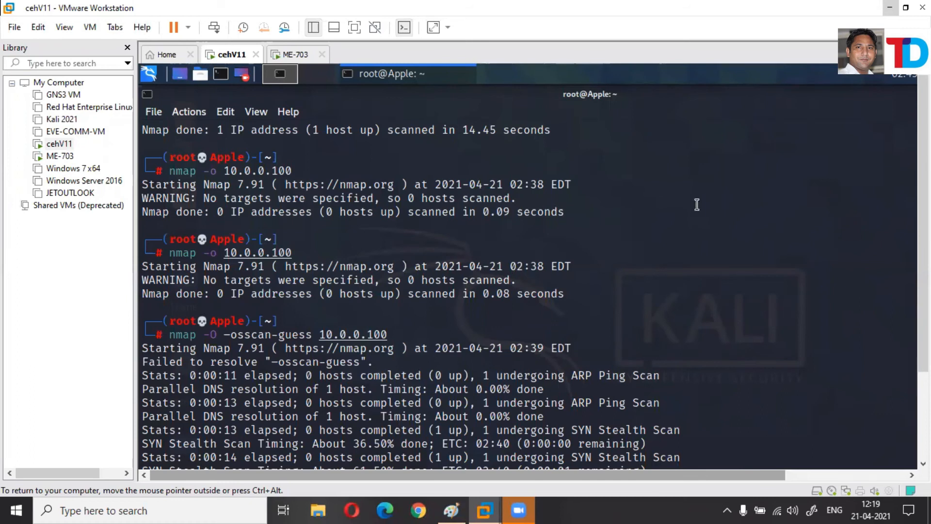
Switch the cehV11 VM's Network Adapter from Host-only to Bridged, replicating physical connection state.
scroll(530, 238, "up", 1)
scroll(842, 455, "up", 3)
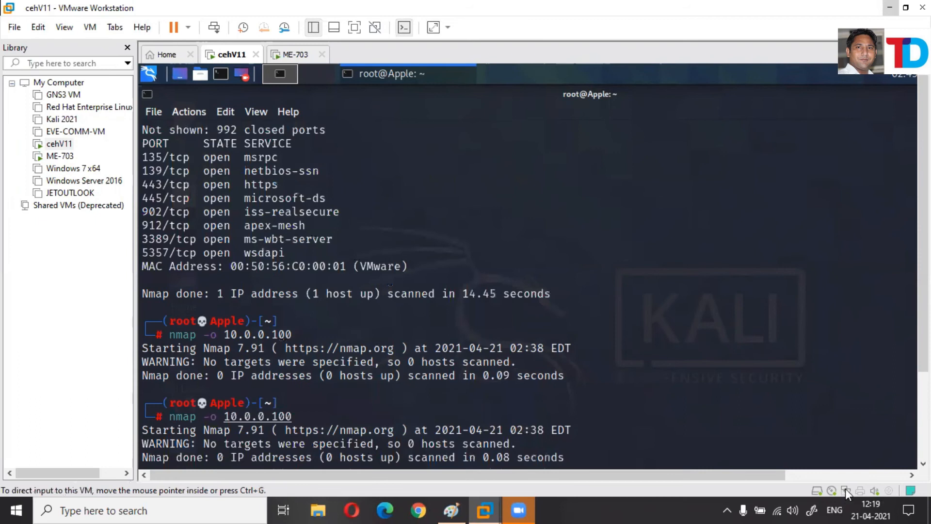
right_click(845, 488)
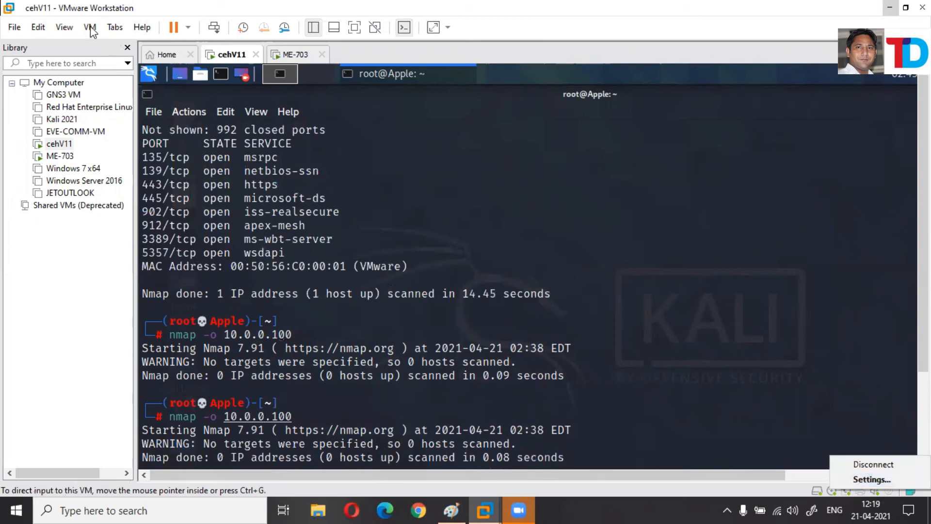
left_click(122, 215)
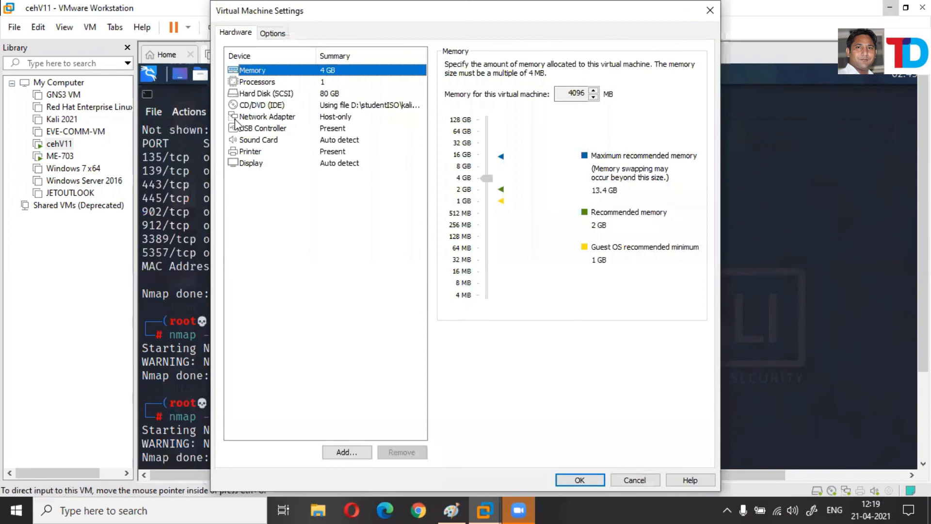
left_click(245, 118)
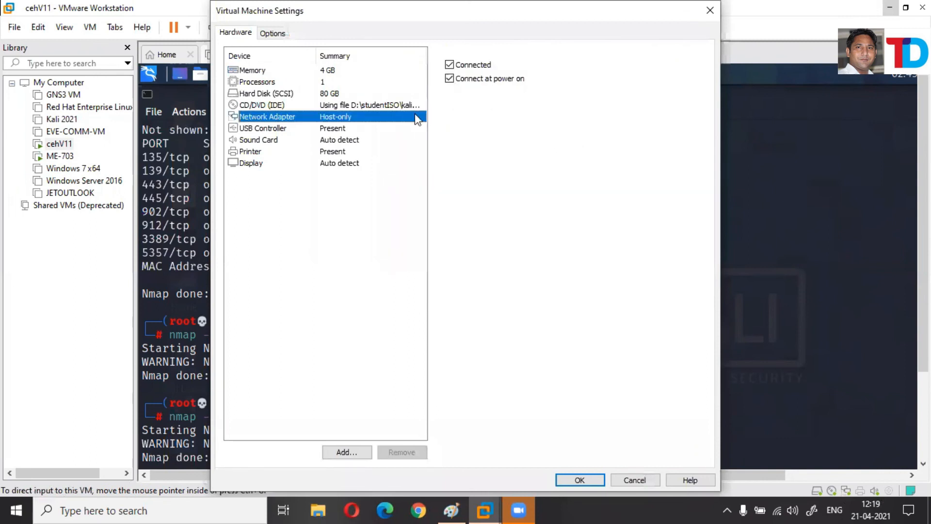
left_click(461, 131)
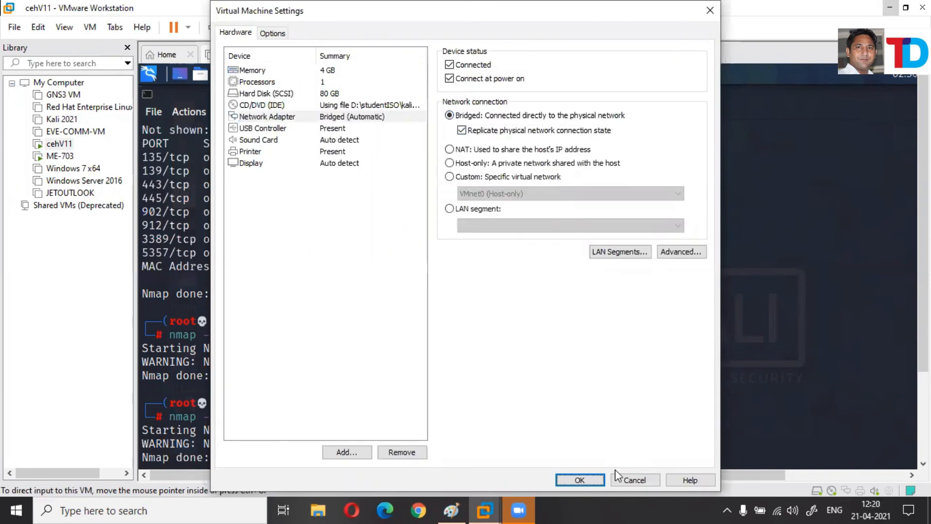
key("Return")
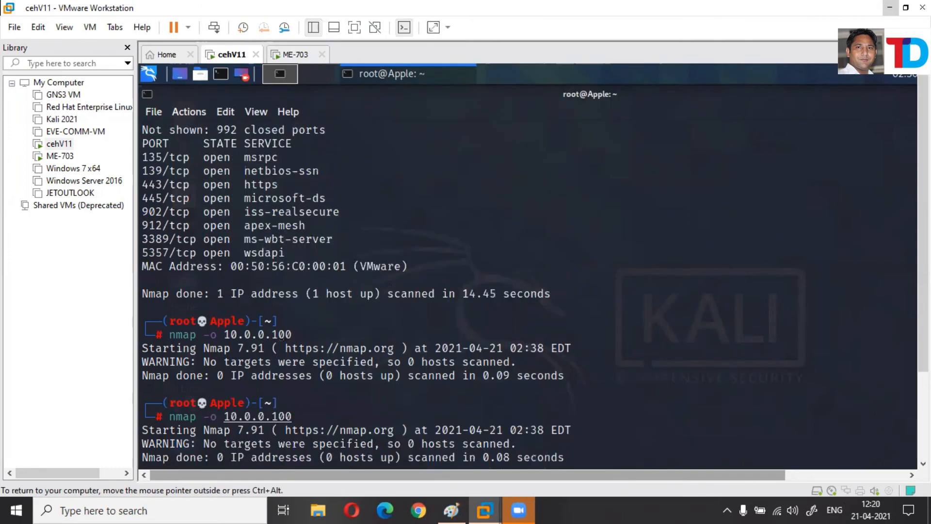
Open the Virtual Network Editor and unlock its settings with administrator rights.
left_click(38, 29)
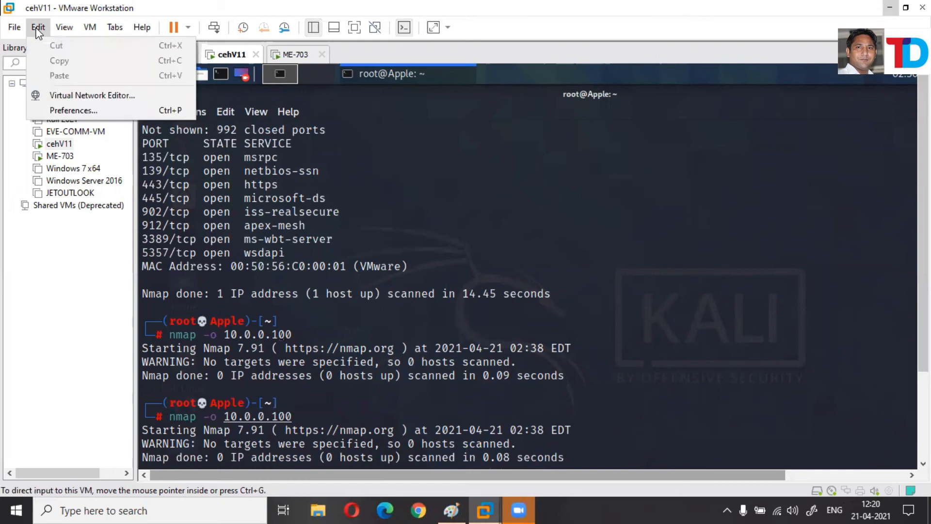
left_click(76, 96)
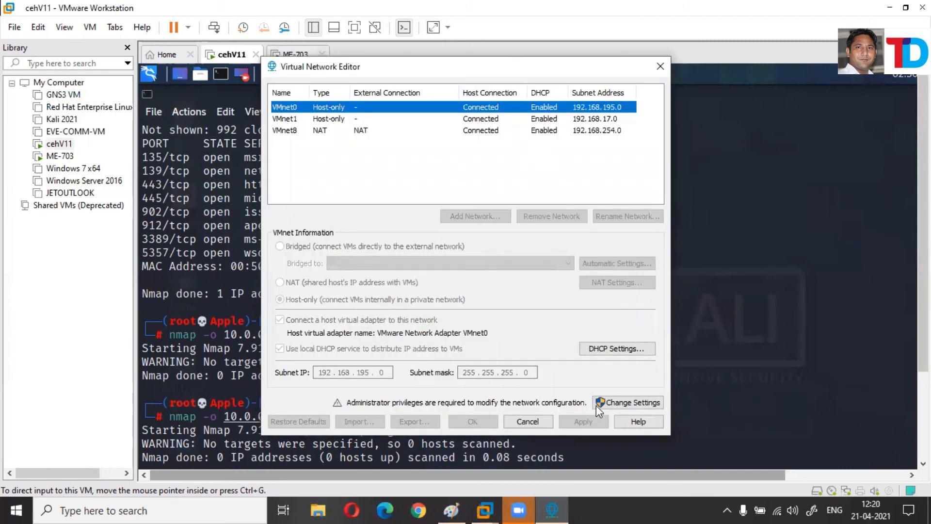
left_click(625, 403)
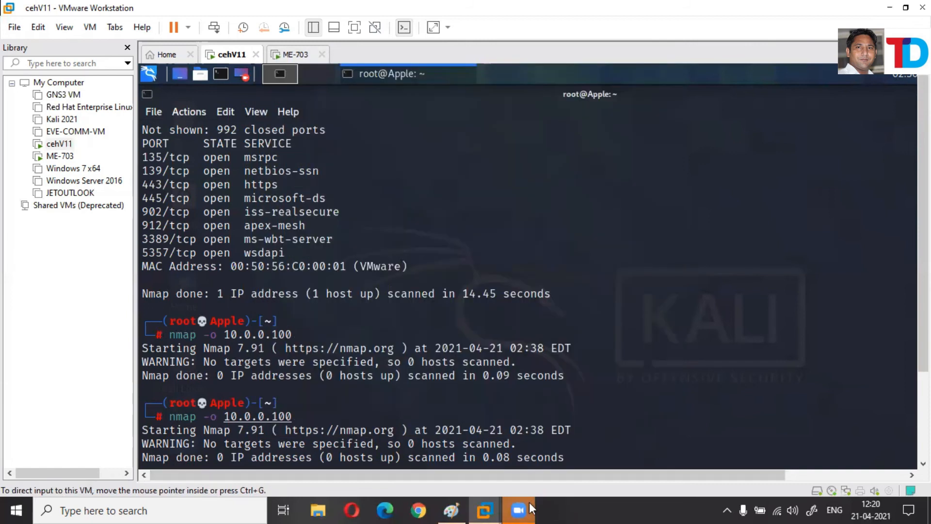
Make VMnet0 Bridged to Automatic, apply it, then reopen the 'Bridged to' adapter list.
mouse_move(528, 502)
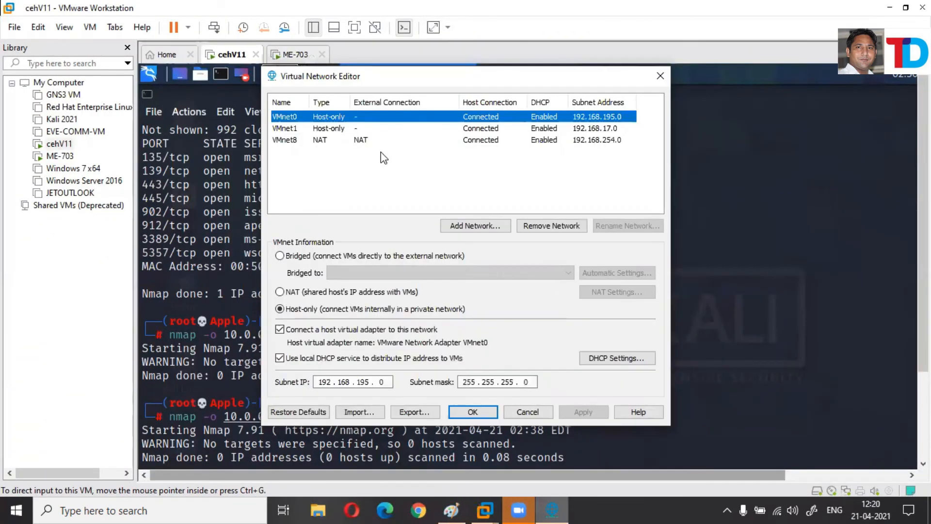
left_click(290, 257)
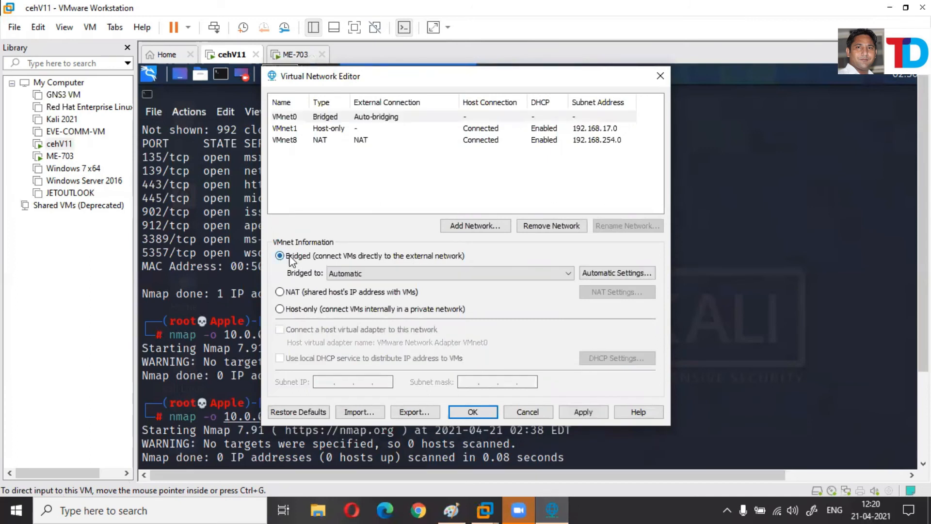
left_click(359, 274)
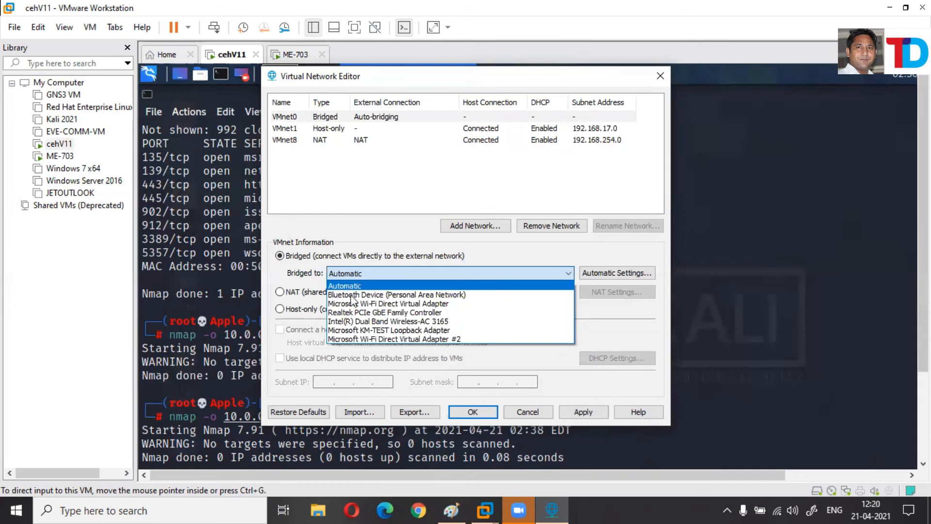
left_click(355, 287)
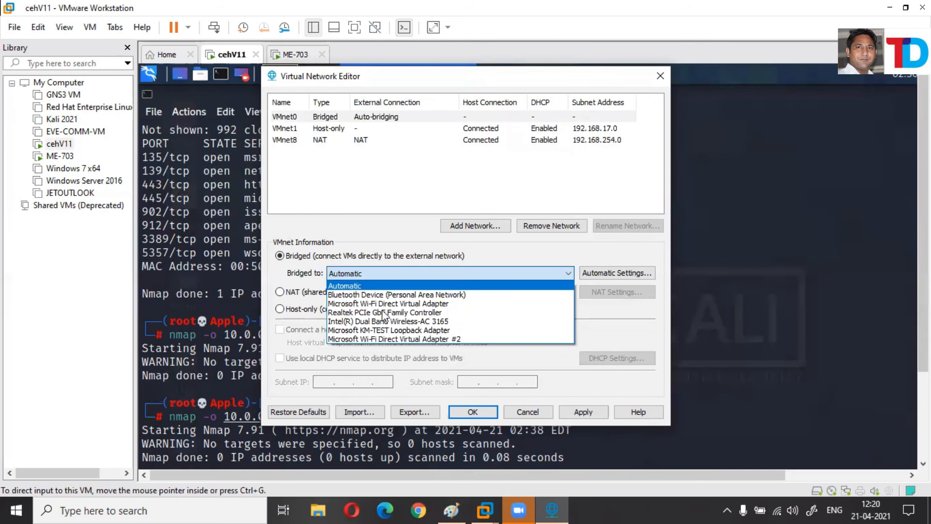
left_click(580, 415)
left_click(463, 413)
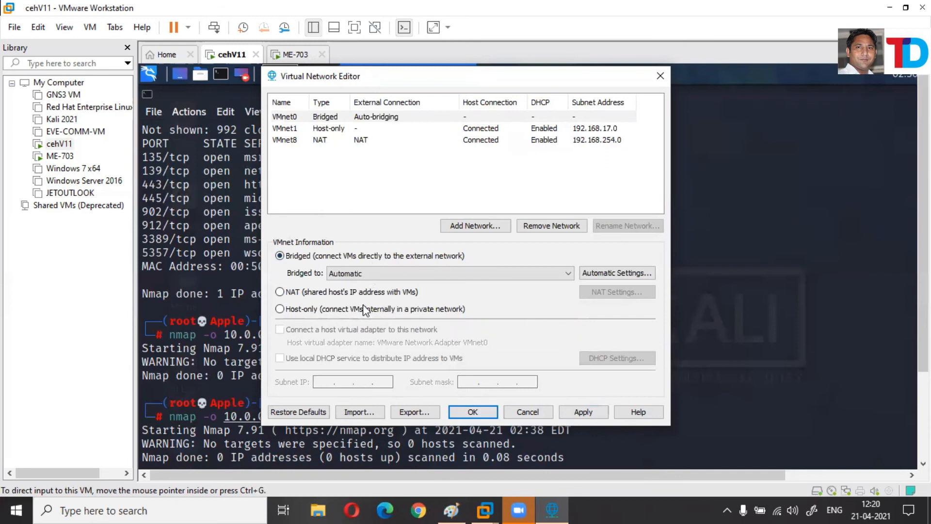
left_click(377, 273)
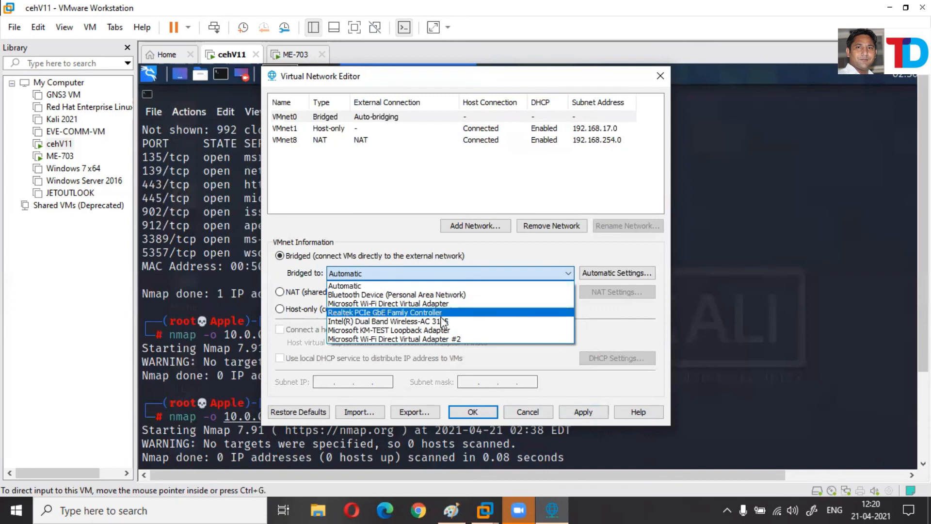
Open the host's Network Connections with ncpa.cpl, then bring the Paint diagram back.
key("super+r")
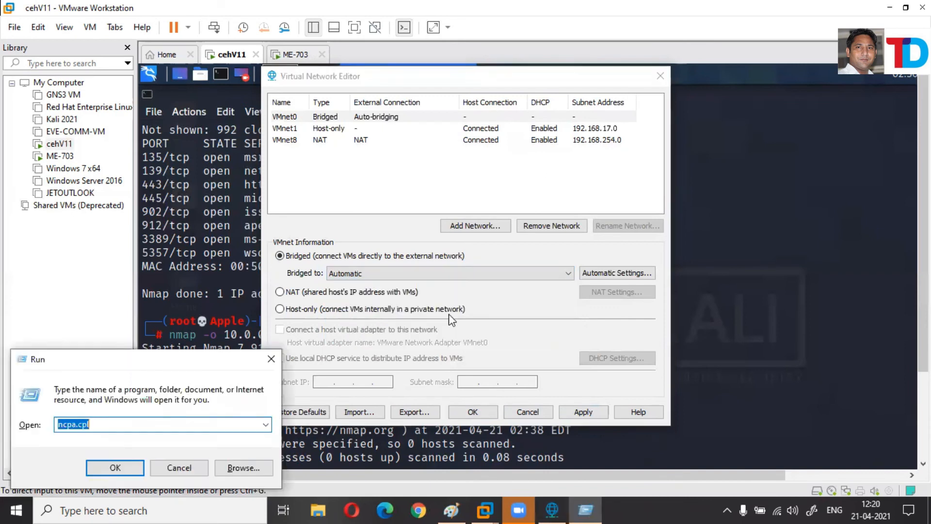
key("Return")
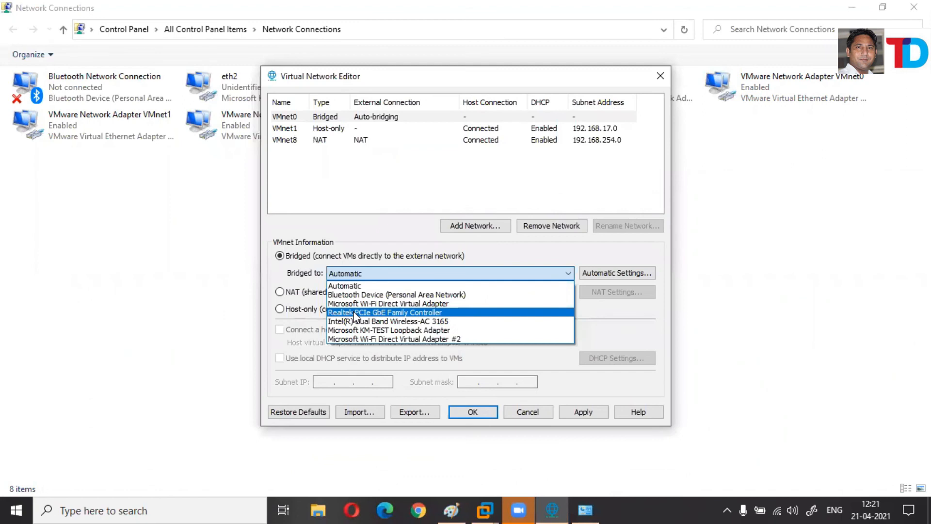
left_click(450, 509)
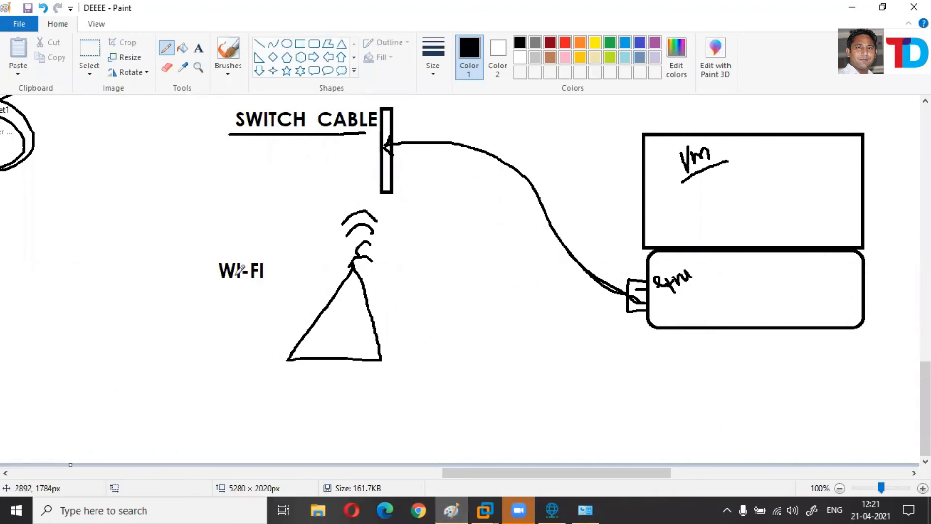
Sketch a laptop left of the WI-FI label, then return to the Virtual Network Editor.
mouse_move(107, 284)
left_mouse_down()
mouse_move(64, 292)
mouse_move(135, 282)
left_mouse_up()
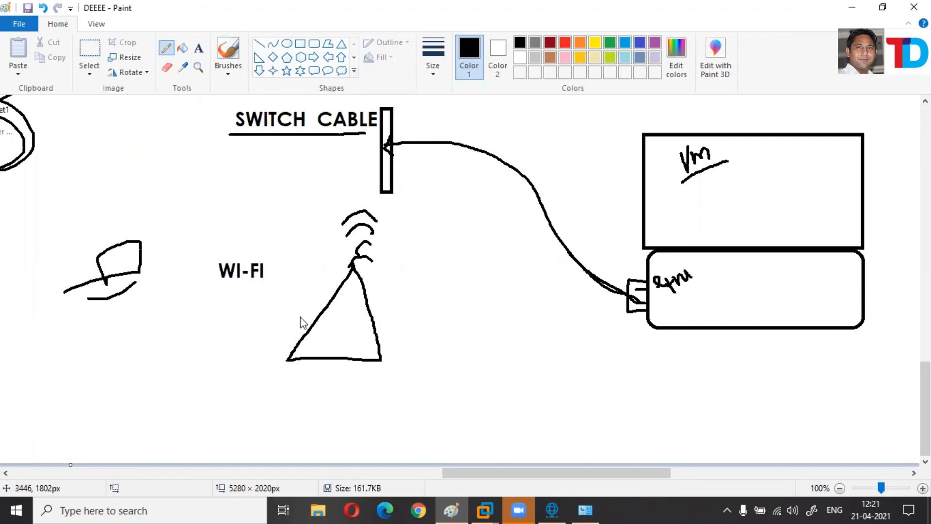
key("alt+Tab")
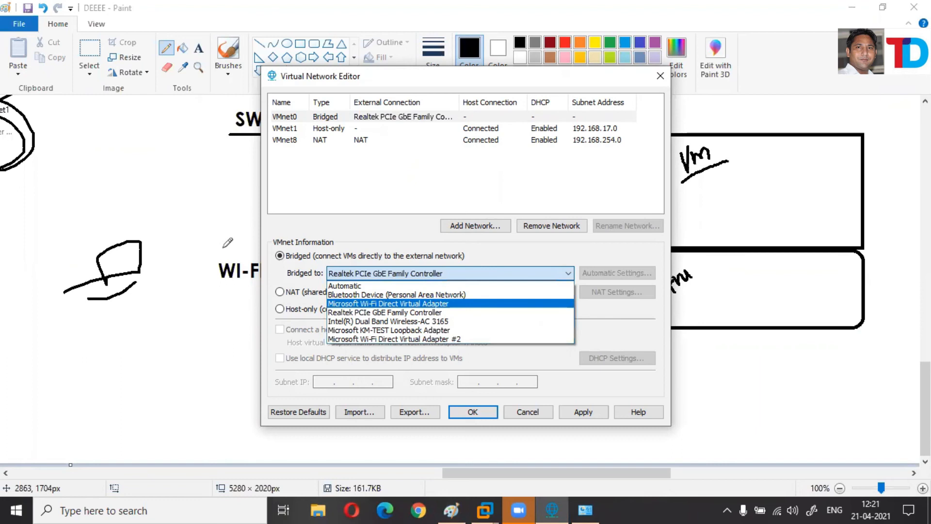
Bridge VMnet0 to the Intel(R) Dual Band Wireless-AC 3165 adapter, then return to Paint.
key("alt+Tab")
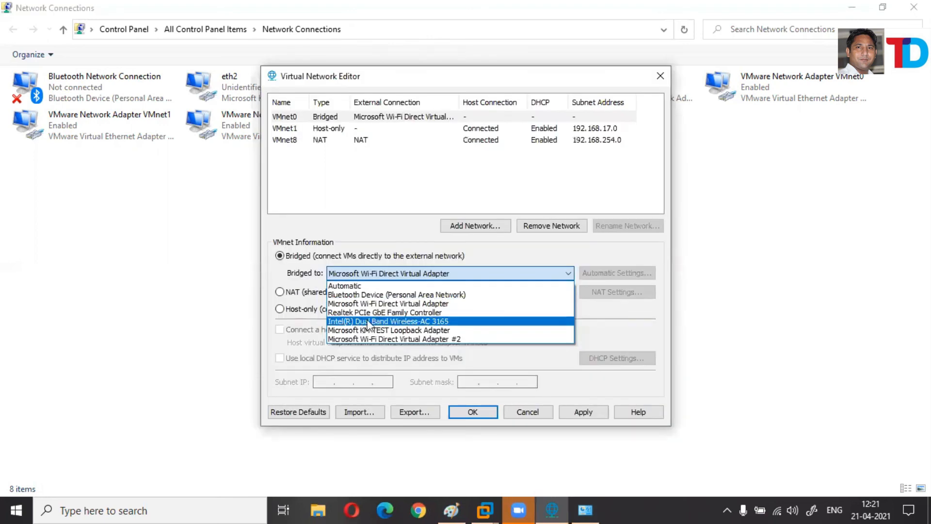
left_click(397, 322)
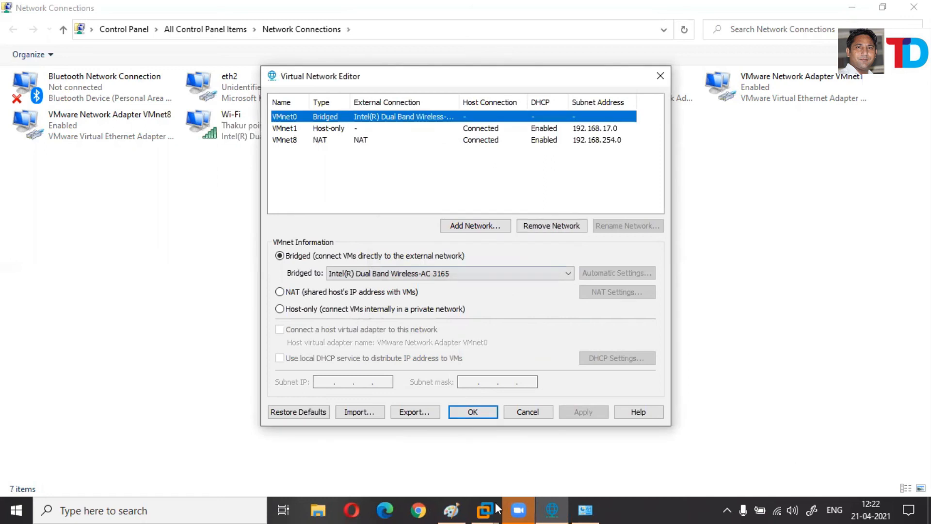
left_click(456, 504)
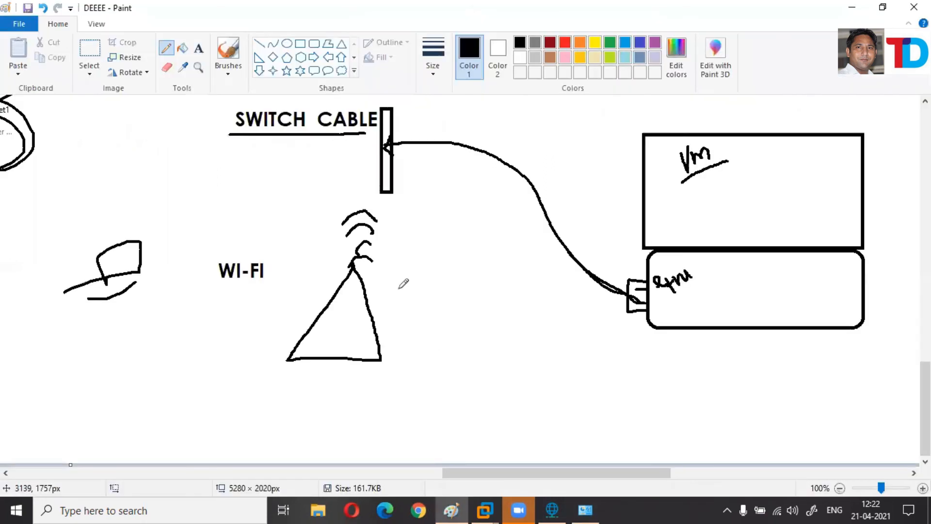
Draw freehand lines linking laptop, WI-FI tower, router, switch and a small Vm box, then minimize Paint.
left_click_drag(645, 280, 367, 311)
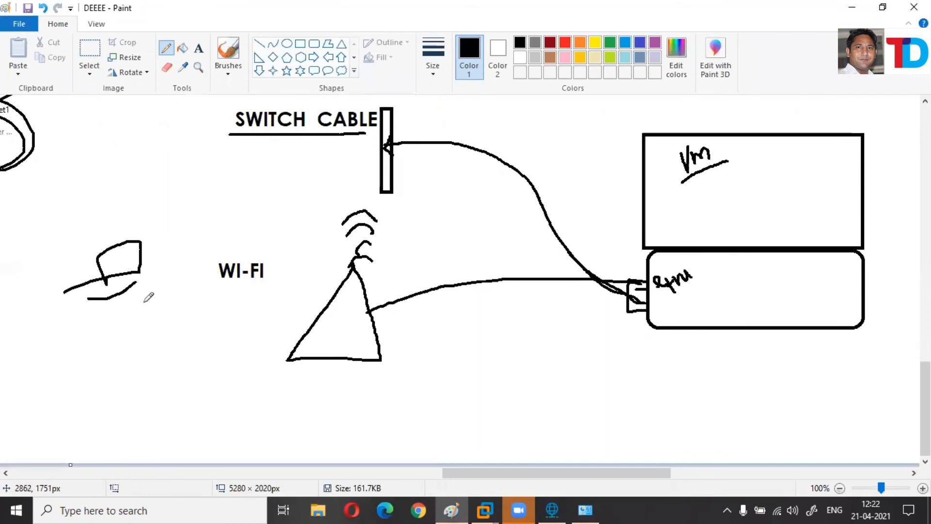
left_click_drag(147, 270, 195, 261)
left_click_drag(105, 297, 360, 325)
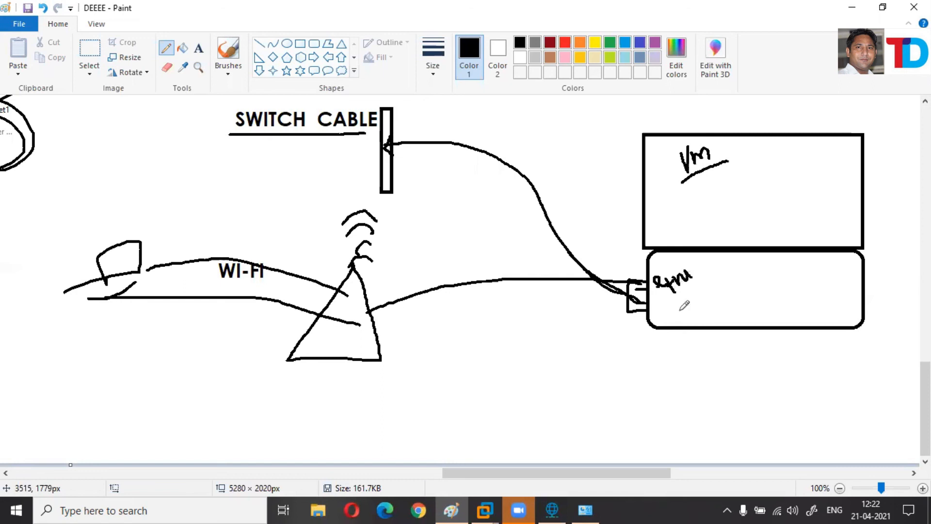
left_click_drag(35, 275, 682, 284)
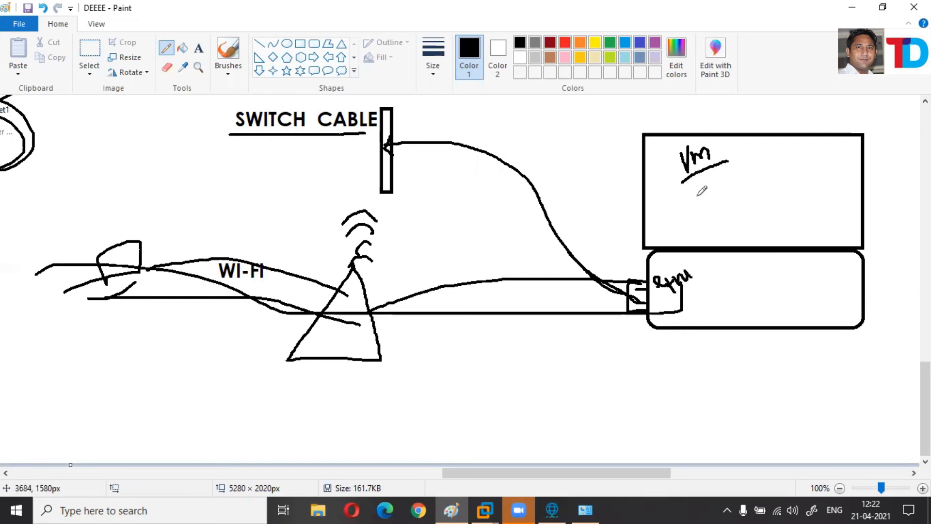
mouse_move(697, 174)
left_mouse_down()
mouse_move(744, 219)
mouse_move(697, 174)
left_mouse_up()
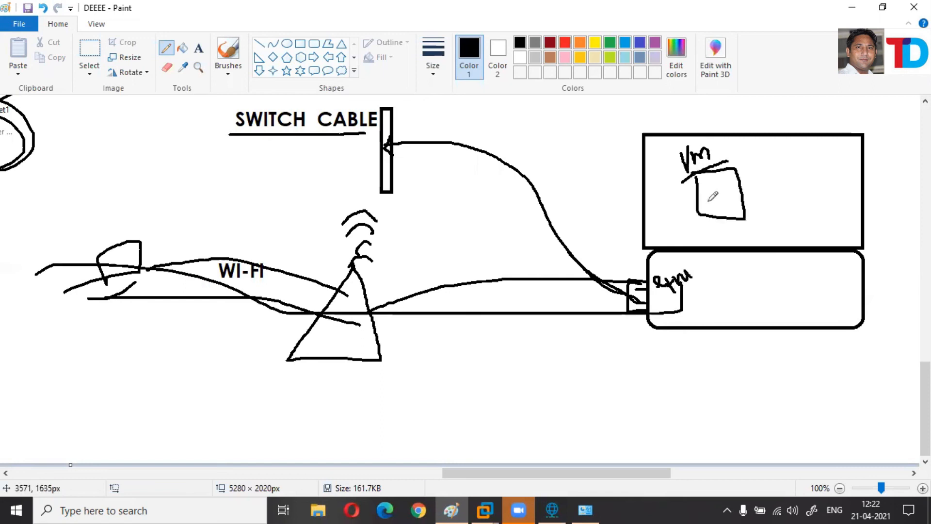
left_click_drag(659, 261, 651, 300)
left_click_drag(172, 244, 640, 300)
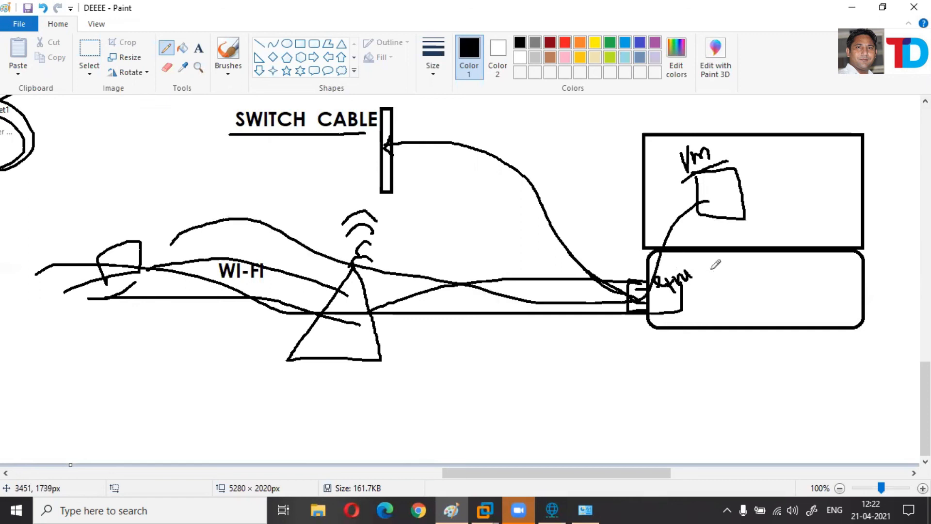
left_click_drag(267, 329, 711, 270)
mouse_move(772, 318)
left_mouse_down()
mouse_move(505, 385)
mouse_move(410, 368)
left_mouse_up()
left_click_drag(399, 132, 646, 265)
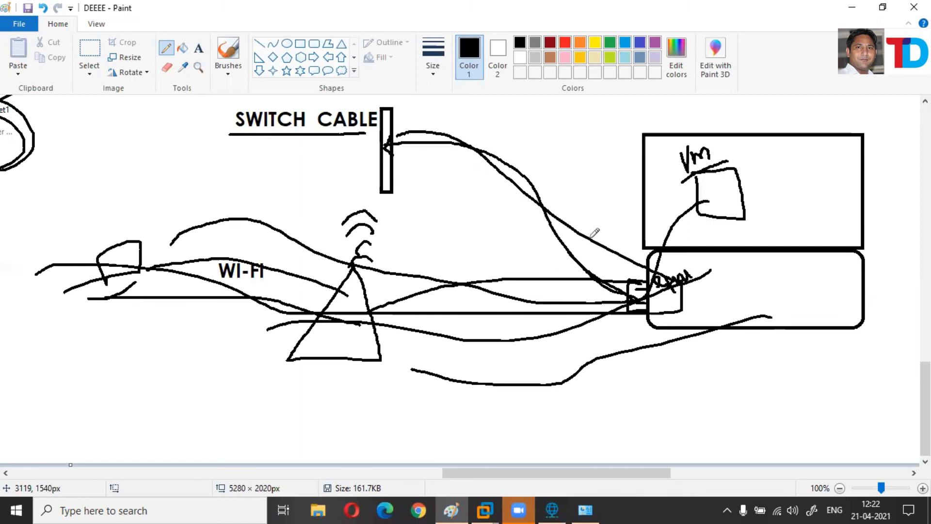
left_click_drag(271, 139, 645, 283)
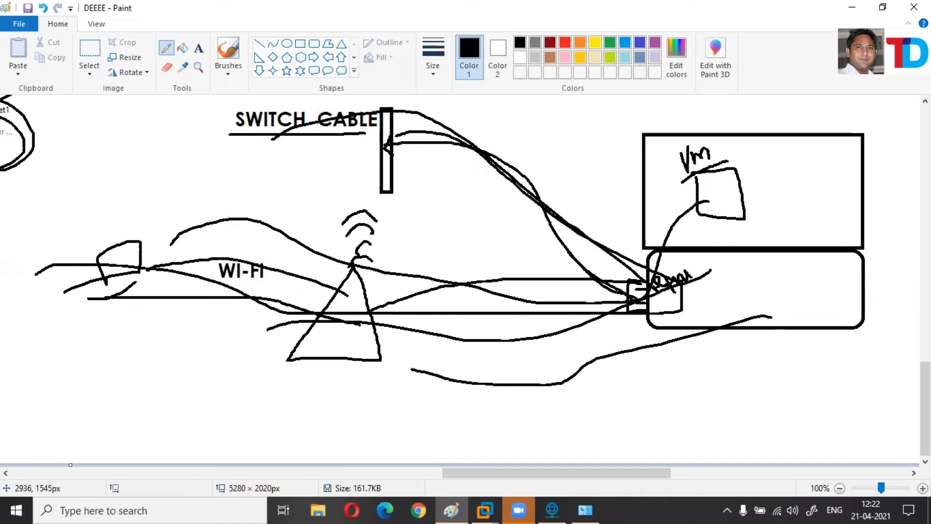
left_click(843, 13)
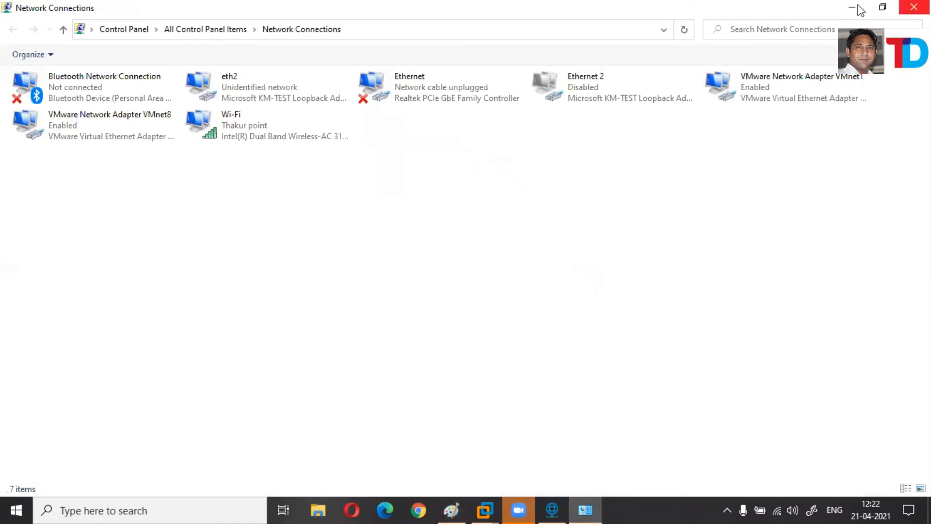
Close the Virtual Network Editor and bring the cehV11 Kali VM back full screen.
left_click(552, 510)
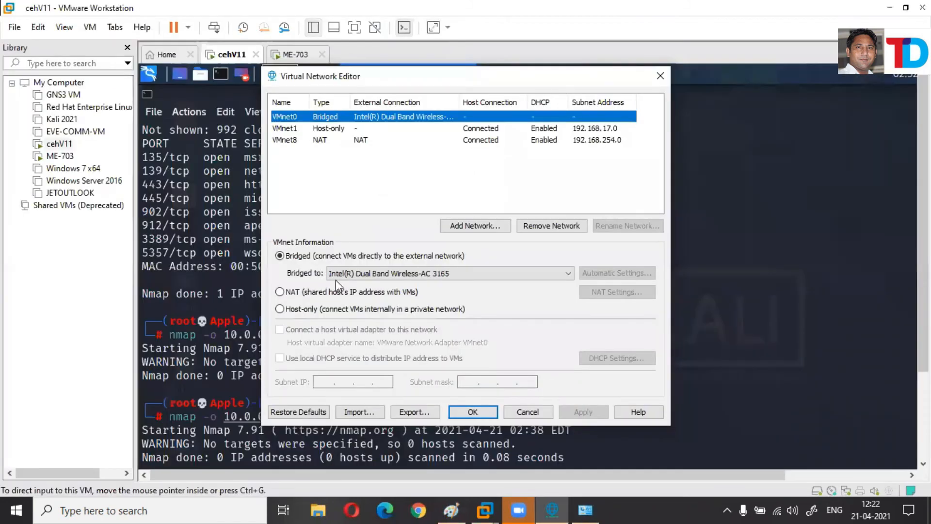
left_click(660, 78)
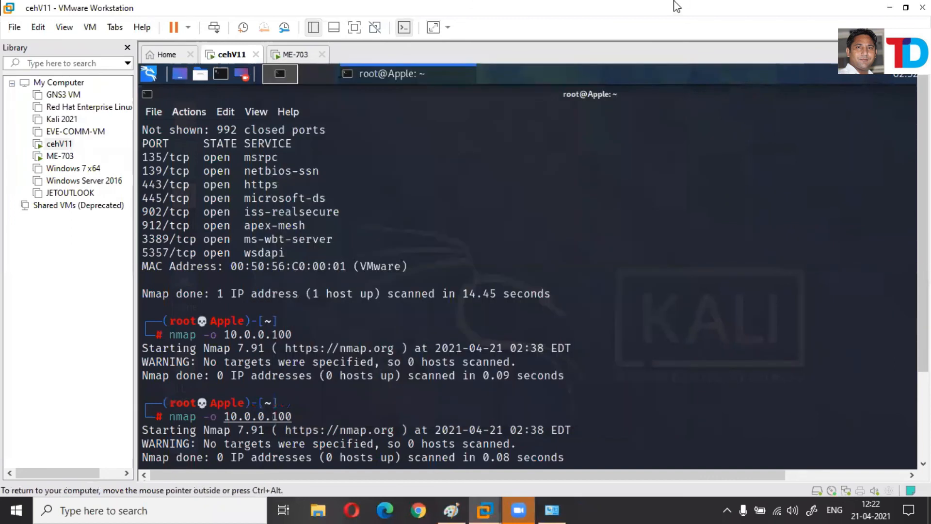
key("super+d")
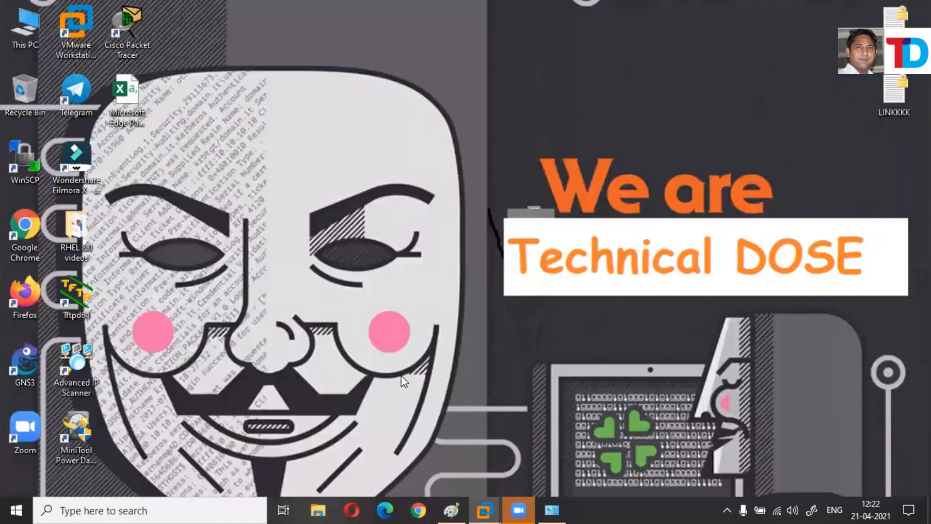
mouse_move(485, 509)
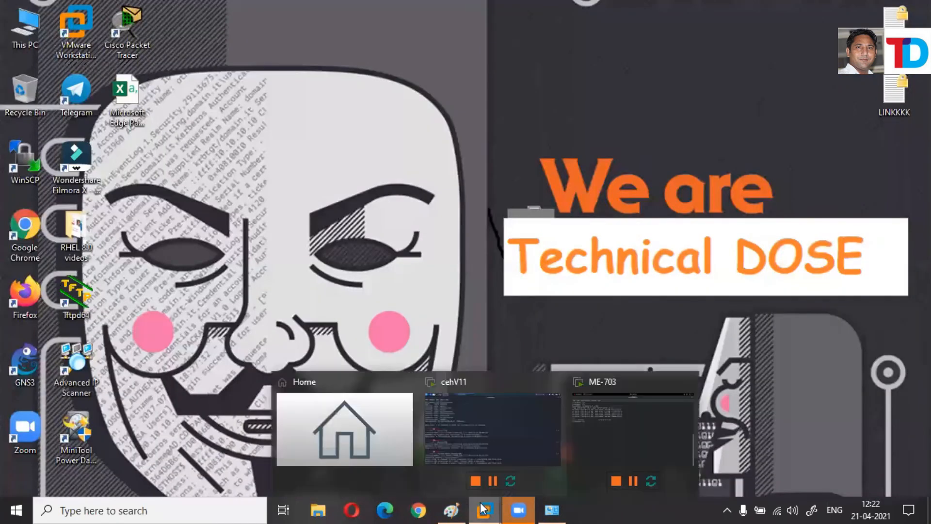
left_click(502, 488)
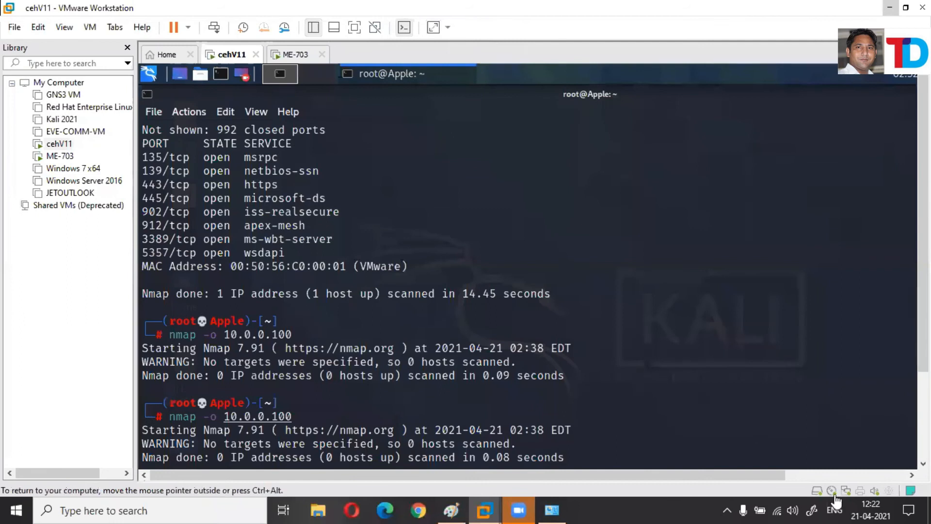
left_click(354, 28)
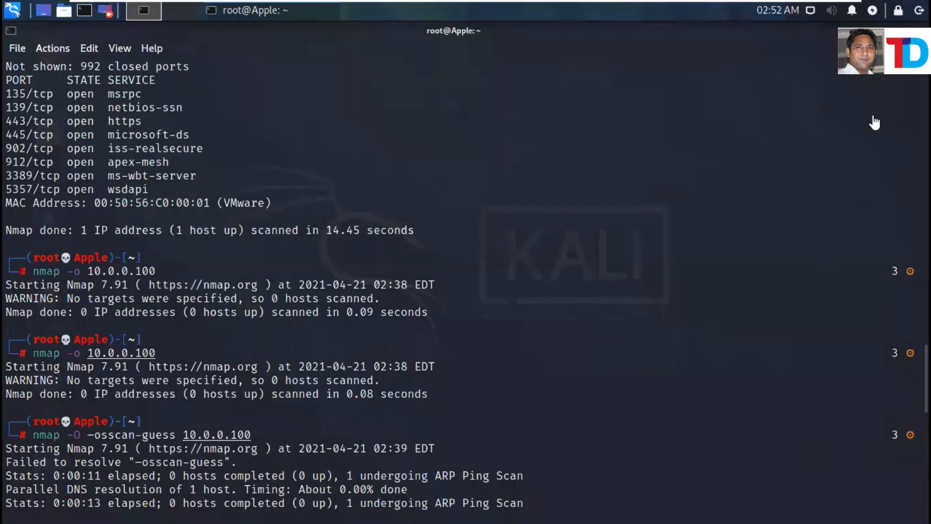
Set Wired connection 1's IPv4 method to Automatic (DHCP) and save it.
right_click(810, 12)
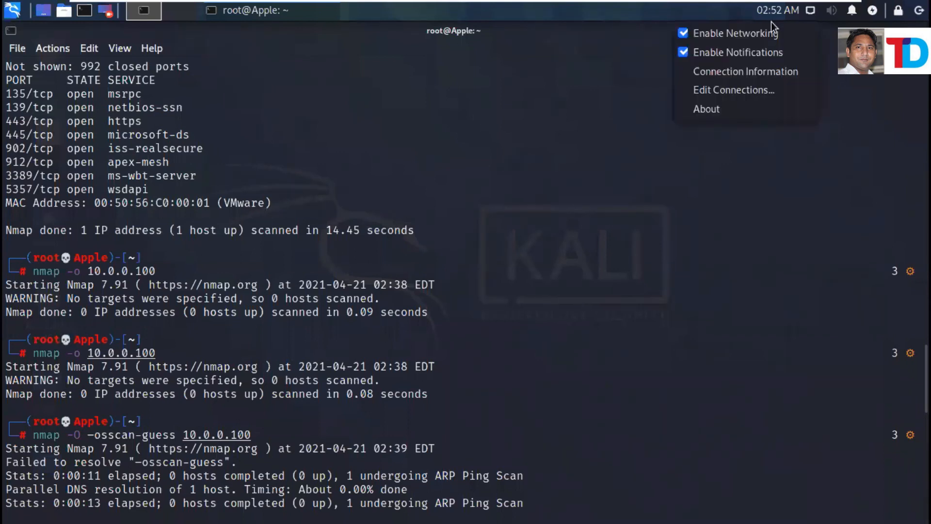
left_click(717, 91)
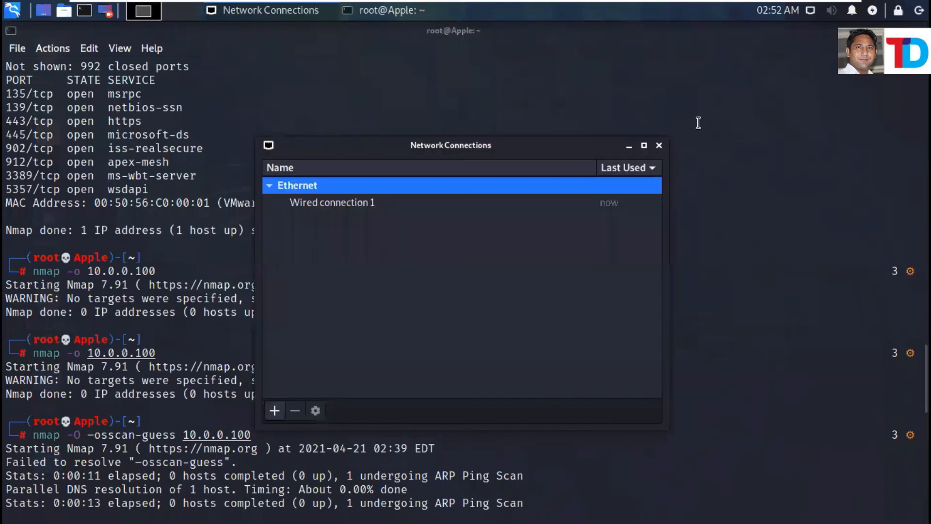
double_click(355, 204)
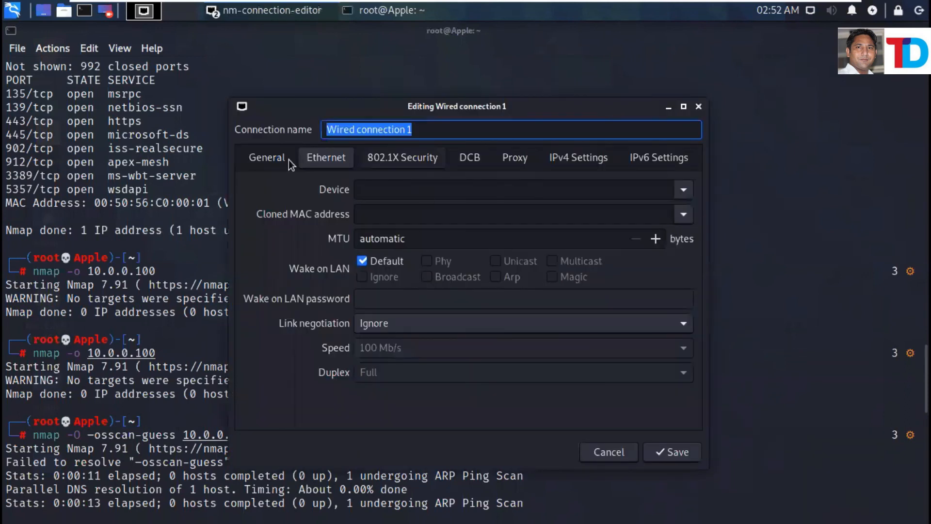
left_click(318, 160)
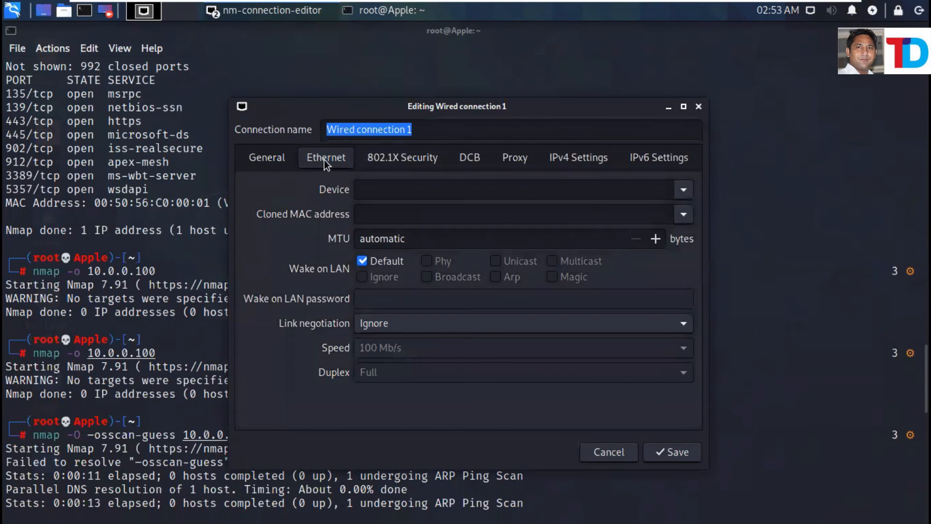
left_click(566, 159)
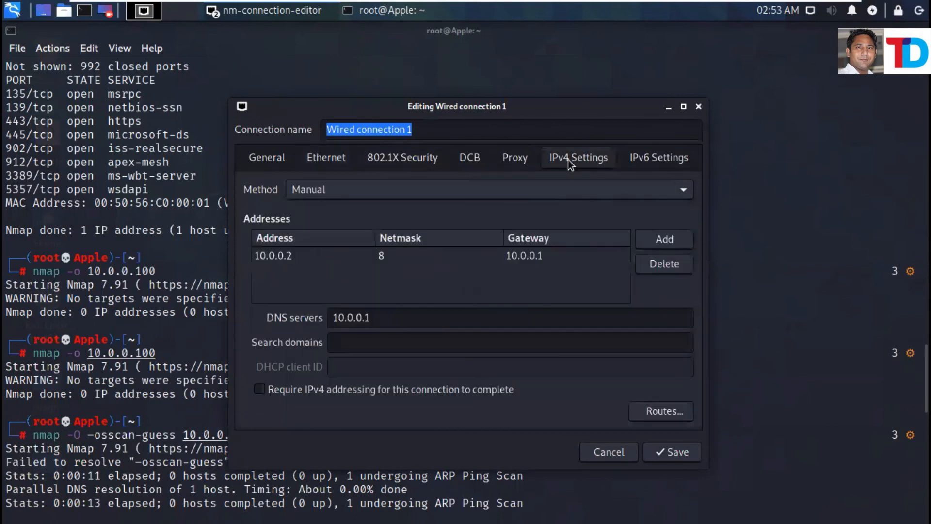
left_click(344, 189)
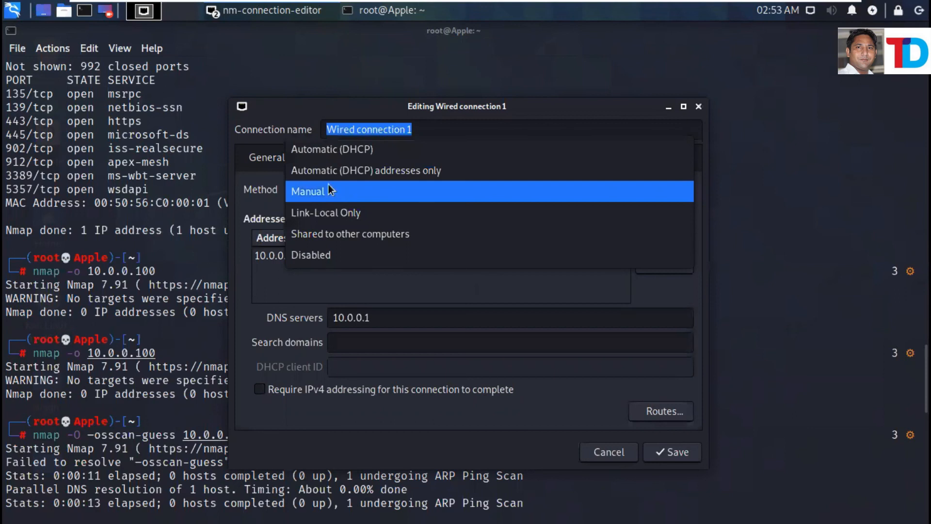
left_click(335, 150)
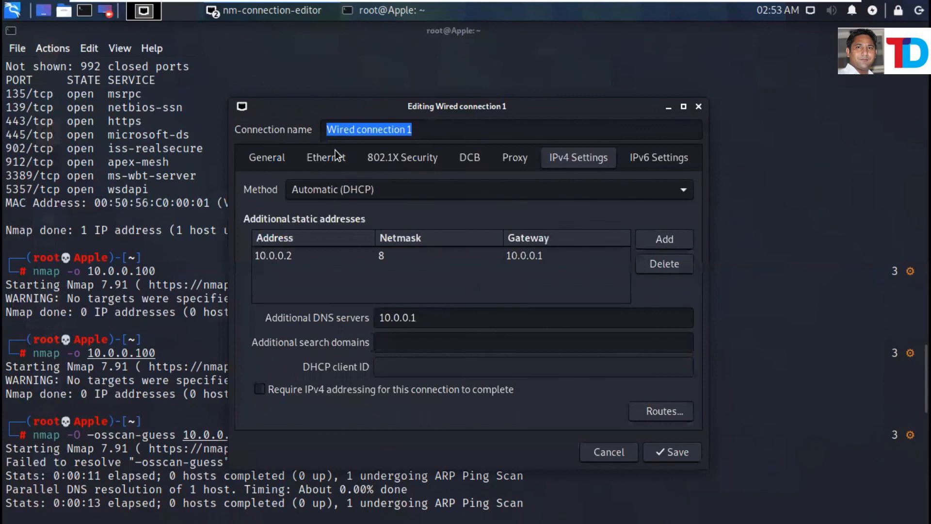
left_click(668, 453)
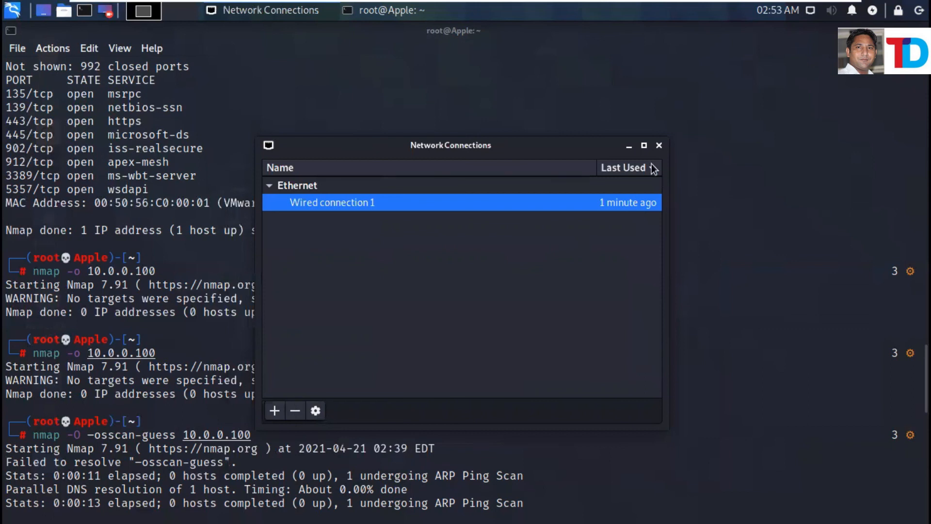
left_click(660, 145)
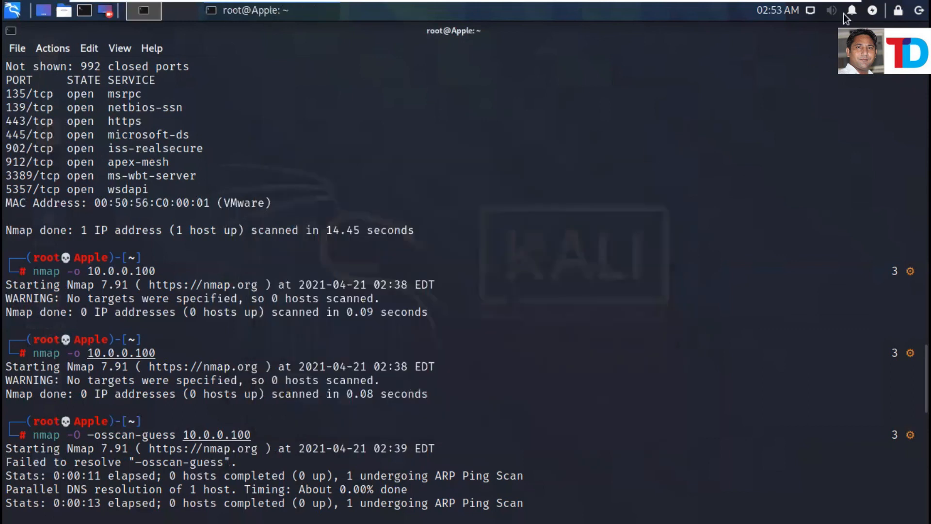
Disconnect the wired connection from the Kali network tray menu.
left_click(813, 14)
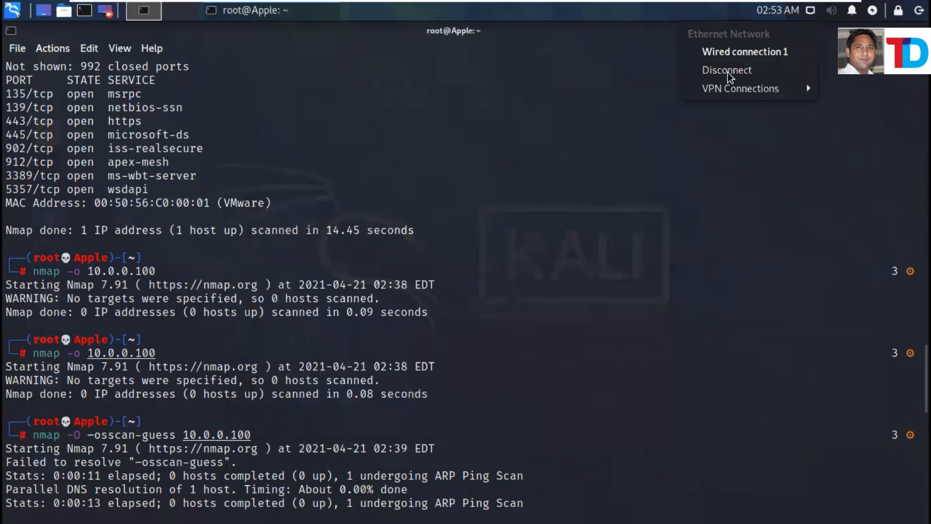
left_click(813, 13)
left_click(813, 12)
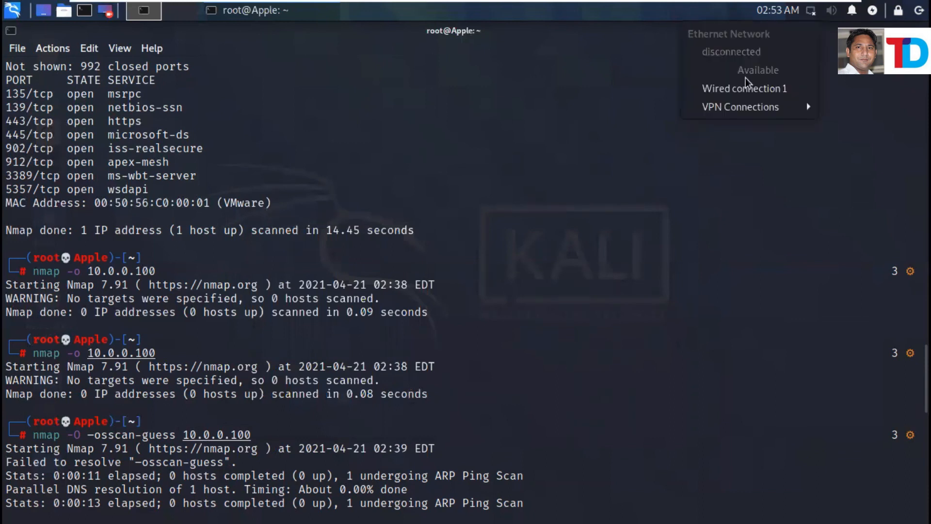
left_click(809, 12)
Reopen Wired connection 1, view its General options, and close without saving.
right_click(808, 14)
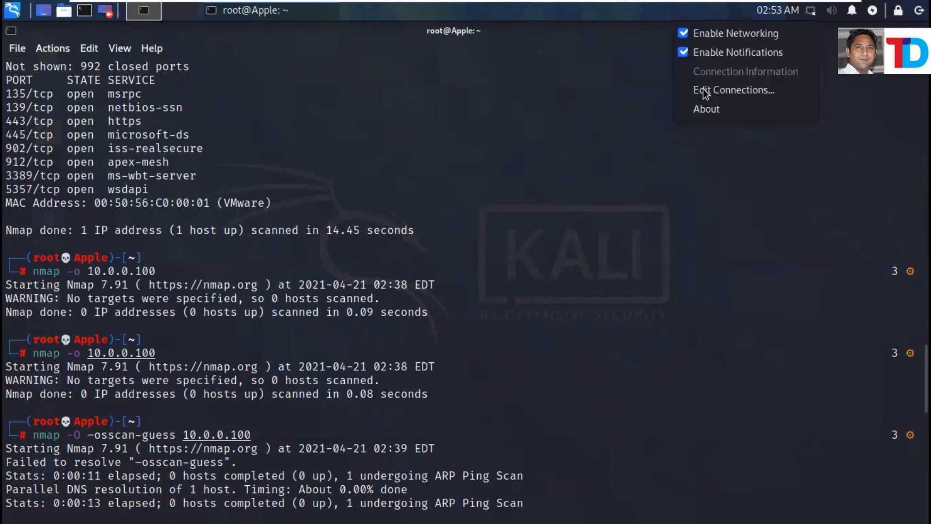
left_click(734, 90)
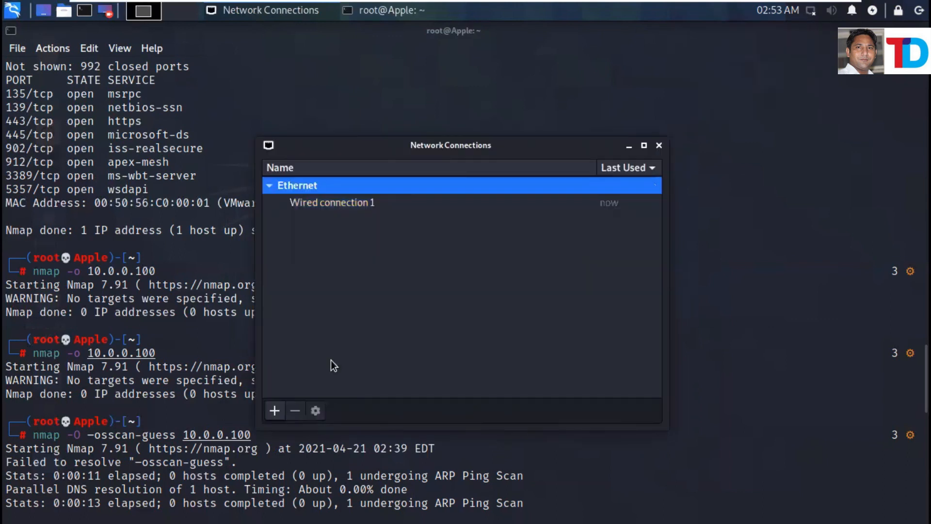
left_click(358, 202)
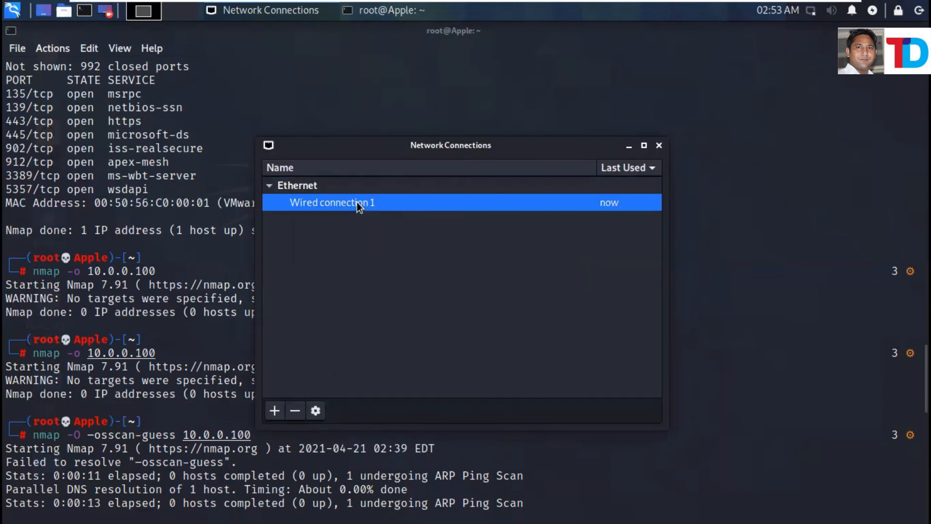
double_click(357, 202)
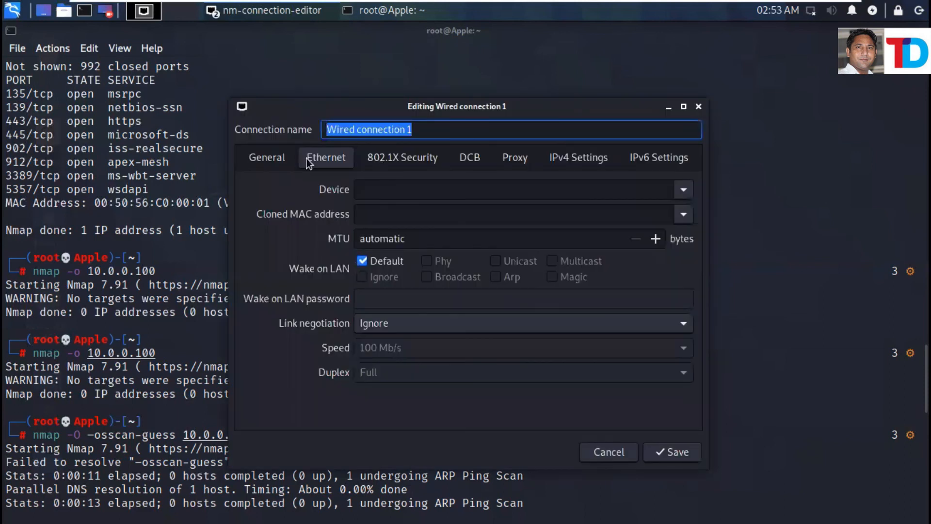
left_click(266, 158)
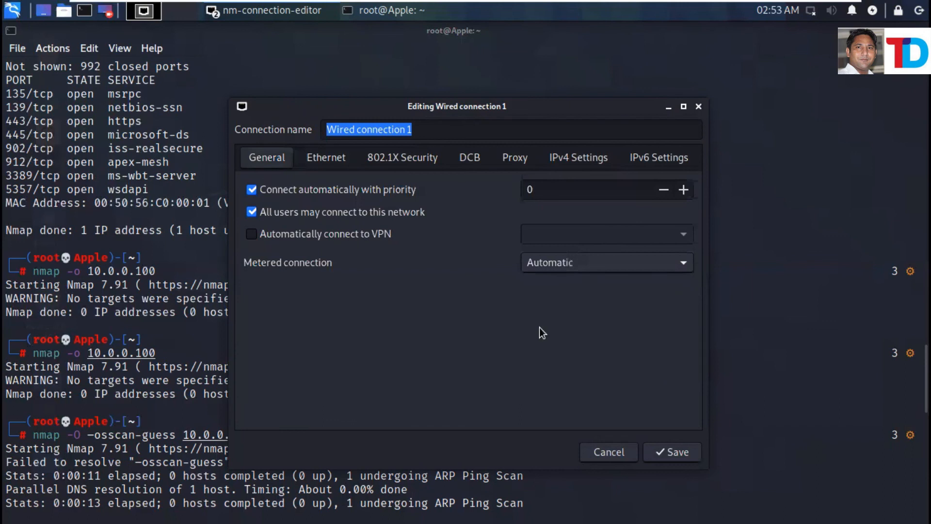
left_click(699, 106)
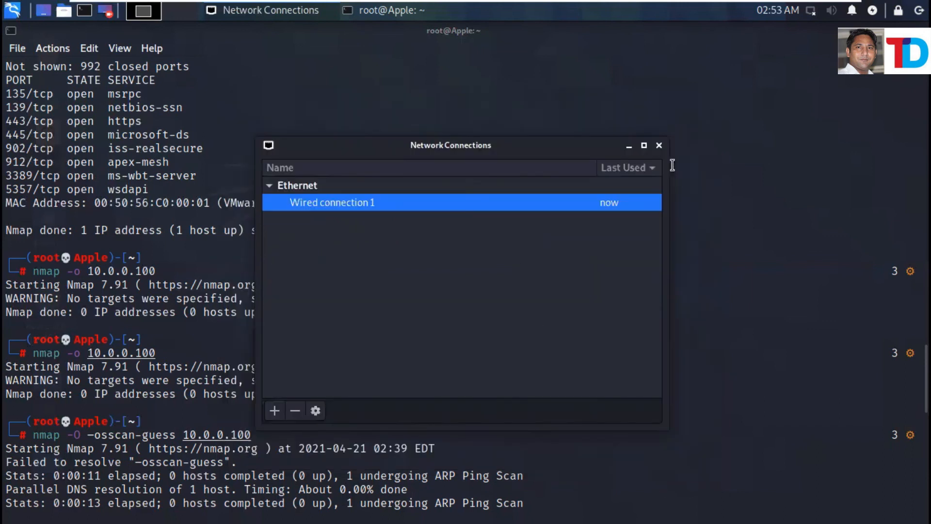
Close the Network Connections window and run ifup eth0 in the terminal.
key("Escape")
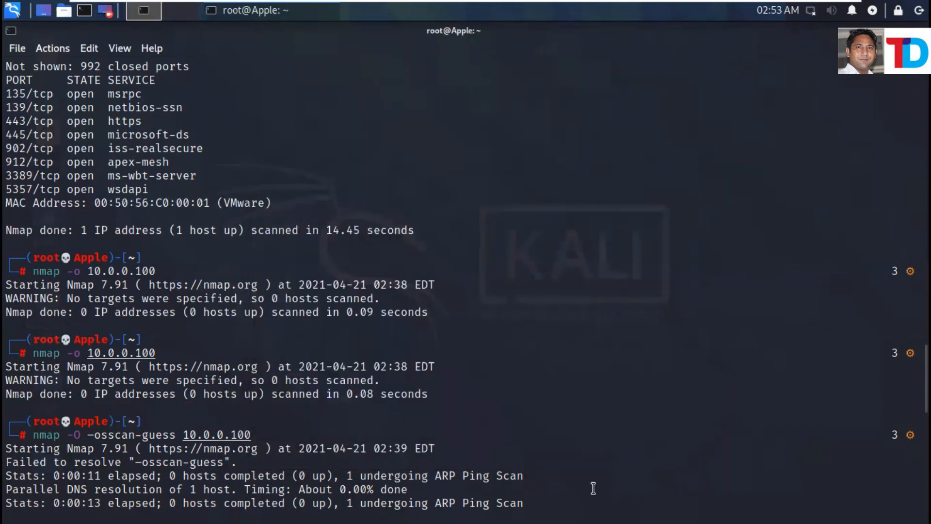
key("Return")
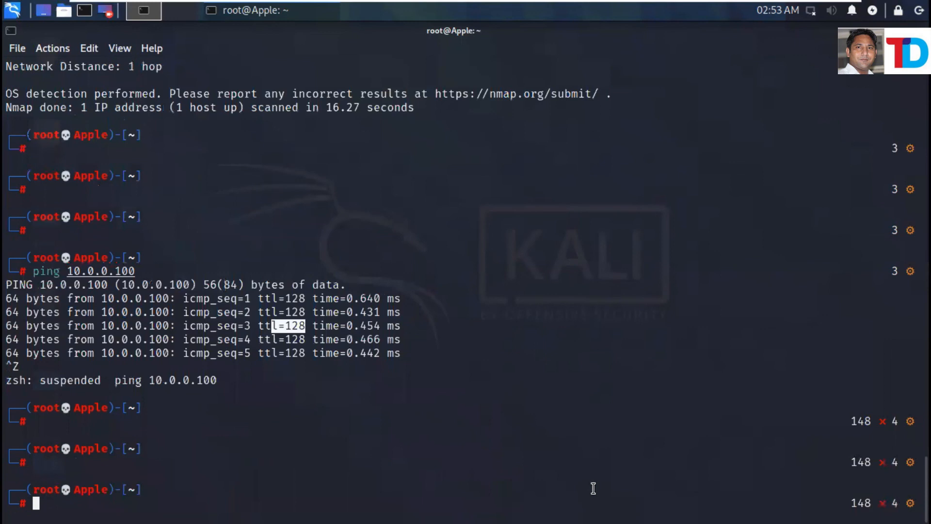
type("i")
type("fu")
type("p ")
type("rh")
key("BackSpace")
key("BackSpace")
type("eth0")
key("Return")
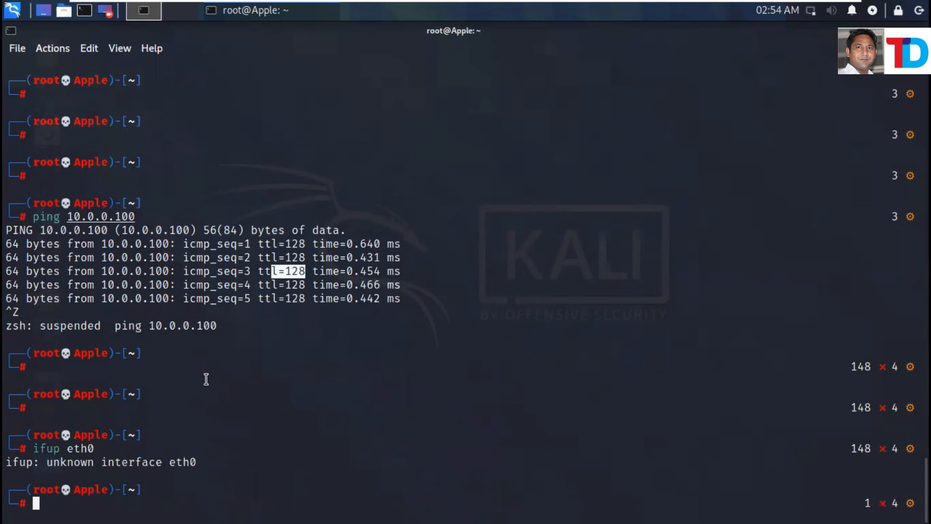
Rerun ifup eth0 after checking interface names with tab completion.
key("Up")
key("Left")
key("Left")
key("Left")
key("Left")
key("Tab")
key("Tab")
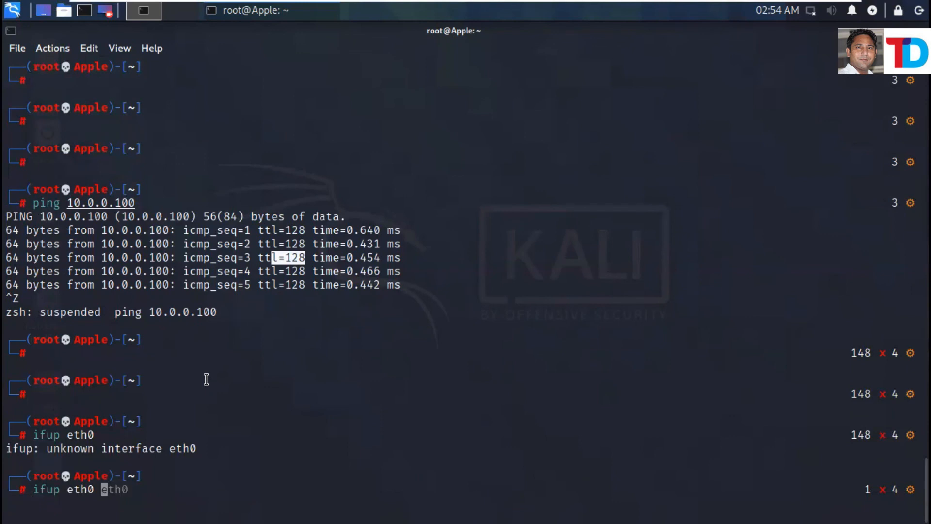
key("Tab")
key("Tab")
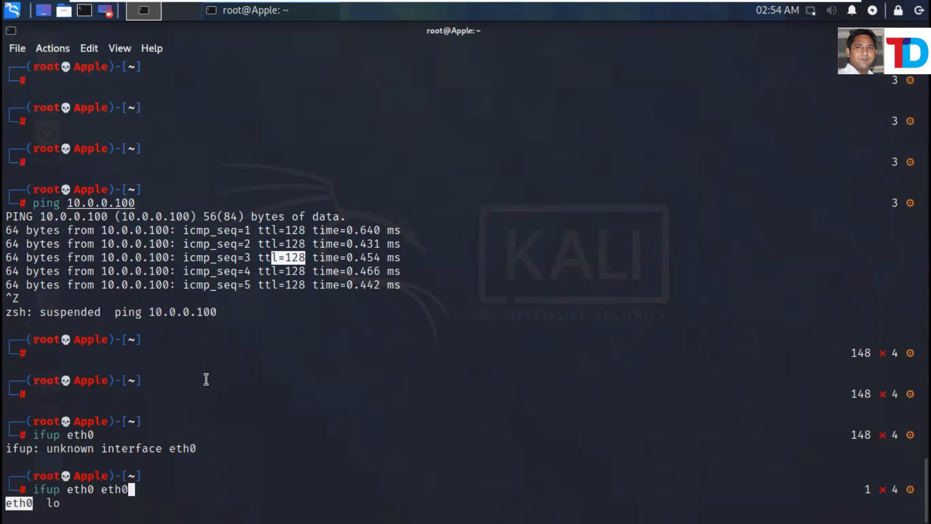
key("BackSpace")
key("BackSpace")
key("BackSpace")
key("BackSpace")
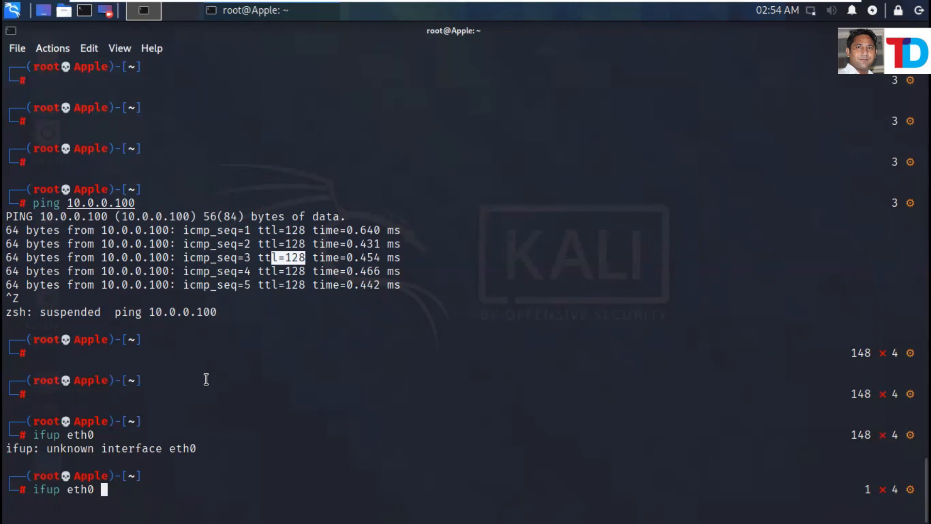
key("Return")
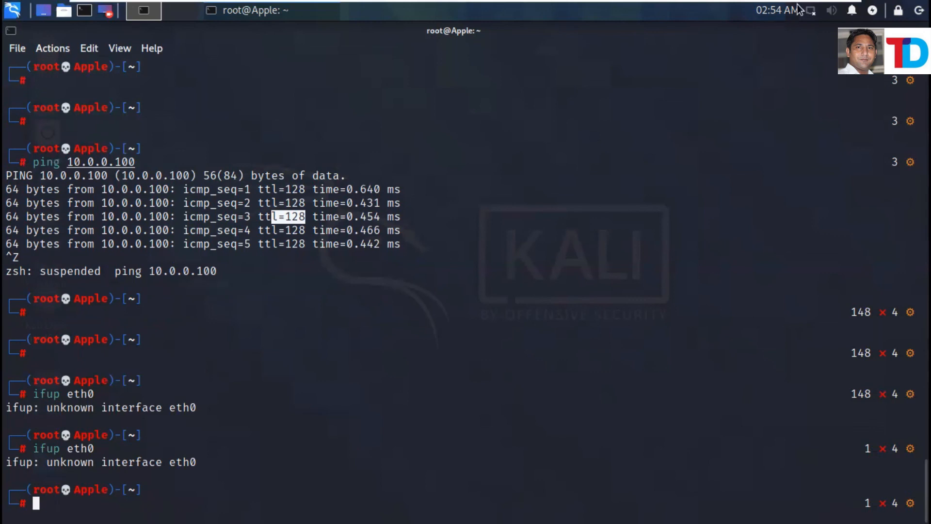
Reconnect Wired connection 1 and run ifconfig, confirming eth0 at 10.0.0.2.
left_click(811, 15)
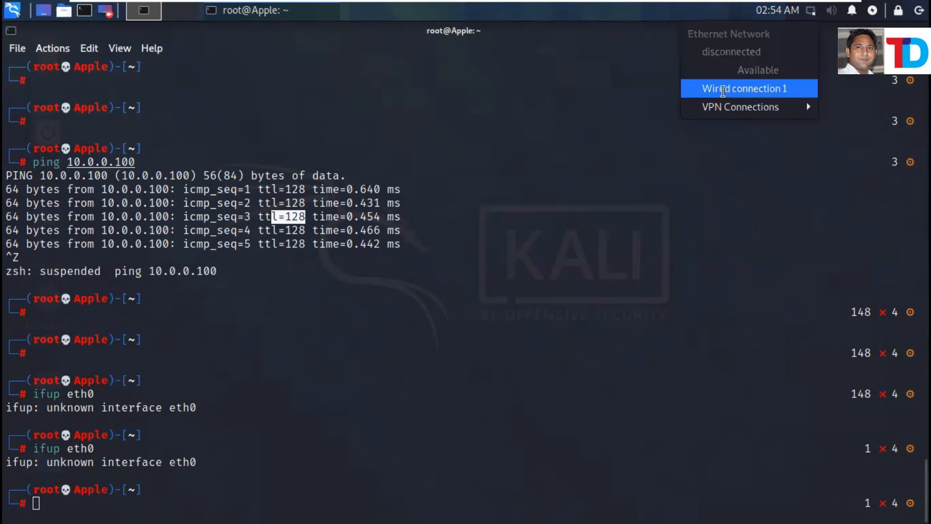
left_click(723, 91)
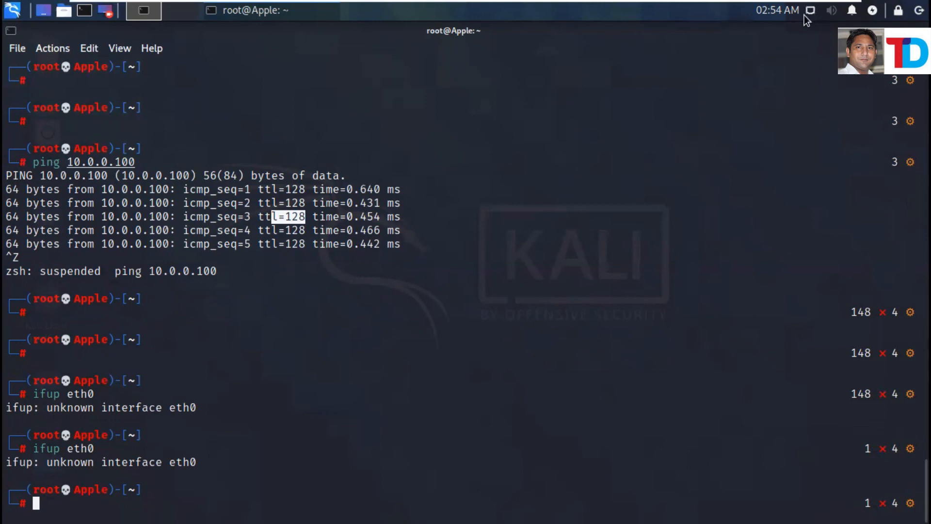
left_click(175, 489)
type("i")
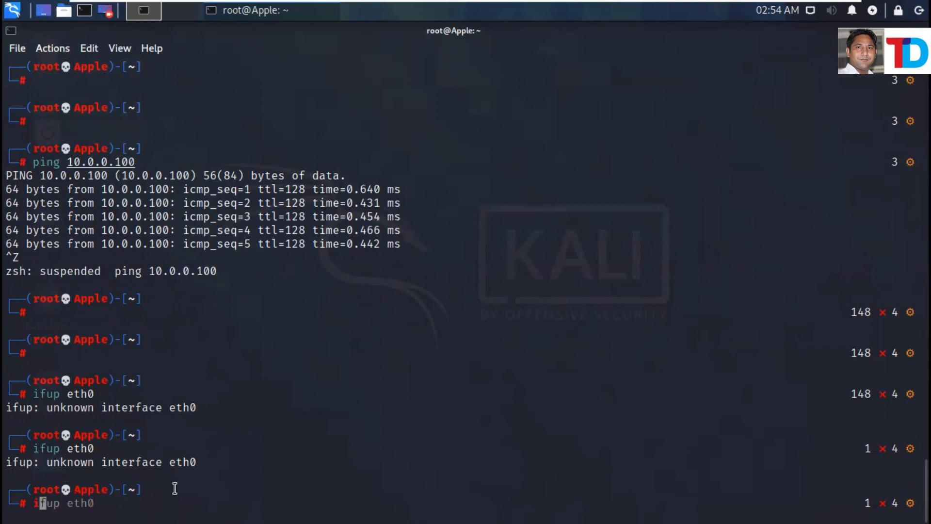
type("fconfig")
key("Return")
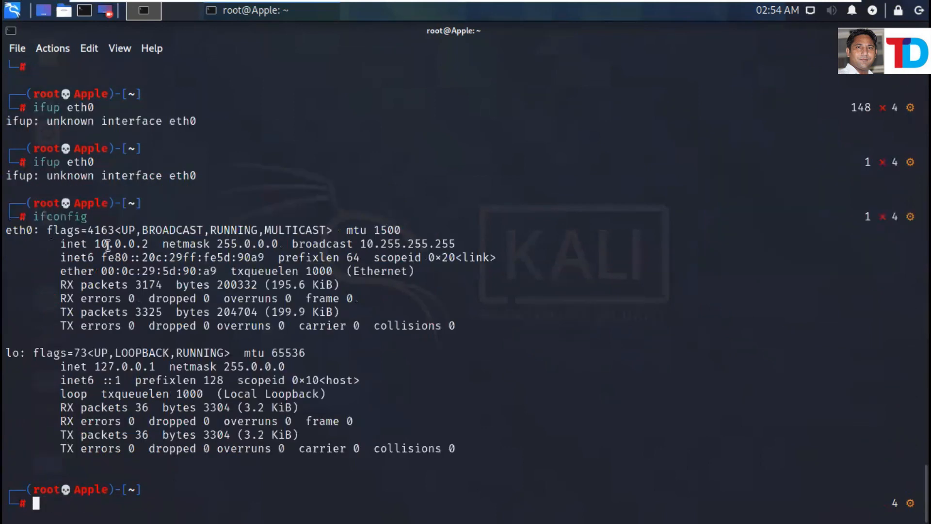
double_click(153, 244)
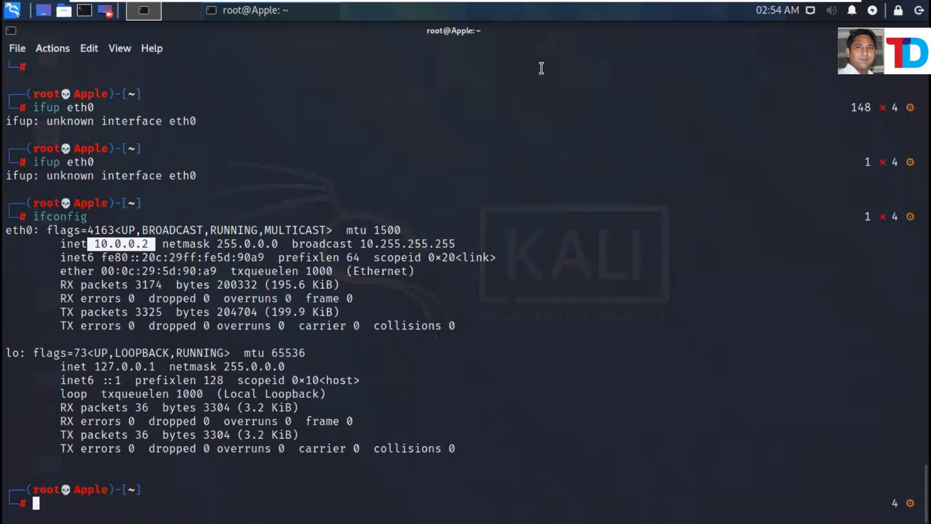
left_click(810, 12)
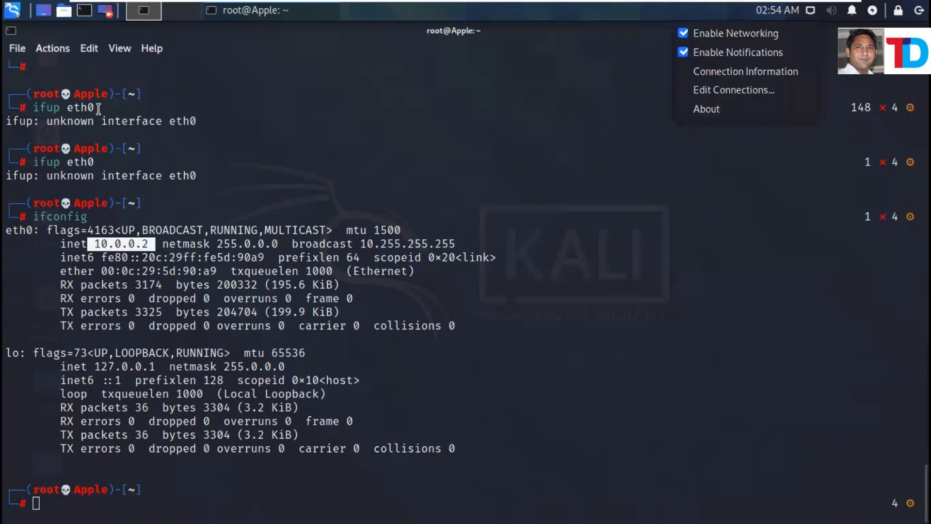
left_click(10, 16)
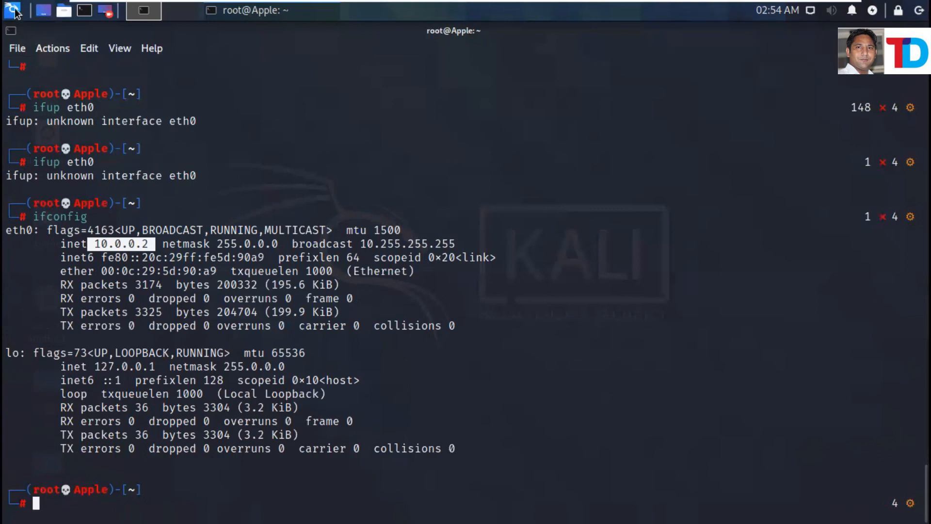
Open Advanced Network Configuration and bring up Wired connection 1's IPv4 settings.
left_click(14, 11)
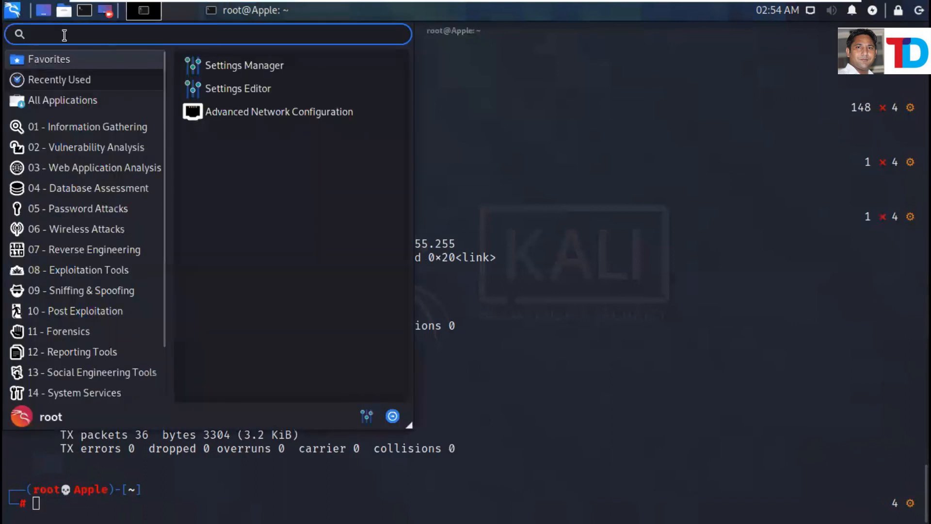
type("n")
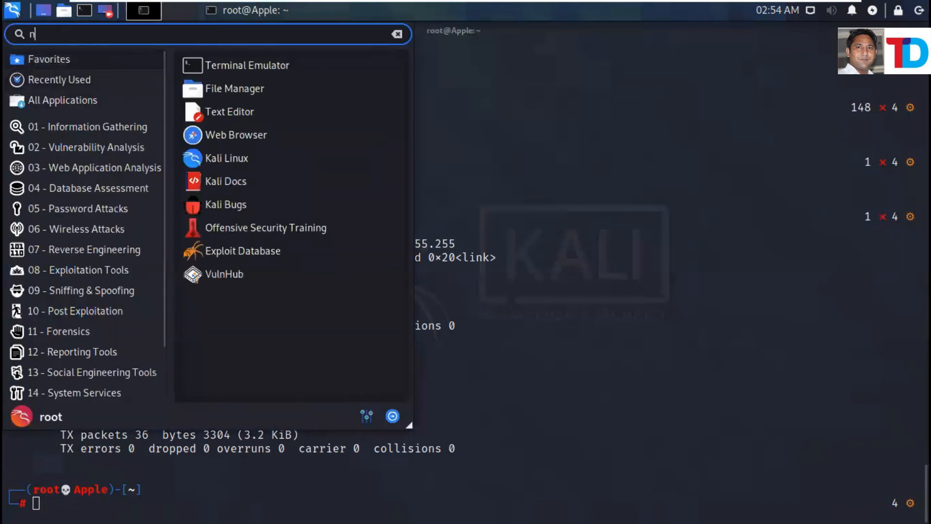
type("e")
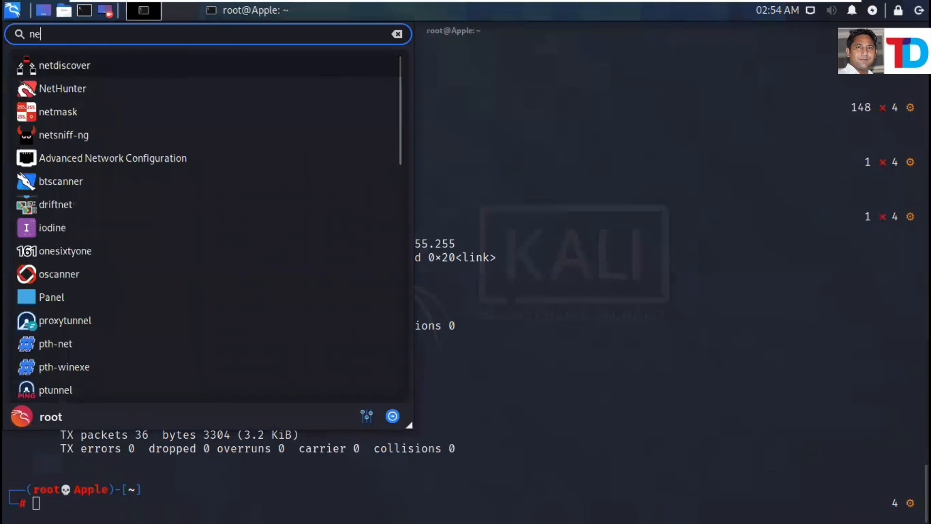
type("twork")
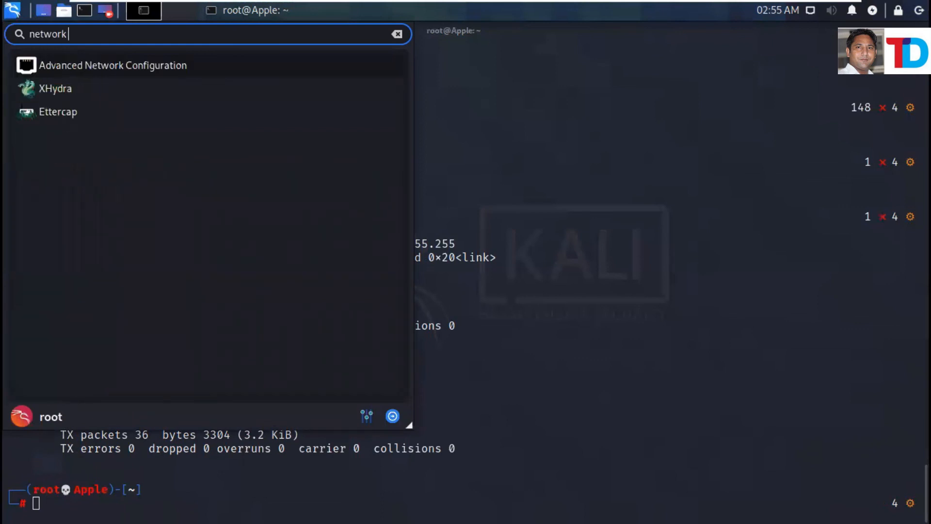
left_click(160, 64)
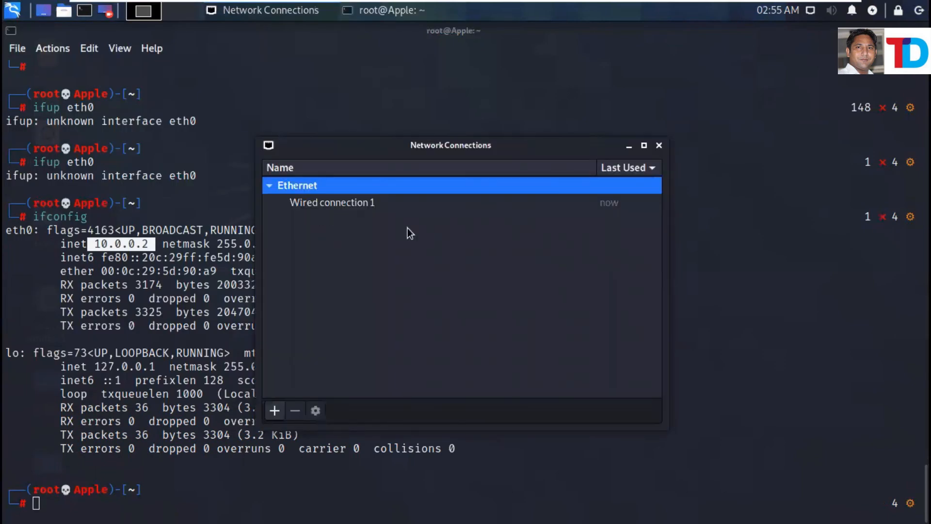
left_click(411, 214)
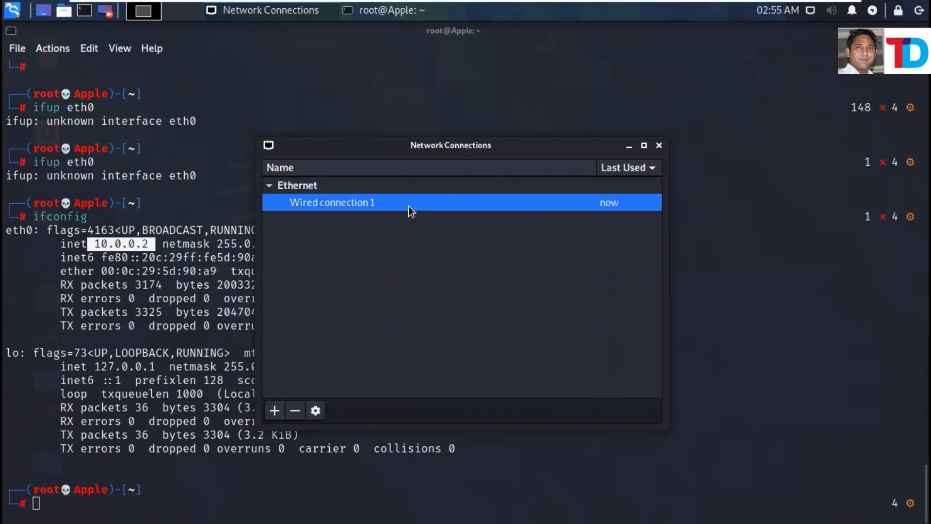
left_click(315, 411)
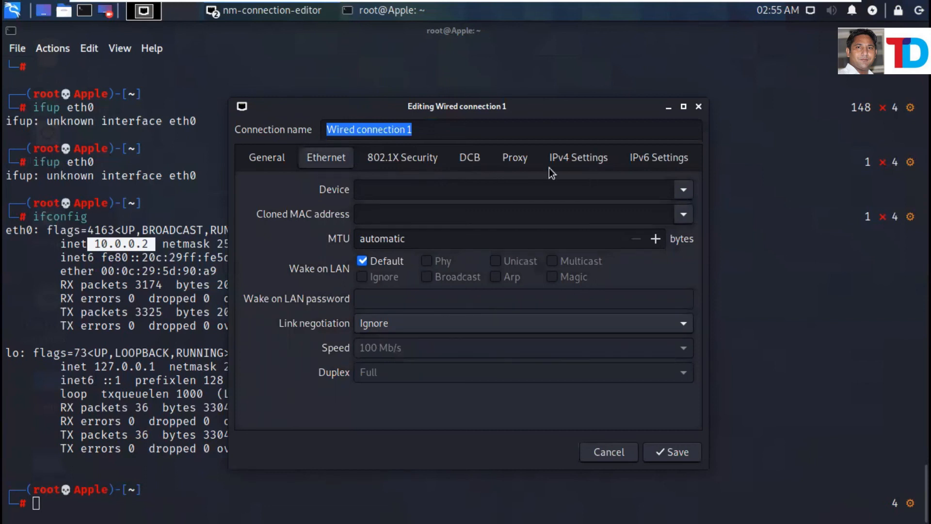
left_click(561, 164)
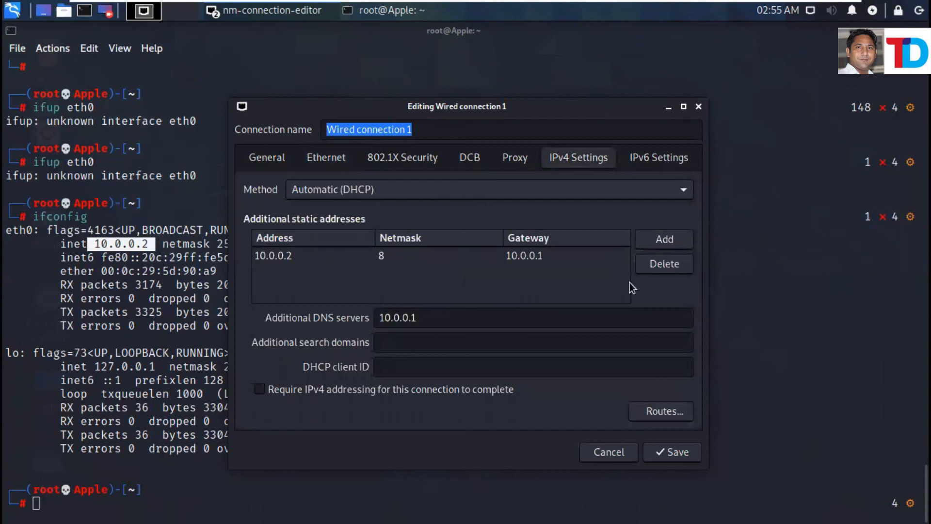
Delete the 10.0.0.2 address, set Method to DHCP addresses only, clear DNS servers, and save.
double_click(517, 255)
left_click(674, 267)
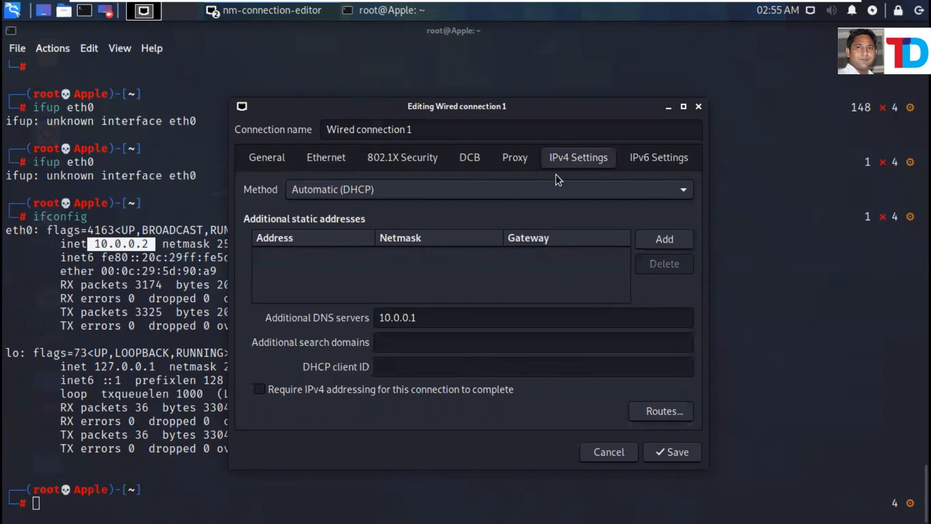
left_click(397, 191)
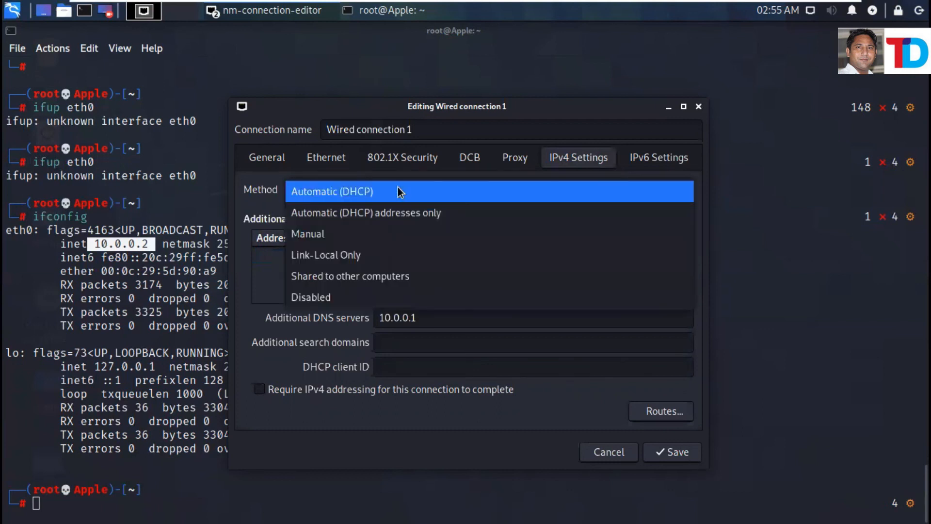
left_click(388, 213)
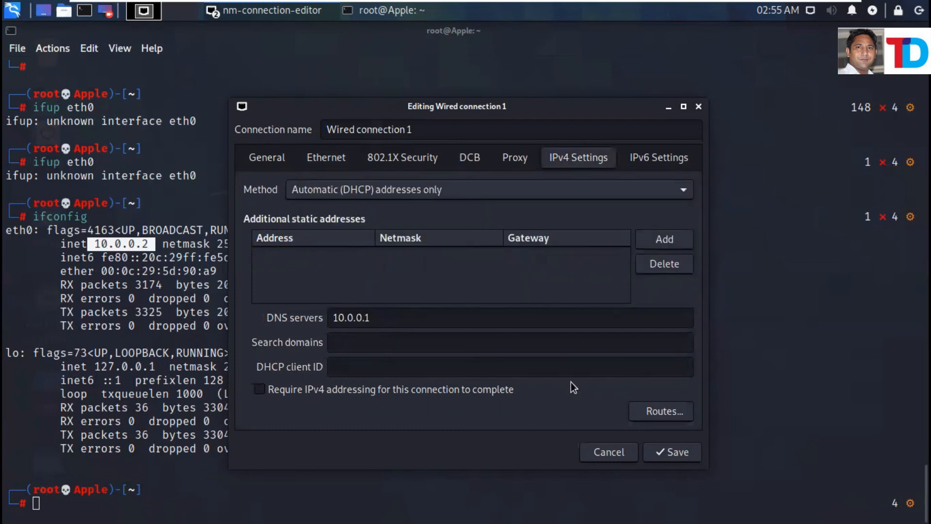
left_click(387, 322)
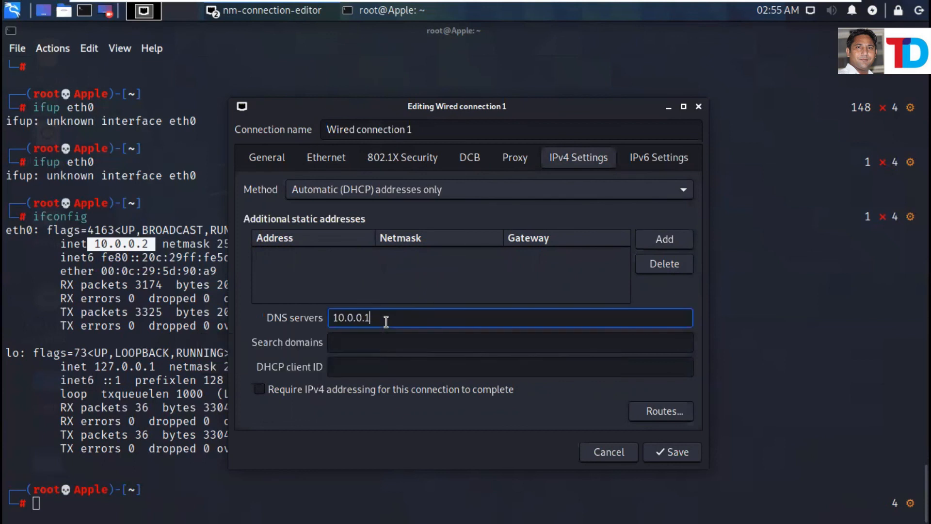
key("BackSpace")
key("BackSpace")
key("BackSpace")
key("BackSpace")
key("BackSpace")
key("BackSpace")
key("BackSpace")
key("BackSpace")
left_click(672, 451)
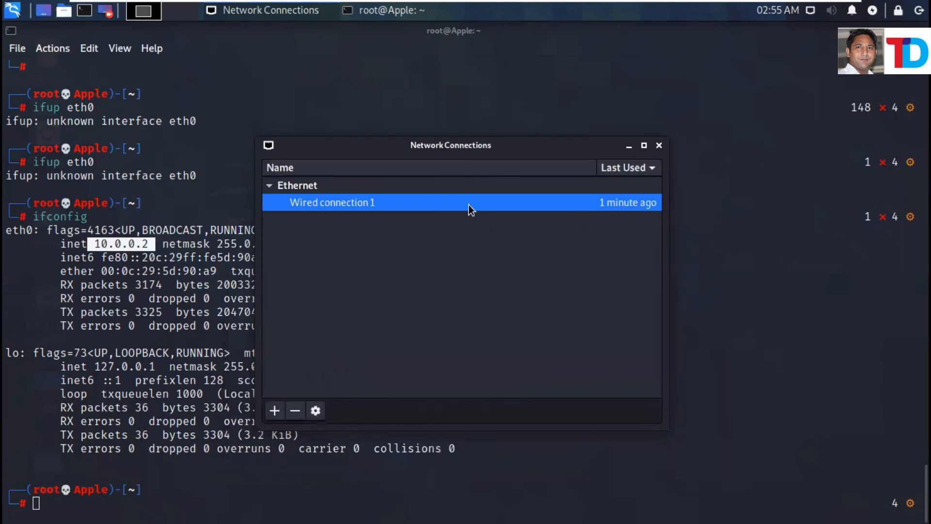
left_click(316, 412)
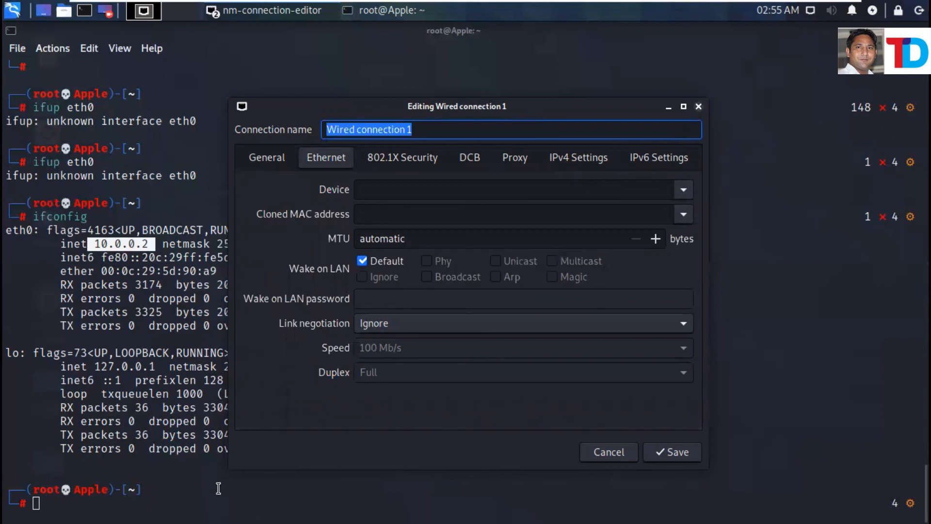
key("Escape")
Run ifdown eth0 in the Kali terminal.
type("if")
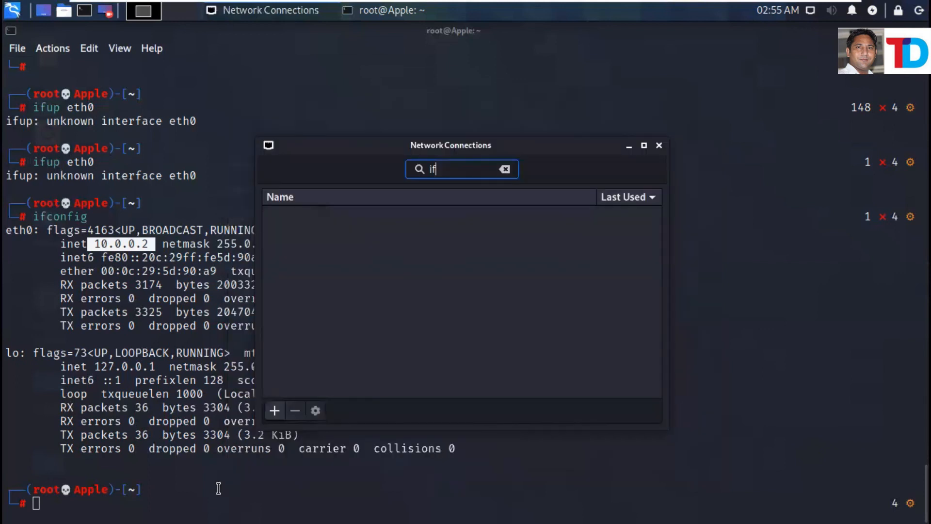
type("s")
left_click_drag(671, 134, 662, 147)
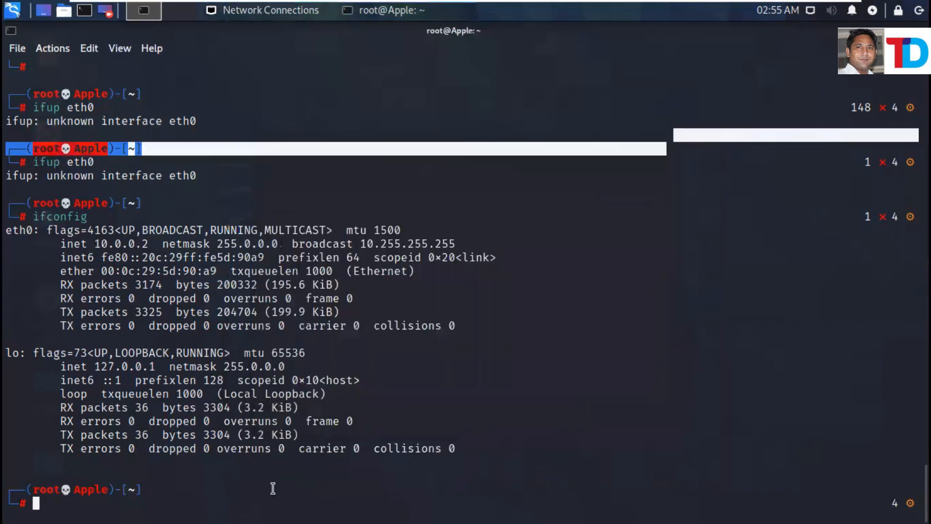
left_click(204, 487)
type("i")
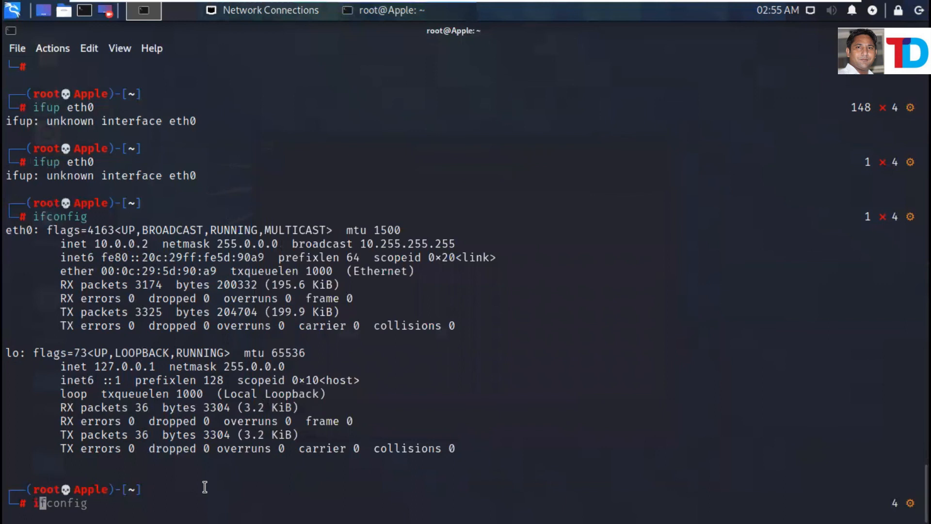
type("fdown eth0")
key("Return")
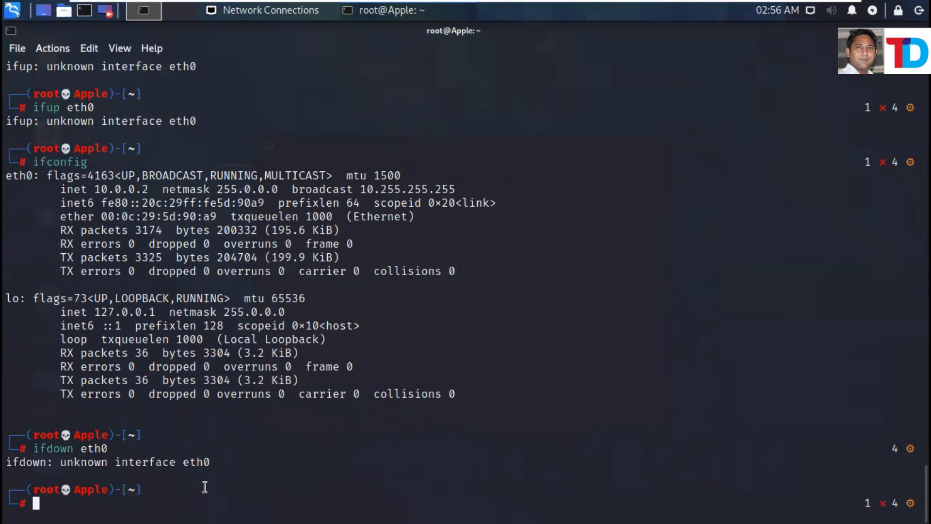
Disconnect Wired connection 1 from the network tray and close the Network Connections window.
left_click(810, 11)
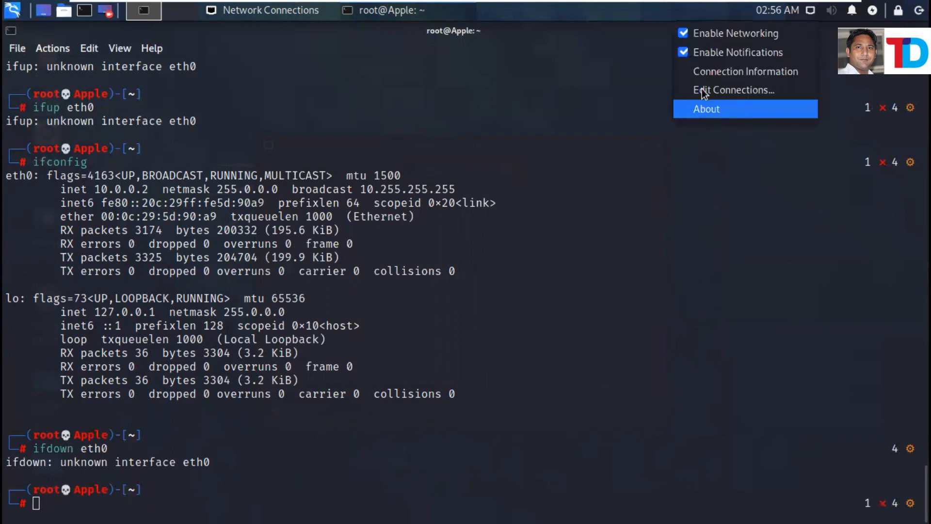
left_click(799, 24)
left_click(811, 11)
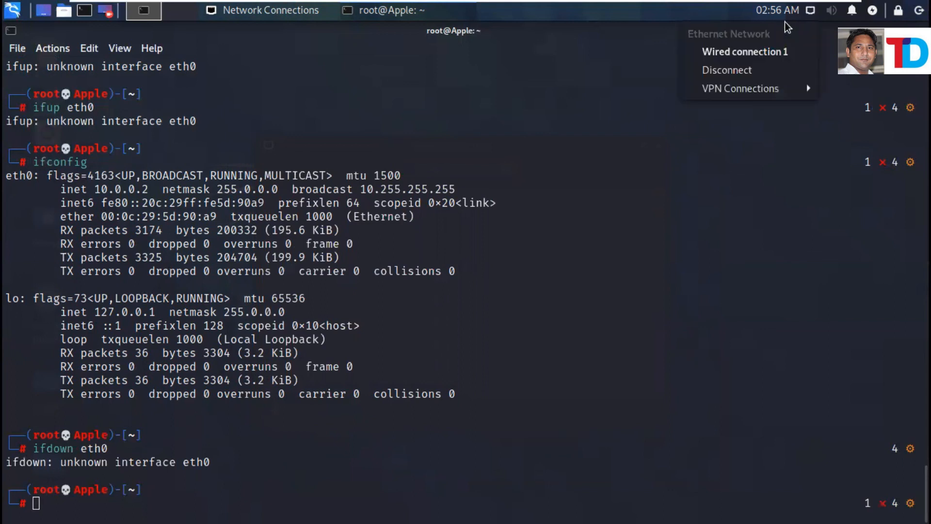
left_click(810, 11)
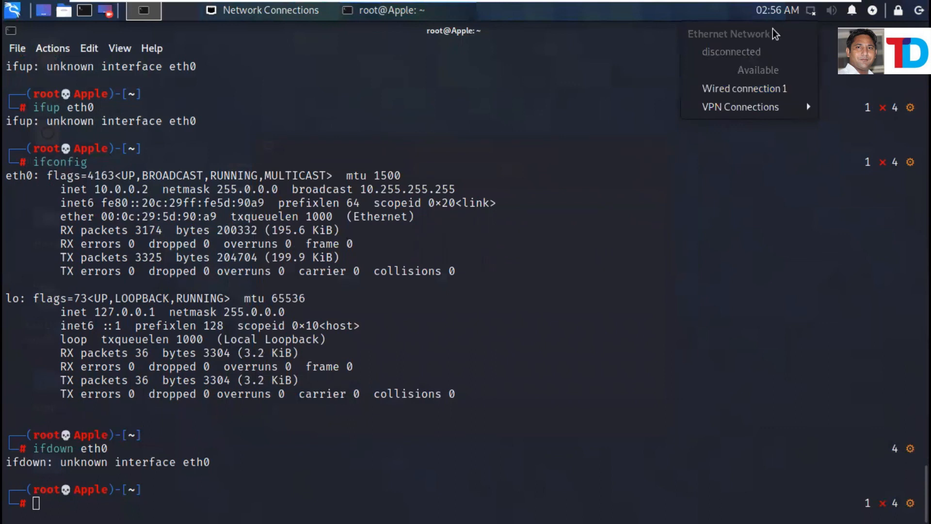
left_click(726, 87)
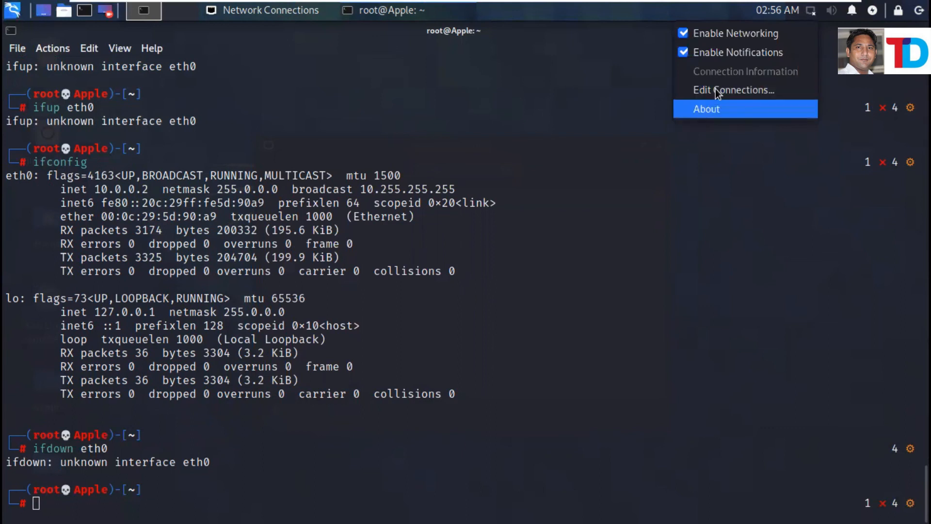
left_click(714, 92)
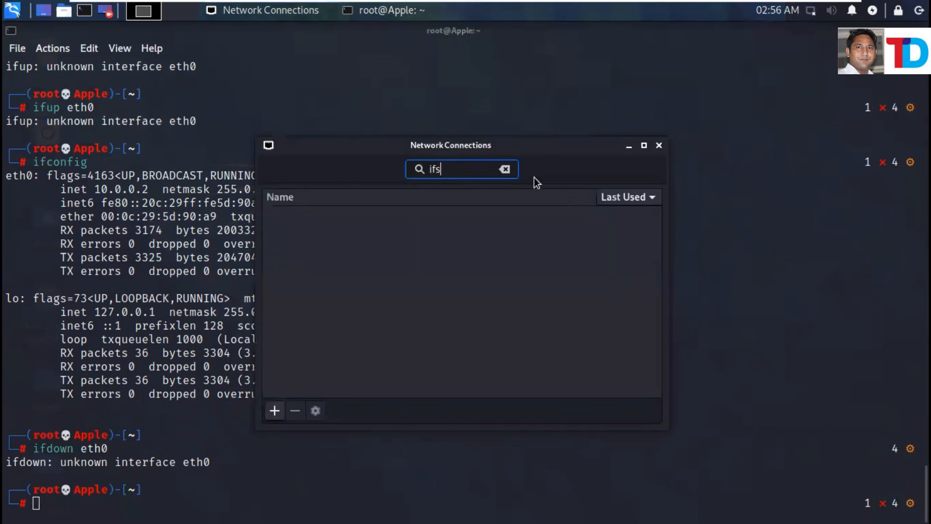
left_click(330, 243)
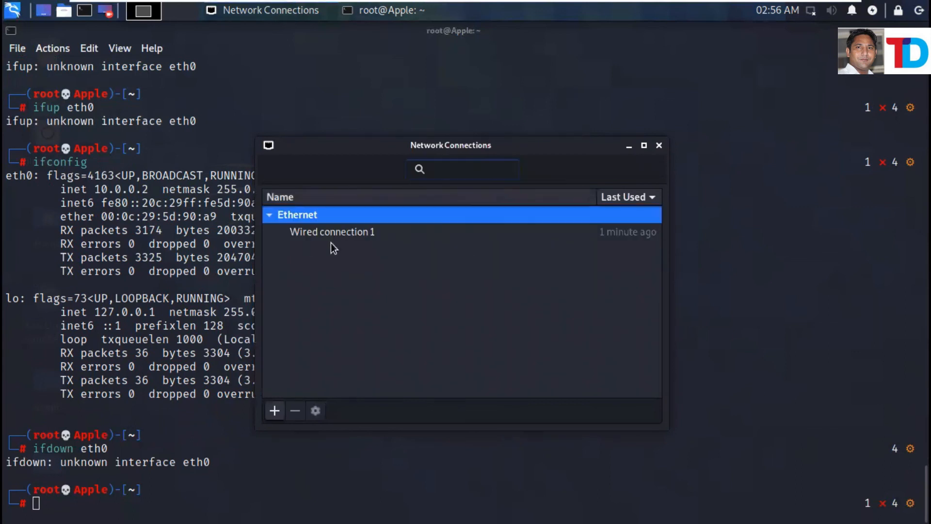
left_click(660, 146)
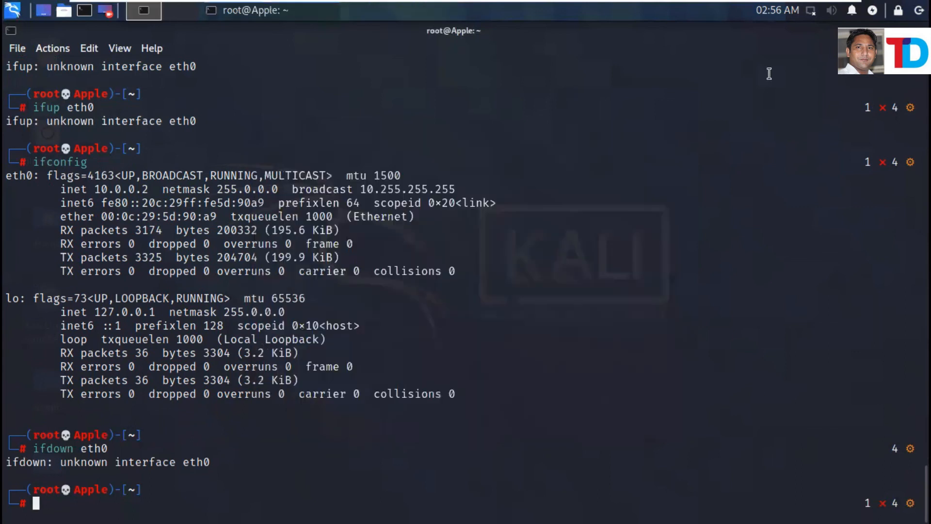
right_click(811, 18)
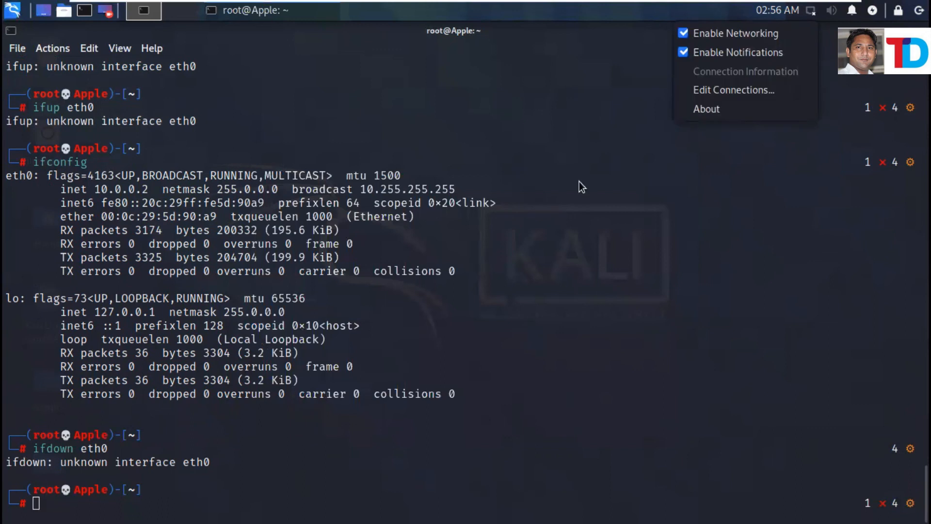
left_click(87, 488)
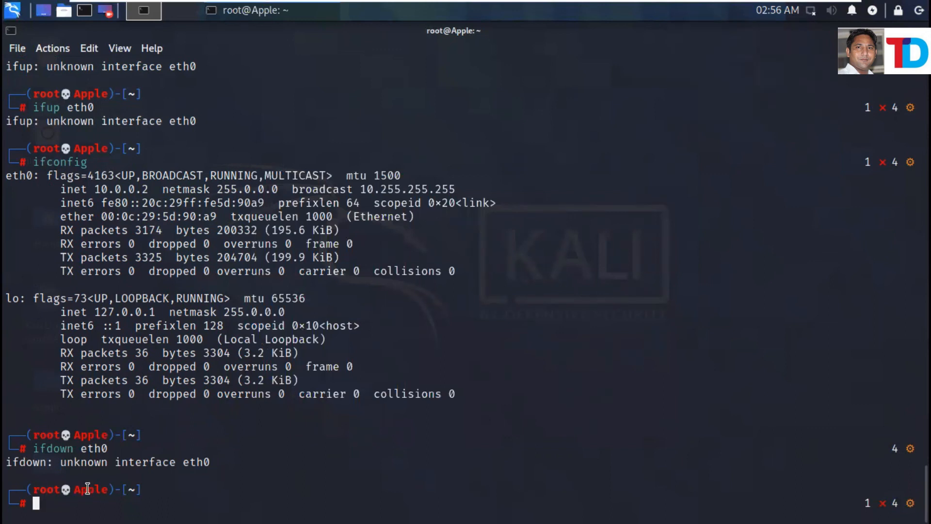
Run nmcli connection up etho, then correct it to eth0; both fail.
type("nmcli c")
key("Tab")
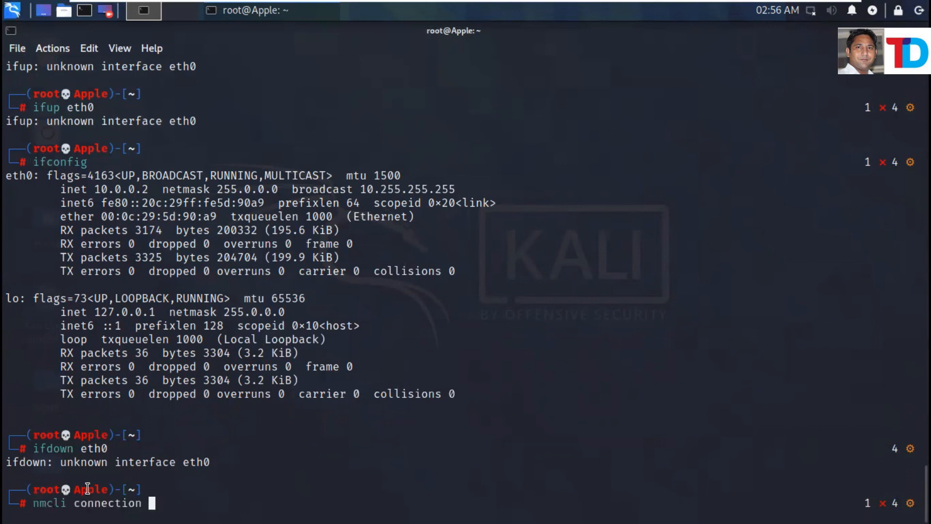
type("up etho")
key("Return")
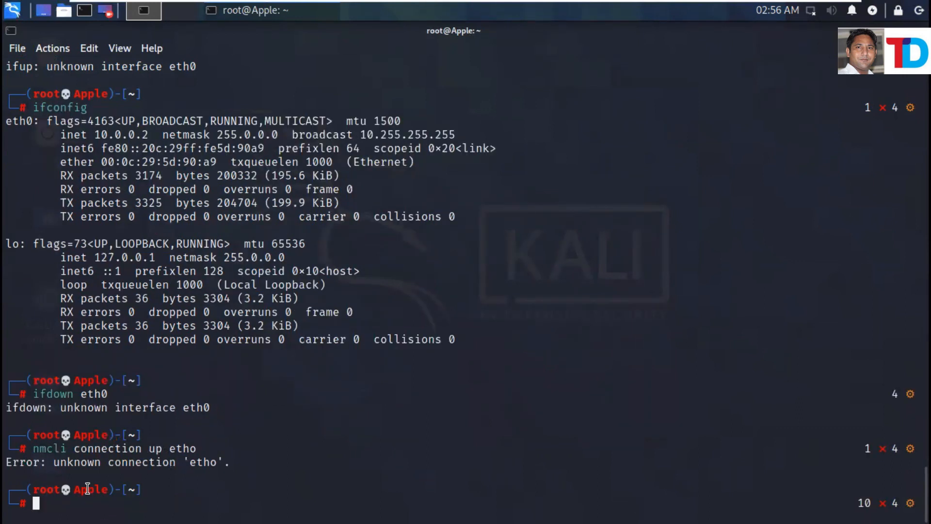
key("Up")
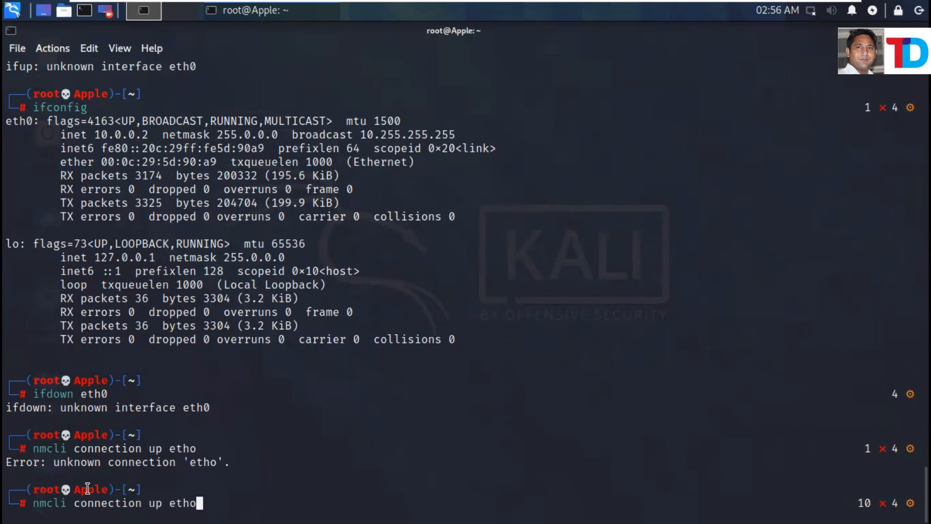
key("Left")
type("0")
key("Return")
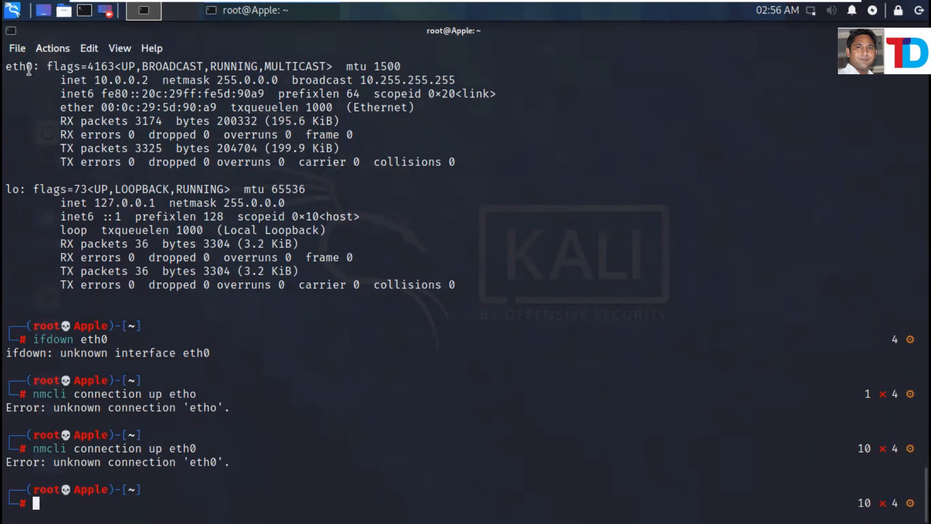
left_click_drag(33, 67, 7, 65)
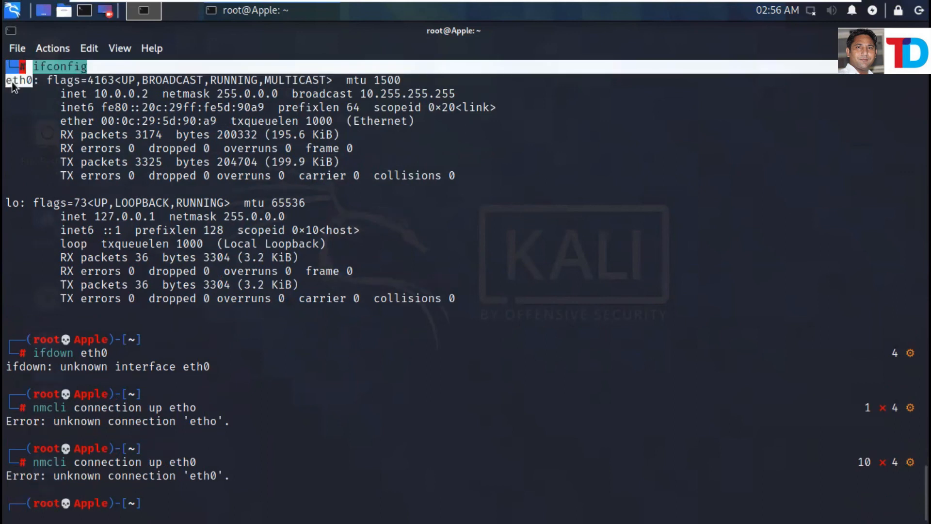
Reconnect Wired connection 1 from the network tray menu.
left_click(811, 14)
left_click(812, 15)
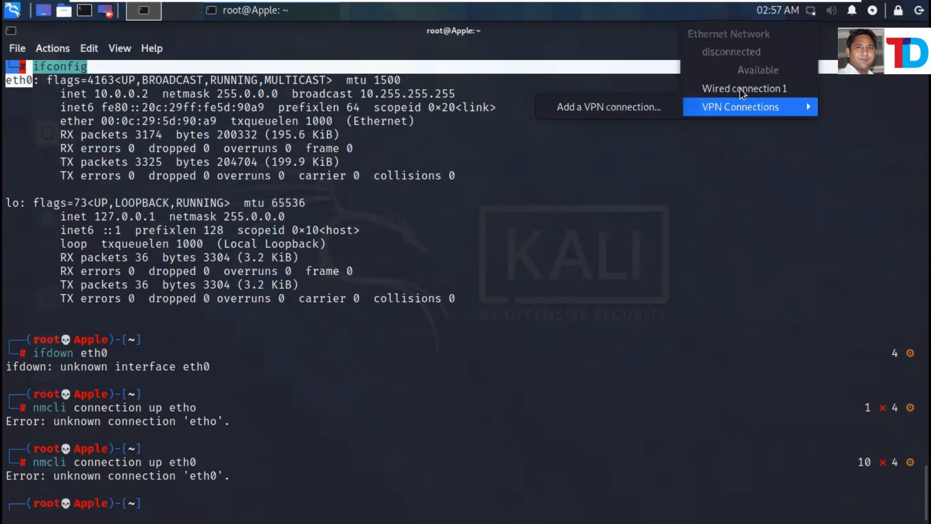
left_click(717, 92)
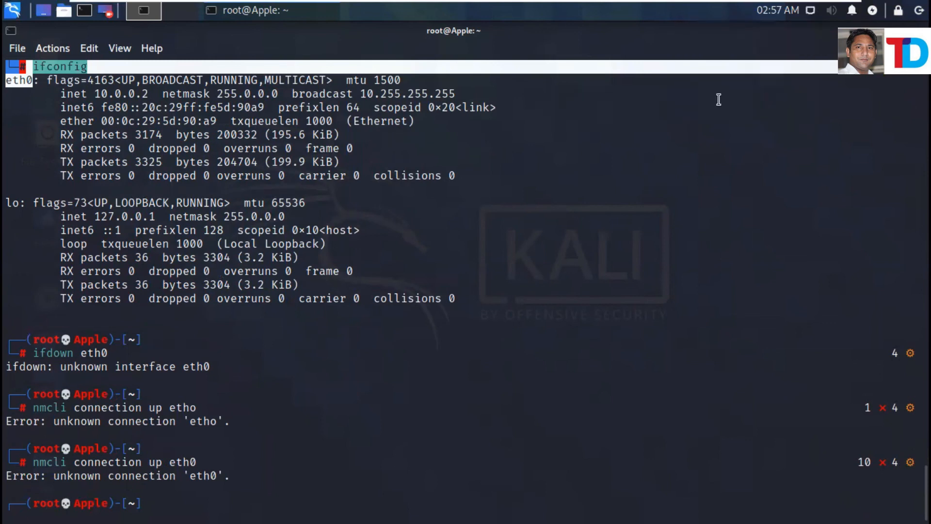
right_click(320, 409)
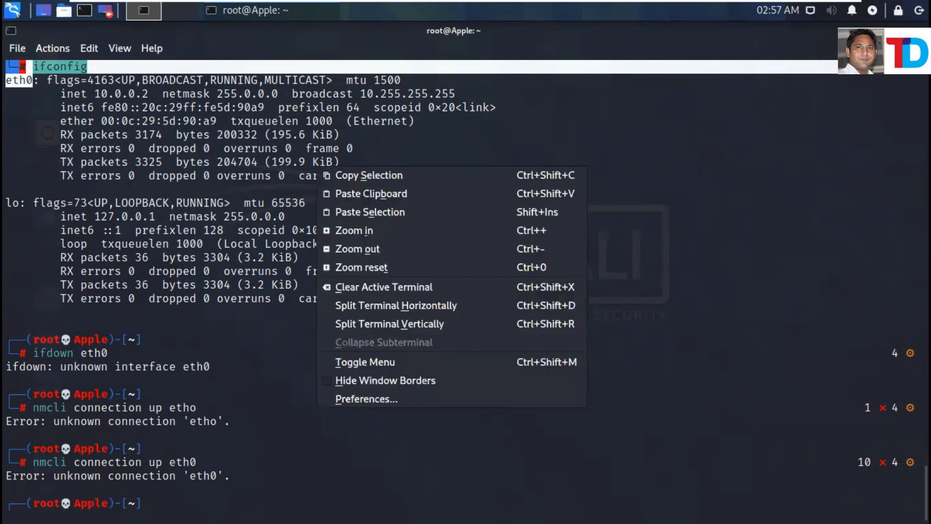
left_click(213, 488)
left_click(213, 488)
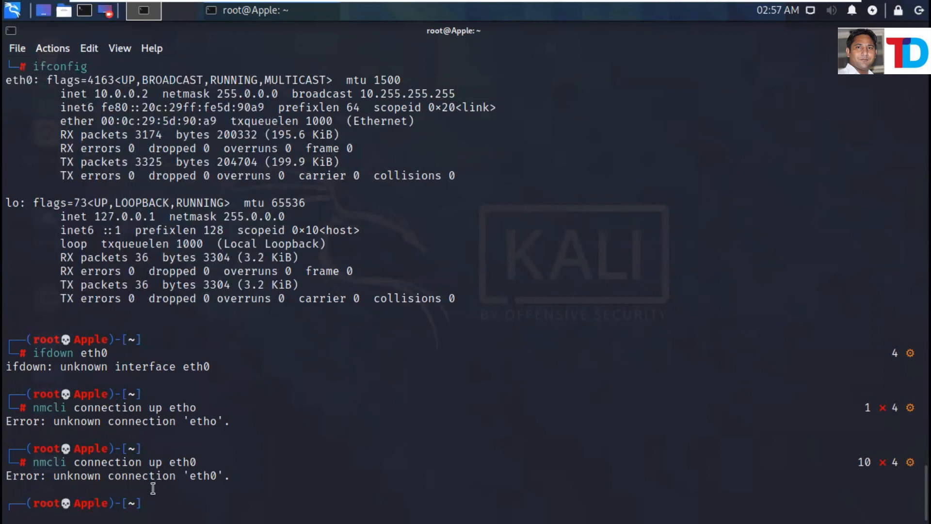
Run ifconfig in the Kali terminal to list the network interfaces.
left_click_drag(537, 406, 537, 366)
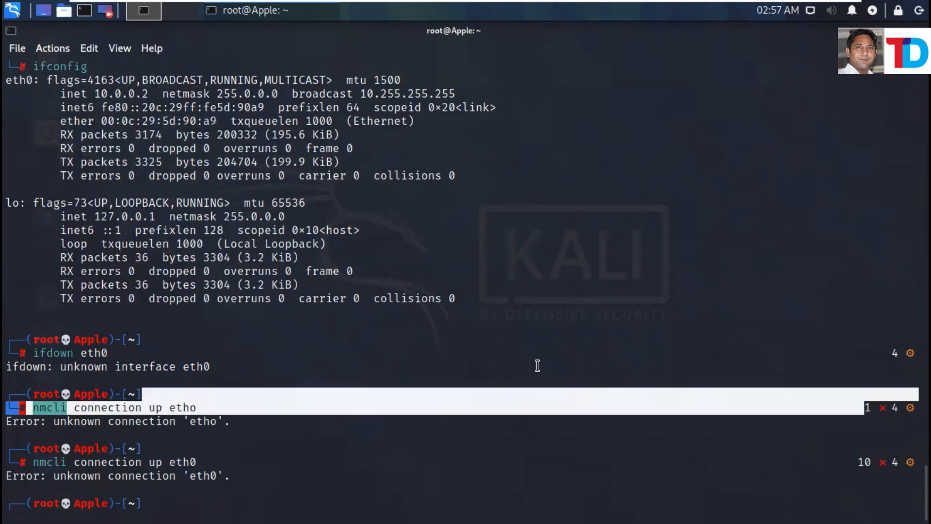
key("Return")
key("Return")
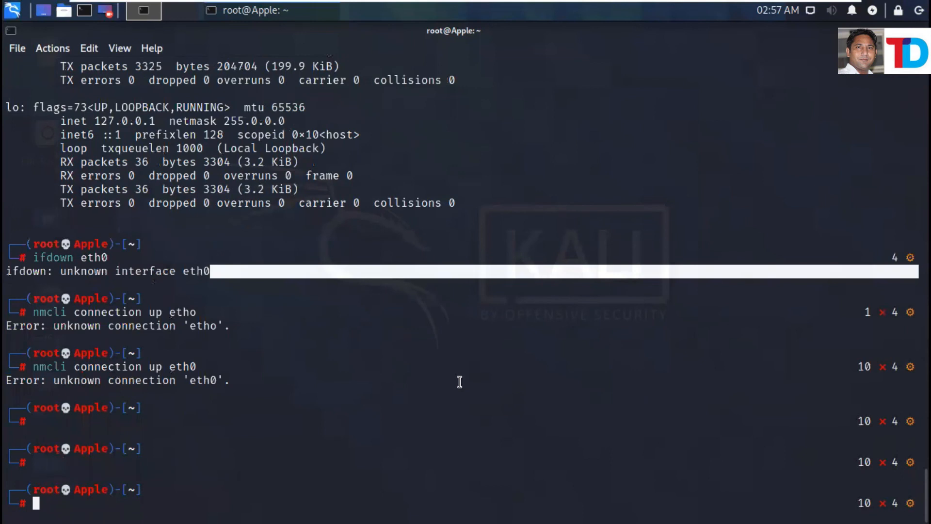
type("if")
key("BackSpace")
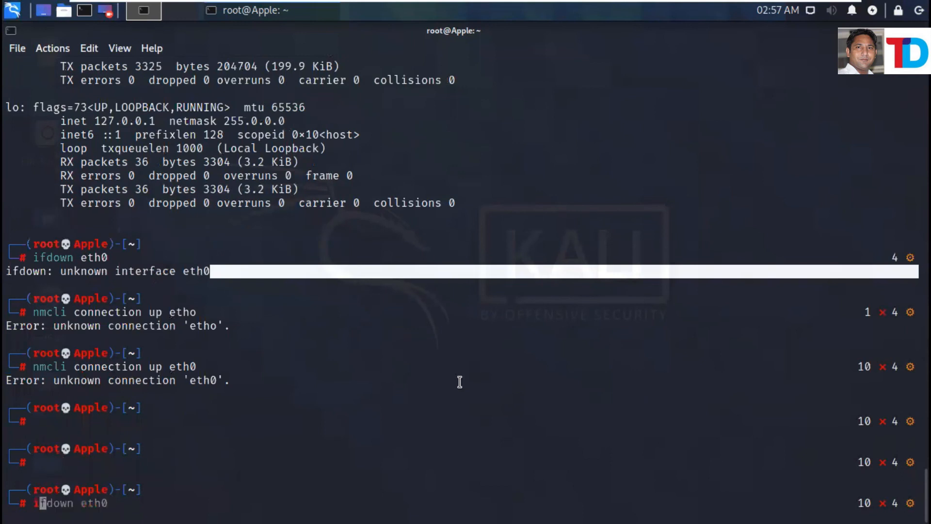
type("fconfig")
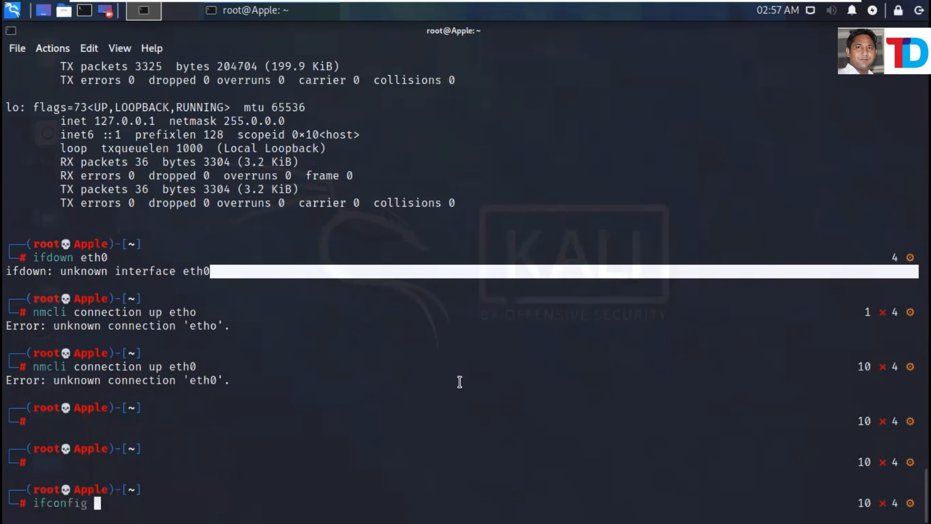
key("Return")
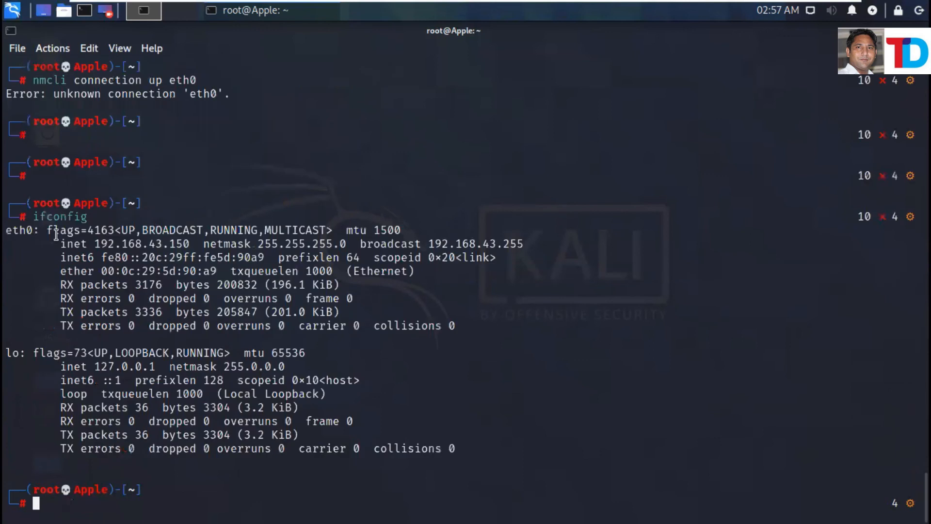
Select eth0's address 192.168.43.150 and paste it at the prompt.
left_click_drag(86, 247, 188, 242)
key("super+c")
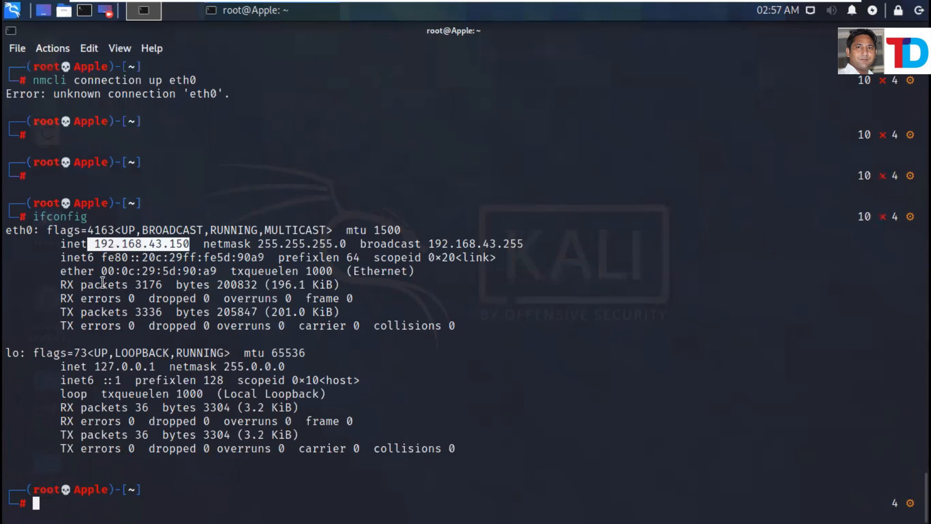
left_click(184, 245)
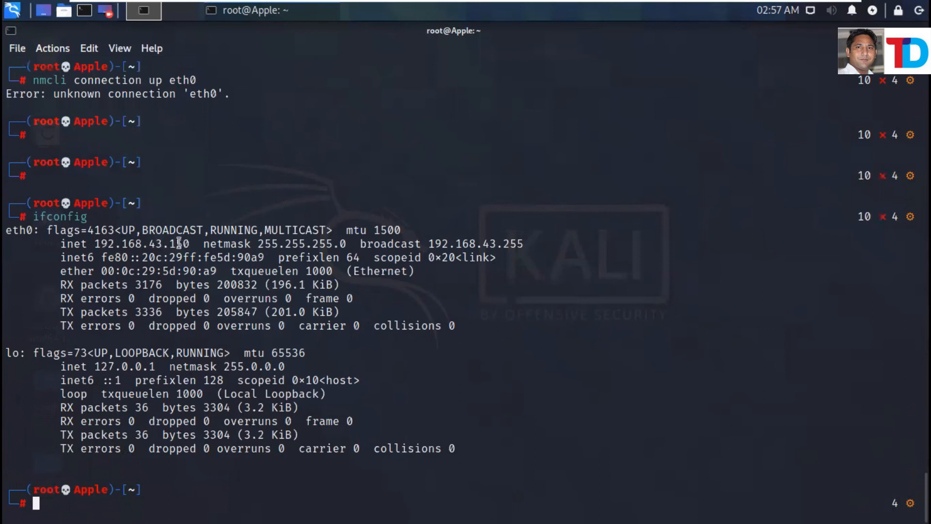
left_click_drag(191, 246, 87, 246)
middle_click(87, 246)
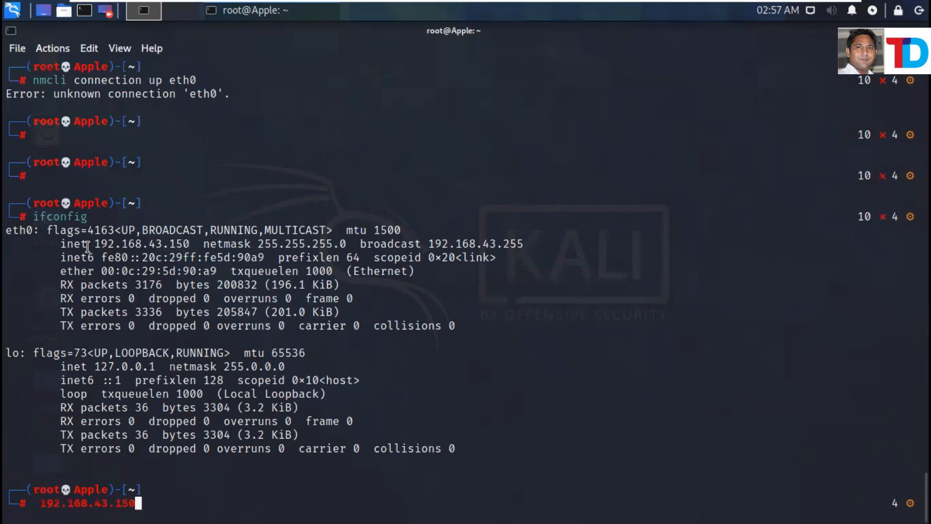
left_click(801, 10)
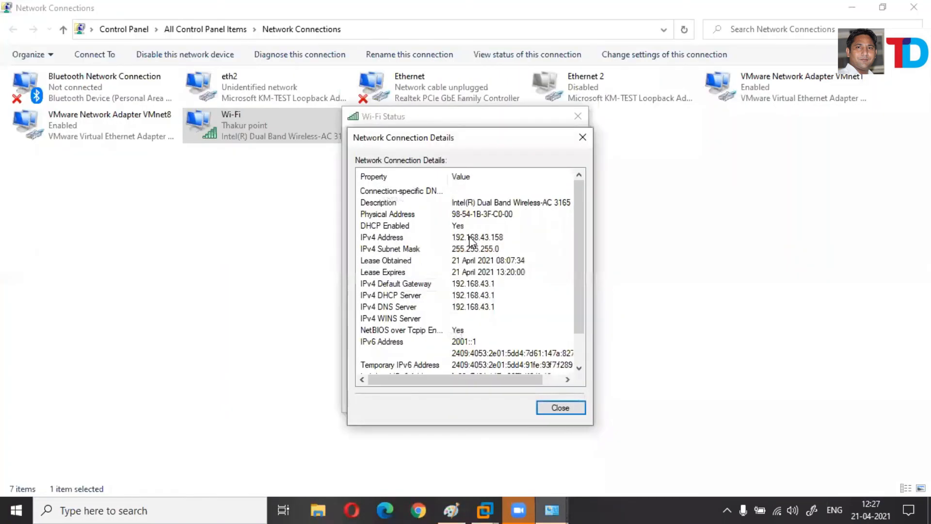
Read the host Wi-Fi IPv4 address 192.168.43.158, then close the connection details.
left_click(417, 238)
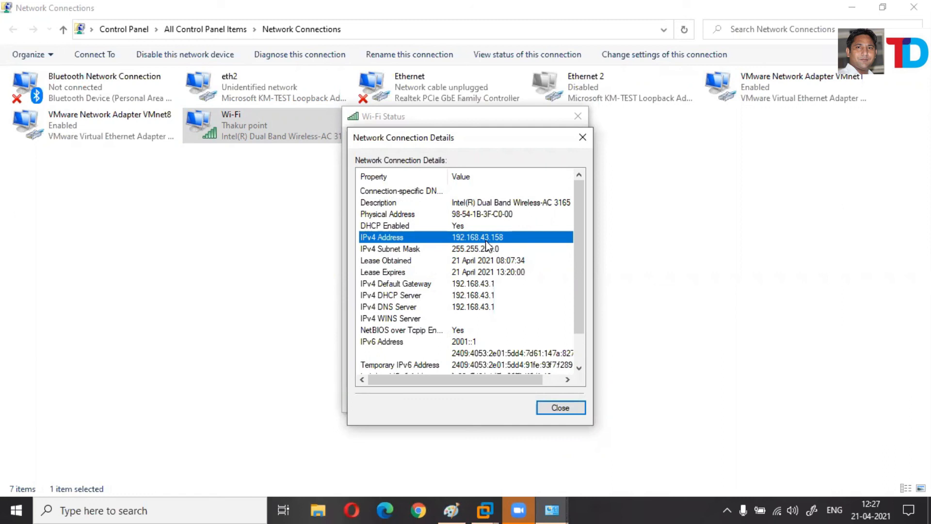
left_click(560, 409)
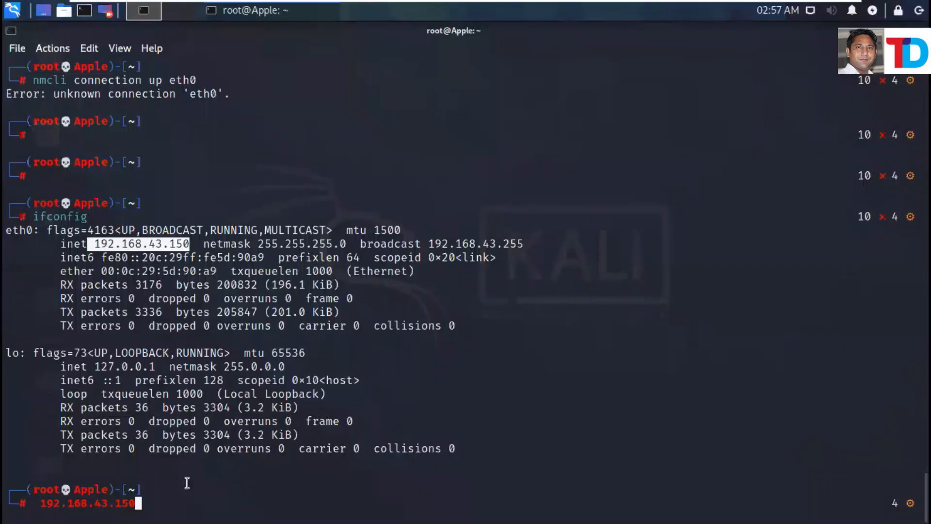
Ping google.com from the Kali terminal.
left_click(172, 489)
key("BackSpace")
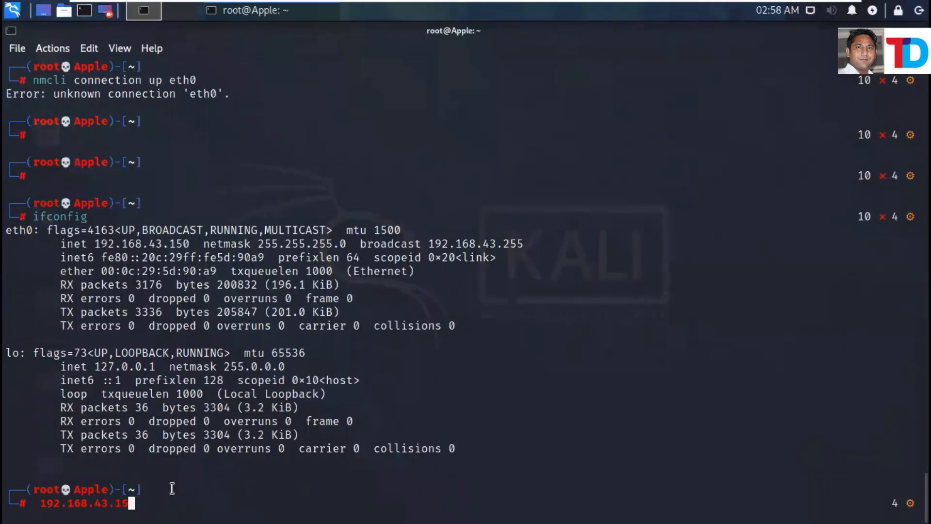
key("BackSpace")
key("BackSpace")
key("BackSpace")
key("BackSpace")
key("BackSpace")
key("BackSpace")
key("BackSpace")
key("BackSpace")
key("BackSpace")
key("BackSpace")
key("BackSpace")
key("BackSpace")
key("BackSpace")
key("BackSpace")
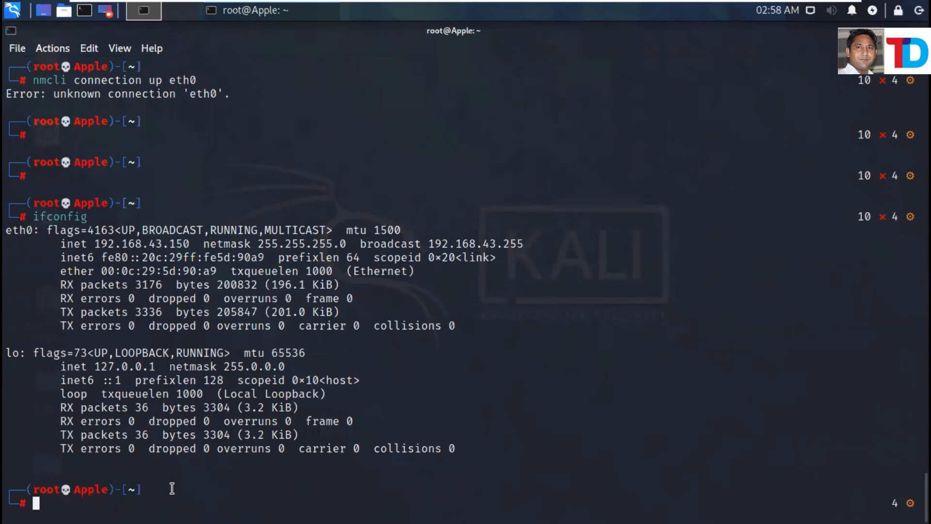
type("pin")
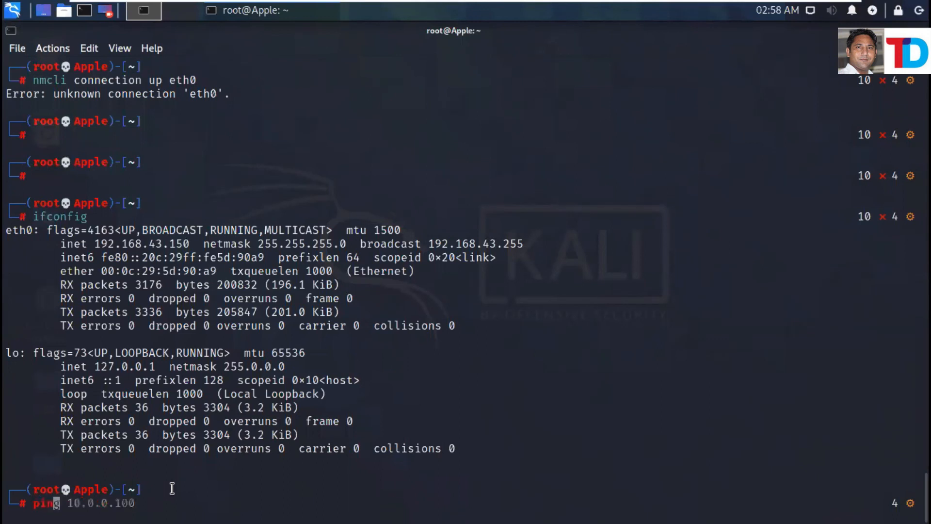
type("g 192")
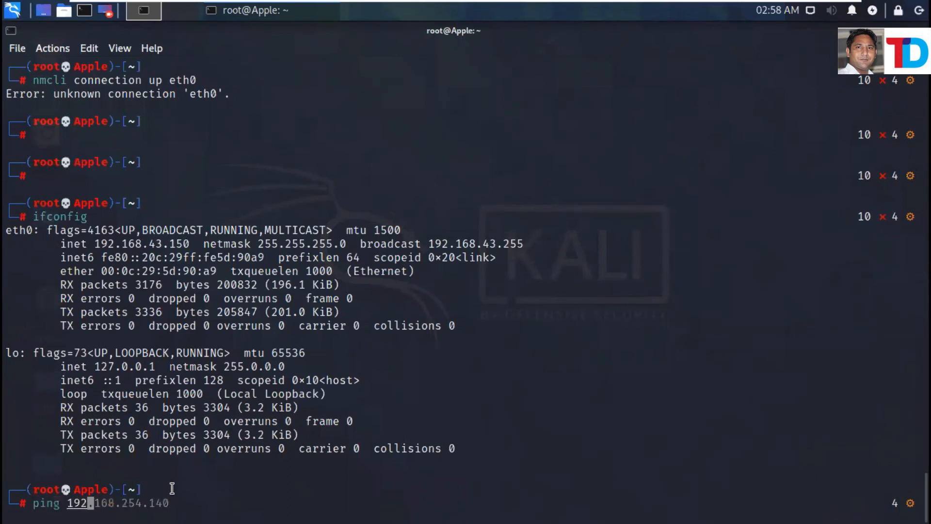
type(".")
key("BackSpace")
key("BackSpace")
key("BackSpace")
key("BackSpace")
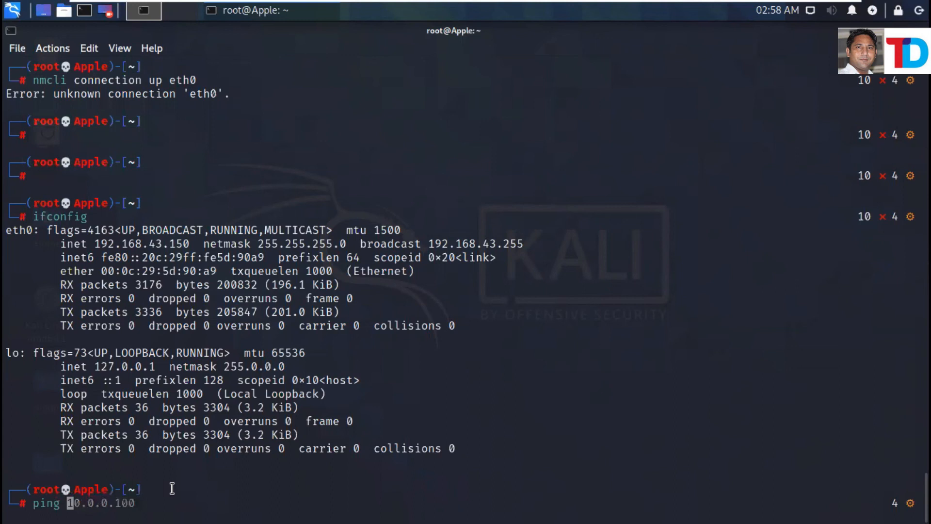
type("ping")
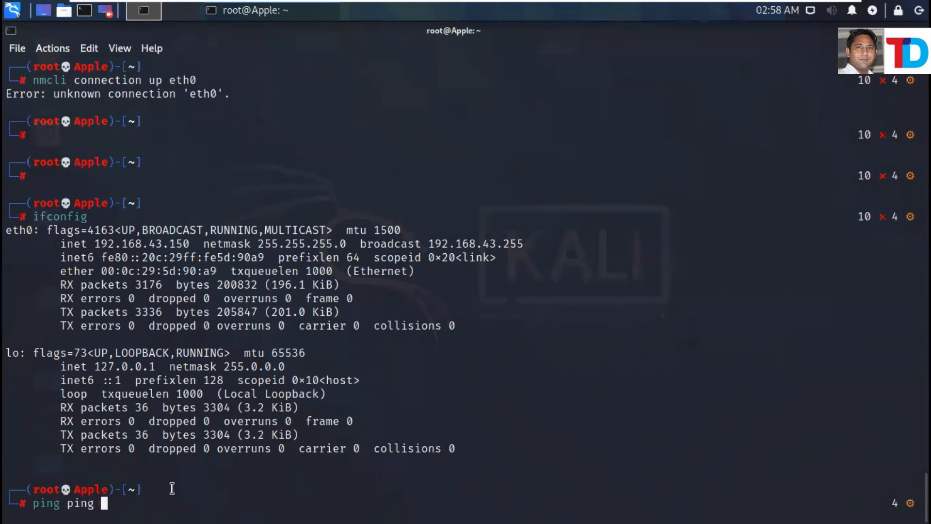
key("BackSpace")
key("BackSpace")
key("BackSpace")
key("BackSpace")
key("BackSpace")
type("google.com")
key("Return")
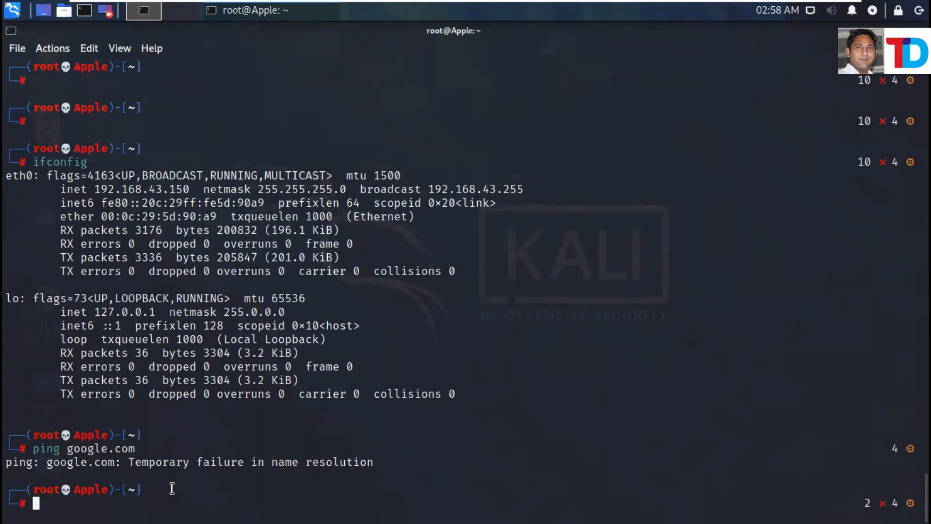
Ping 192.168.43.2, stop it with Ctrl+Z, and reopen the host's Wi-Fi details.
type("ping")
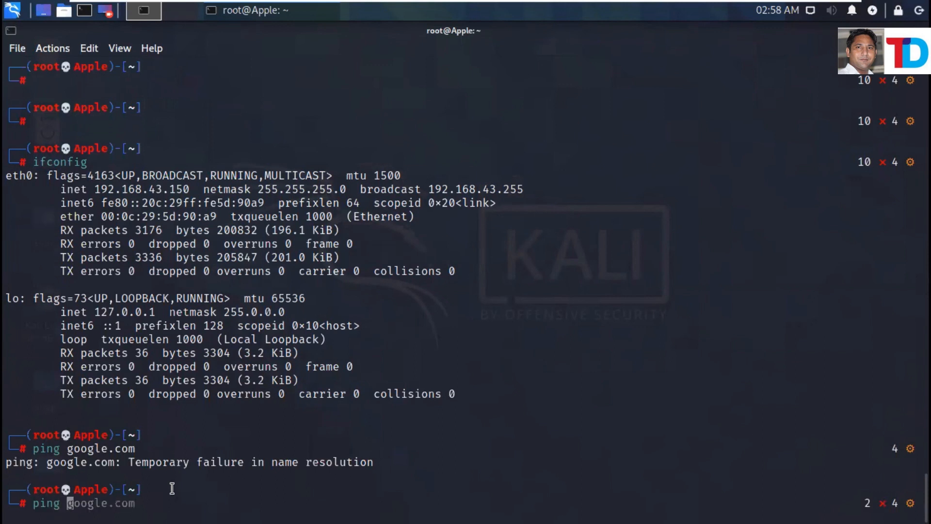
type(" 192.168.")
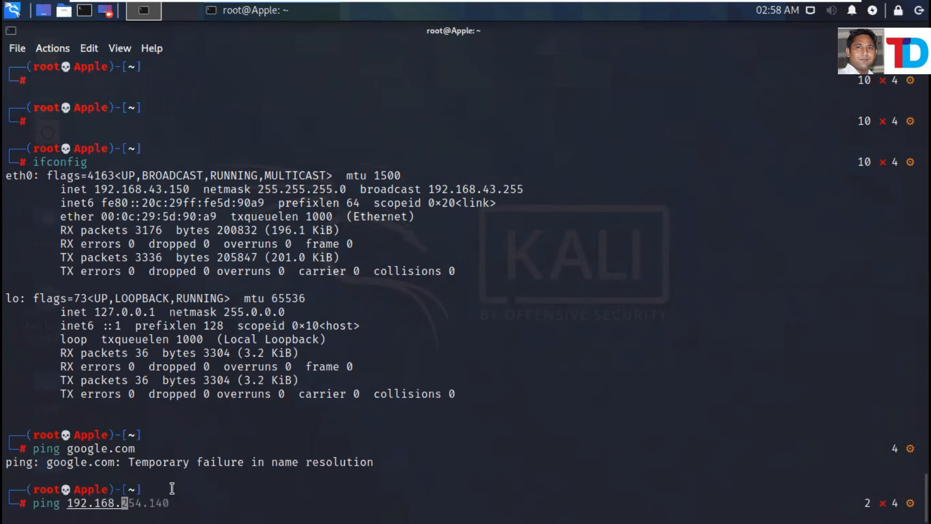
type("43.")
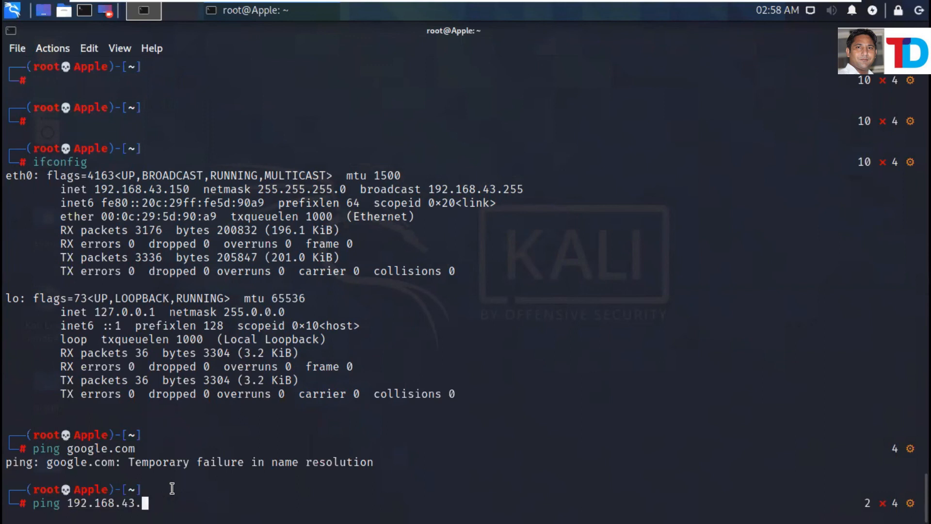
type("2")
key("Return")
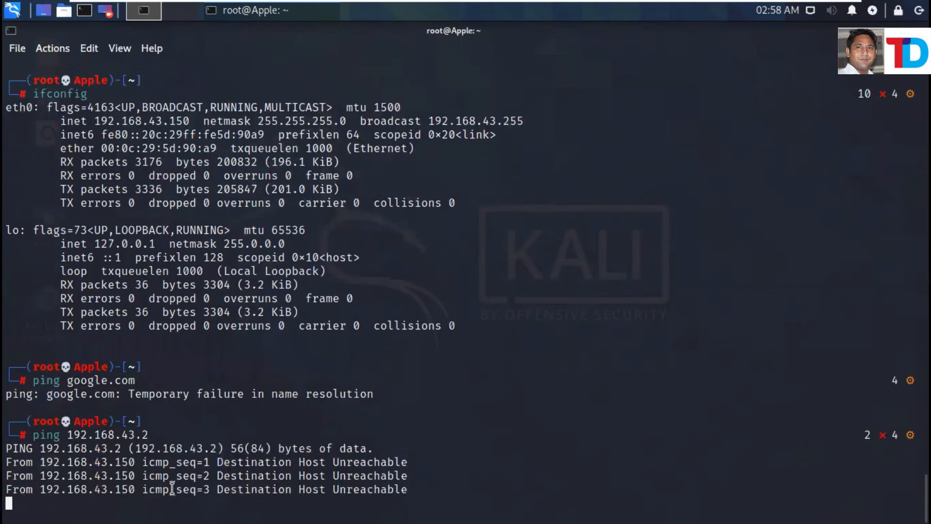
key("ctrl+z")
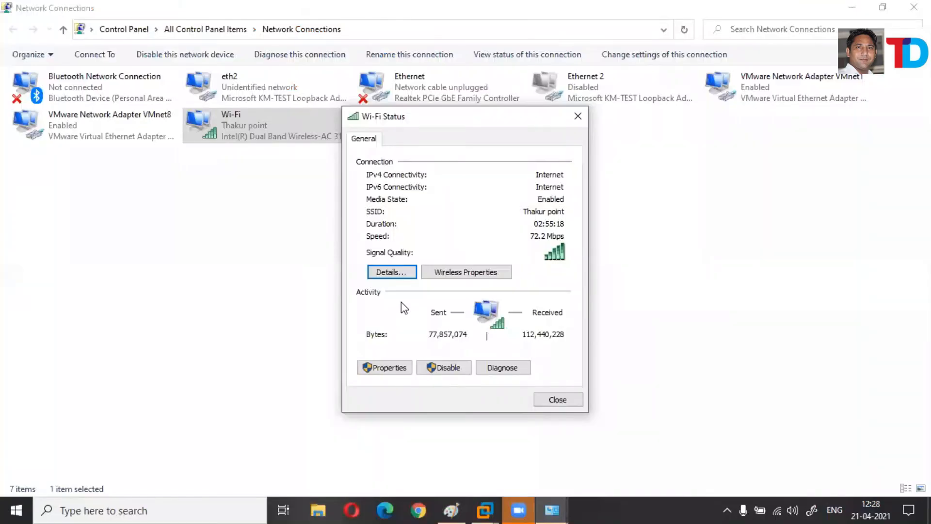
left_click(397, 273)
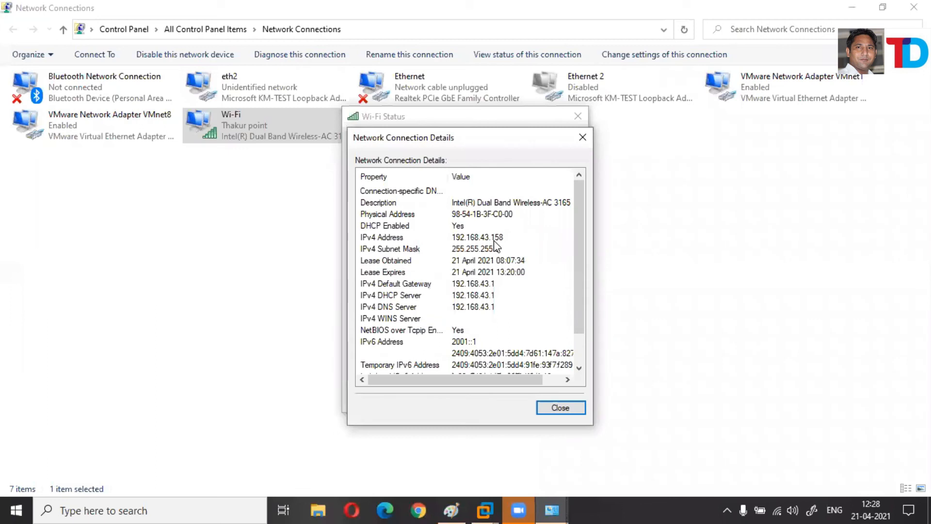
Edit the last ping command to target the Windows host at 192.168.43.158.
key("alt+Tab")
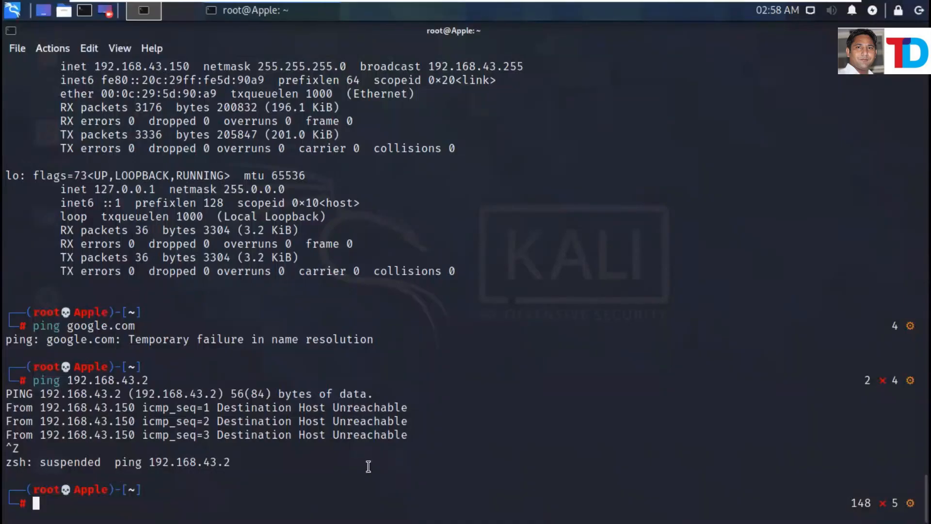
key("Up")
key("Left")
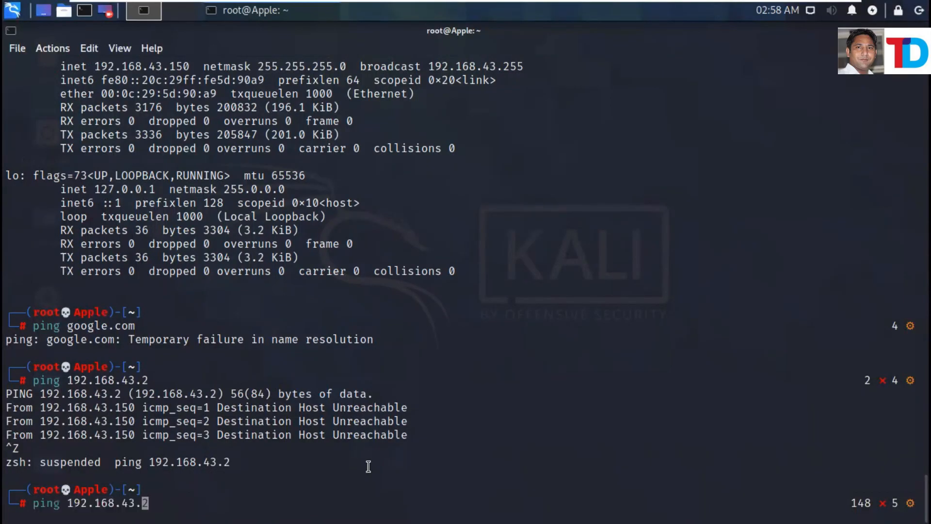
key("Delete")
type("1")
type("58")
key("Return")
Stop the ping after successful replies, exit full screen, and release input from the VM.
left_click_drag(427, 451, 445, 488)
left_click(443, 489)
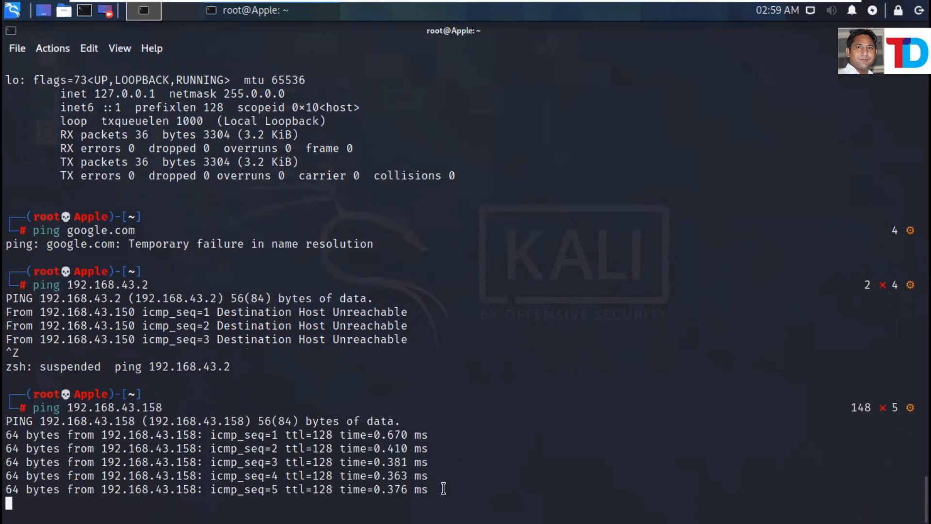
key("ctrl+z")
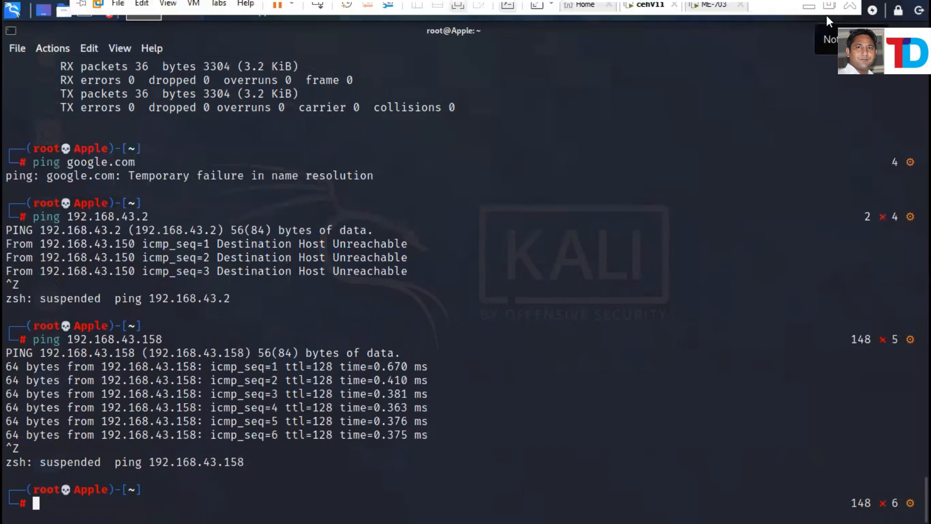
left_click(831, 5)
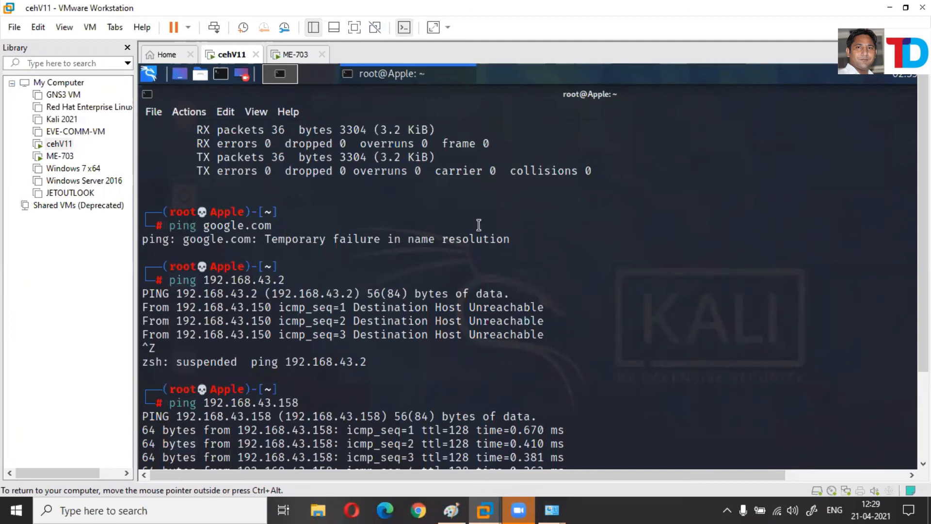
key("ctrl+alt")
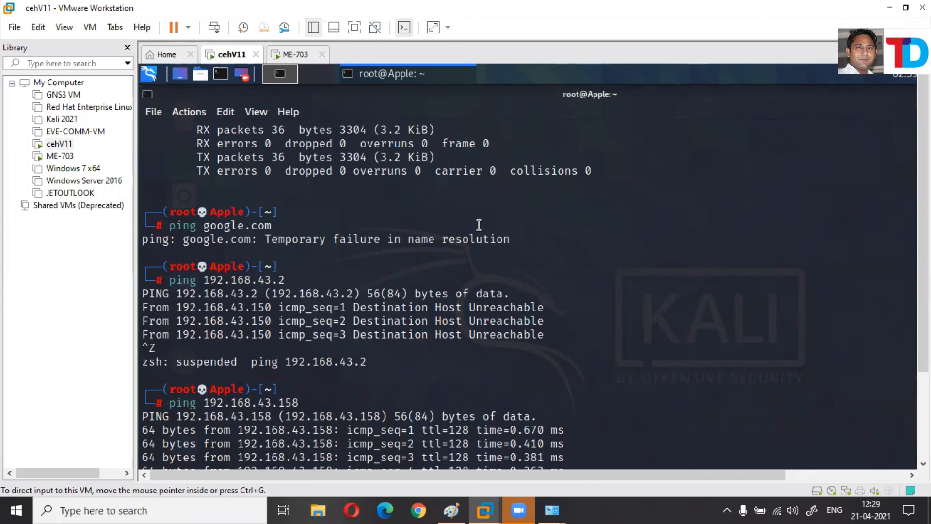